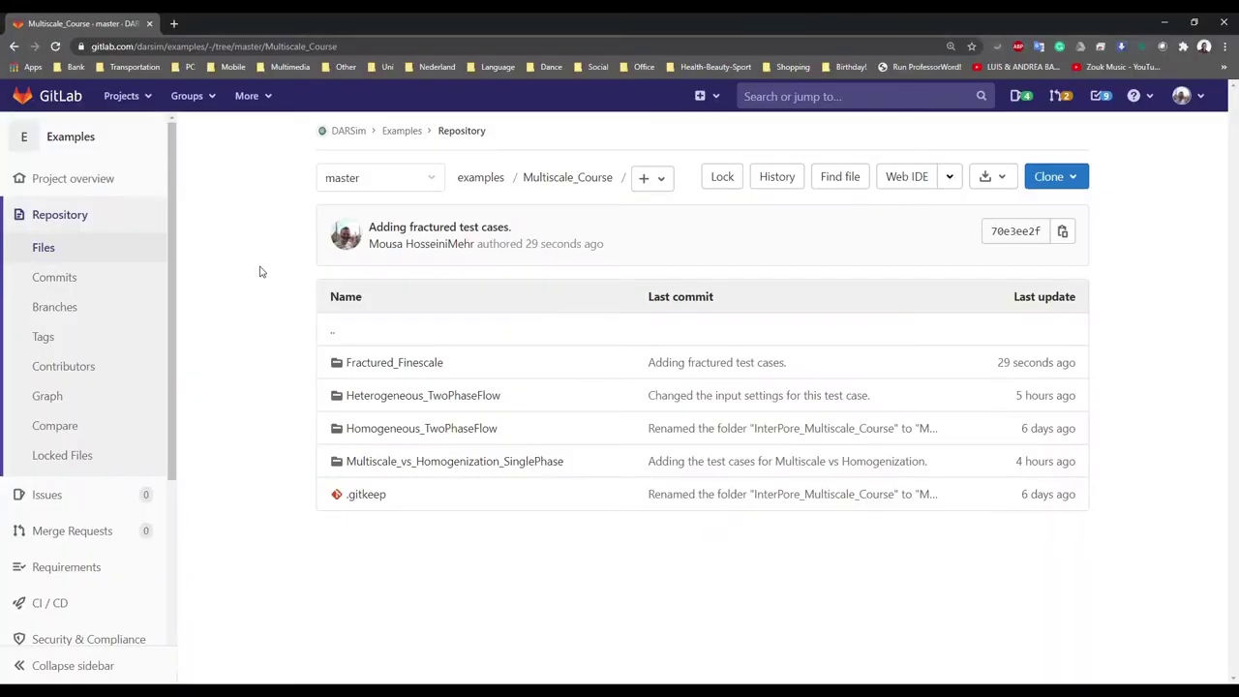
Browse the Examples project to Multiscale_Course, check the directory's download formats, and open the Fractured_Finescale folder
{"action": "left_click", "coordinate": [396, 138]}
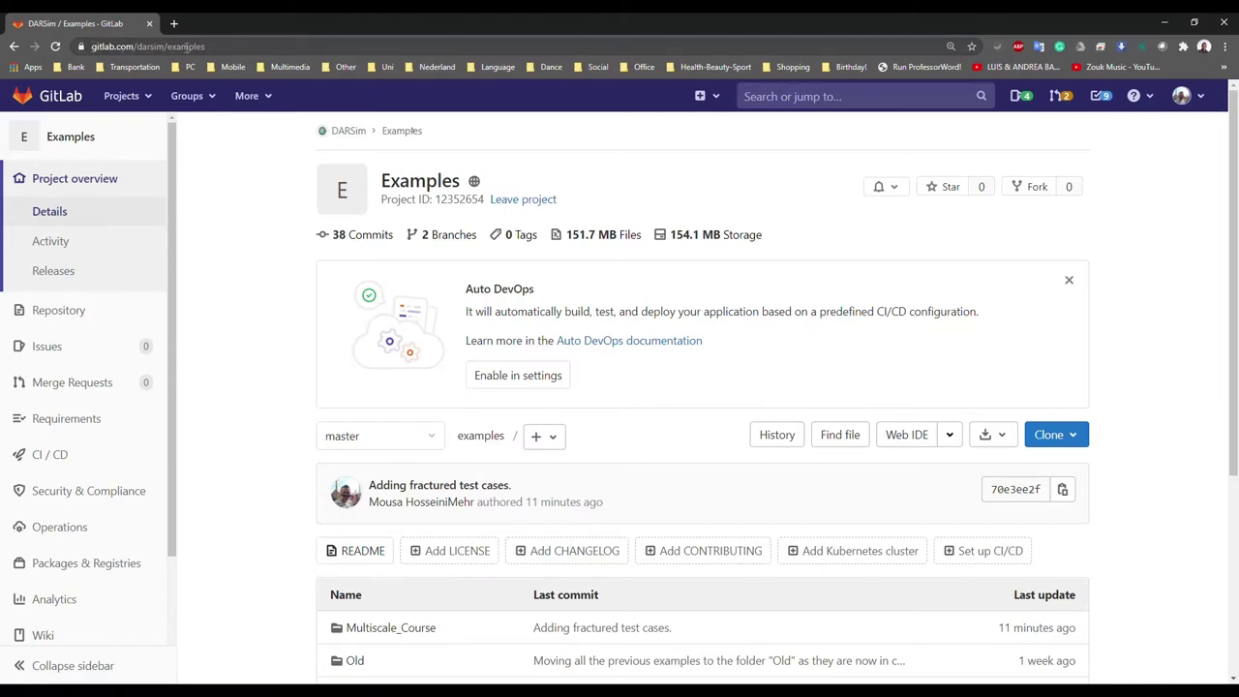
{"action": "scroll", "coordinate": [246, 232], "scroll_direction": "down", "scroll_amount": 3}
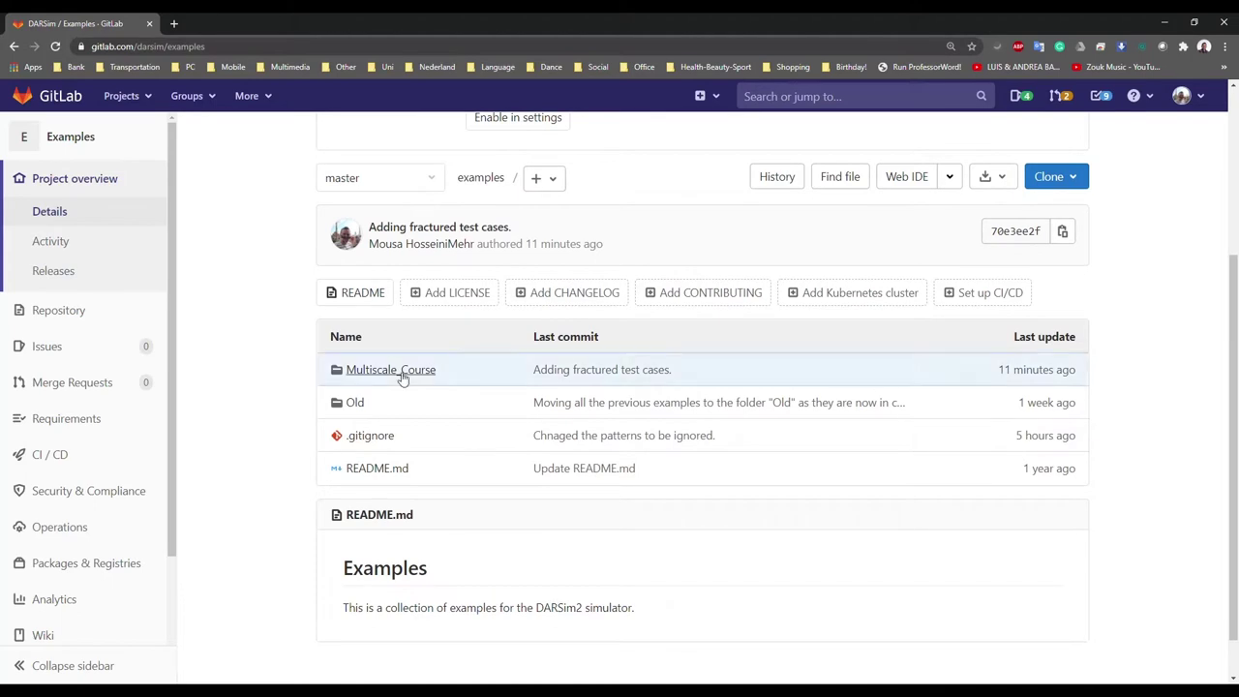
{"action": "left_click", "coordinate": [383, 373]}
{"action": "scroll", "coordinate": [409, 403], "scroll_direction": "down", "scroll_amount": 1}
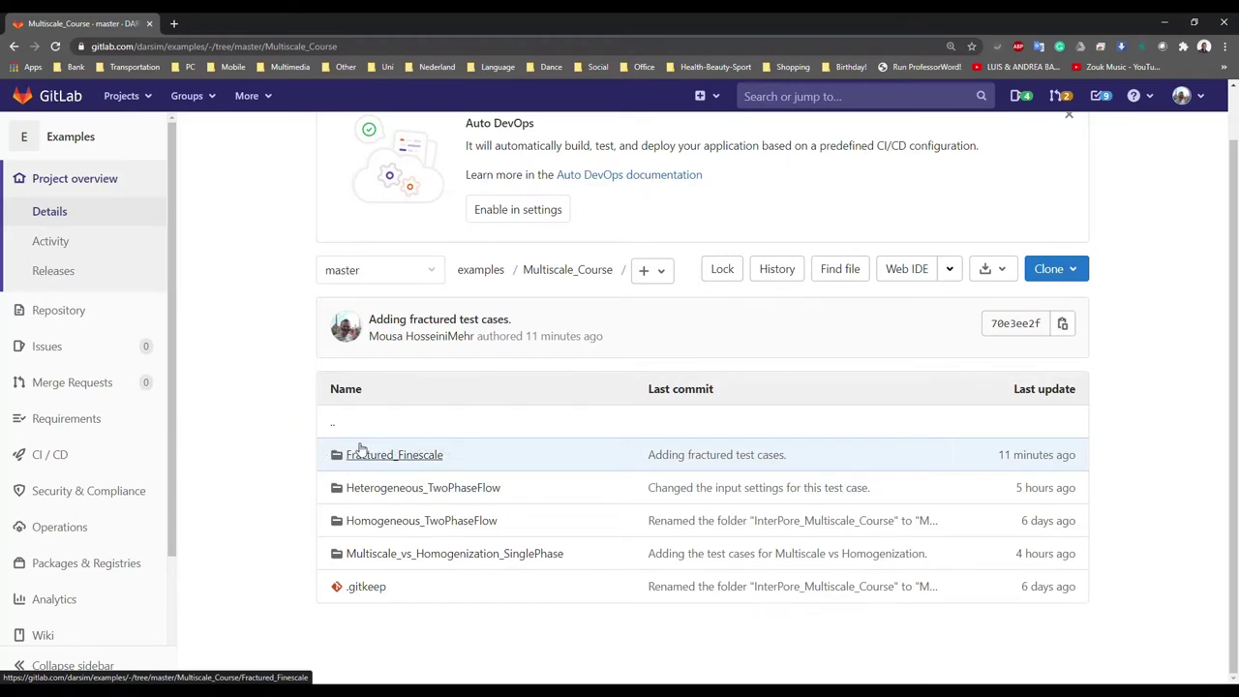
{"action": "left_click", "coordinate": [1001, 276]}
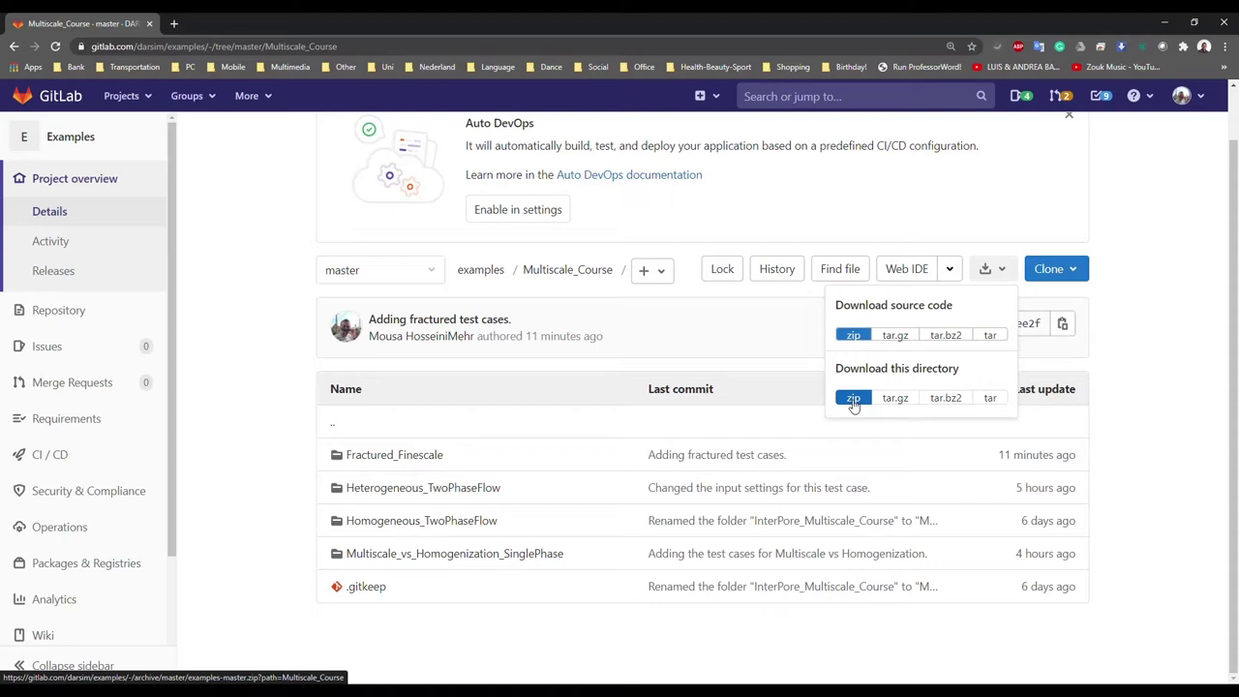
{"action": "left_click", "coordinate": [390, 454]}
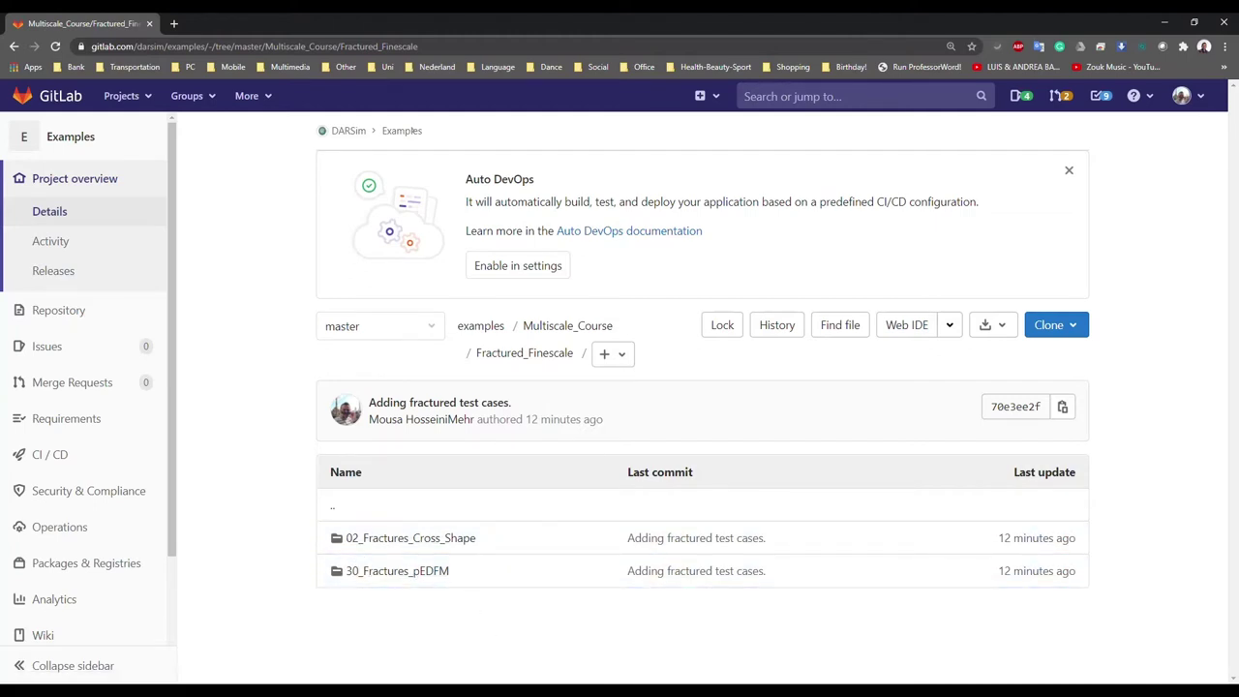
Switch to File Explorer and view 02_Fractures_Cross_Shape.png from the local 02_Fractures_Cross_Shape folder
{"action": "key", "text": "alt+Tab"}
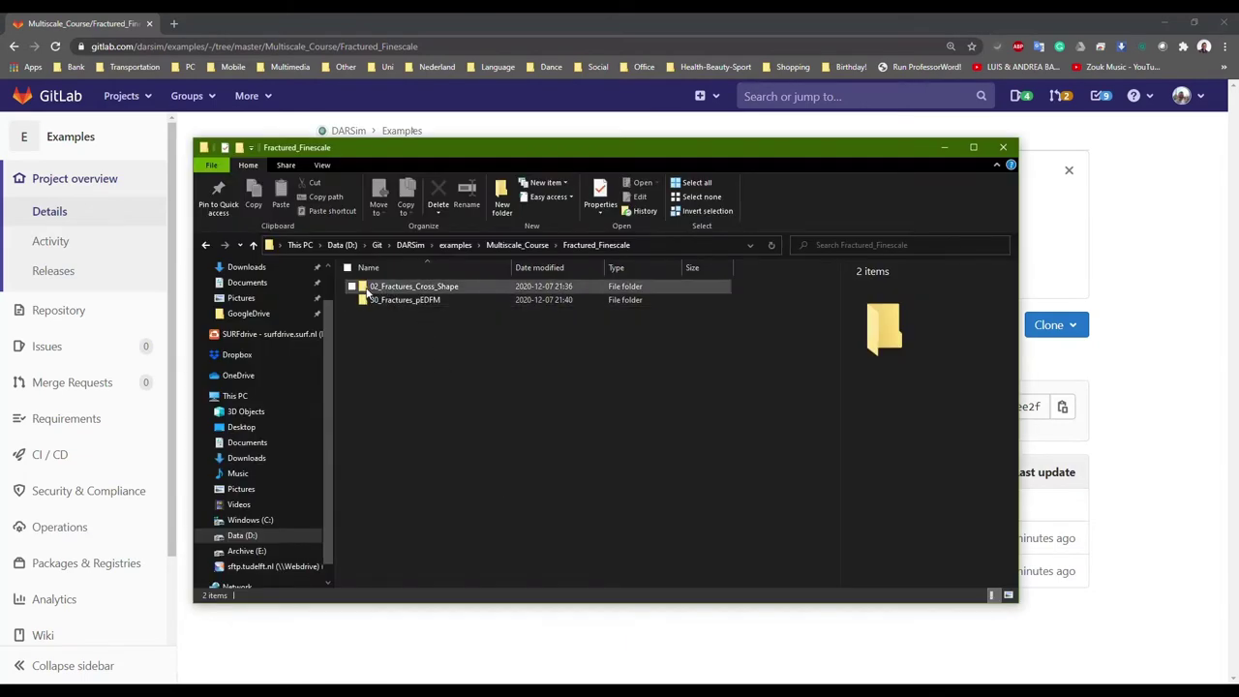
{"action": "double_click", "coordinate": [429, 287]}
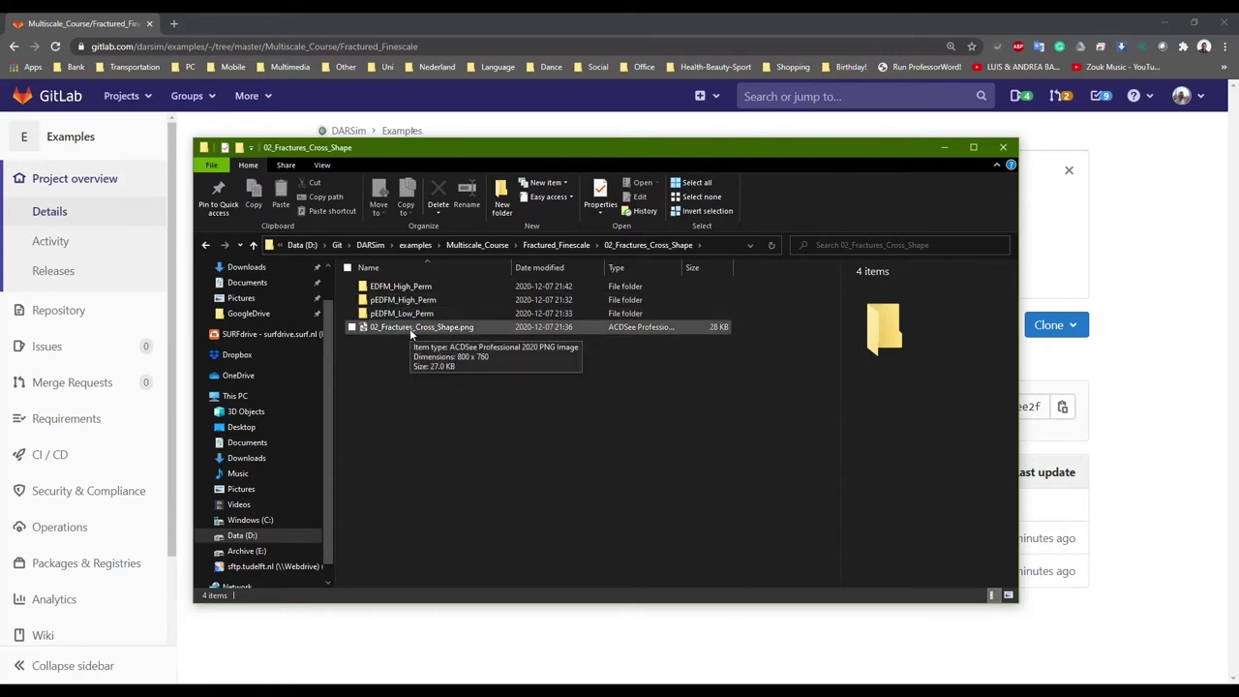
{"action": "double_click", "coordinate": [411, 327]}
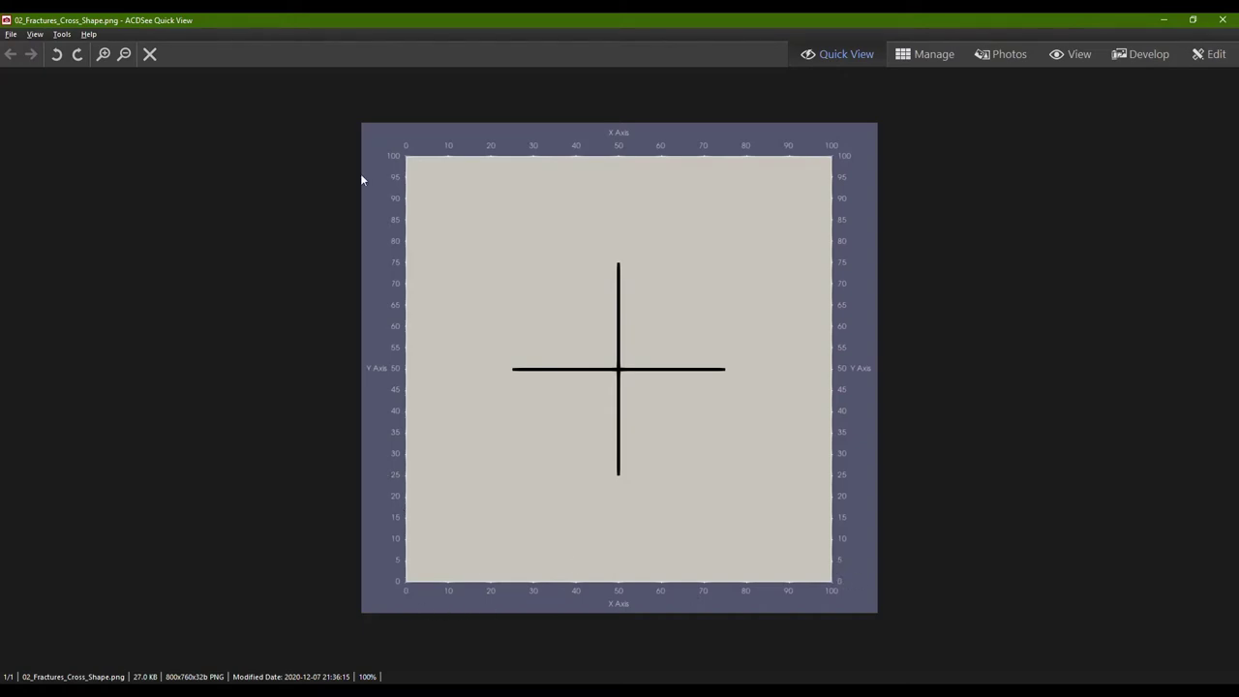
{"action": "left_click", "coordinate": [1222, 19]}
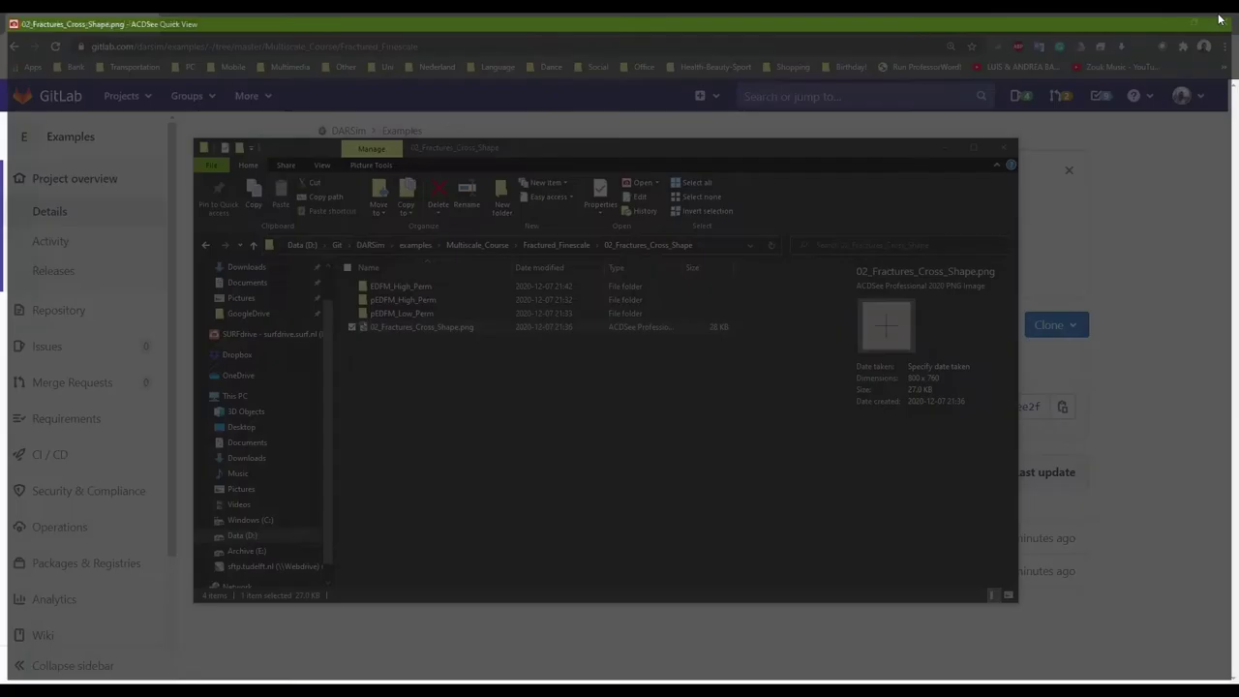
View the fracture map 30_Fractures_pEDFM.png in the 30_Fractures_pEDFM folder of Fractured_Finescale
{"action": "left_click", "coordinate": [560, 245]}
{"action": "double_click", "coordinate": [395, 299]}
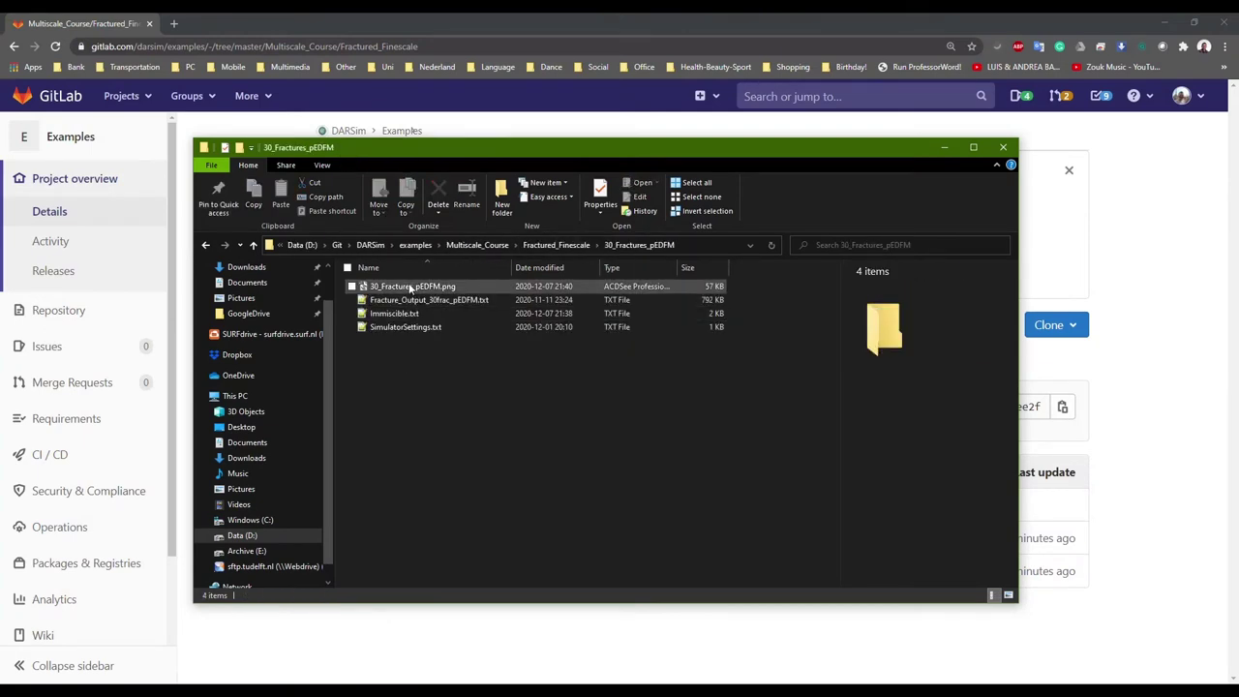
{"action": "double_click", "coordinate": [412, 287]}
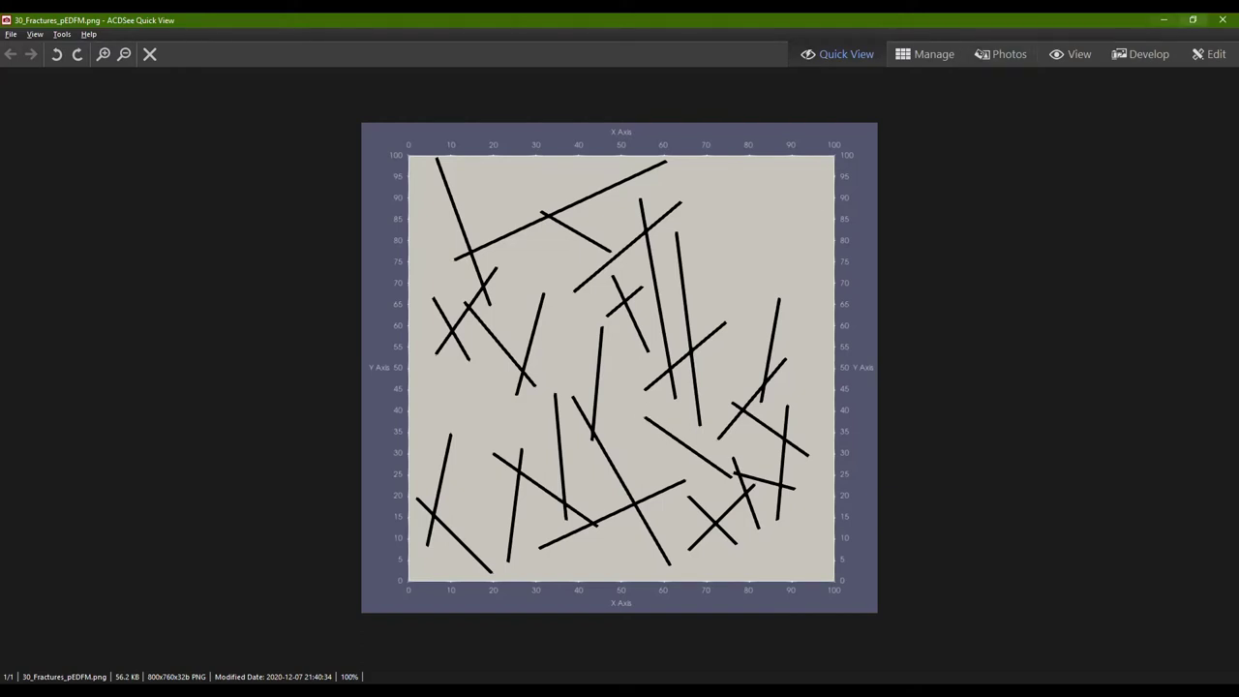
{"action": "left_click", "coordinate": [1222, 19]}
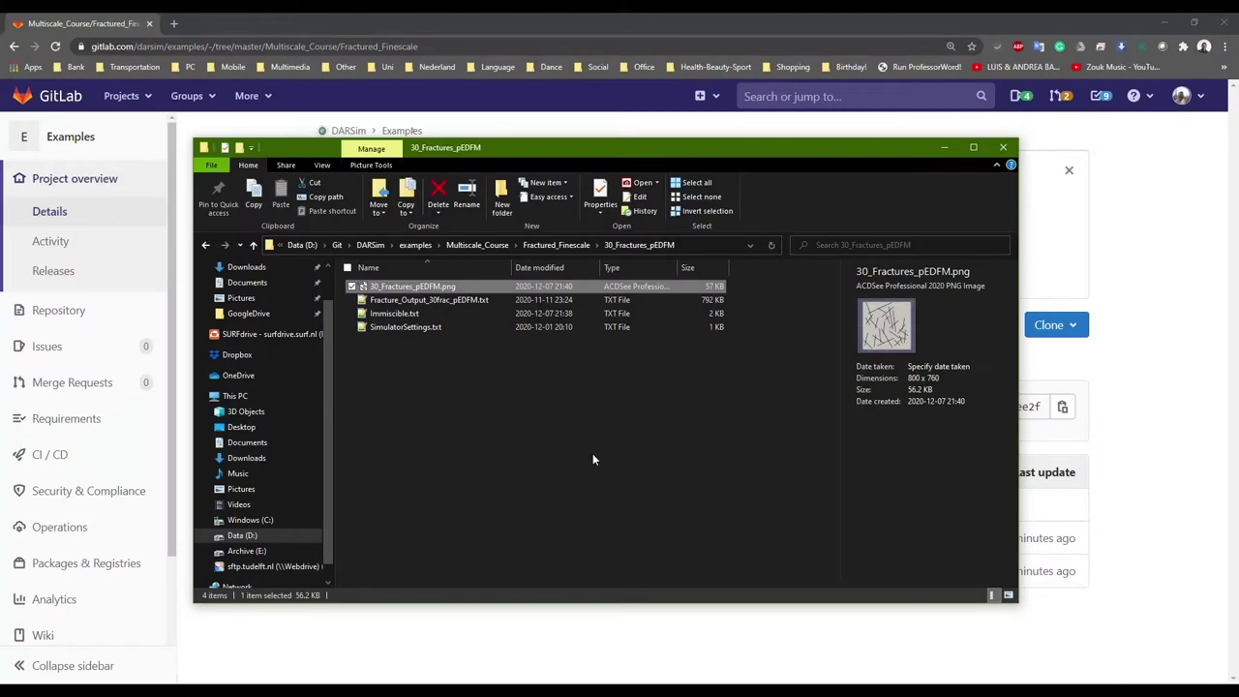
Open the input file Immiscible.txt from the EDFM_High_Perm folder of the 02_Fractures_Cross_Shape case
{"action": "left_click", "coordinate": [558, 245]}
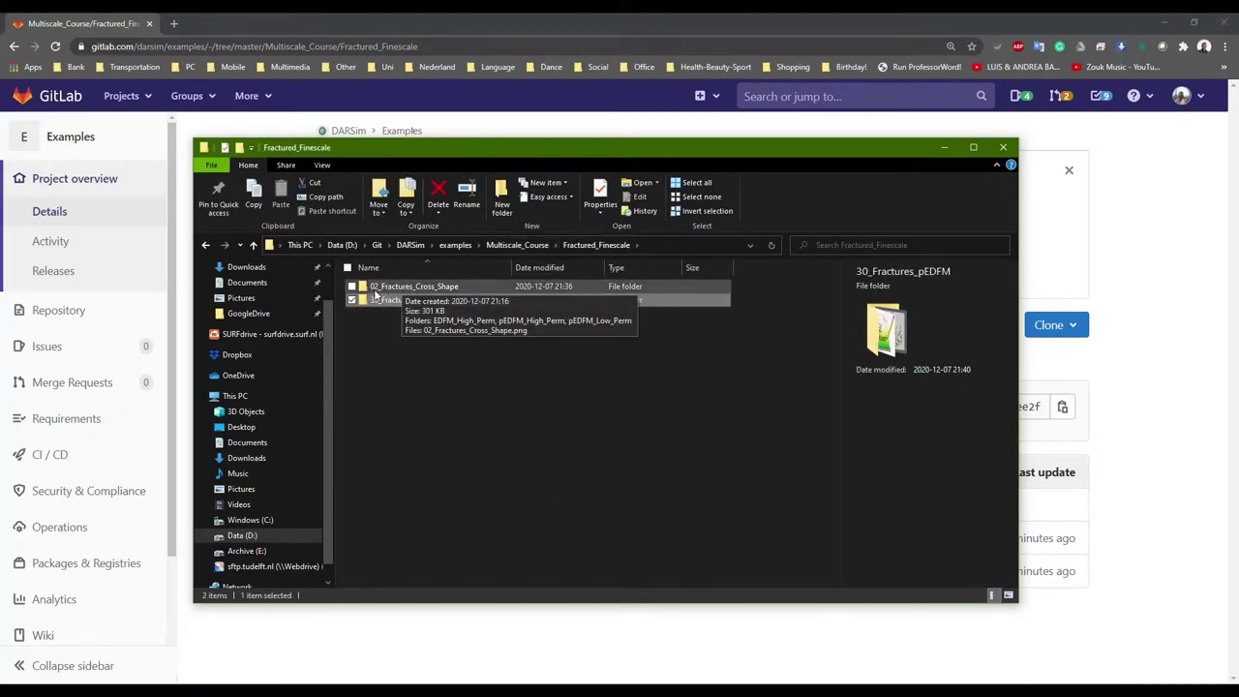
{"action": "double_click", "coordinate": [444, 287]}
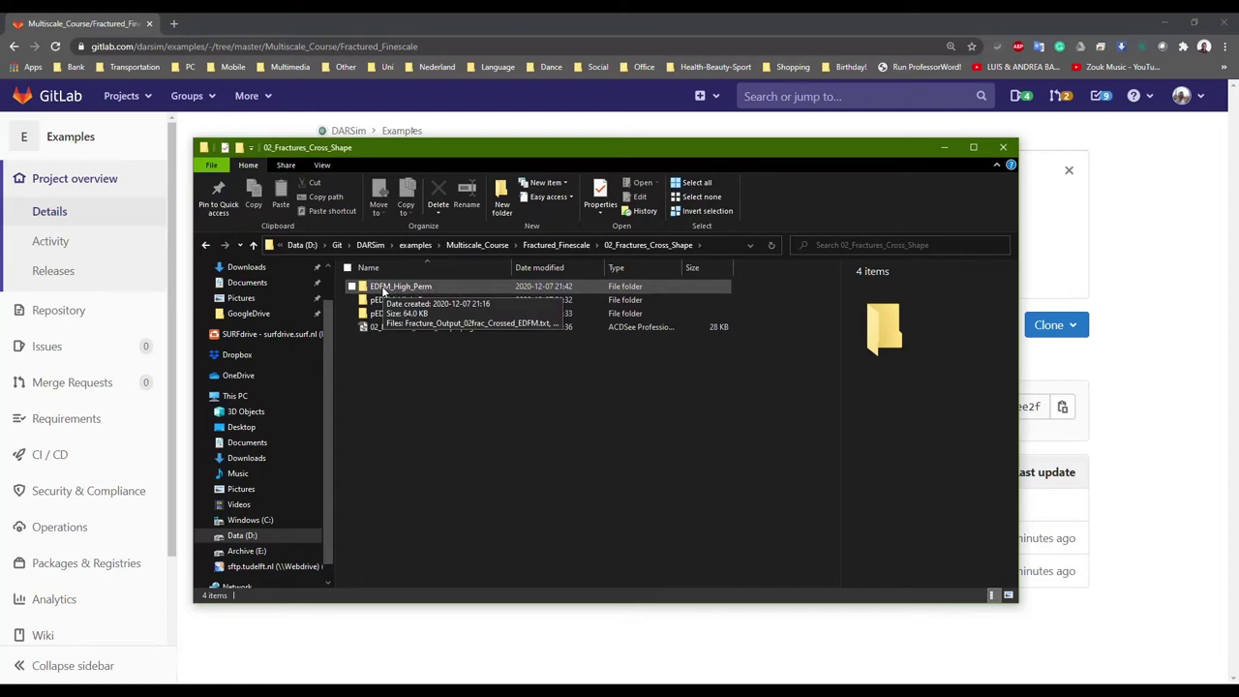
{"action": "double_click", "coordinate": [451, 286]}
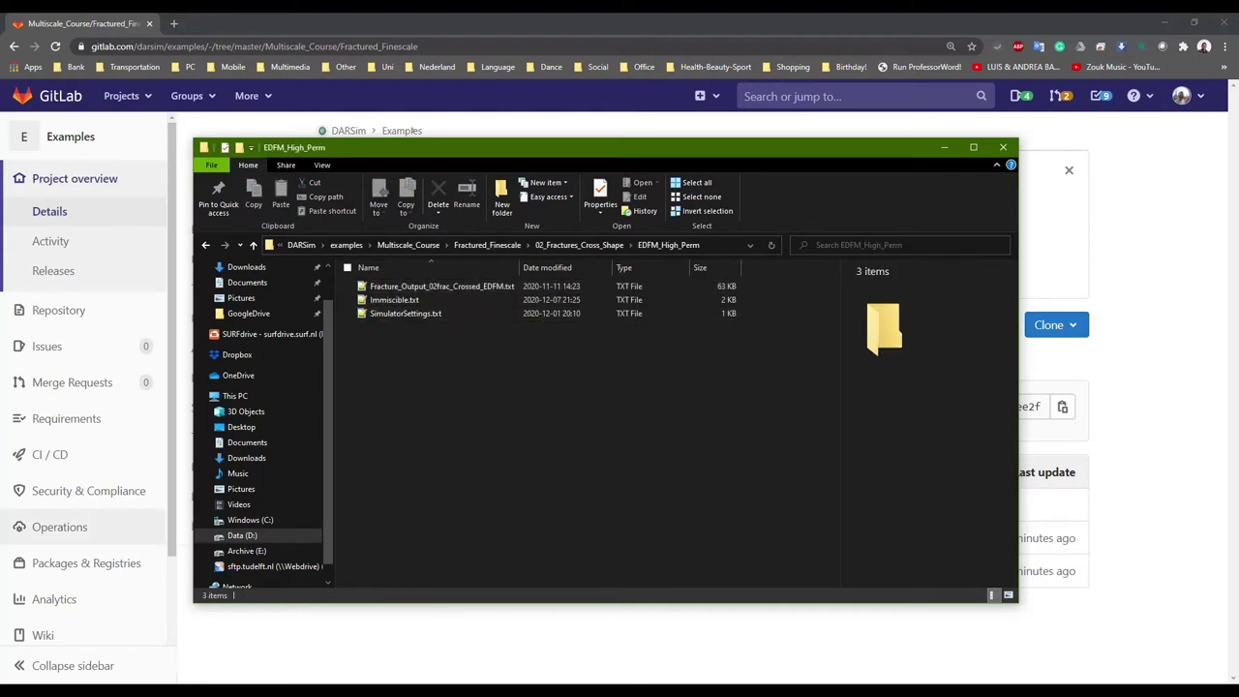
{"action": "left_click", "coordinate": [406, 299]}
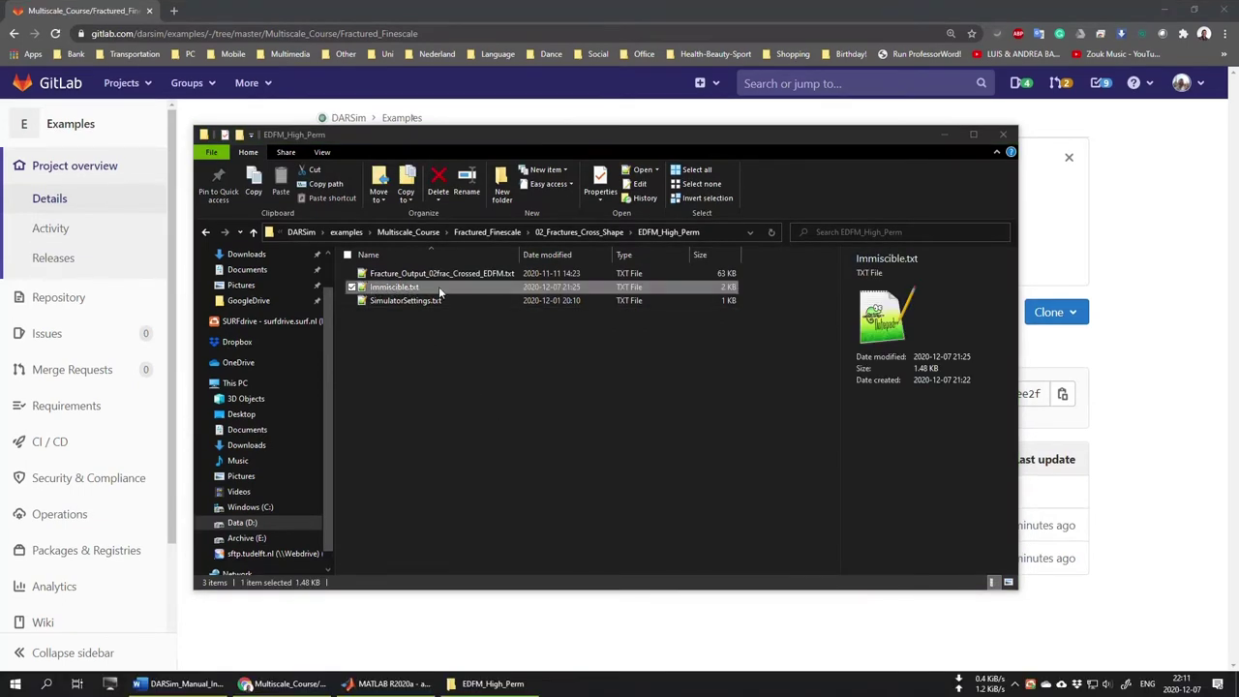
{"action": "double_click", "coordinate": [438, 287]}
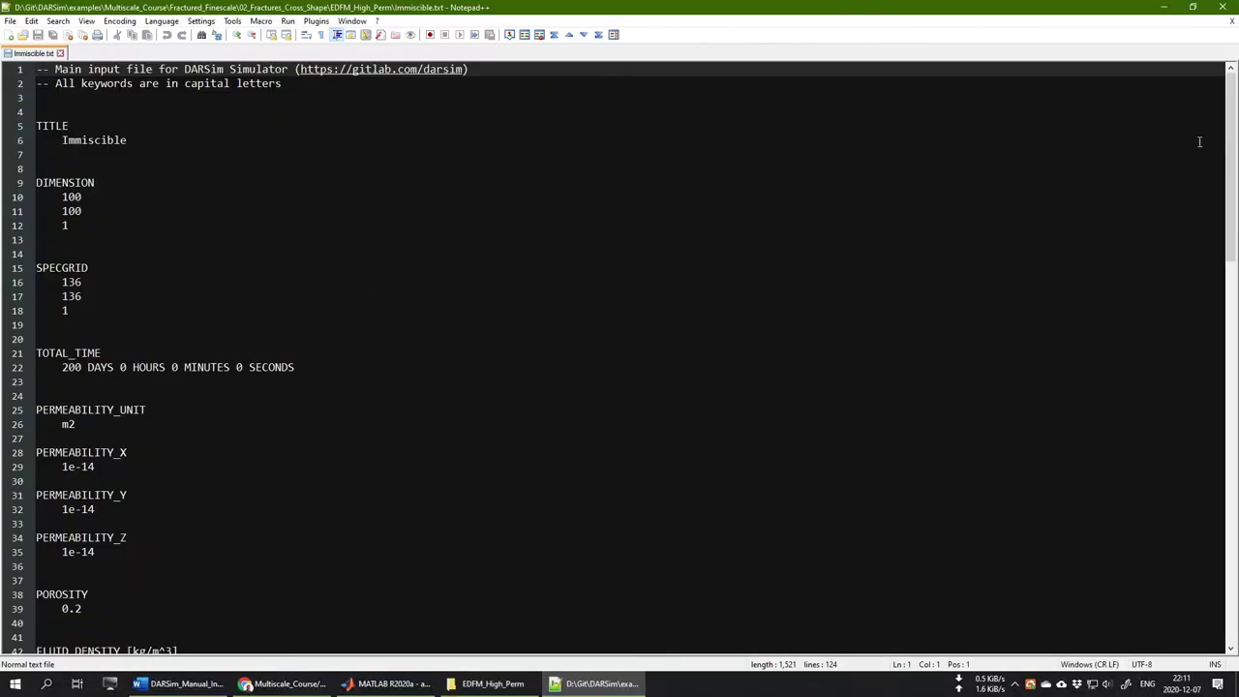
Examine the injection well block near the end of Immiscible.txt, highlighting its IJK_LIST coordinate range
{"action": "left_click_drag", "start_coordinate": [1223, 120], "coordinate": [1229, 509]}
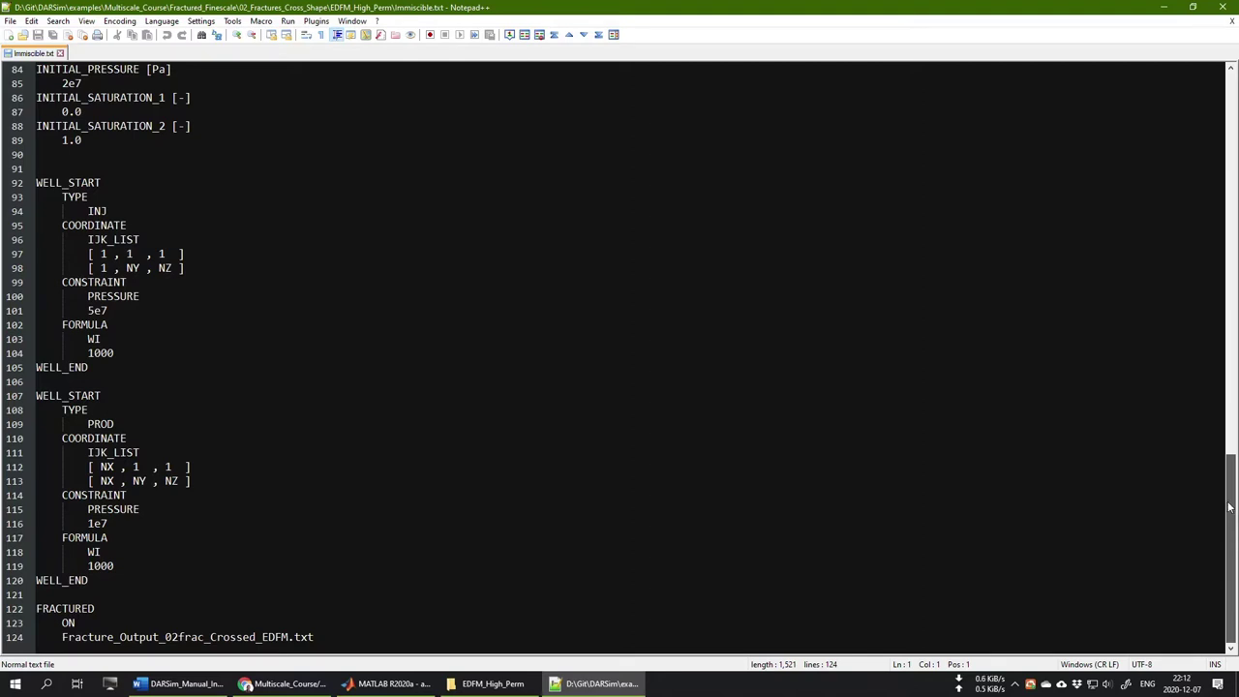
{"action": "mouse_move", "coordinate": [1229, 507]}
{"action": "left_mouse_down"}
{"action": "mouse_move", "coordinate": [1209, 97]}
{"action": "mouse_move", "coordinate": [1227, 503]}
{"action": "left_mouse_up"}
{"action": "left_click_drag", "start_coordinate": [37, 182], "coordinate": [143, 355]}
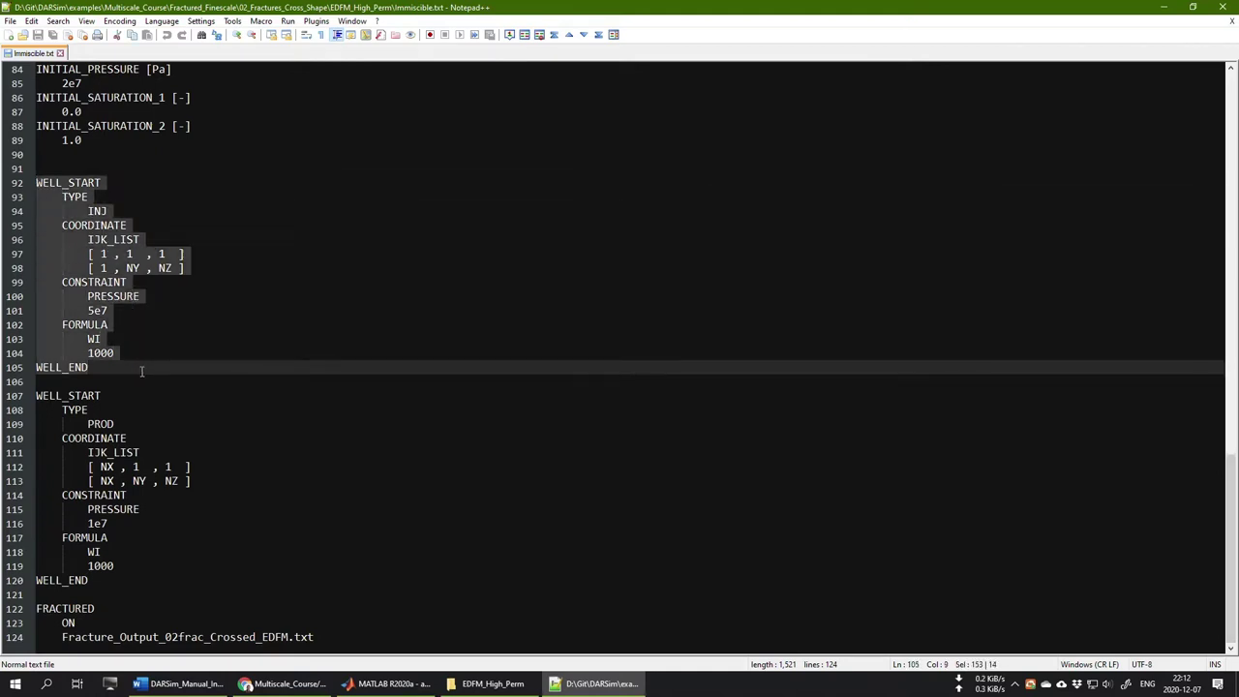
{"action": "left_click", "coordinate": [140, 379]}
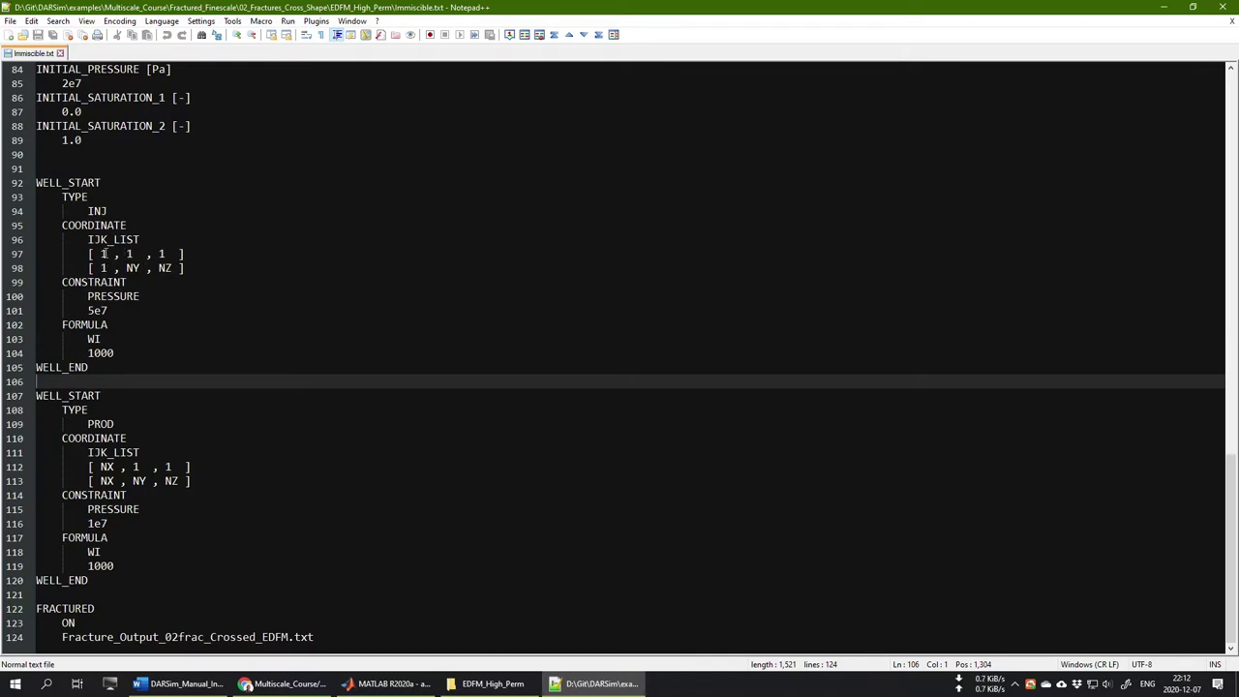
{"action": "left_click", "coordinate": [127, 253]}
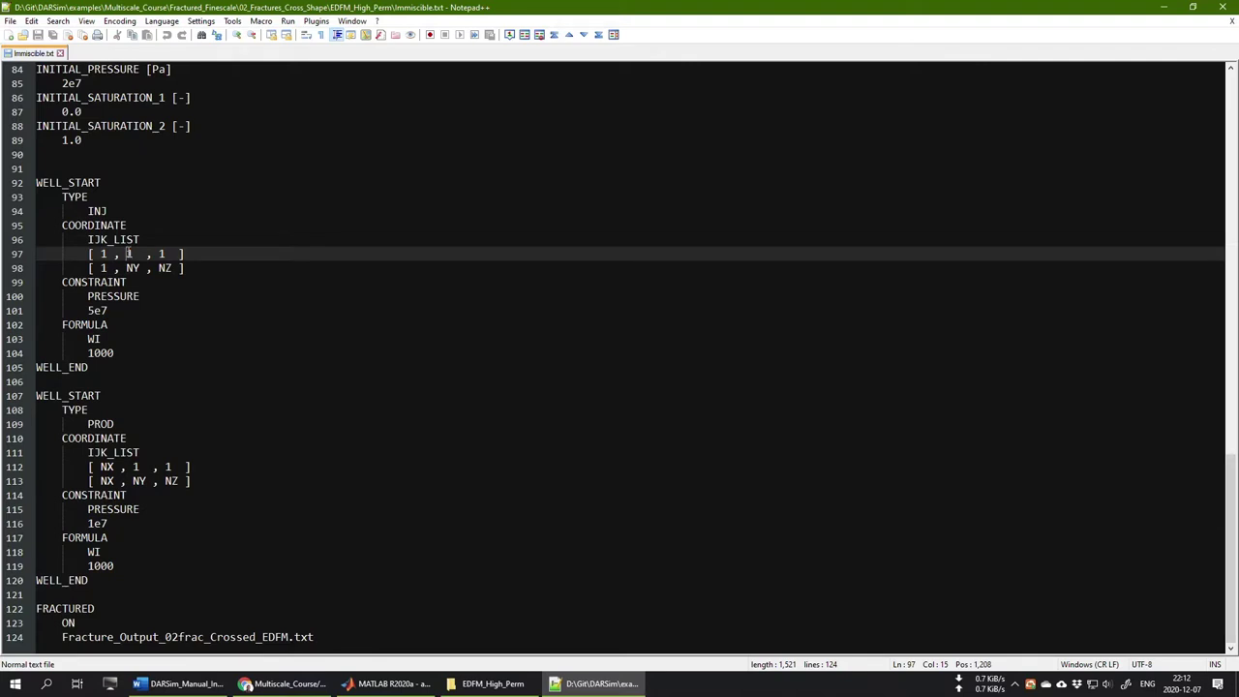
{"action": "double_click", "coordinate": [129, 253]}
{"action": "left_click_drag", "start_coordinate": [129, 254], "coordinate": [140, 269]}
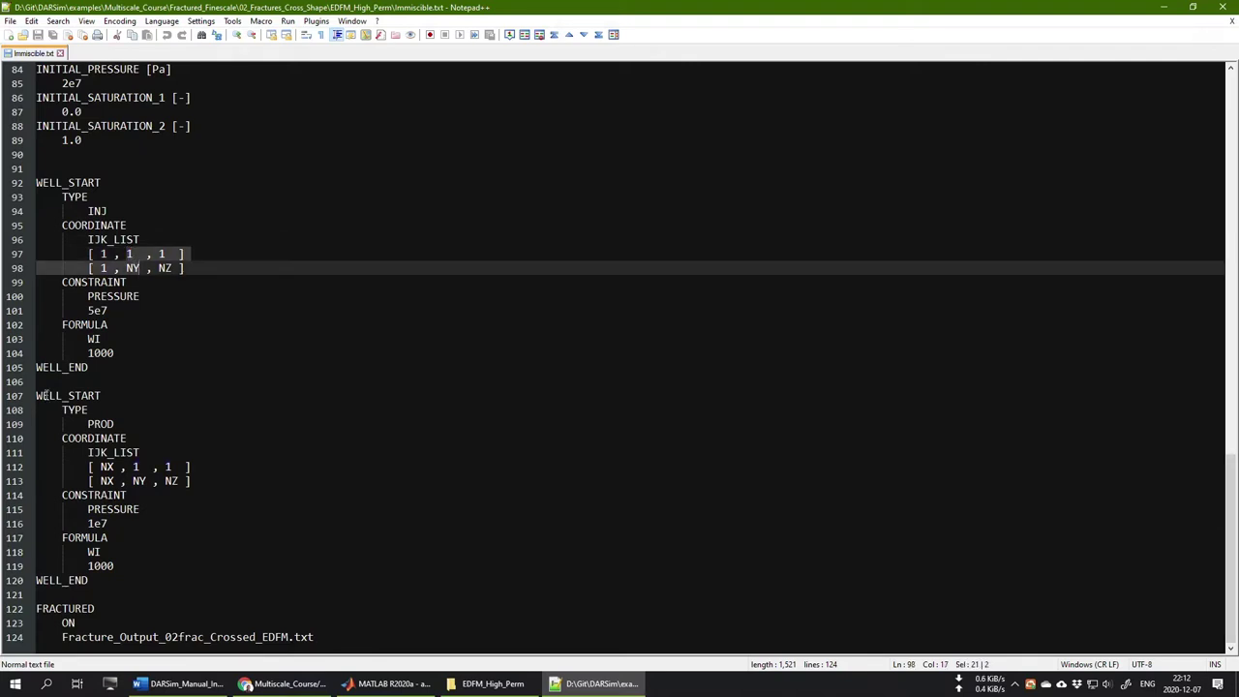
Examine the production well's IJK_LIST coordinates, highlighting the NX entries and the 1 to NY range
{"action": "double_click", "coordinate": [106, 466]}
{"action": "double_click", "coordinate": [107, 481]}
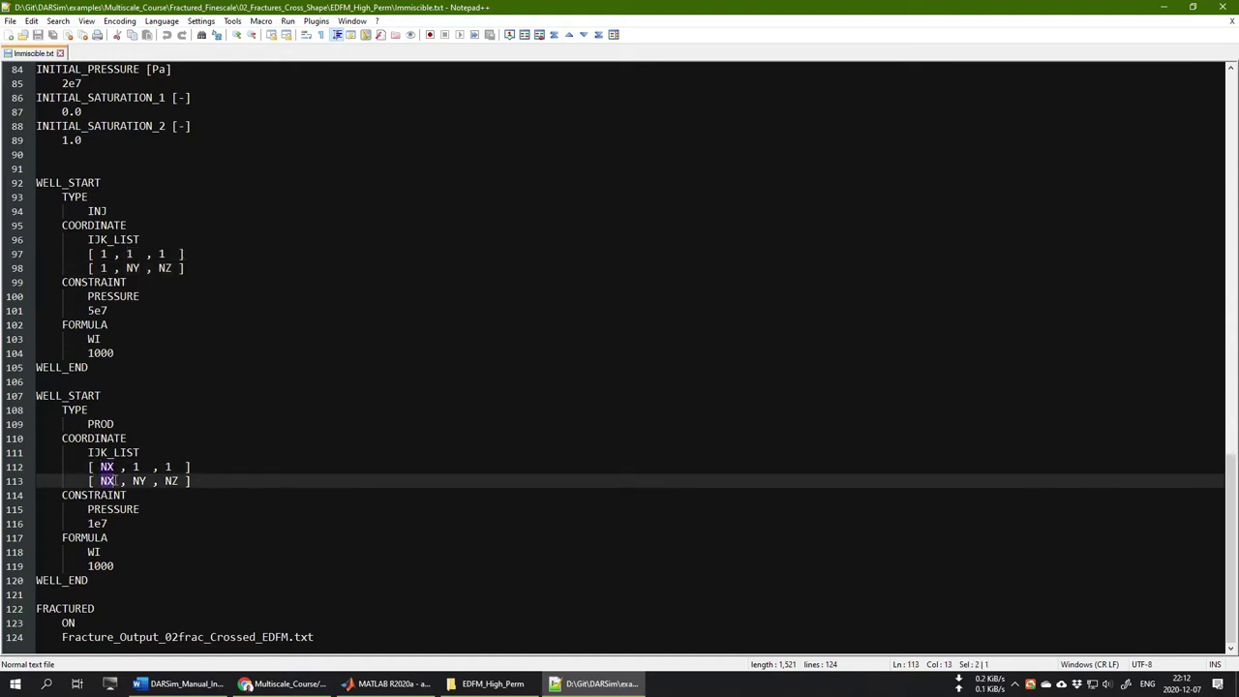
{"action": "left_click", "coordinate": [134, 466]}
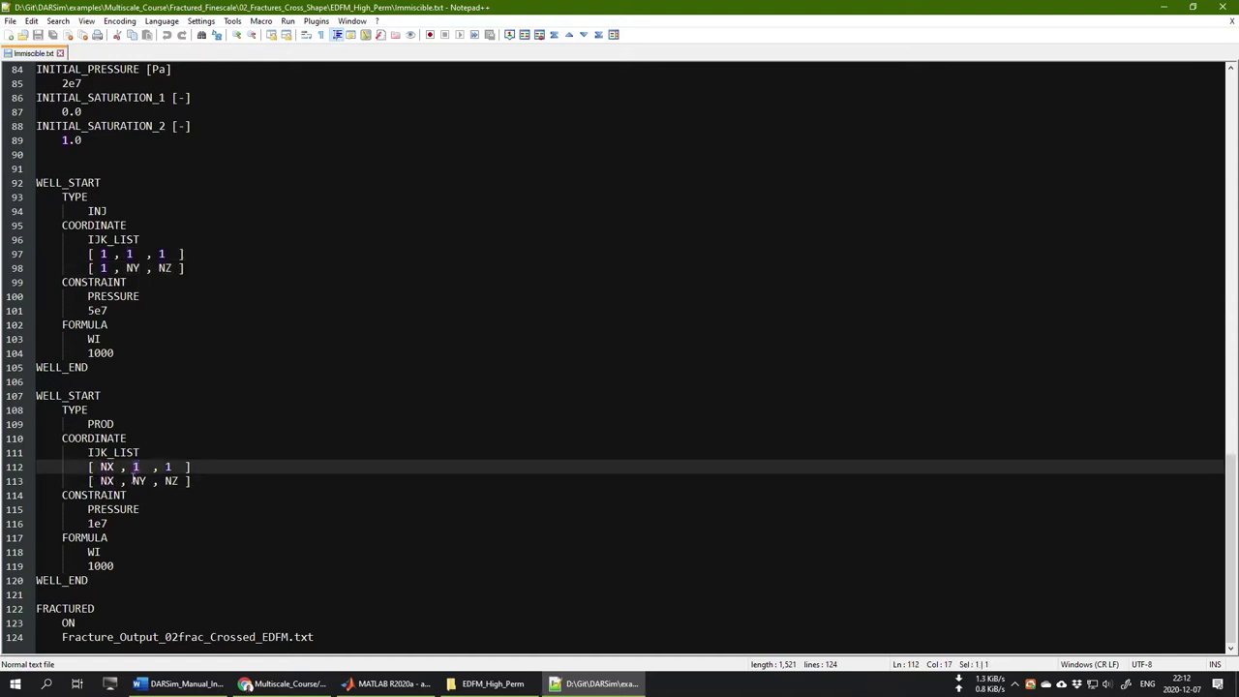
{"action": "left_click_drag", "start_coordinate": [133, 481], "coordinate": [140, 481]}
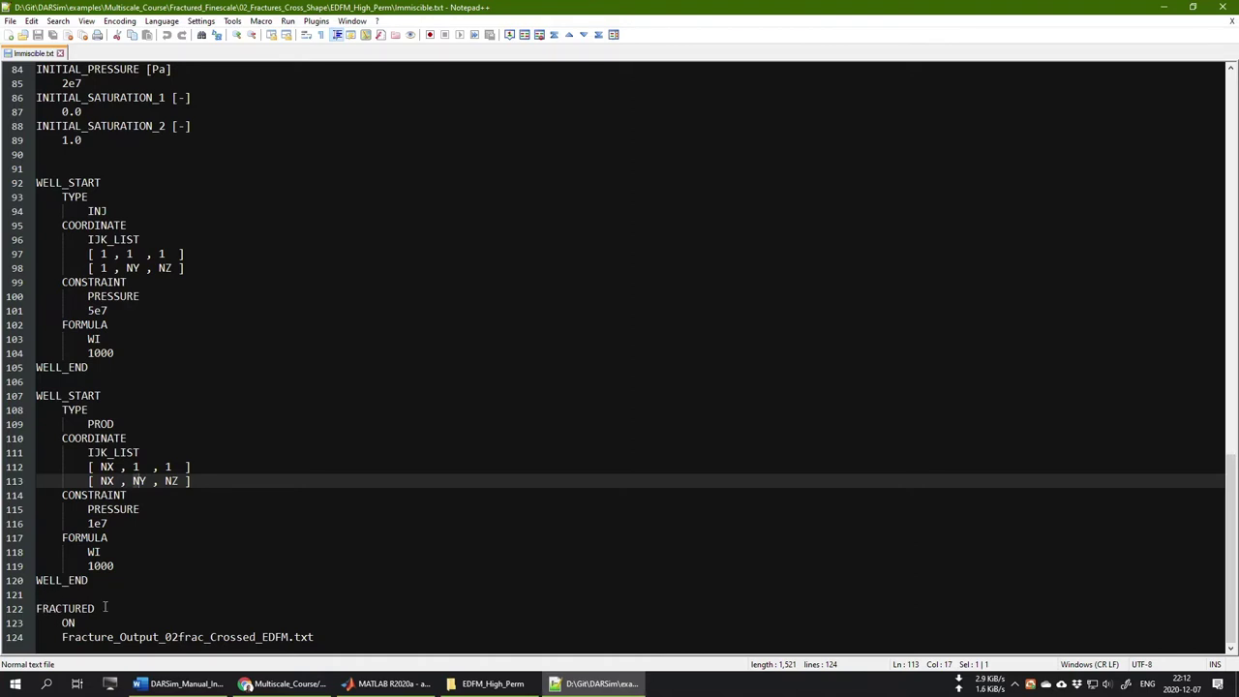
Switch the FRACTURED keyword in Immiscible.txt to OFF and set it back to ON
{"action": "left_click_drag", "start_coordinate": [103, 608], "coordinate": [77, 622]}
{"action": "left_click", "coordinate": [62, 622]}
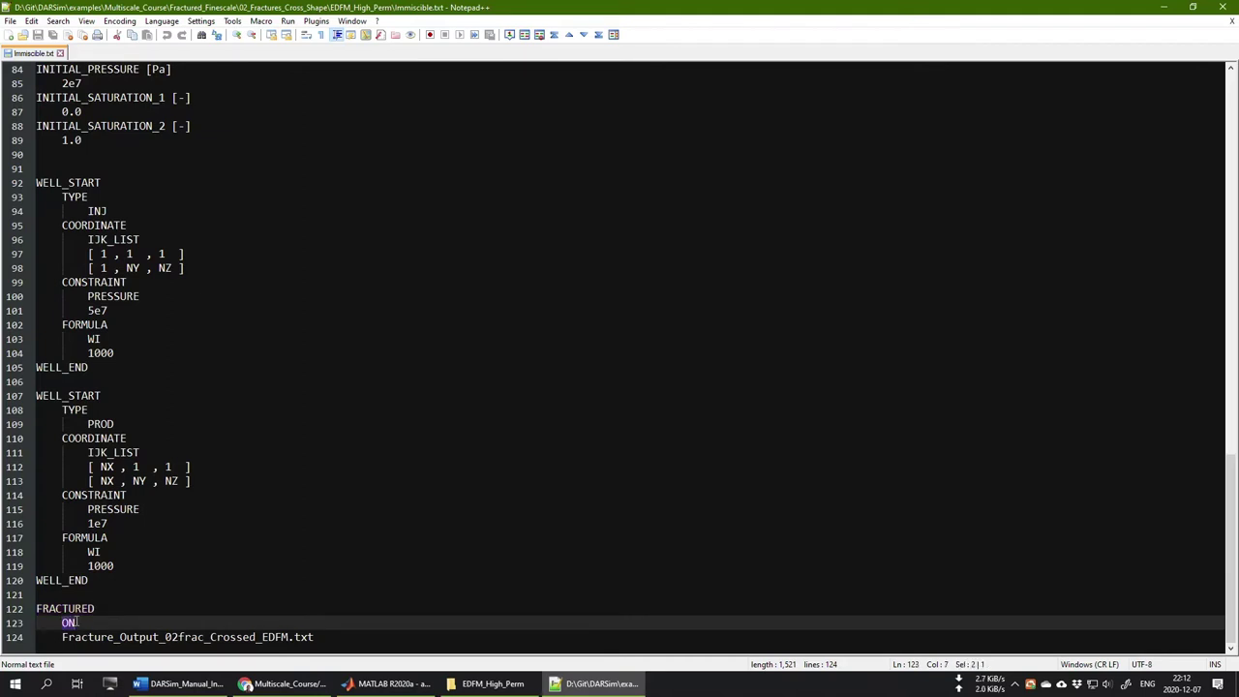
{"action": "key", "text": "BackSpace"}
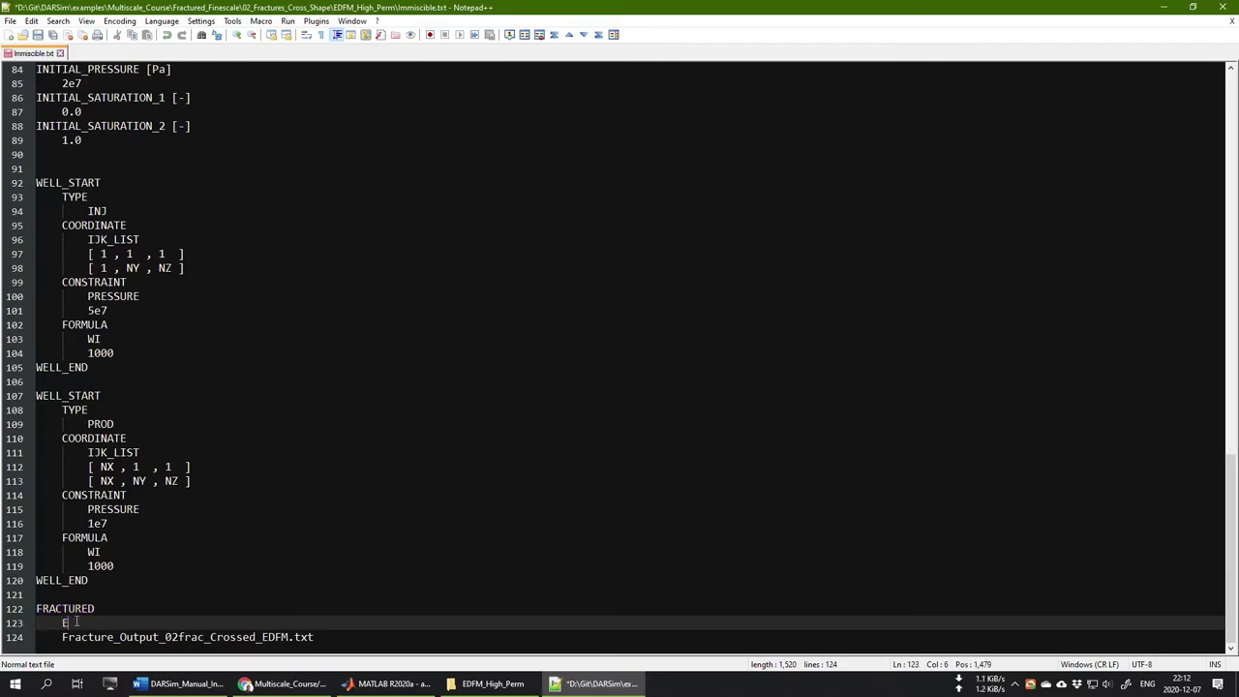
{"action": "type", "text": "OFF"}
{"action": "key", "text": "BackSpace"}
{"action": "key", "text": "BackSpace"}
{"action": "key", "text": "BackSpace"}
{"action": "type", "text": "ON"}
Highlight the fracture file name under the FRACTURED keyword and open Fracture_Output_02frac_Crossed_EDFM.txt from the EDFM_High_Perm folder
{"action": "left_click", "coordinate": [70, 638]}
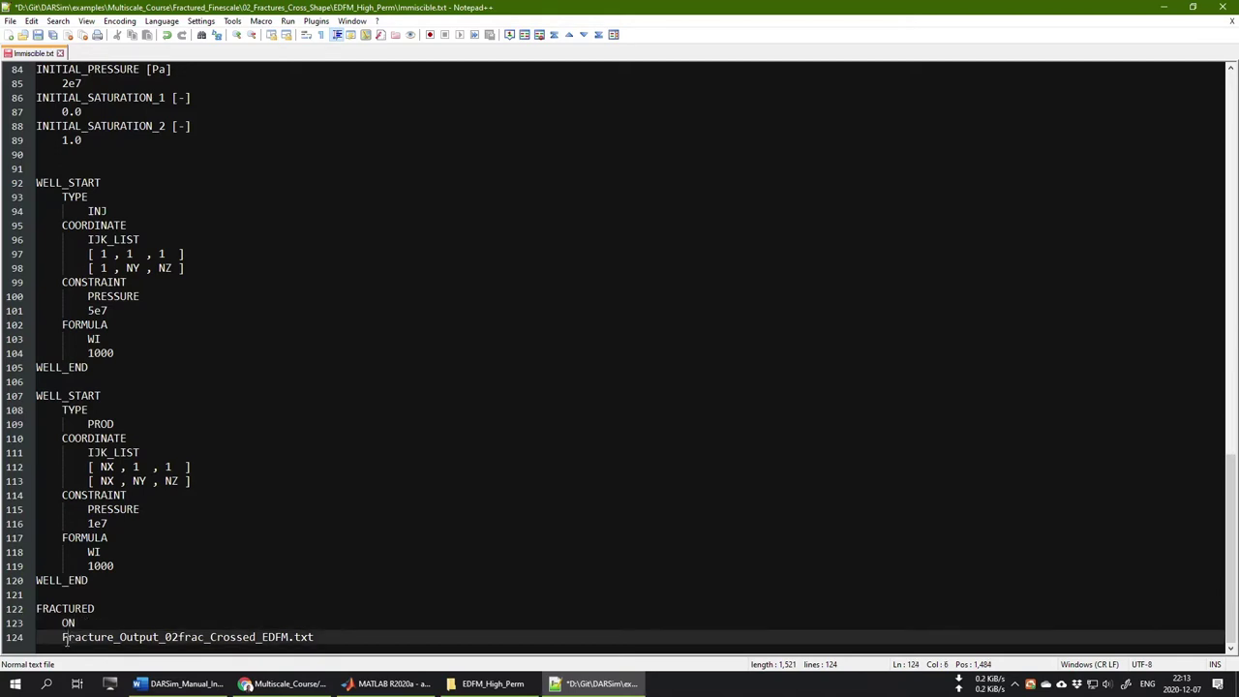
{"action": "left_click_drag", "start_coordinate": [63, 637], "coordinate": [320, 637]}
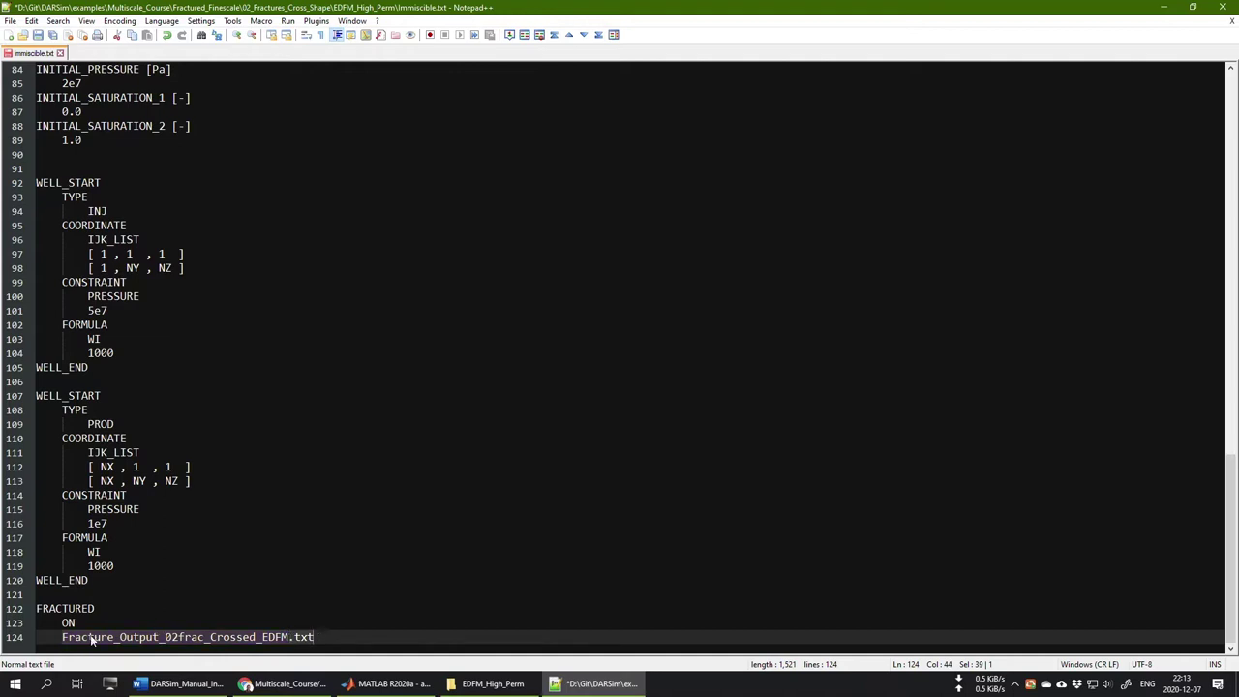
{"action": "left_click_drag", "start_coordinate": [64, 636], "coordinate": [321, 637]}
{"action": "left_click", "coordinate": [493, 683]}
{"action": "left_click", "coordinate": [445, 314]}
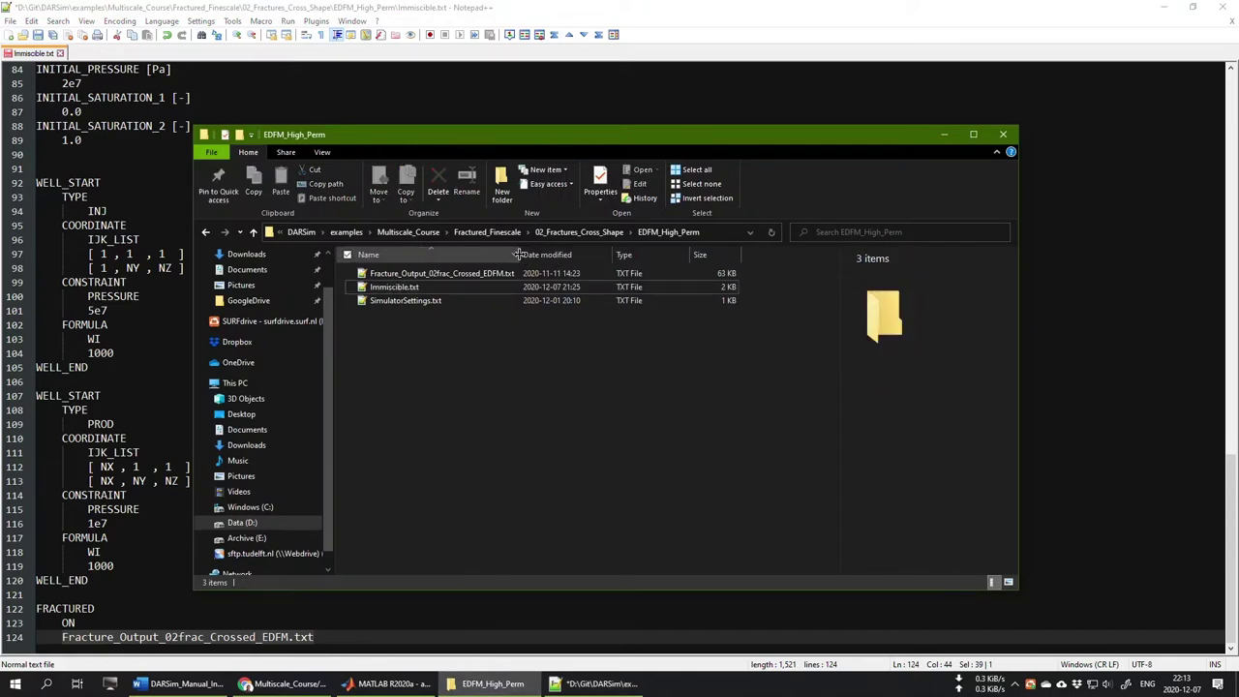
{"action": "left_click_drag", "start_coordinate": [514, 252], "coordinate": [535, 252]}
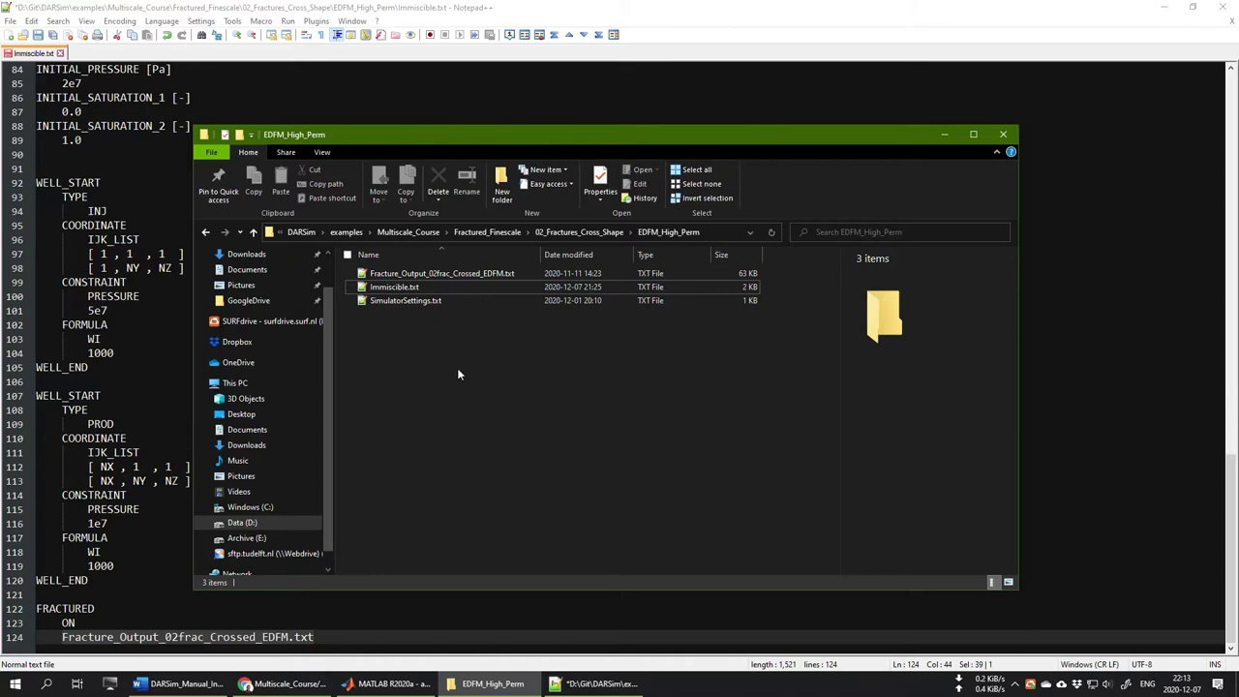
{"action": "double_click", "coordinate": [451, 272]}
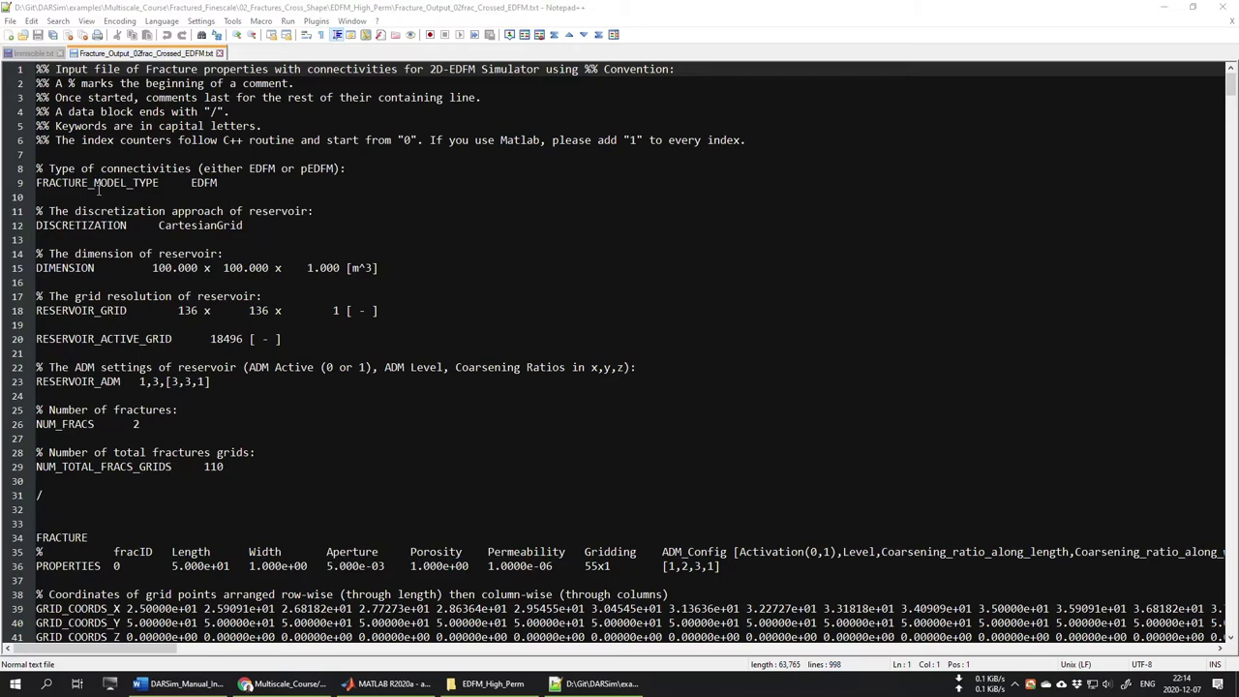
Examine the fracture model type, discretization approach and reservoir dimension at the start of the fracture file
{"action": "double_click", "coordinate": [204, 182]}
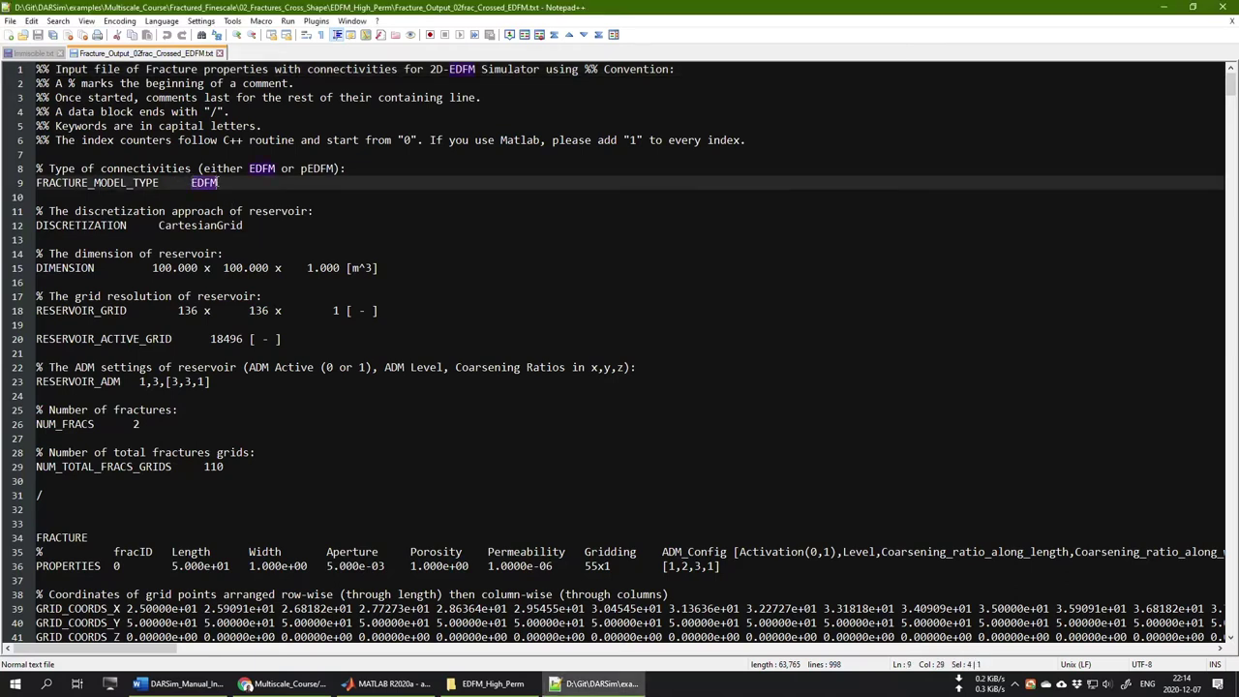
{"action": "left_click_drag", "start_coordinate": [243, 224], "coordinate": [158, 224]}
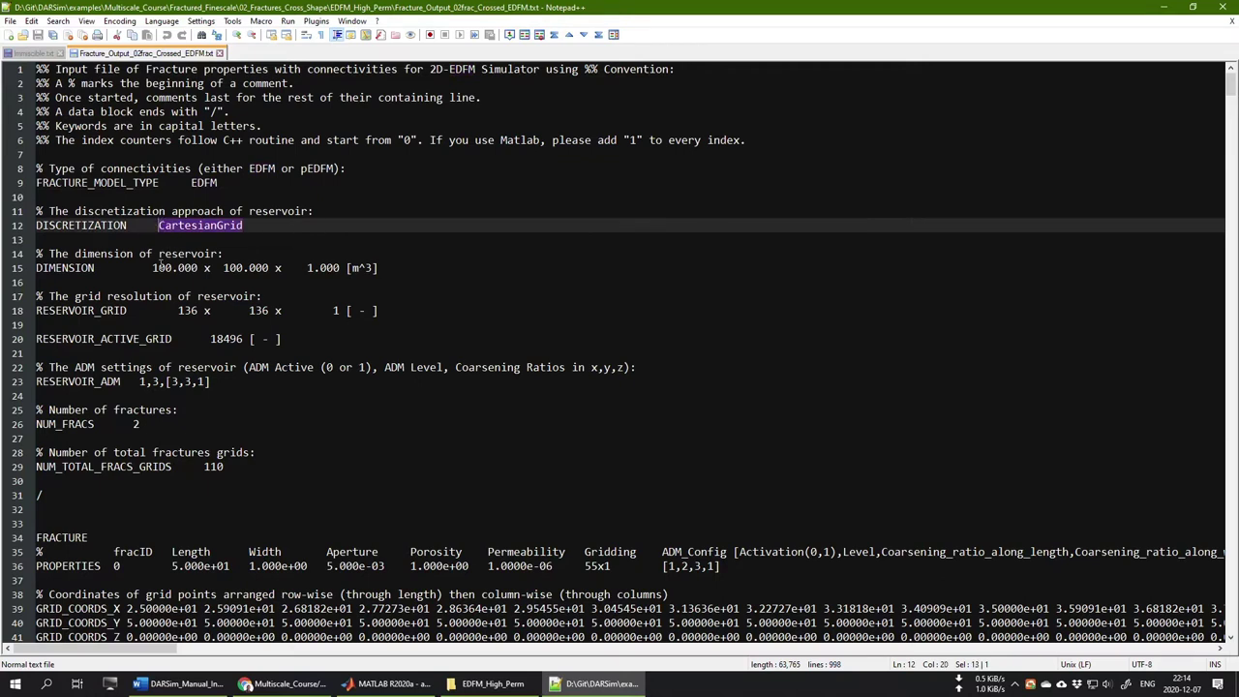
{"action": "left_click_drag", "start_coordinate": [152, 268], "coordinate": [340, 268]}
{"action": "left_click", "coordinate": [375, 268]}
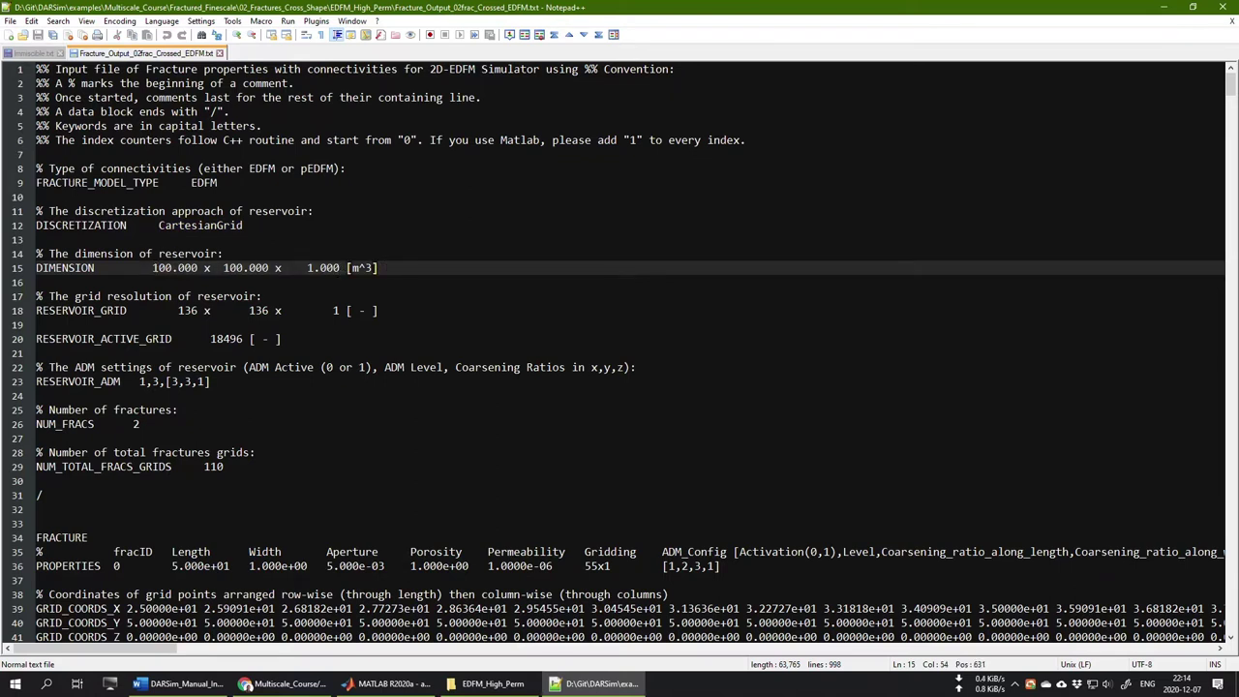
Compare the DIMENSION values in Immiscible.txt with the reservoir dimension in the fracture file, highlighting both
{"action": "key", "text": "ctrl+Tab"}
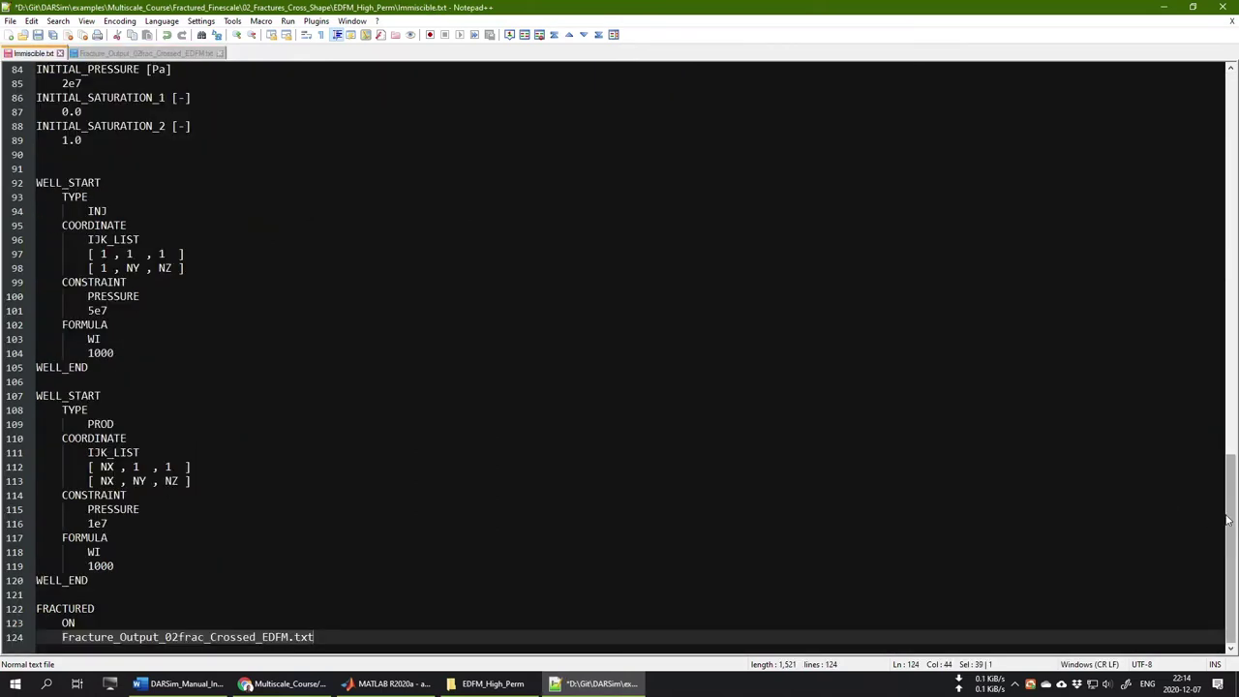
{"action": "scroll", "coordinate": [1196, 339], "scroll_direction": "up", "scroll_amount": 20}
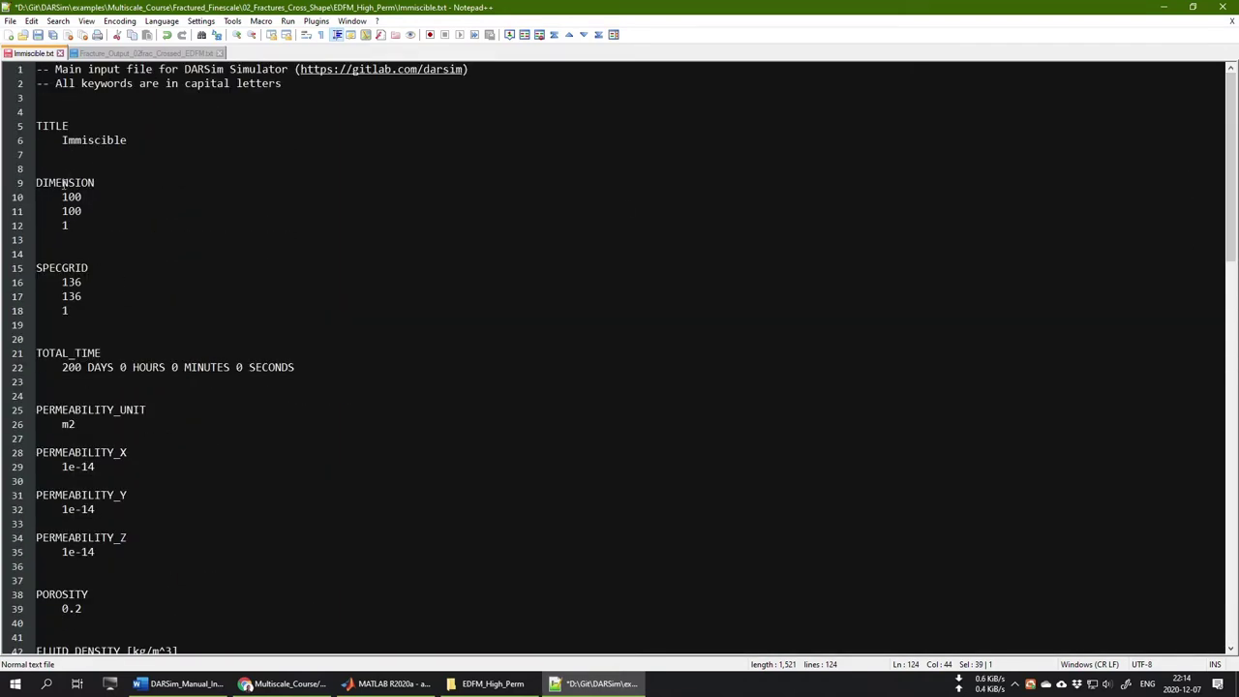
{"action": "left_click_drag", "start_coordinate": [62, 197], "coordinate": [70, 226]}
{"action": "left_click", "coordinate": [138, 54]}
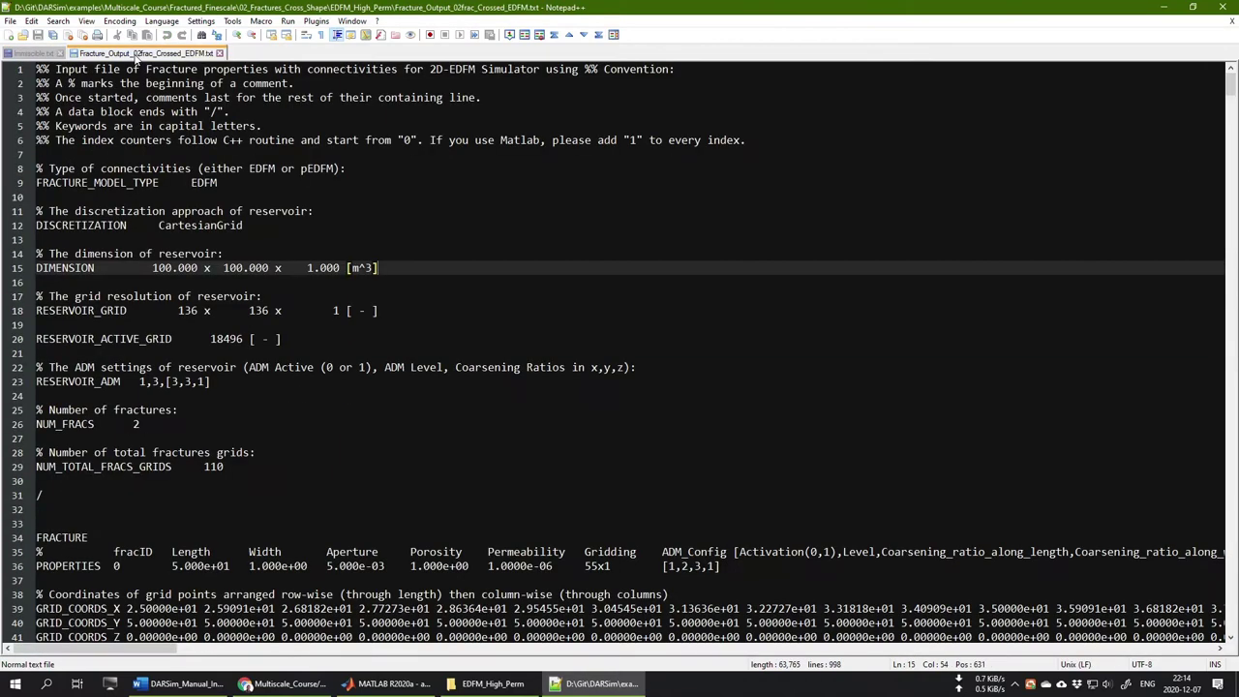
{"action": "left_click_drag", "start_coordinate": [151, 267], "coordinate": [359, 267]}
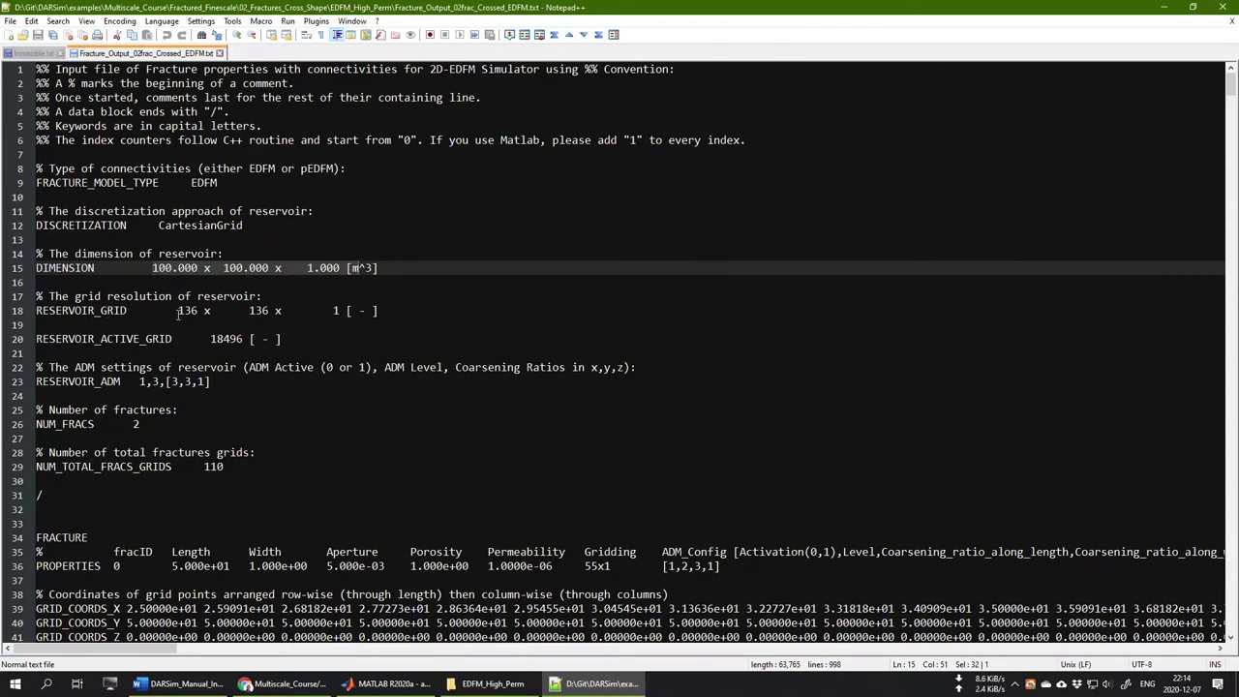
Compare the fracture file's RESERVOIR_GRID resolution with the SPECGRID values in Immiscible.txt, highlighting both, and return to the fracture file
{"action": "left_click", "coordinate": [179, 310]}
{"action": "left_click_drag", "start_coordinate": [178, 311], "coordinate": [264, 310]}
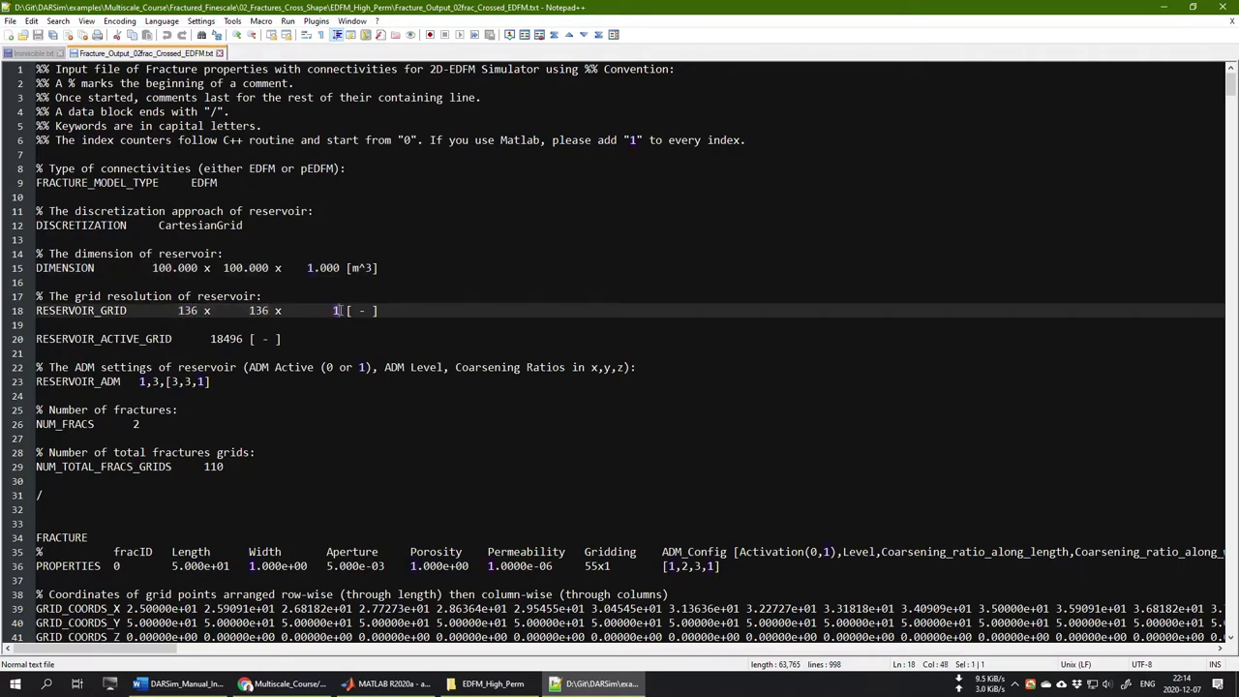
{"action": "double_click", "coordinate": [335, 311]}
{"action": "left_click", "coordinate": [35, 54]}
{"action": "left_click", "coordinate": [62, 296]}
{"action": "left_click_drag", "start_coordinate": [62, 281], "coordinate": [70, 311]}
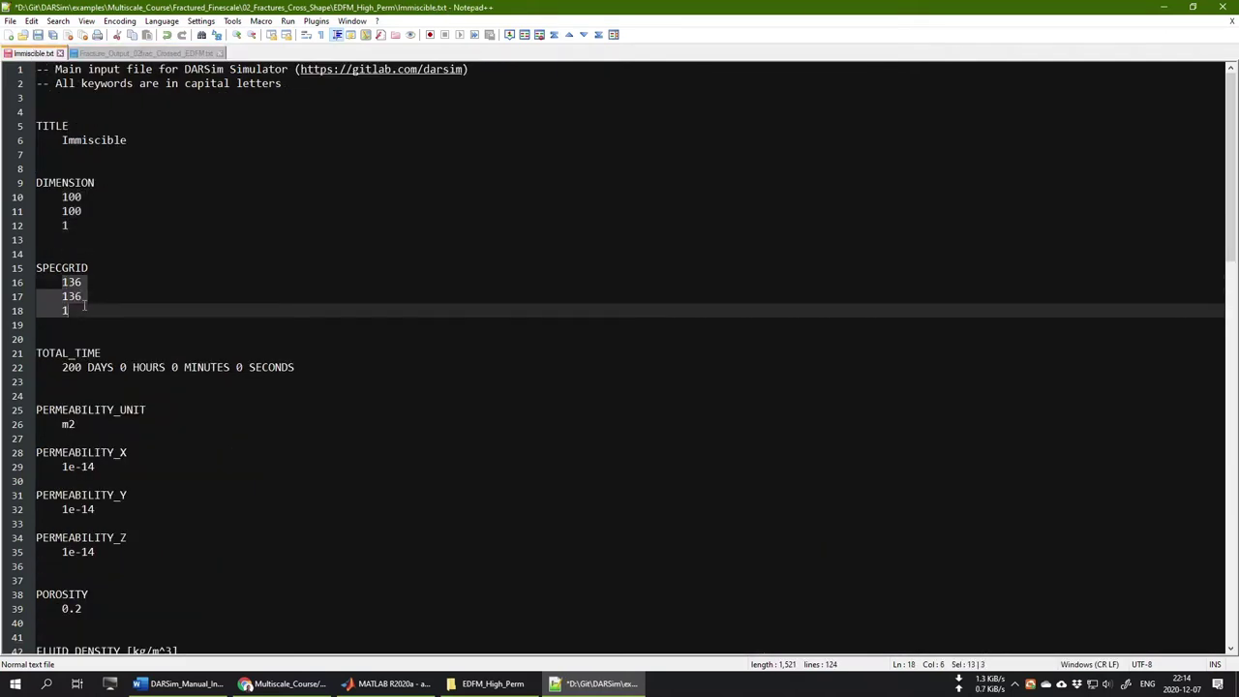
{"action": "left_click", "coordinate": [116, 53]}
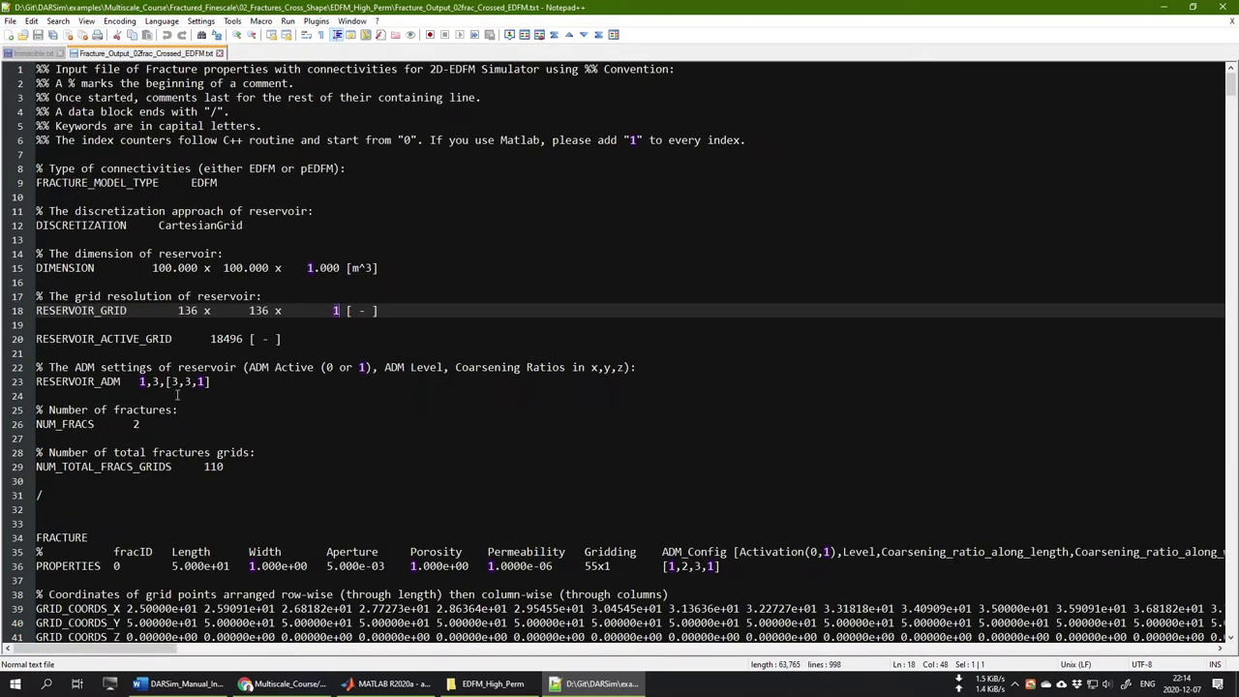
Highlight the active reservoir grid entry, the number of fractures and the total number of fracture grids in the fracture file
{"action": "left_click_drag", "start_coordinate": [64, 338], "coordinate": [243, 338]}
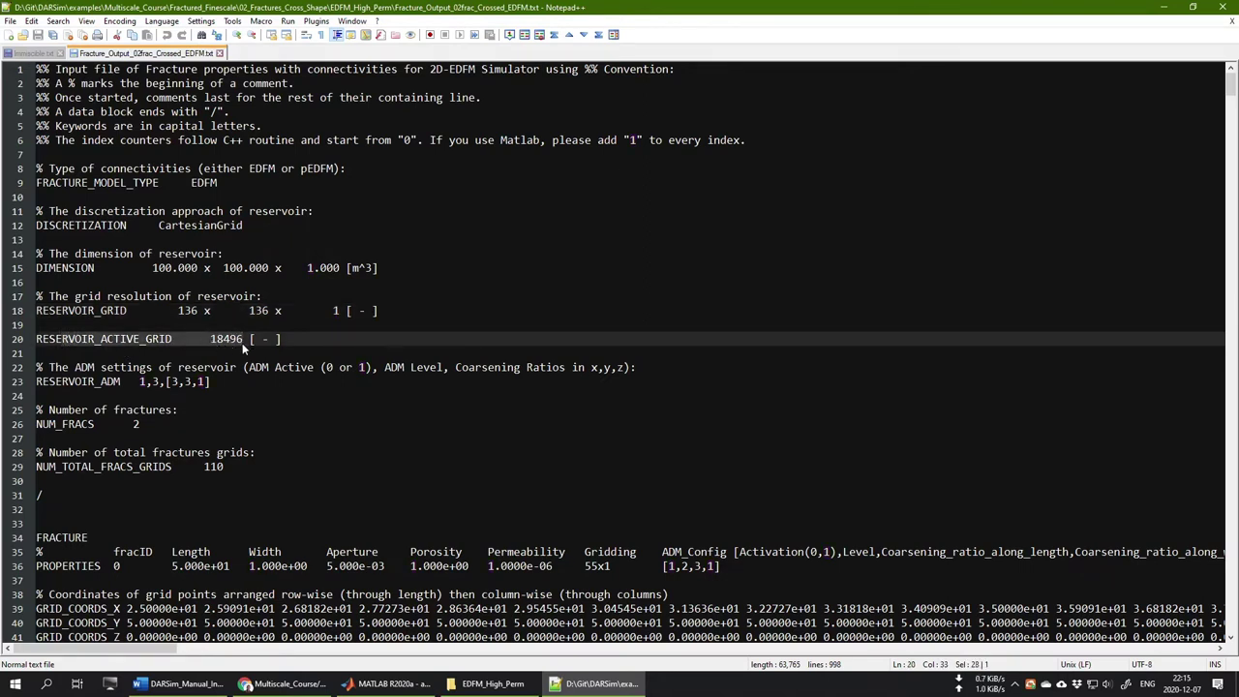
{"action": "left_click", "coordinate": [39, 424]}
{"action": "left_click_drag", "start_coordinate": [39, 423], "coordinate": [145, 423]}
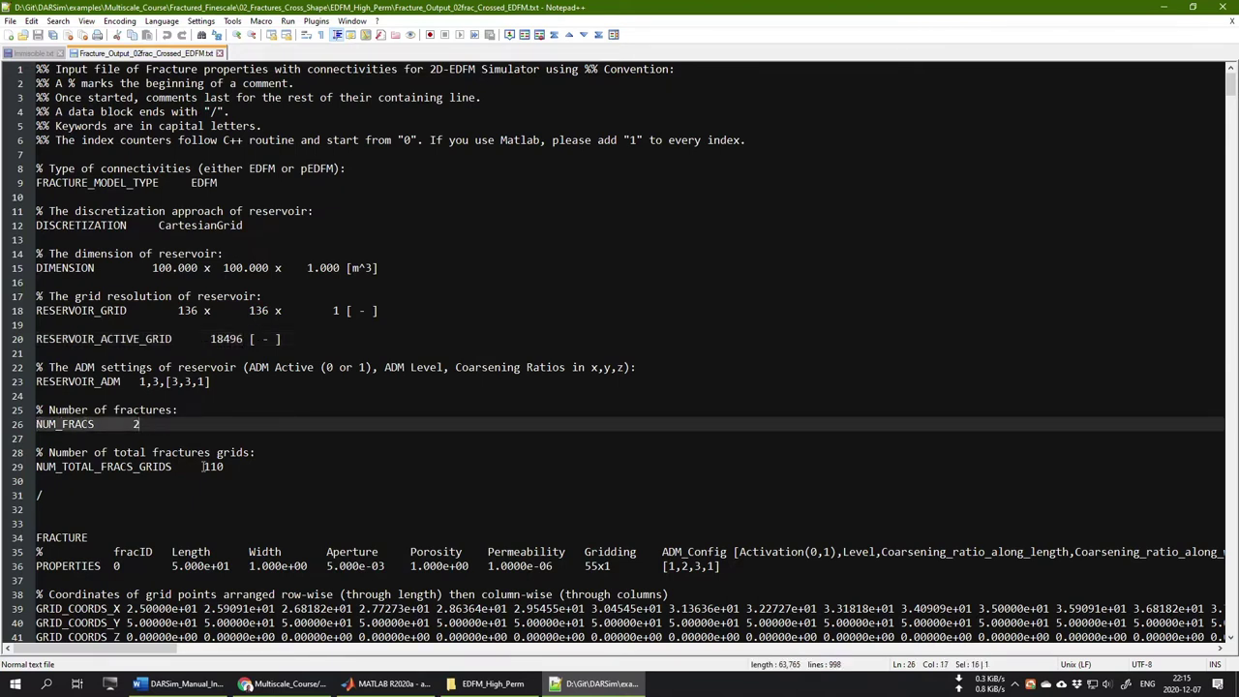
{"action": "left_click_drag", "start_coordinate": [203, 466], "coordinate": [224, 467]}
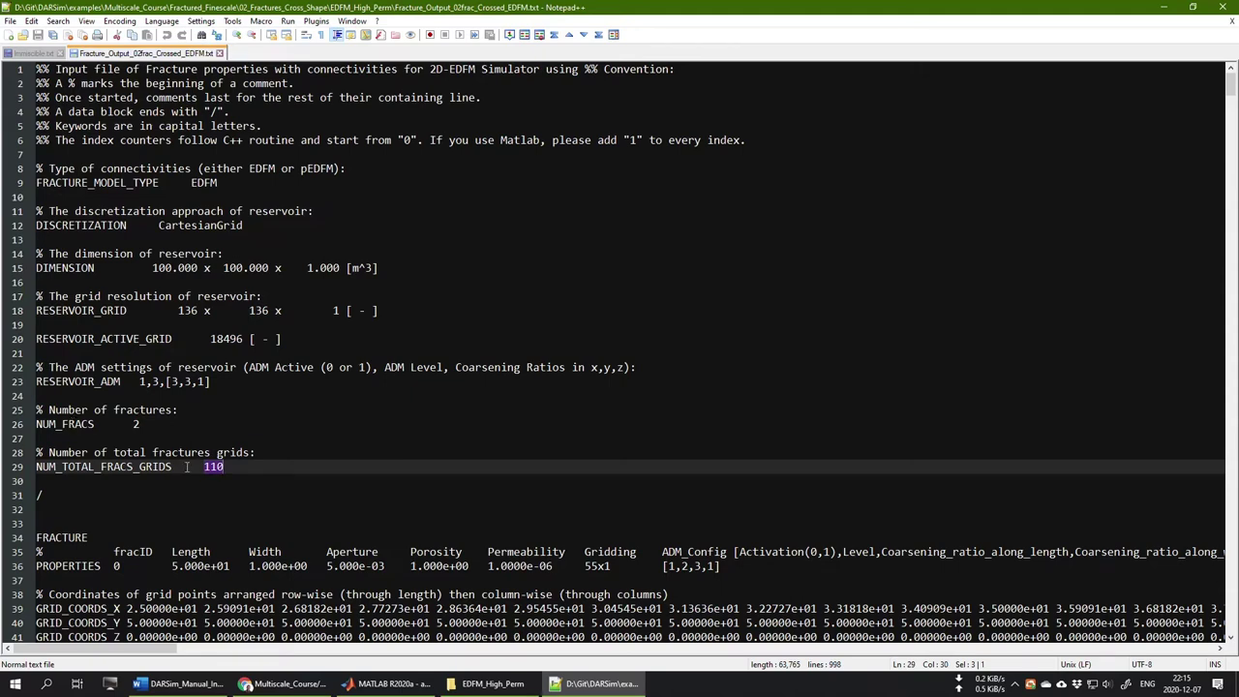
Examine the first fracture's PROPERTIES line, covering length, aperture, porosity, permeability and gridding
{"action": "scroll", "coordinate": [1221, 87], "scroll_direction": "down", "scroll_amount": 5}
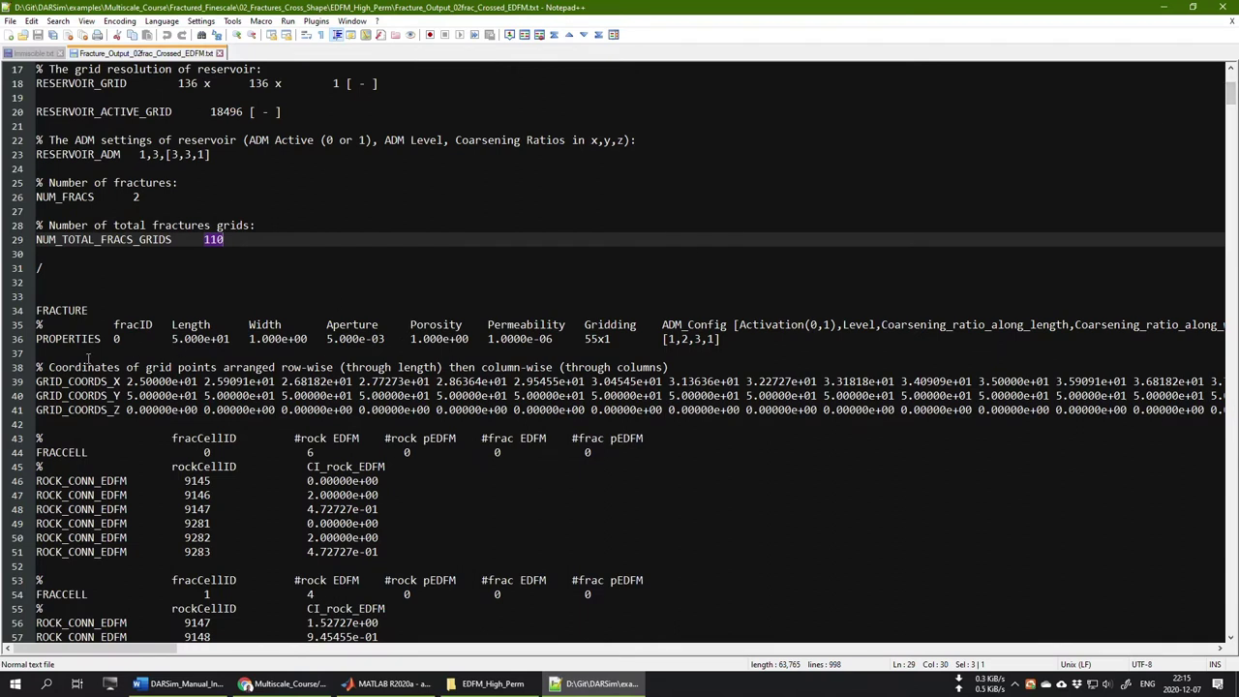
{"action": "left_click", "coordinate": [173, 337]}
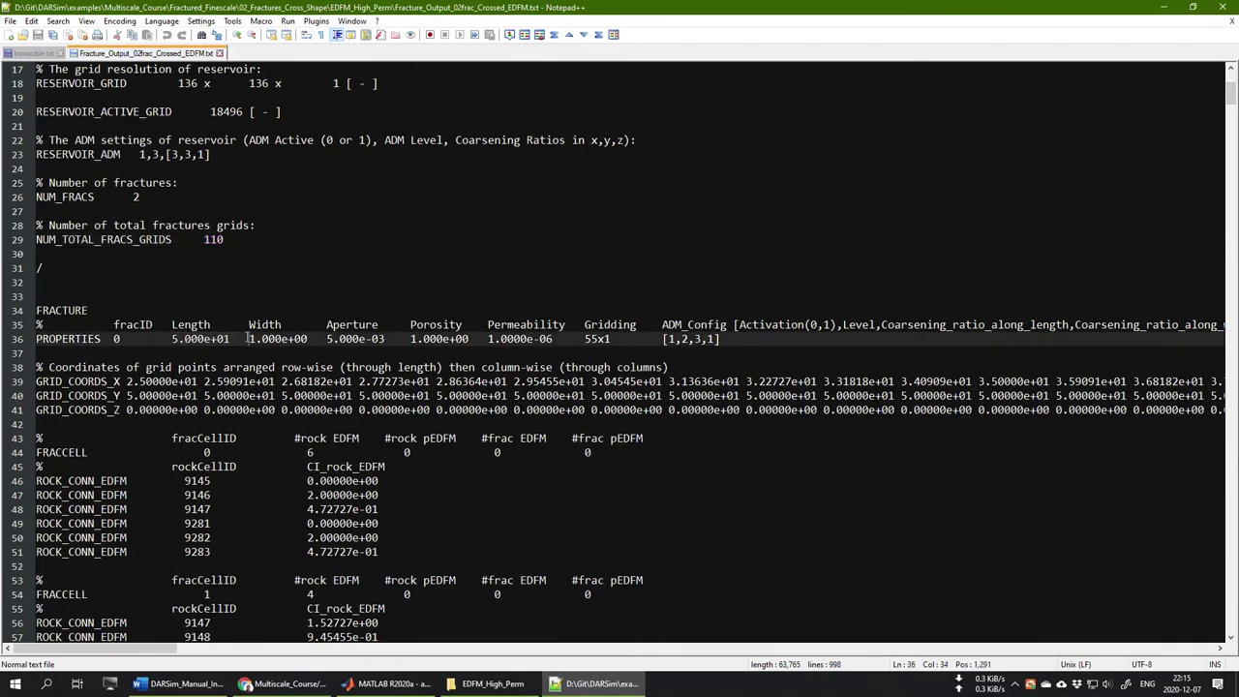
{"action": "left_click_drag", "start_coordinate": [339, 326], "coordinate": [352, 326]}
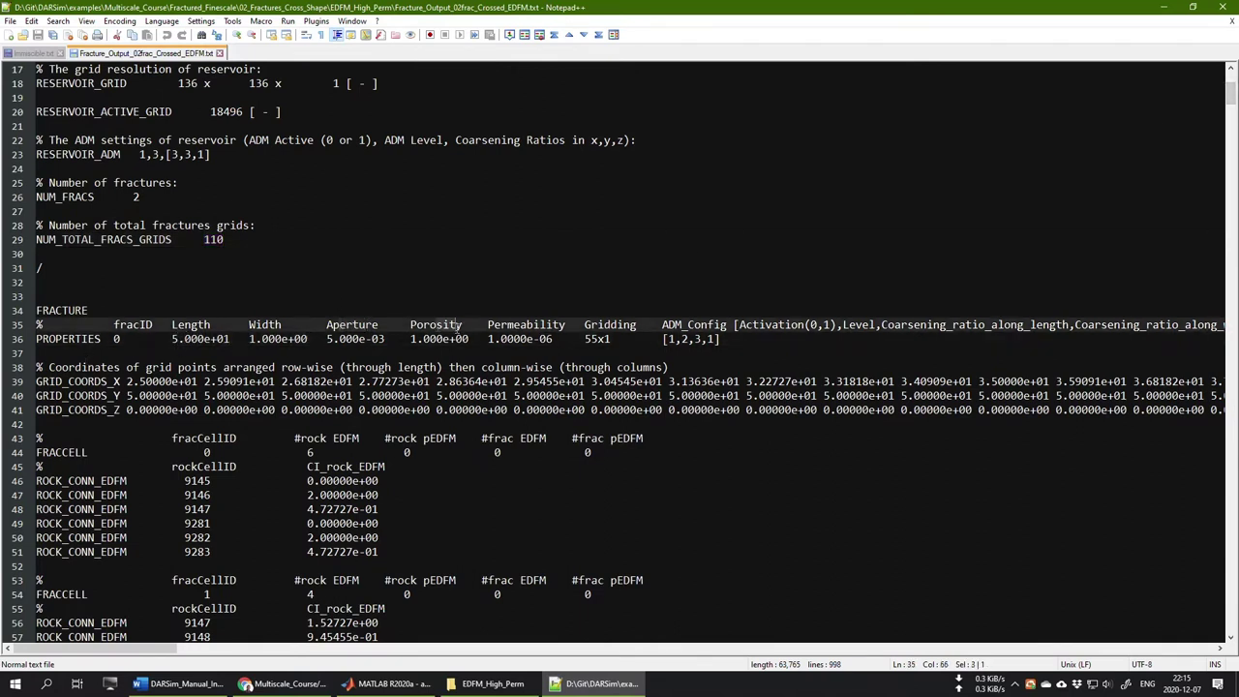
{"action": "left_click", "coordinate": [551, 329]}
{"action": "left_click_drag", "start_coordinate": [585, 337], "coordinate": [612, 338]}
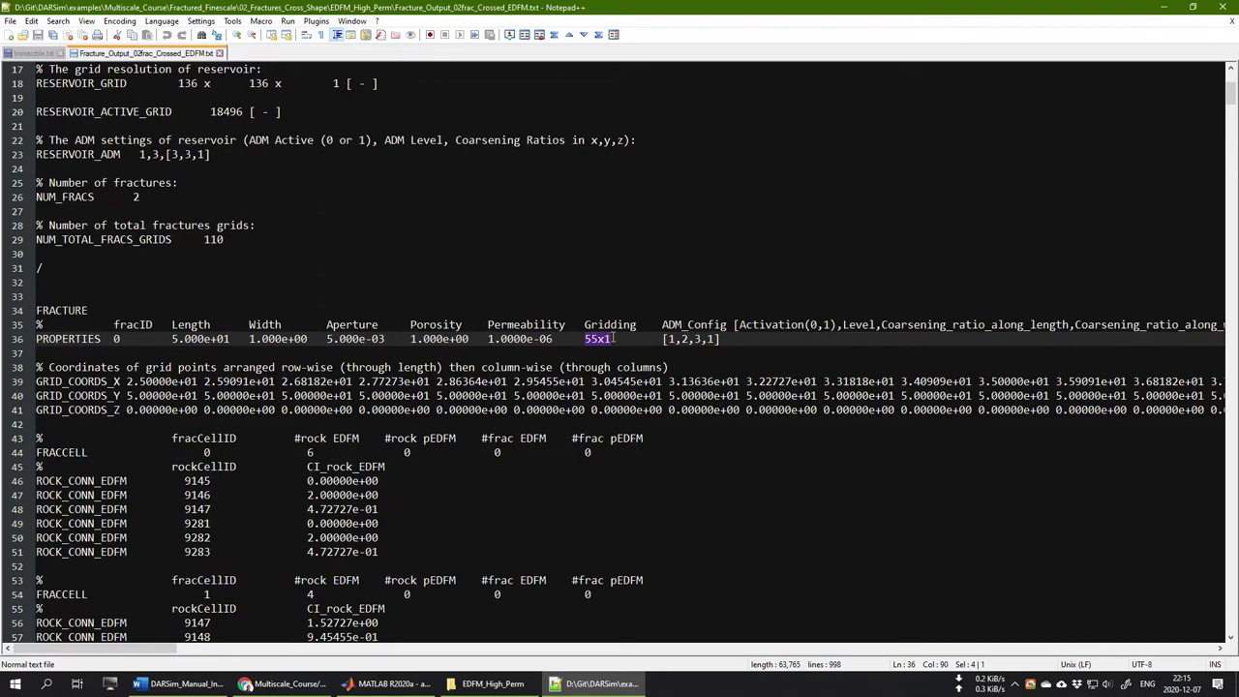
{"action": "left_click_drag", "start_coordinate": [588, 341], "coordinate": [598, 341]}
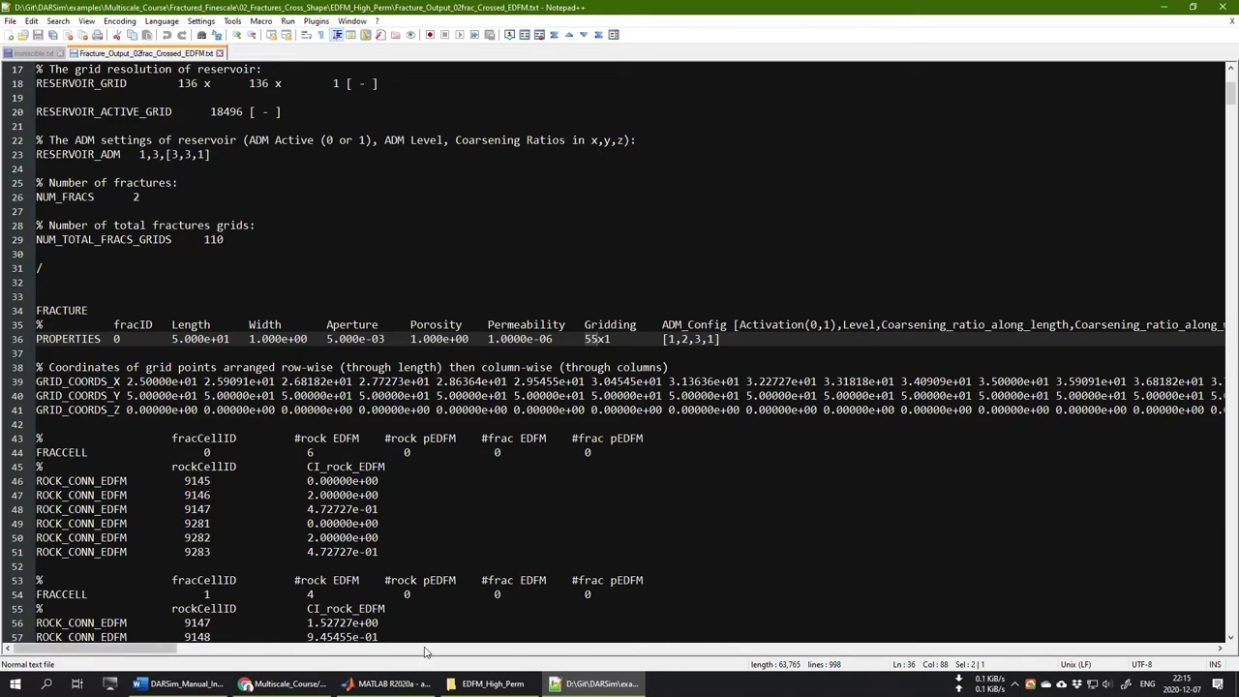
Highlight the first fracture's GRID_COORDS_X, GRID_COORDS_Y and GRID_COORDS_Z lines and view the fracture cells below them
{"action": "left_click_drag", "start_coordinate": [165, 648], "coordinate": [83, 649]}
{"action": "scroll", "coordinate": [108, 568], "scroll_direction": "down", "scroll_amount": 2}
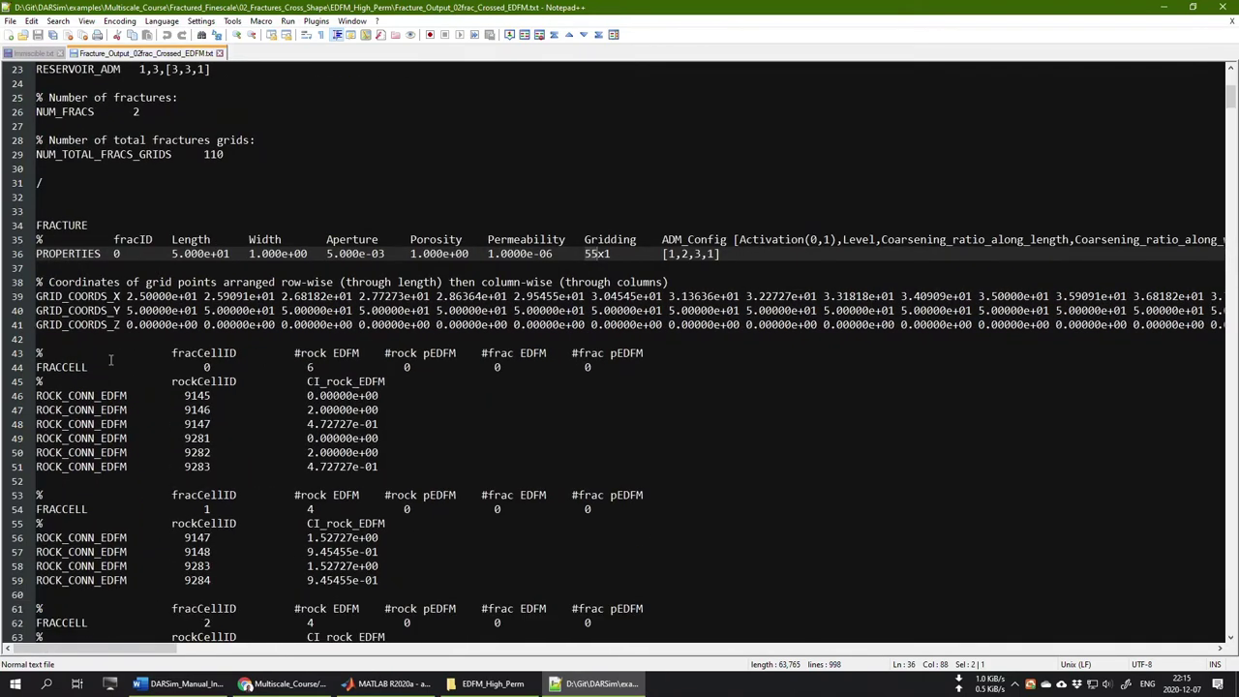
{"action": "left_click_drag", "start_coordinate": [37, 296], "coordinate": [448, 324]}
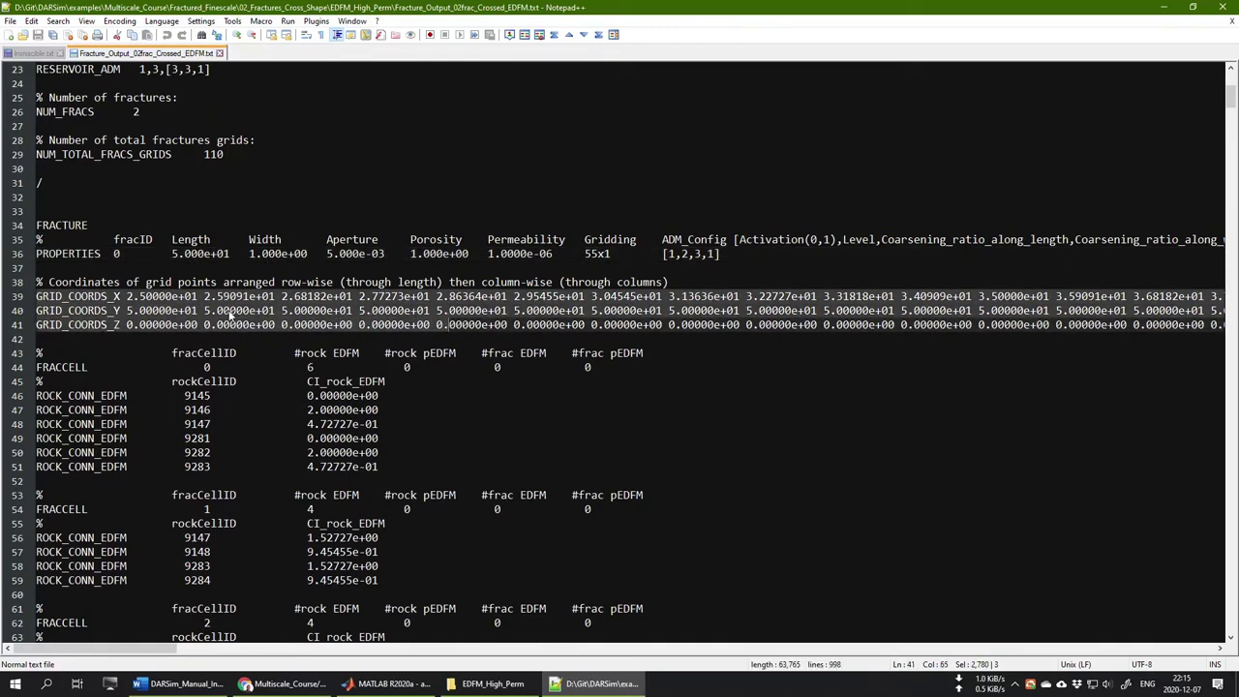
{"action": "scroll", "coordinate": [226, 331], "scroll_direction": "down", "scroll_amount": 5}
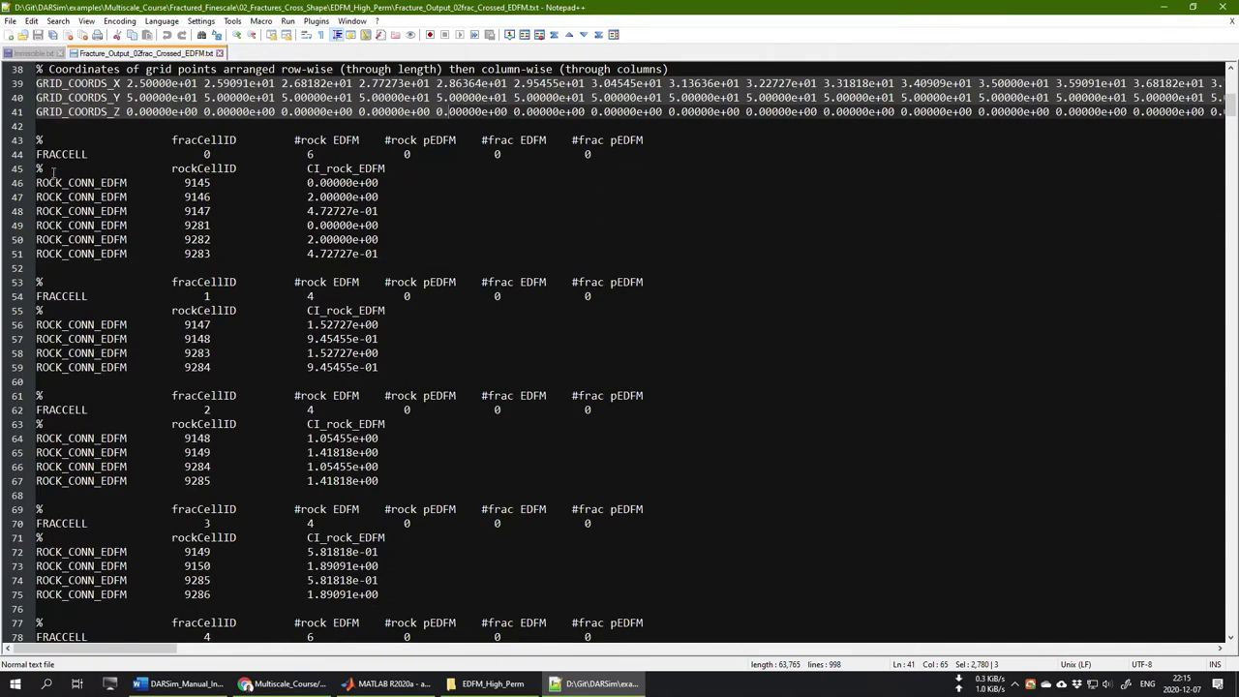
Highlight the first fracture's ID in its PROPERTIES line and examine the ROCK_CONN_EDFM connectivity entries of its fracture cells
{"action": "scroll", "coordinate": [70, 182], "scroll_direction": "up", "scroll_amount": 3}
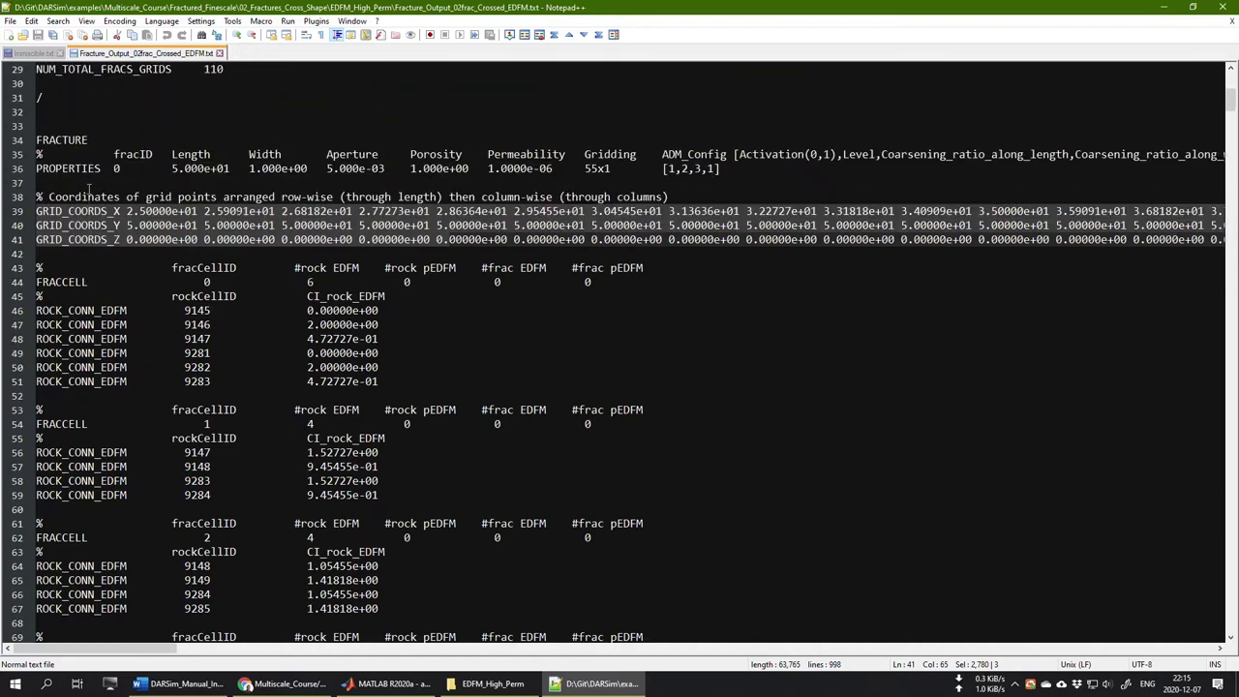
{"action": "left_click_drag", "start_coordinate": [61, 169], "coordinate": [119, 168]}
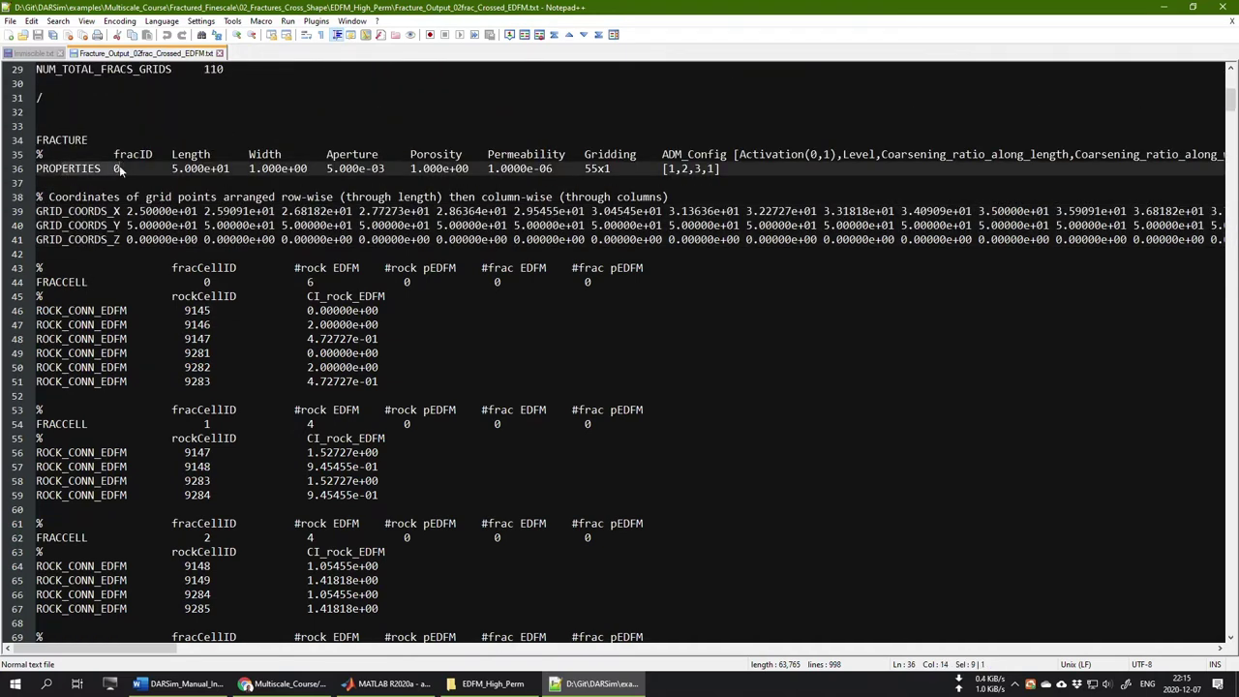
{"action": "left_click", "coordinate": [66, 310]}
{"action": "left_click_drag", "start_coordinate": [66, 310], "coordinate": [92, 312]}
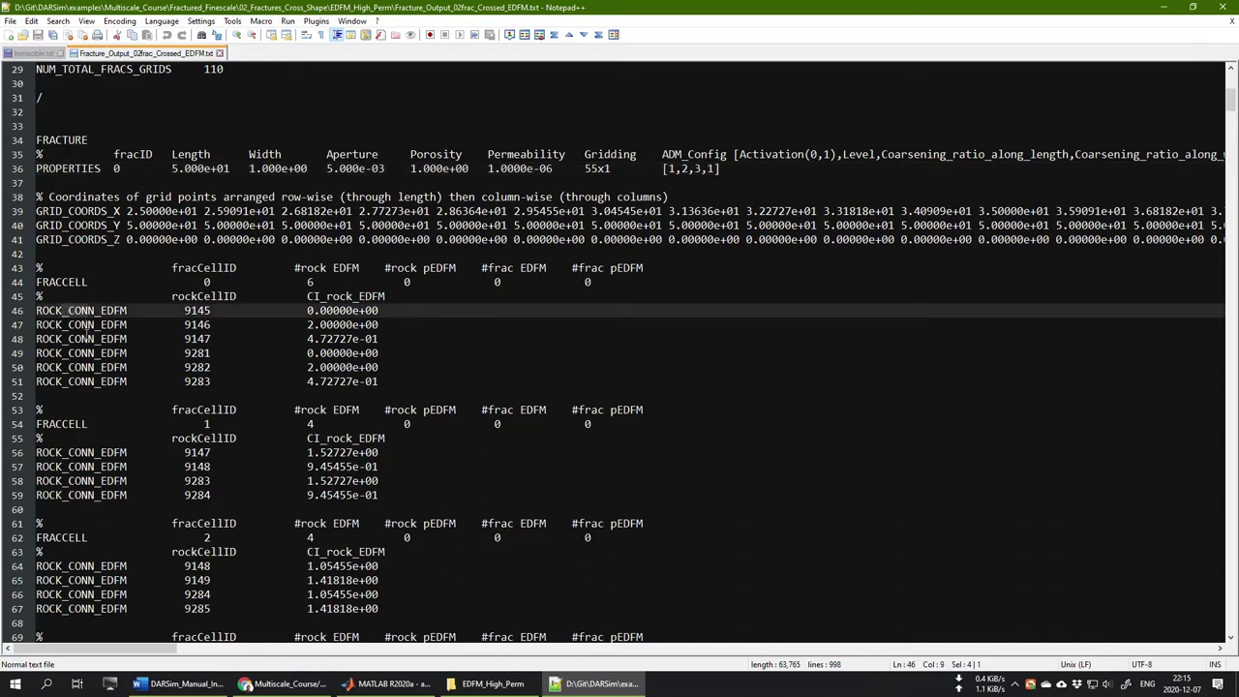
{"action": "scroll", "coordinate": [85, 337], "scroll_direction": "down", "scroll_amount": 3}
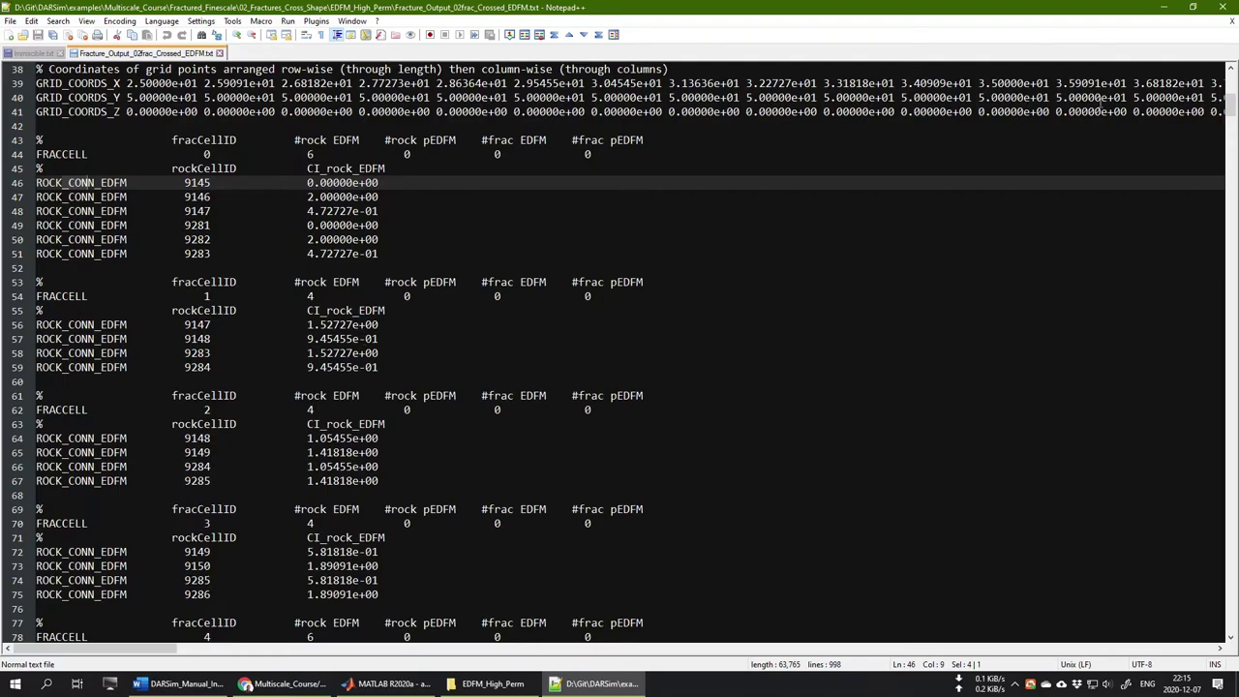
Find the second FRACTURE block in the fracture file and highlight its fracID in the PROPERTIES line
{"action": "left_click_drag", "start_coordinate": [1232, 109], "coordinate": [1226, 366]}
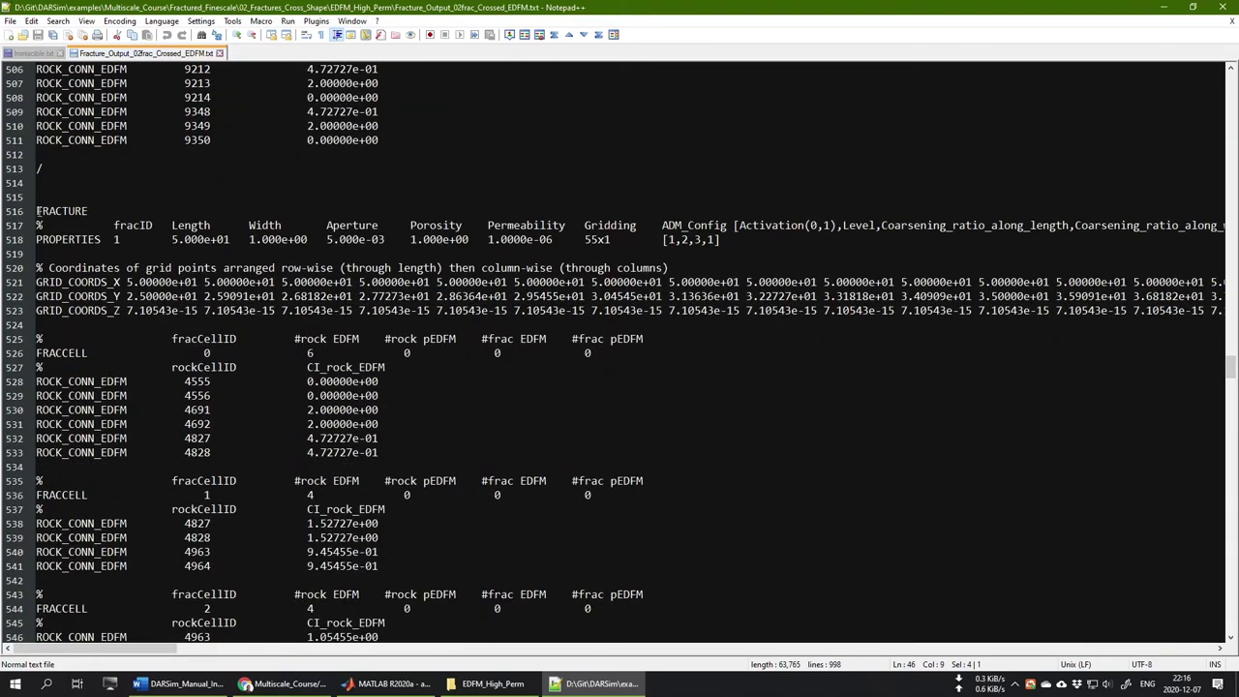
{"action": "left_click_drag", "start_coordinate": [41, 210], "coordinate": [121, 239]}
{"action": "left_click", "coordinate": [101, 254]}
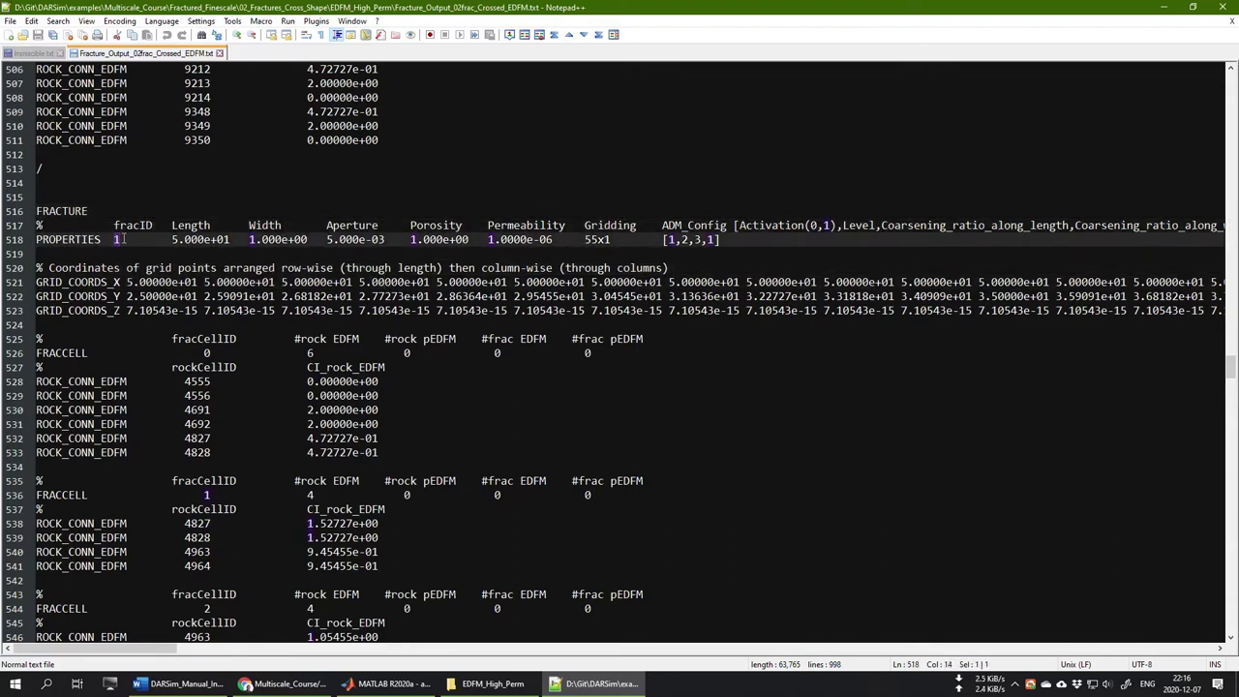
{"action": "left_click", "coordinate": [121, 239]}
{"action": "left_click_drag", "start_coordinate": [115, 239], "coordinate": [118, 240]}
Close the fracture file after reviewing its beginning, and open SimulatorSettings.txt from the EDFM_High_Perm folder
{"action": "left_click_drag", "start_coordinate": [1229, 366], "coordinate": [1230, 79]}
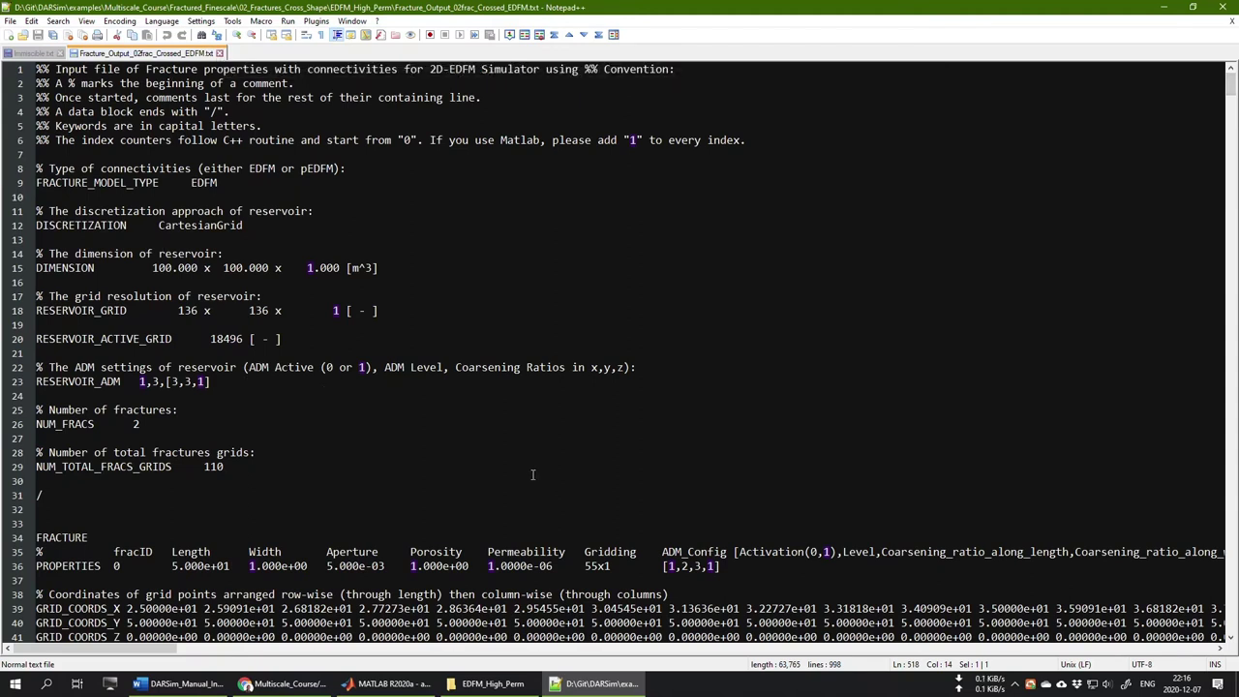
{"action": "scroll", "coordinate": [533, 474], "scroll_direction": "down", "scroll_amount": 3}
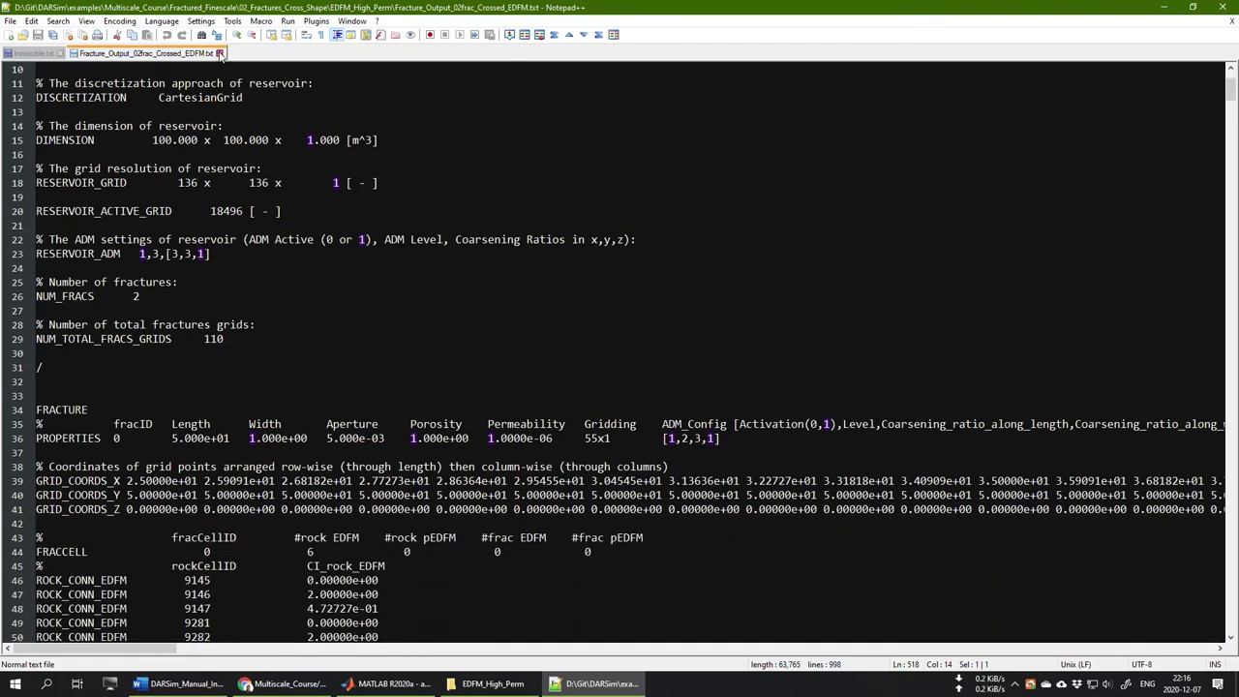
{"action": "left_click", "coordinate": [219, 53]}
{"action": "left_click", "coordinate": [487, 683]}
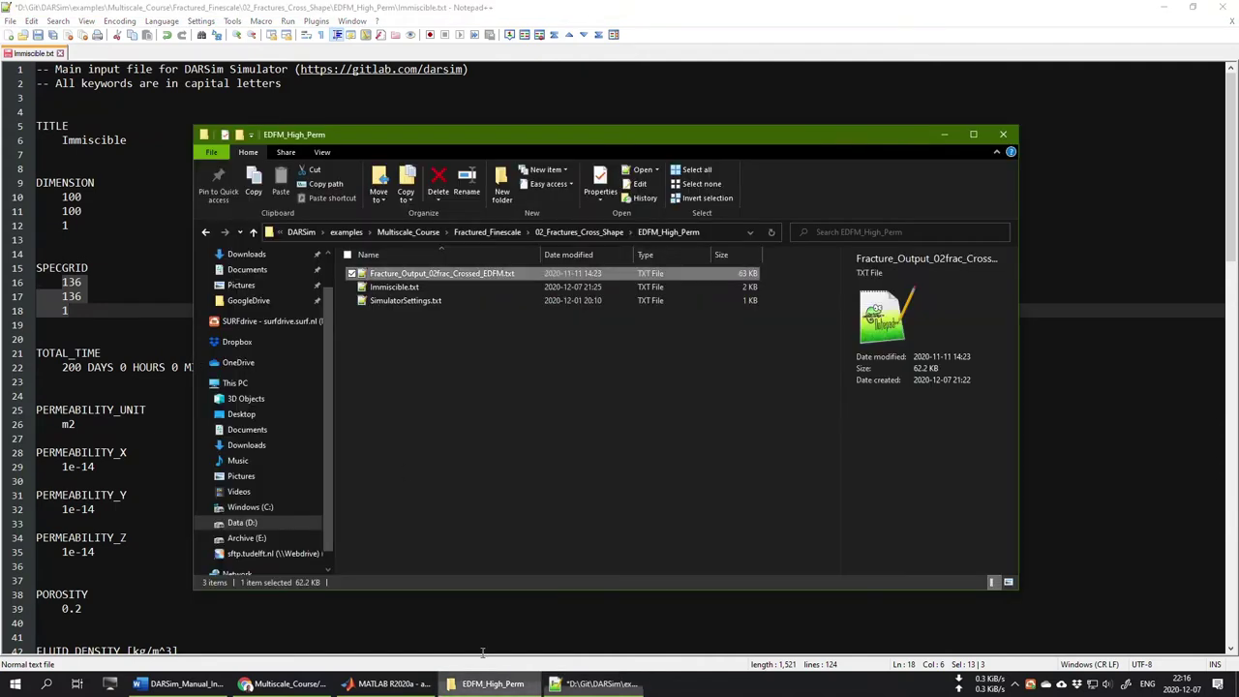
{"action": "double_click", "coordinate": [392, 300]}
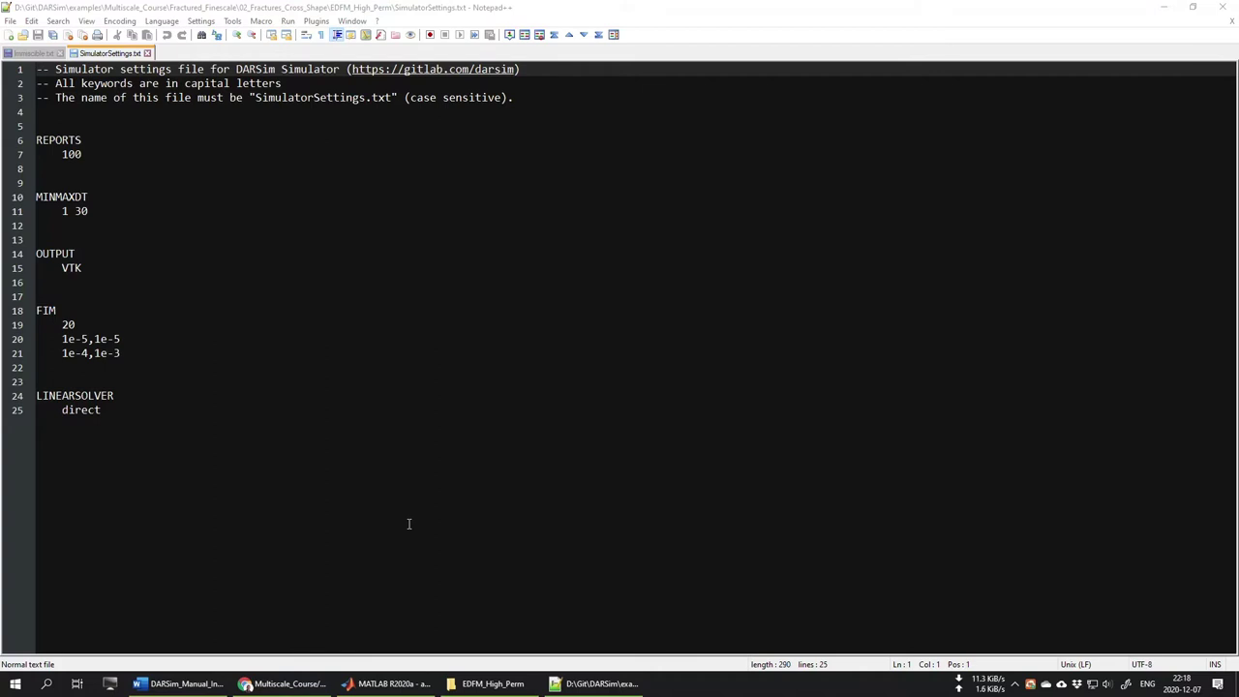
Copy the full path of the EDFM_High_Perm folder in File Explorer
{"action": "left_click", "coordinate": [492, 683]}
{"action": "left_click", "coordinate": [557, 432]}
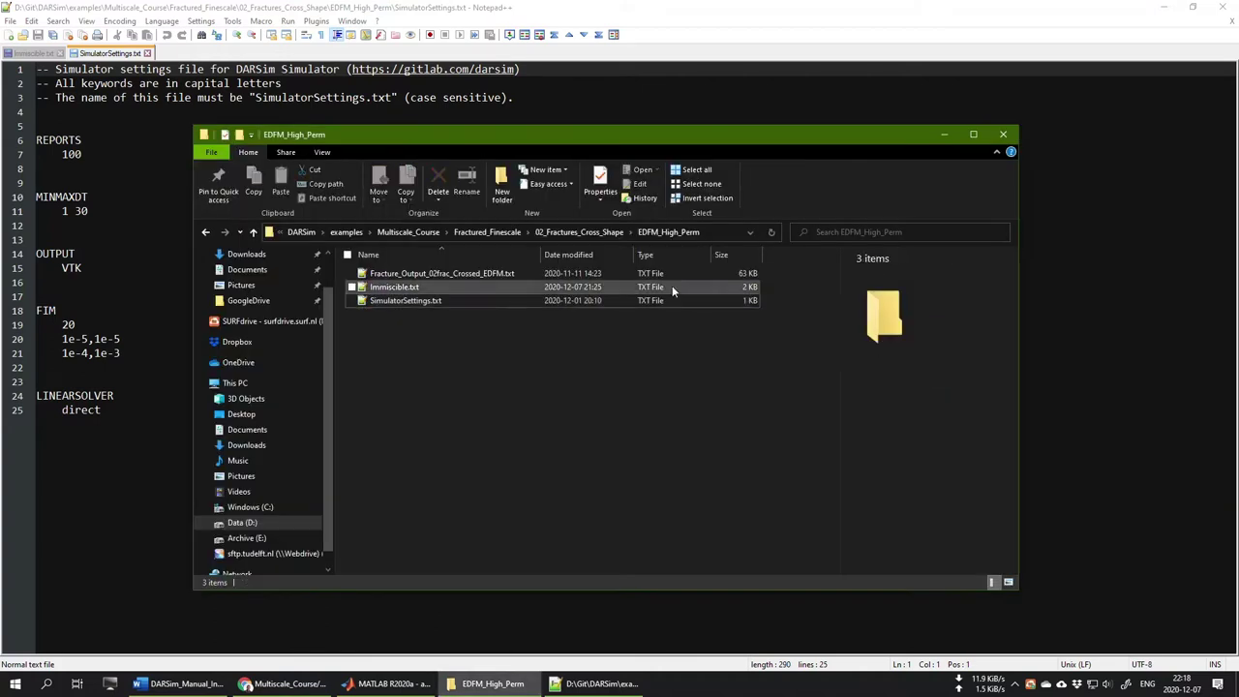
{"action": "left_click", "coordinate": [718, 231]}
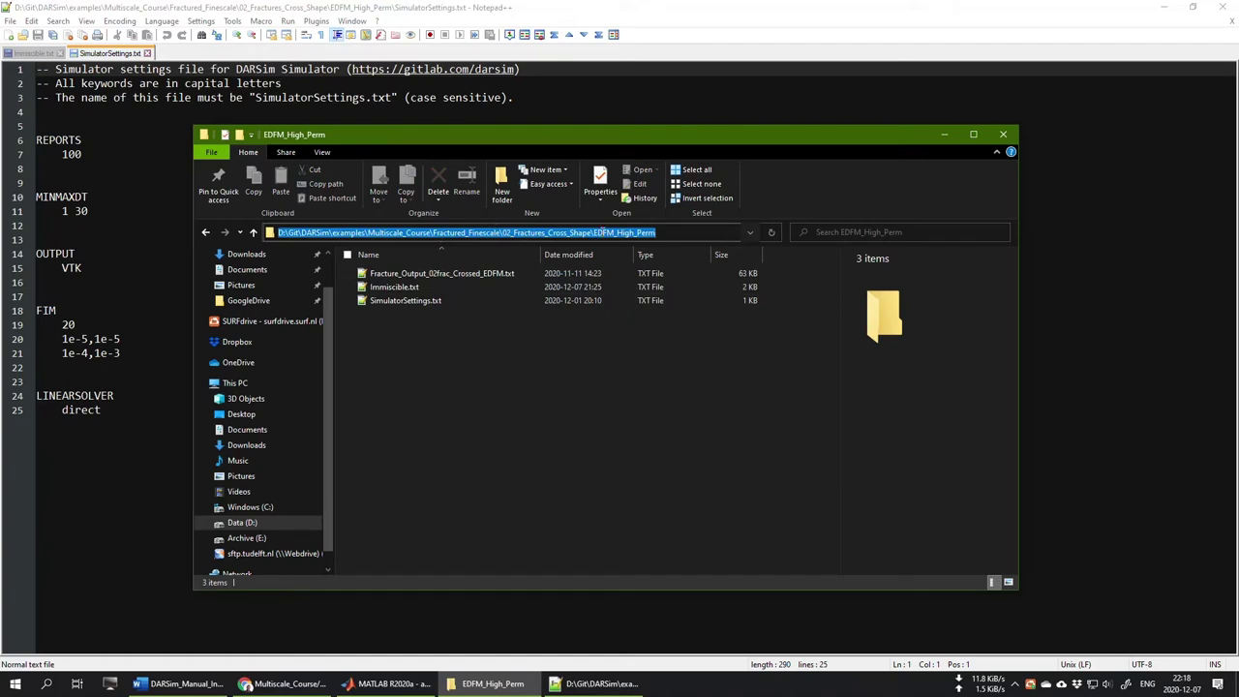
{"action": "right_click", "coordinate": [590, 230]}
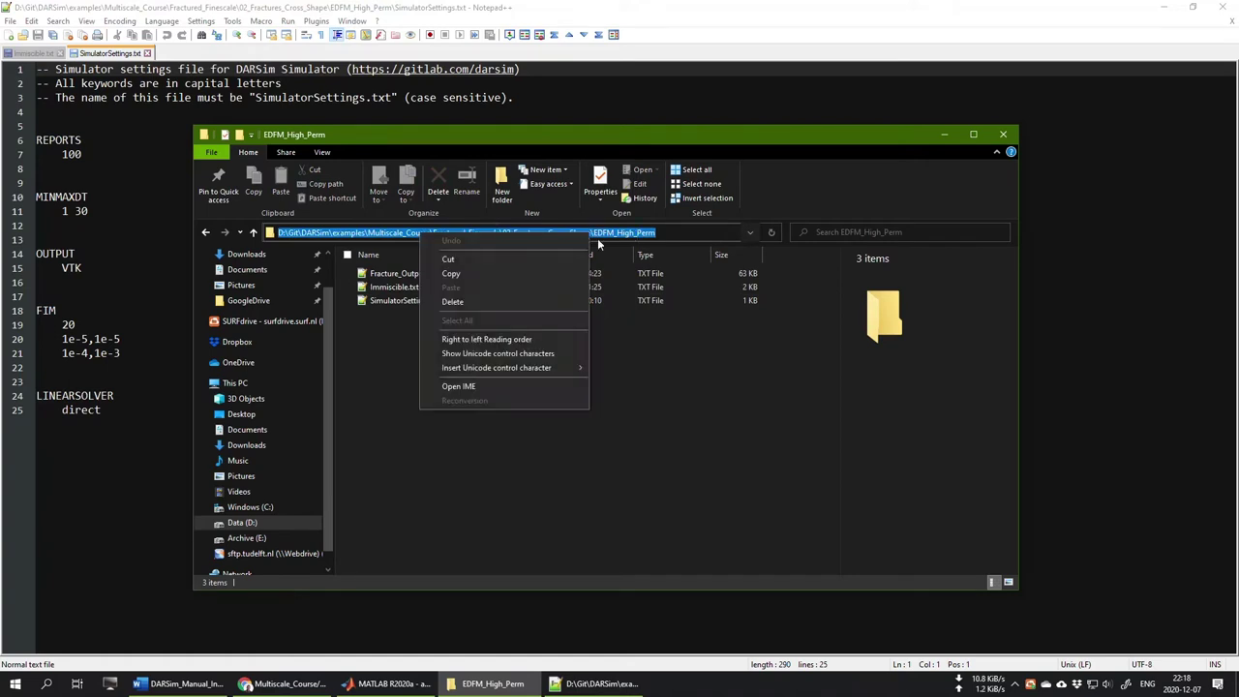
{"action": "left_click", "coordinate": [501, 269]}
In MATLAB, enter the command DARSimResSim('',''); and paste the copied EDFM_High_Perm folder path as its first argument without running it
{"action": "left_click", "coordinate": [383, 687]}
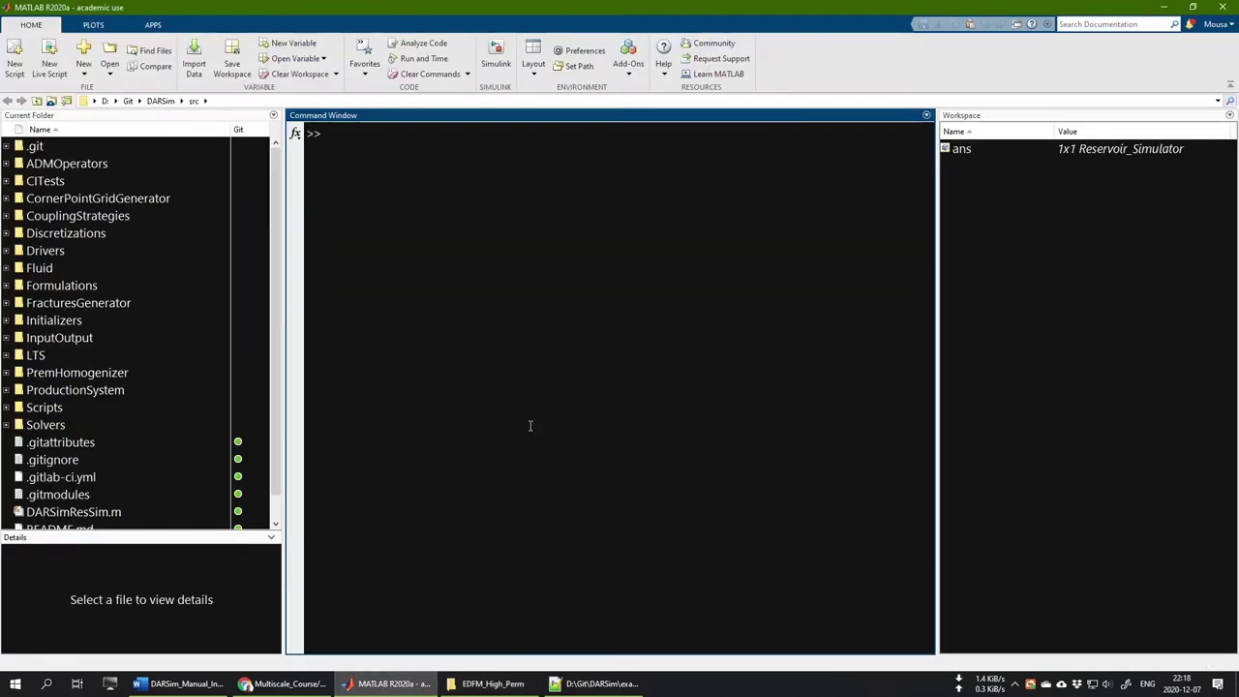
{"action": "type", "text": "DARSimResSim()"}
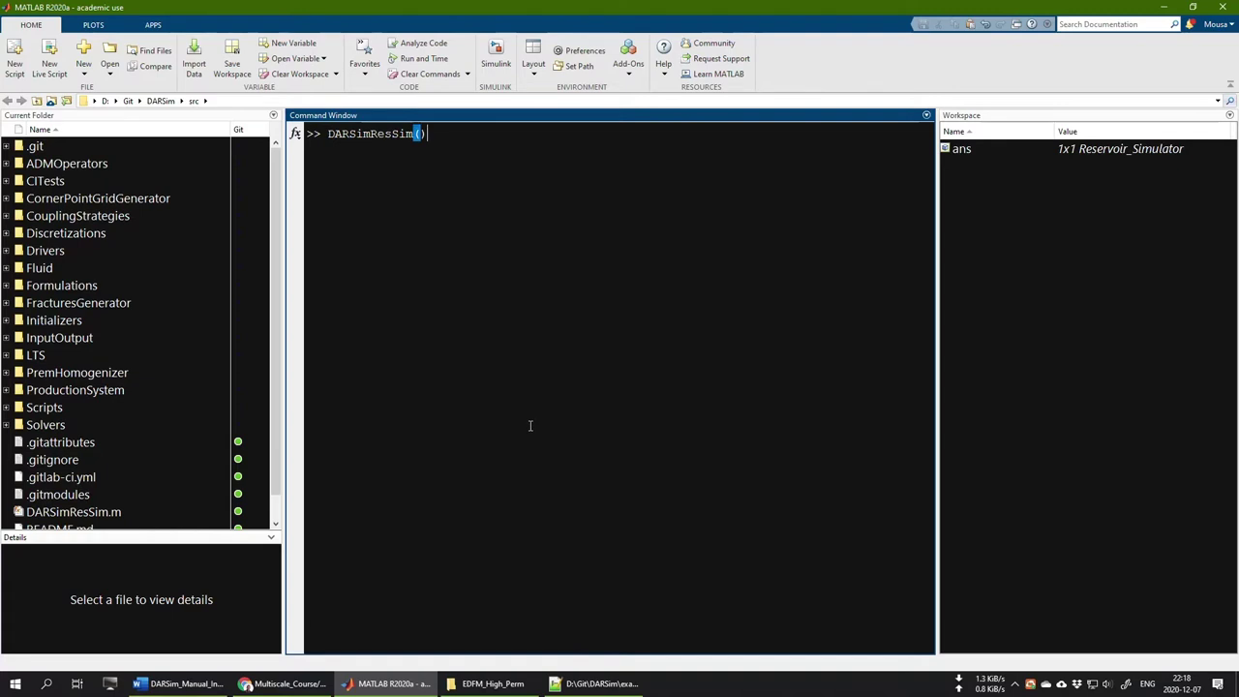
{"action": "type", "text": "'',''"}
{"action": "type", "text": ";"}
{"action": "right_click", "coordinate": [428, 134]}
{"action": "left_click", "coordinate": [427, 133]}
{"action": "right_click", "coordinate": [427, 133]}
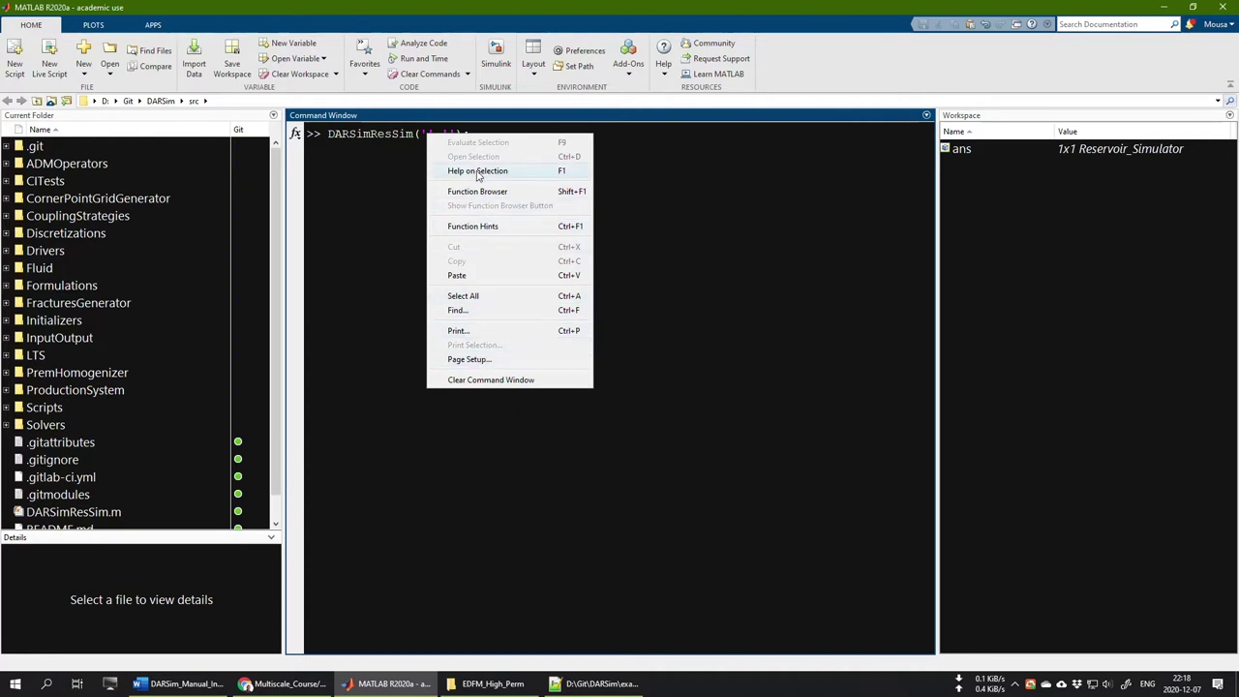
{"action": "left_click", "coordinate": [457, 275]}
Switch to File Explorer and copy the full name of the Immiscible.txt input file
{"action": "left_click", "coordinate": [493, 683]}
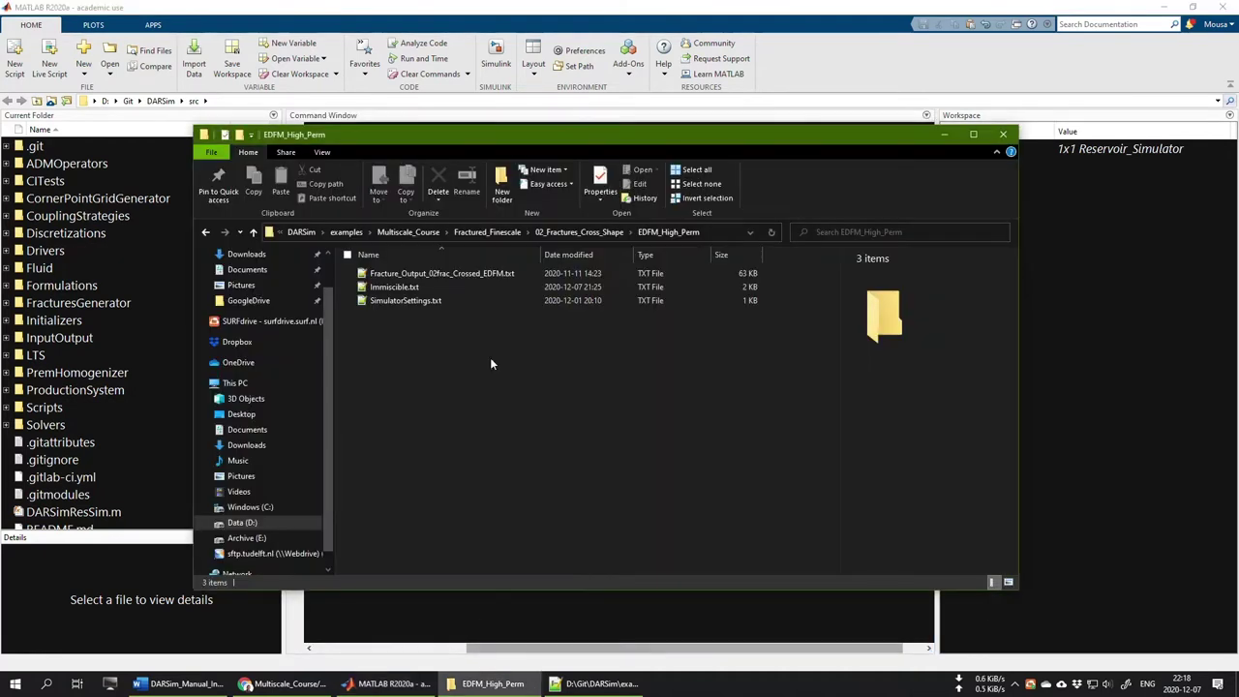
{"action": "left_click", "coordinate": [392, 287]}
{"action": "left_click", "coordinate": [397, 288]}
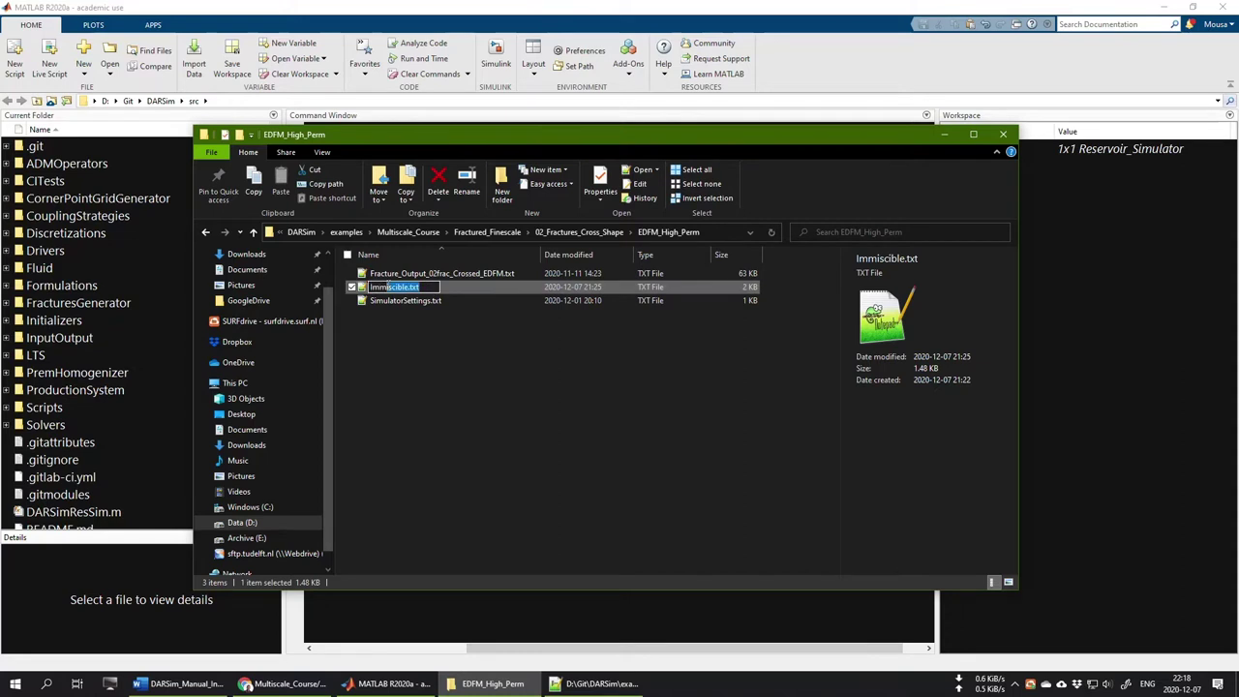
{"action": "right_click", "coordinate": [394, 288]}
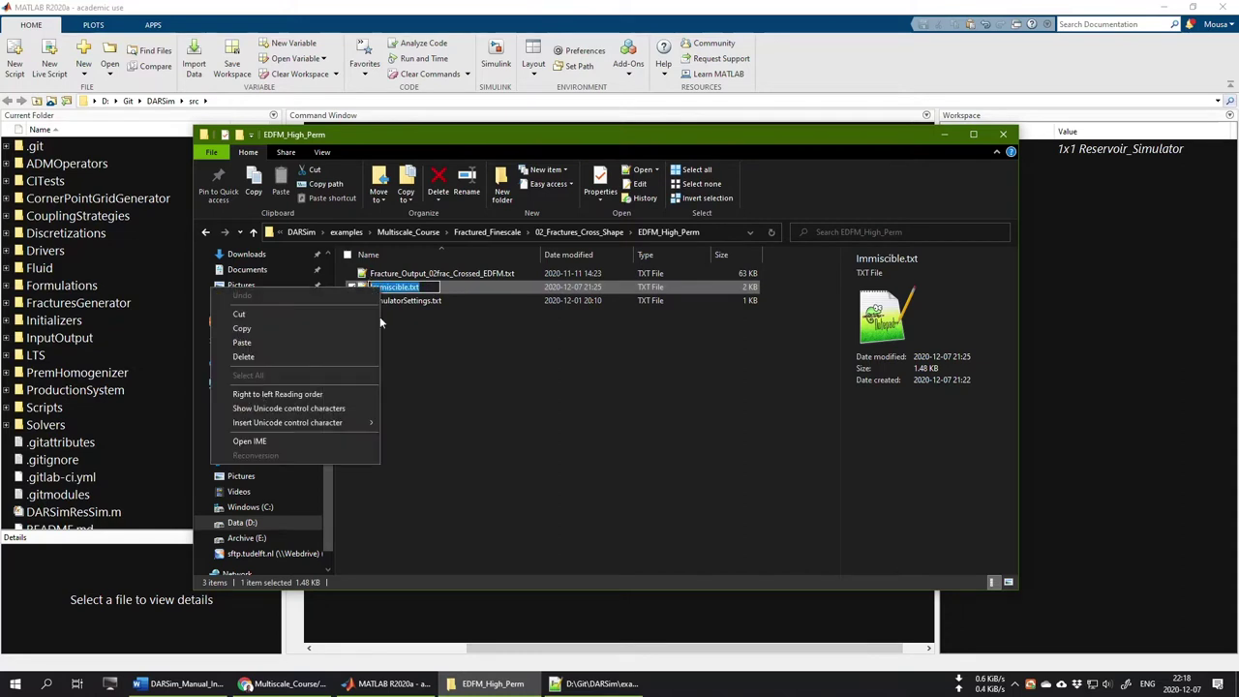
{"action": "left_click", "coordinate": [310, 331]}
In MATLAB, paste Immiscible.txt as the second argument of the DARSimResSim command, keep the closing semicolon, and run it
{"action": "left_click", "coordinate": [384, 683]}
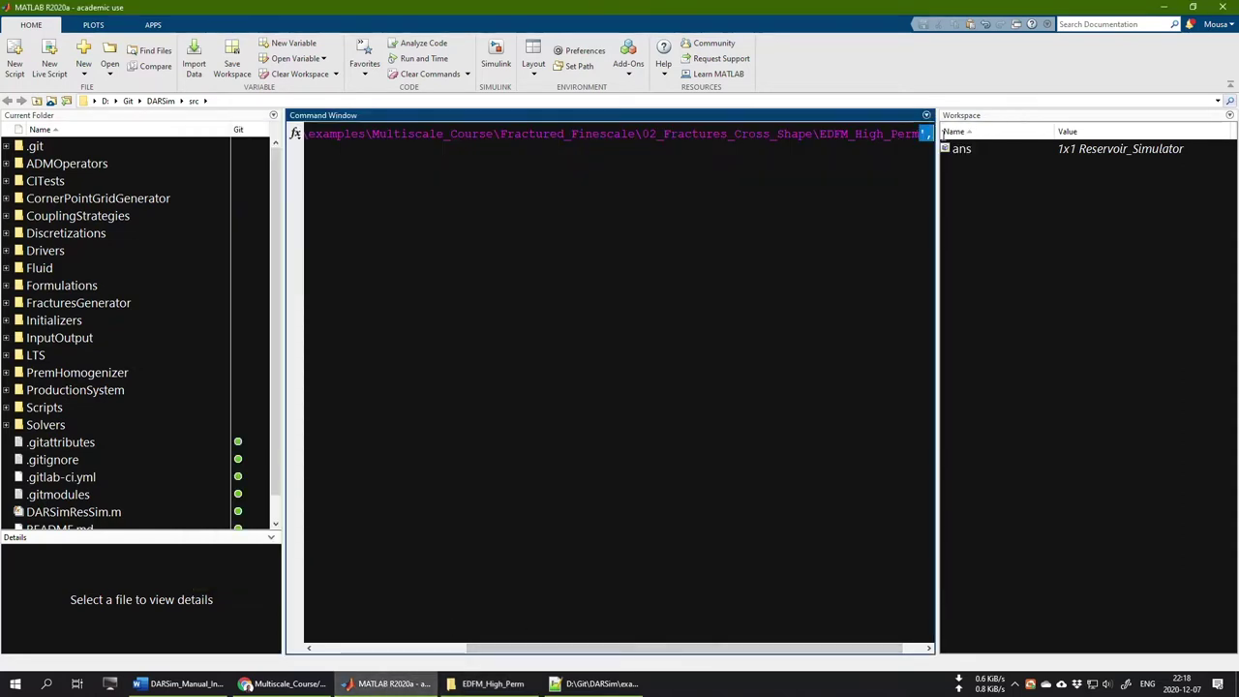
{"action": "left_click", "coordinate": [910, 134]}
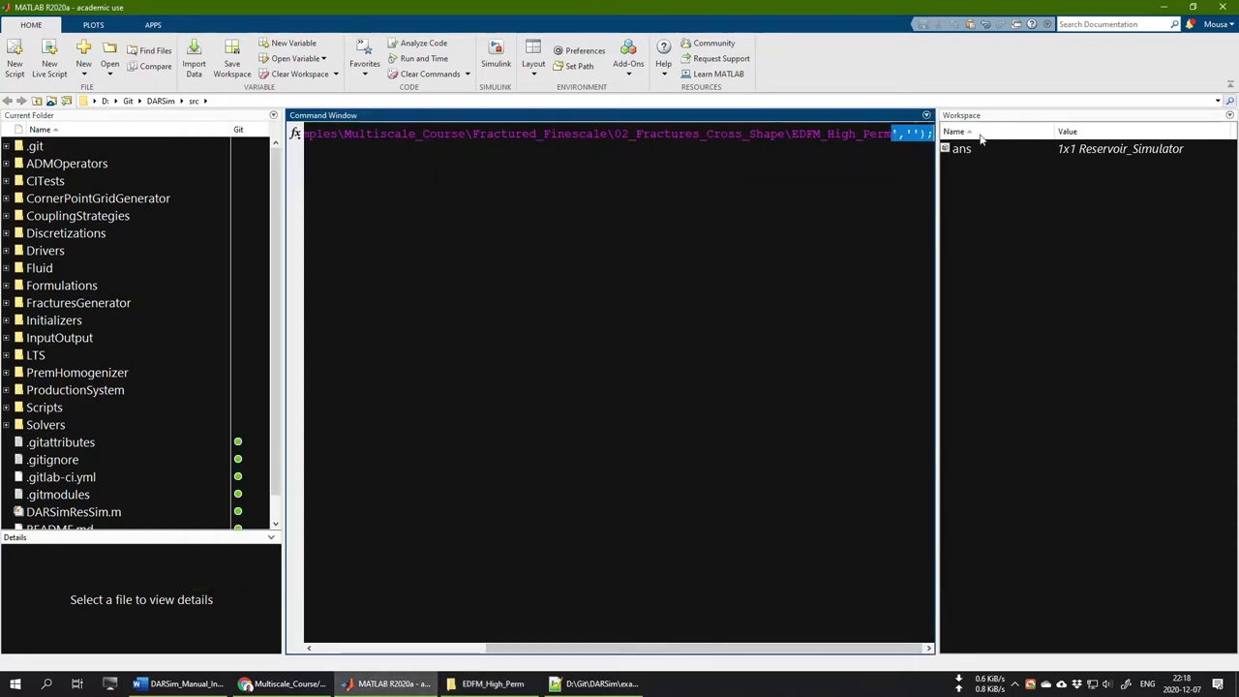
{"action": "right_click", "coordinate": [912, 135]}
{"action": "left_click", "coordinate": [940, 277]}
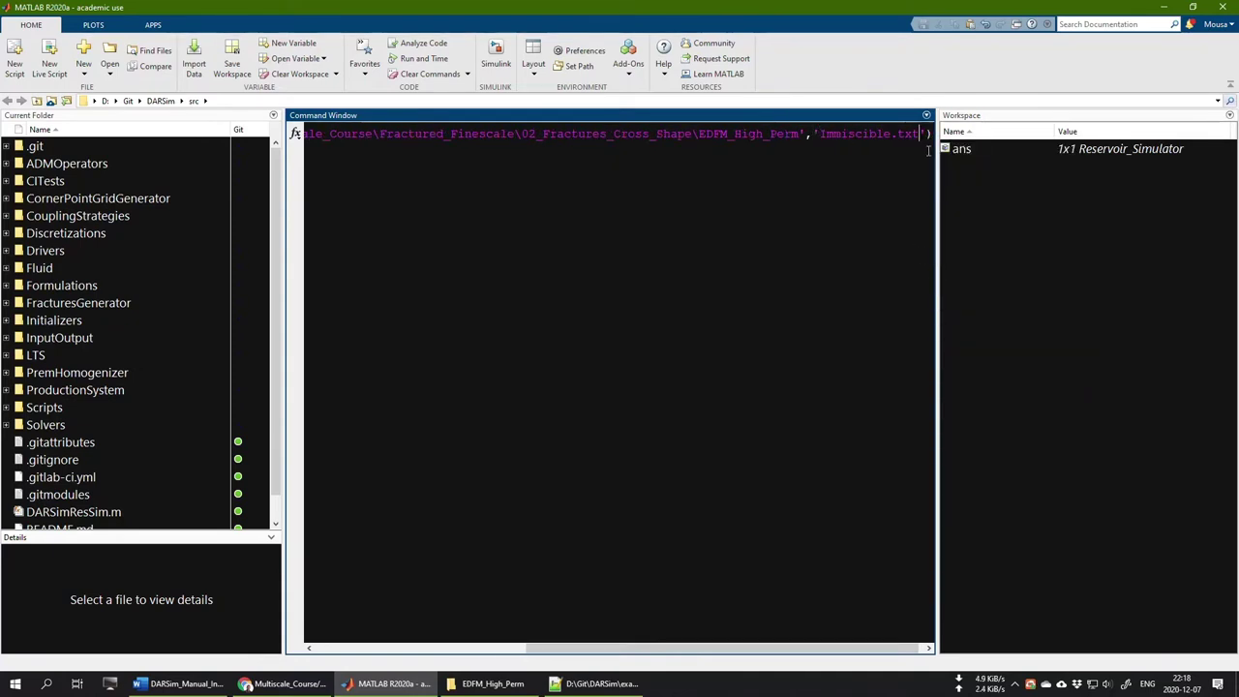
{"action": "key", "text": "End"}
{"action": "type", "text": ";"}
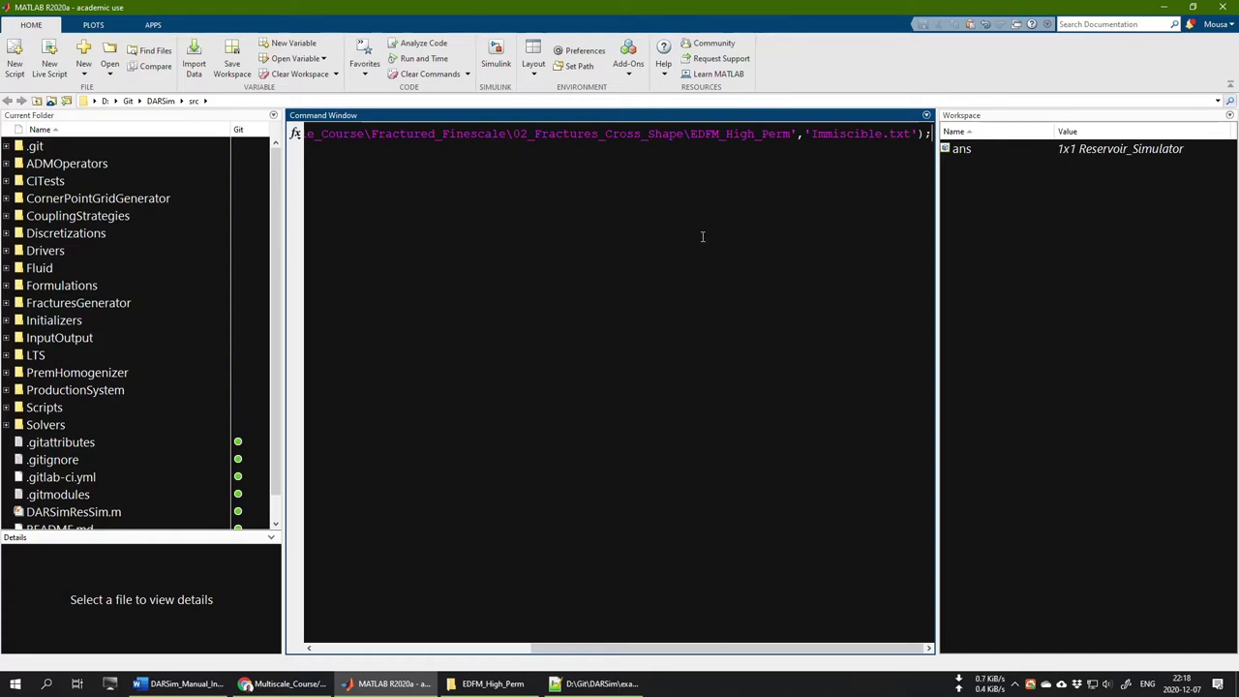
{"action": "key", "text": "Return"}
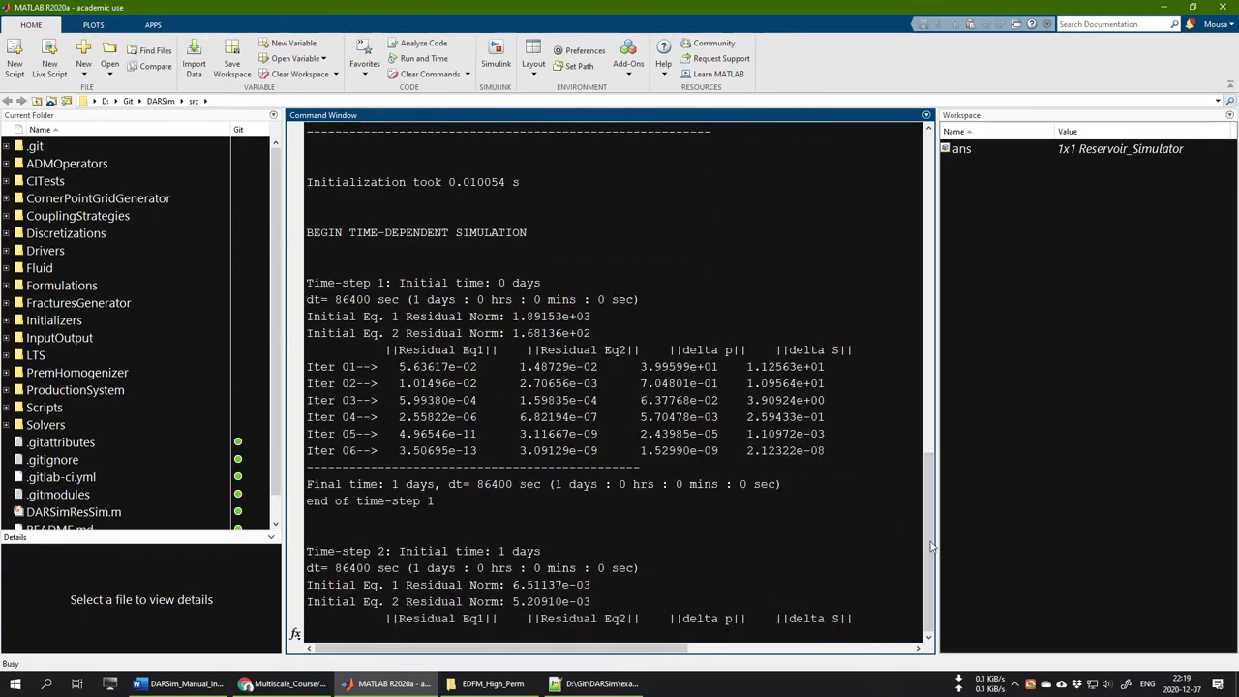
Examine the start of the simulation output, highlighting the number of fractures extracted and the fracture grid cells
{"action": "left_click_drag", "start_coordinate": [930, 544], "coordinate": [938, 279]}
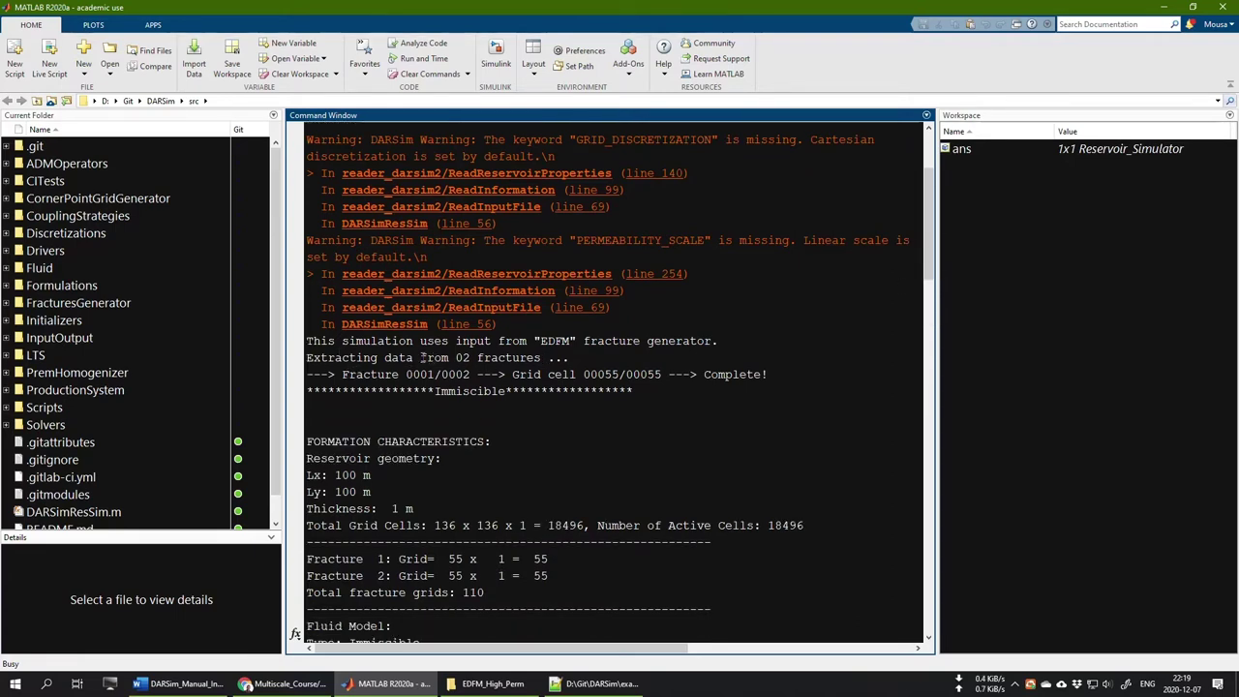
{"action": "left_click_drag", "start_coordinate": [453, 357], "coordinate": [515, 358]}
{"action": "left_click", "coordinate": [569, 366]}
{"action": "scroll", "coordinate": [365, 525], "scroll_direction": "down", "scroll_amount": 1}
{"action": "left_click_drag", "start_coordinate": [460, 541], "coordinate": [484, 542]}
{"action": "left_click", "coordinate": [490, 545]}
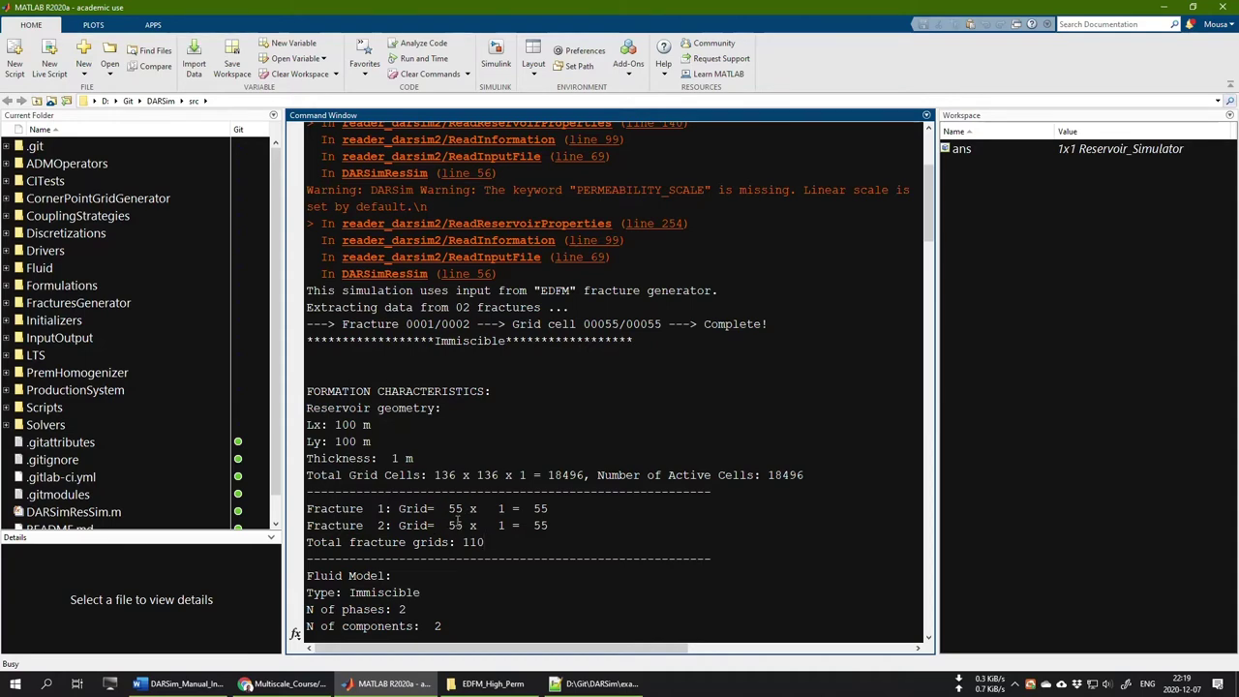
{"action": "left_click_drag", "start_coordinate": [471, 524], "coordinate": [581, 639]}
{"action": "left_click", "coordinate": [594, 514]}
Review the time-dependent simulation output from the first time-step's residuals through to the latest time-steps
{"action": "left_click_drag", "start_coordinate": [927, 179], "coordinate": [920, 290]}
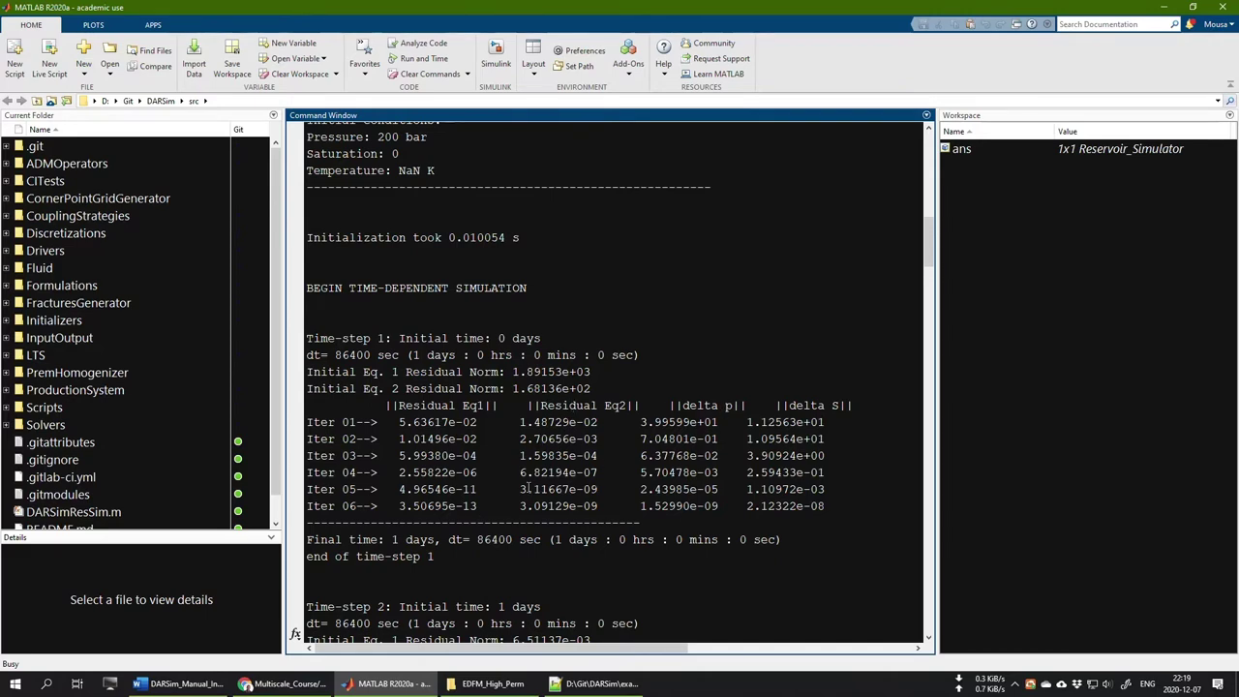
{"action": "scroll", "coordinate": [523, 490], "scroll_direction": "down", "scroll_amount": 2}
{"action": "left_click_drag", "start_coordinate": [924, 241], "coordinate": [925, 562]}
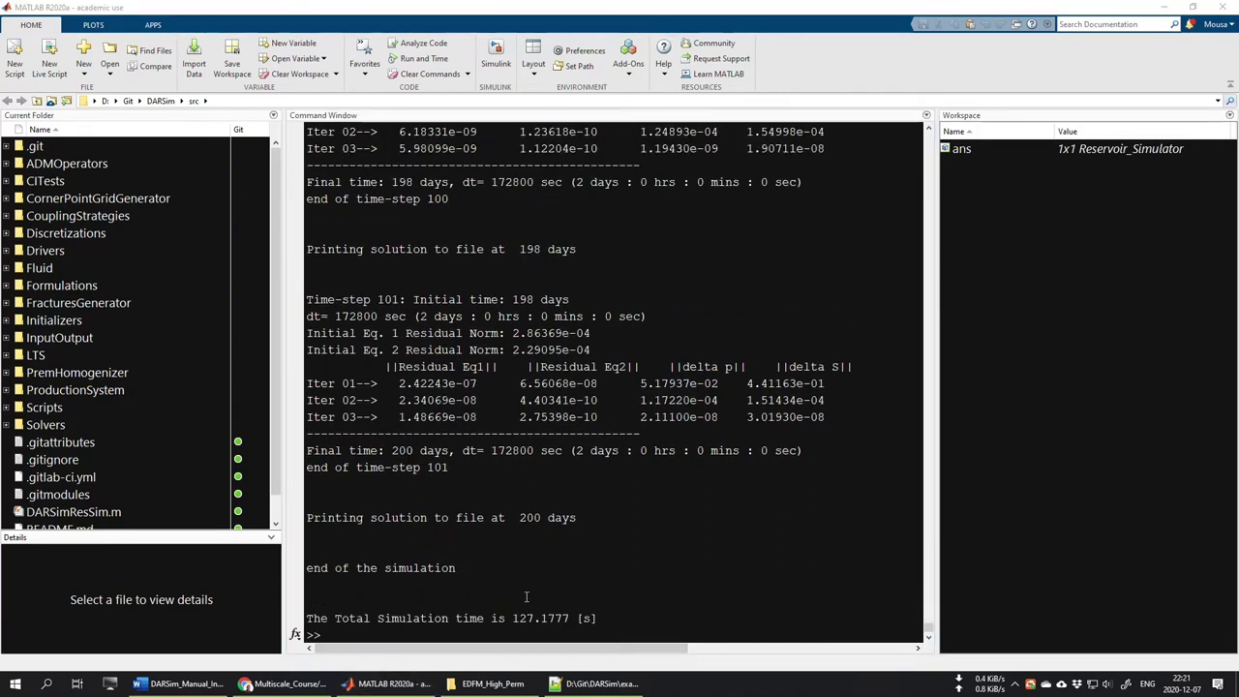
In File Explorer, open the VTK folder inside the Output folder of the EDFM_High_Perm case
{"action": "left_click", "coordinate": [493, 684]}
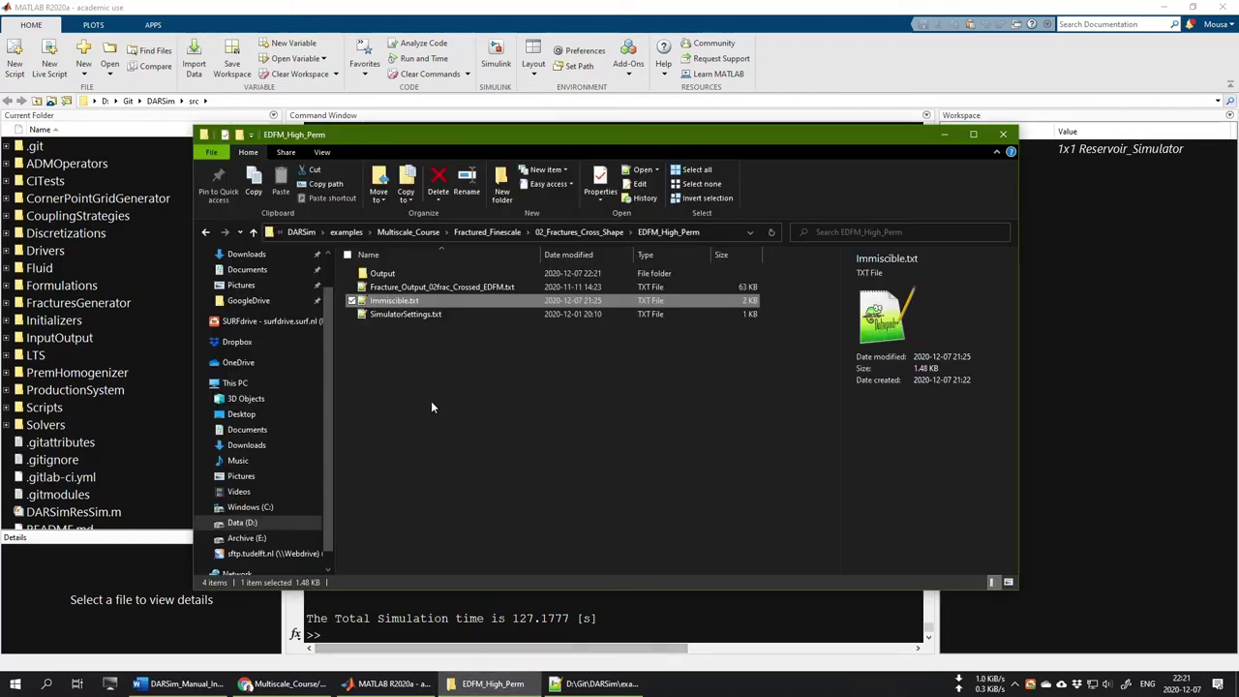
{"action": "left_click", "coordinate": [432, 407]}
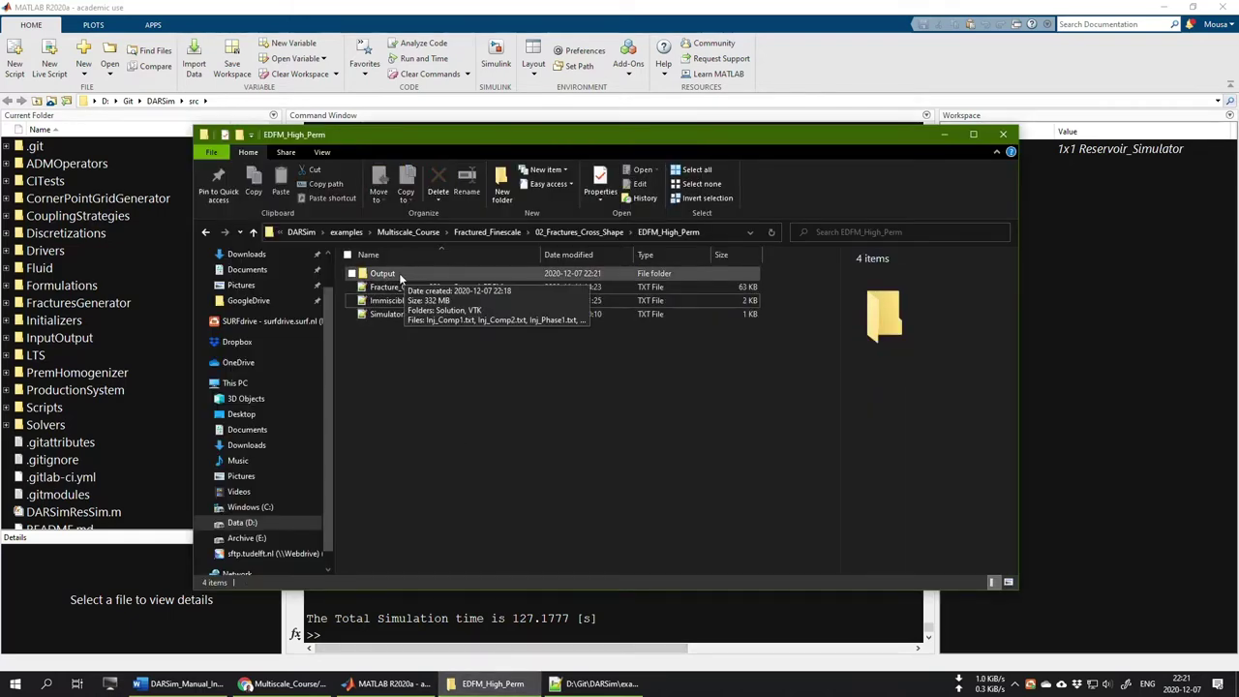
{"action": "double_click", "coordinate": [399, 273]}
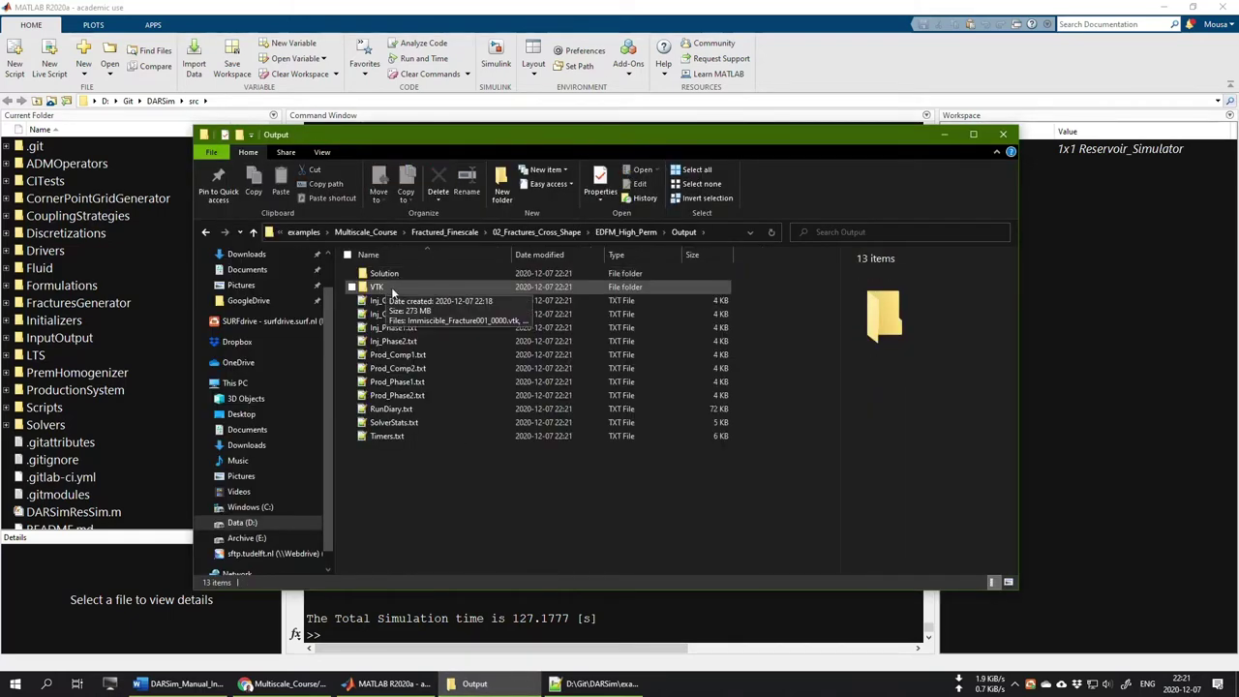
{"action": "double_click", "coordinate": [395, 288]}
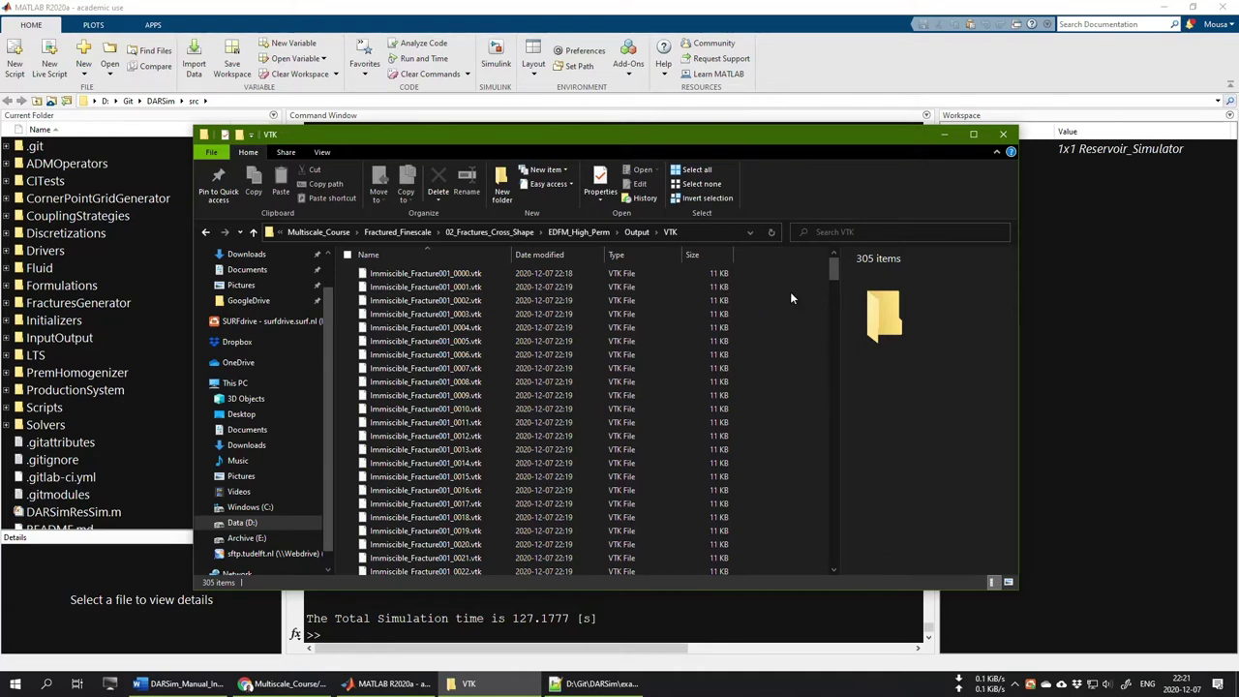
Locate the first VTK file of each series: Immiscible_Fracture001_0000, Immiscible_Fracture002_0000 and Immiscible_Reservoir0000
{"action": "left_click", "coordinate": [436, 275]}
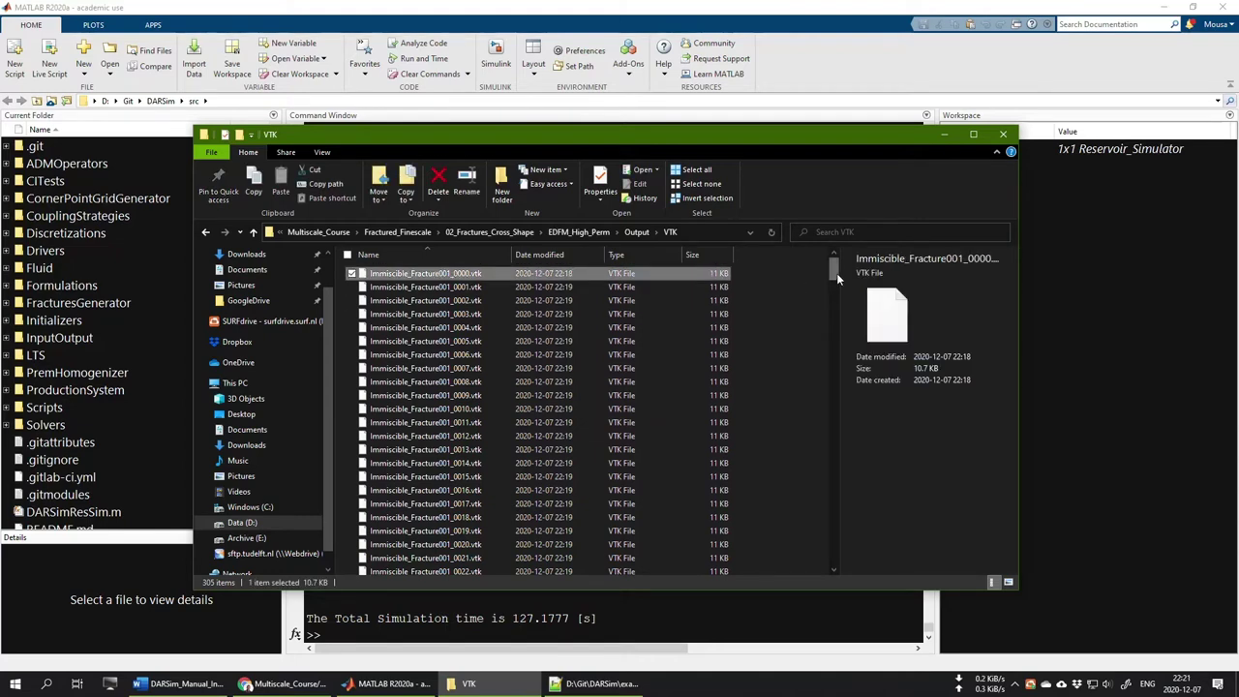
{"action": "left_click_drag", "start_coordinate": [836, 273], "coordinate": [839, 365]}
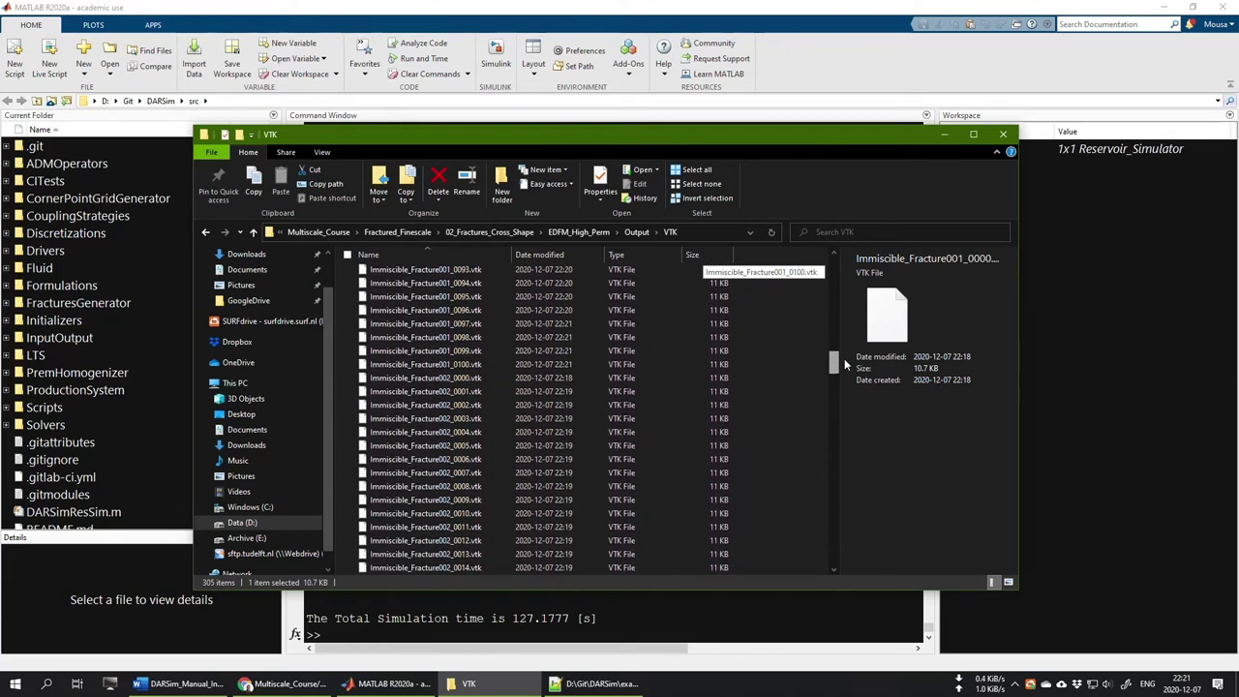
{"action": "left_click", "coordinate": [428, 380]}
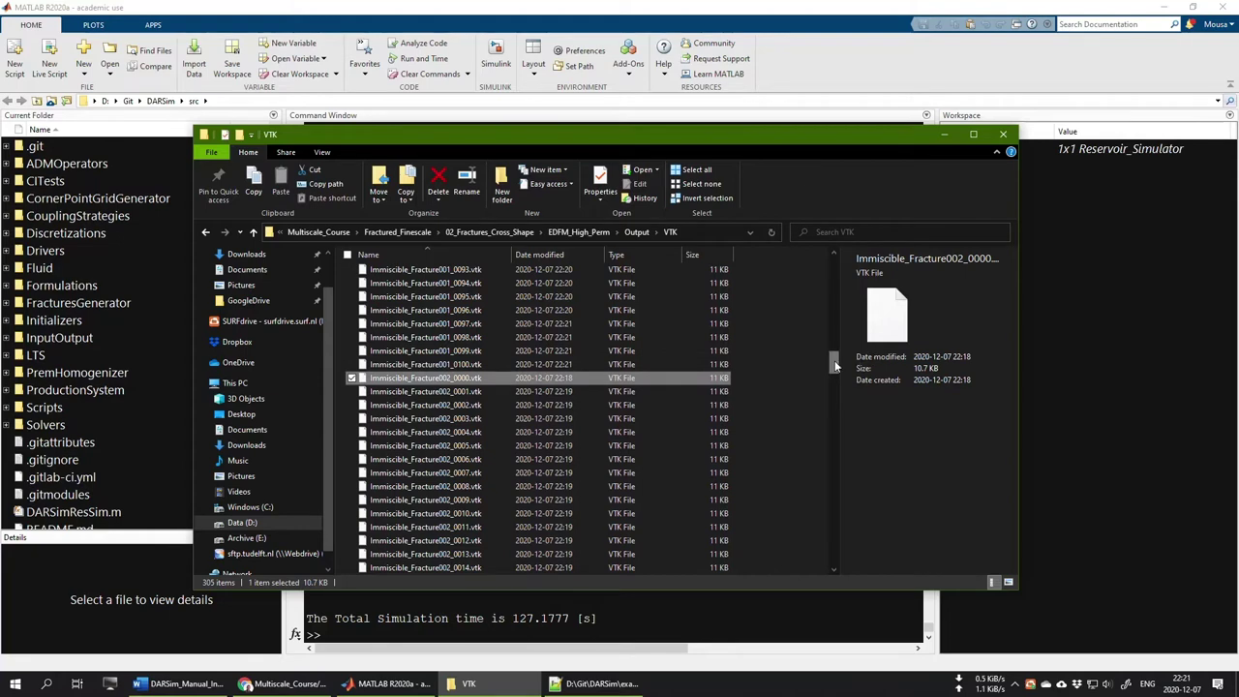
{"action": "left_click_drag", "start_coordinate": [839, 360], "coordinate": [819, 461]}
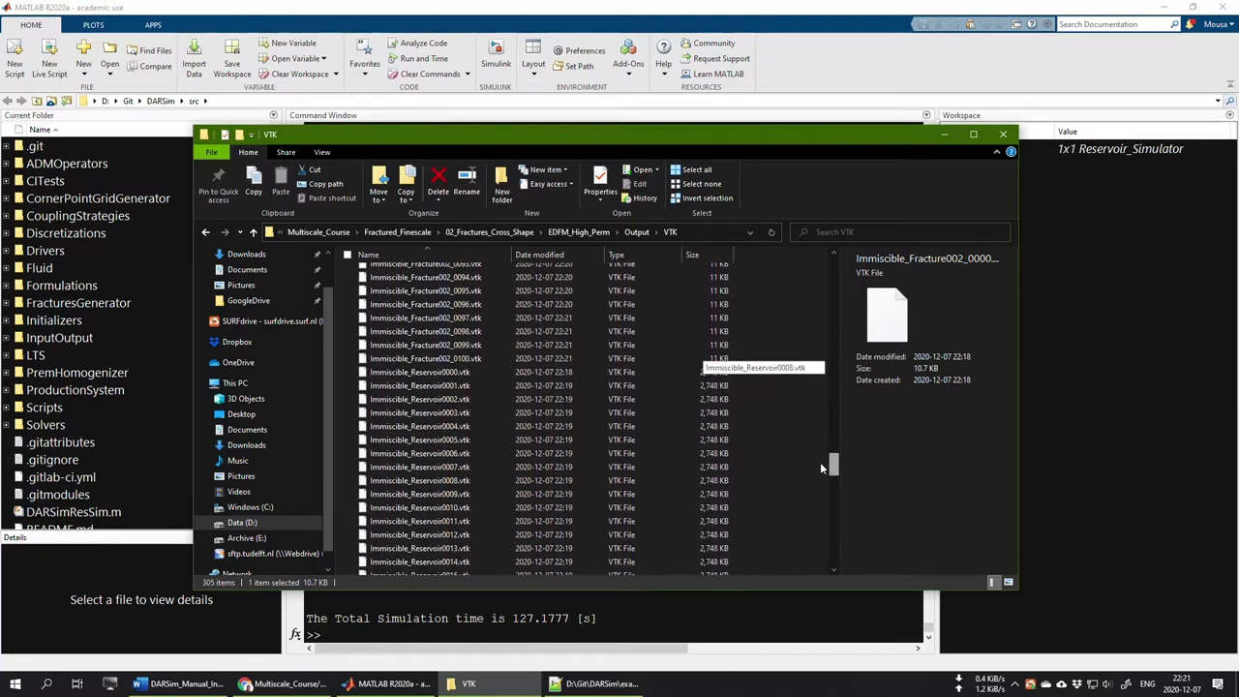
{"action": "left_click", "coordinate": [413, 373]}
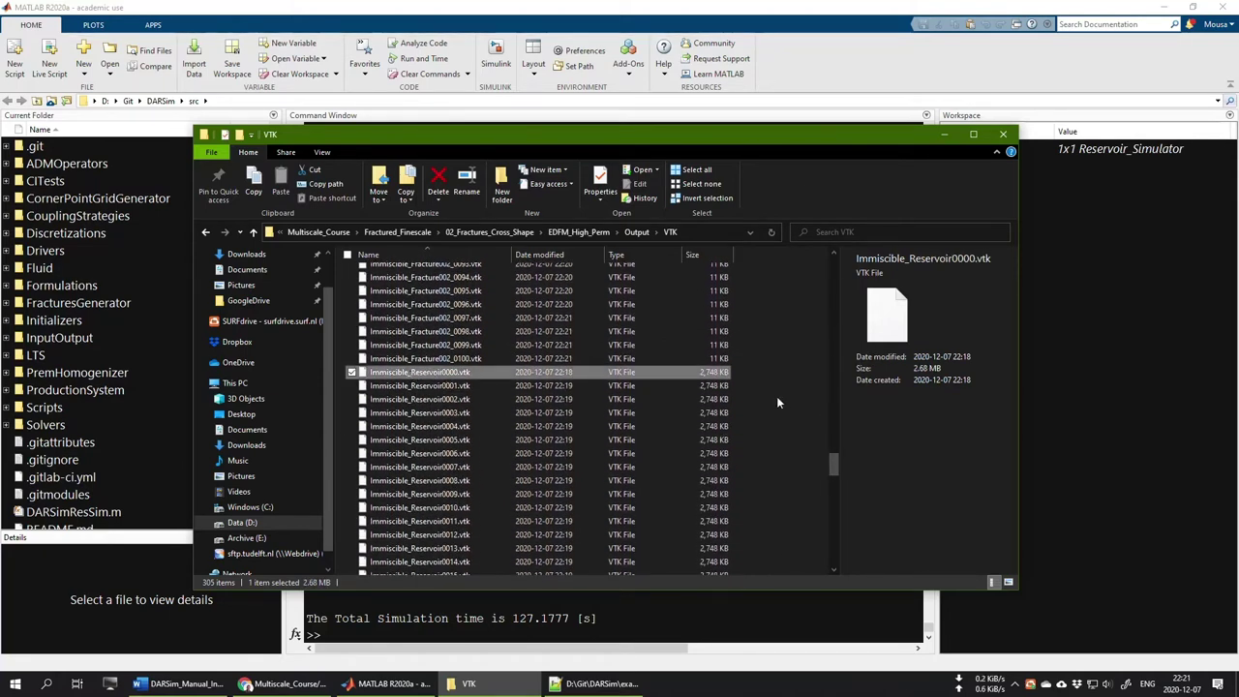
{"action": "left_click_drag", "start_coordinate": [831, 469], "coordinate": [833, 271]}
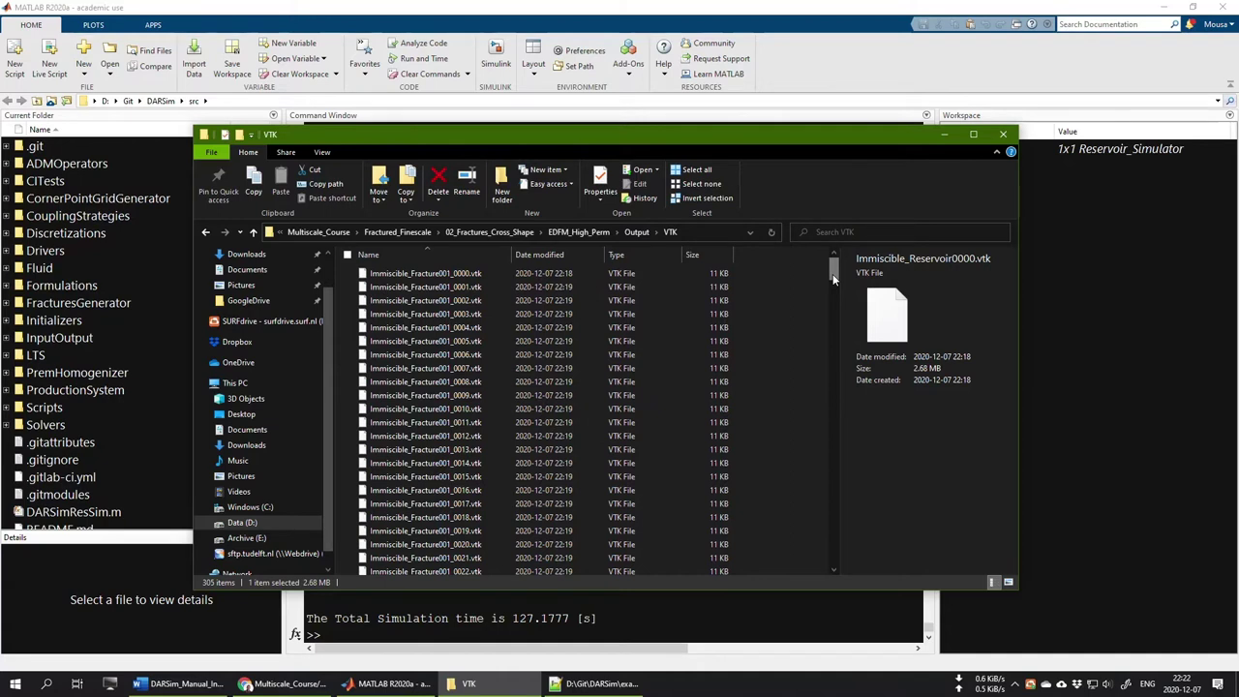
{"action": "left_click", "coordinate": [801, 278]}
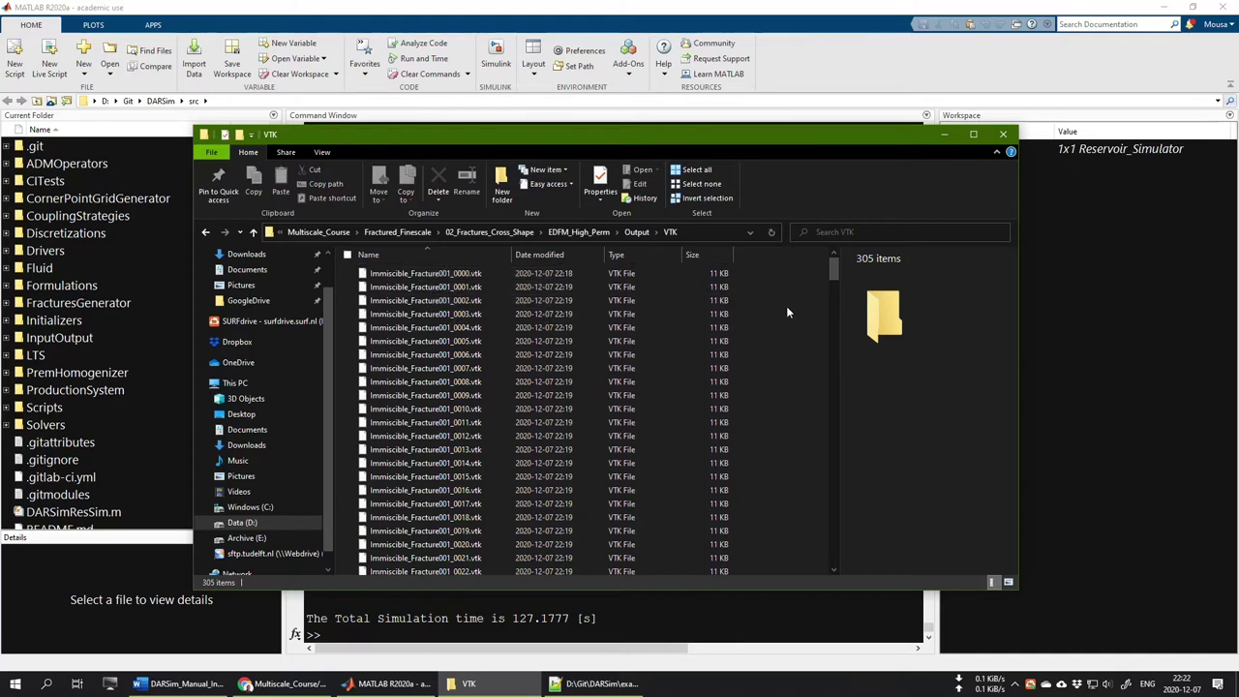
Look through the VTK file list to its end and highlight the well files Immiscible1Inj.vtk and Immiscible1Prod.vtk
{"action": "scroll", "coordinate": [767, 376], "scroll_direction": "down", "scroll_amount": 17}
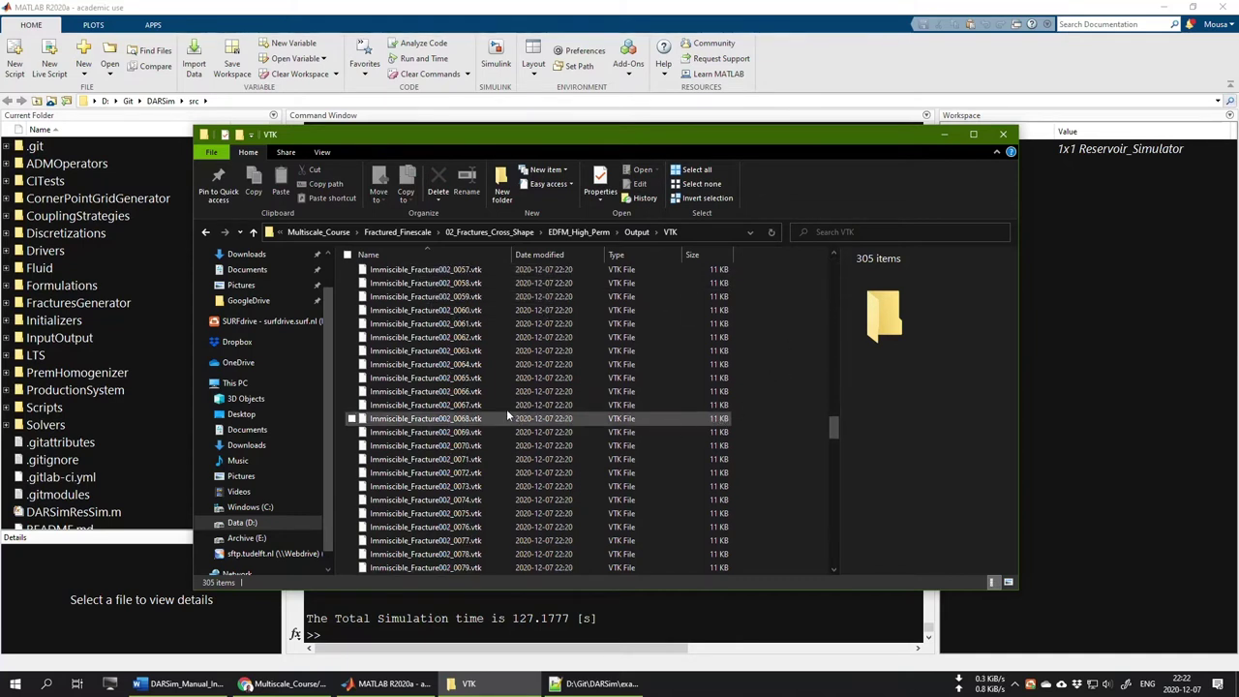
{"action": "scroll", "coordinate": [507, 414], "scroll_direction": "down", "scroll_amount": 20}
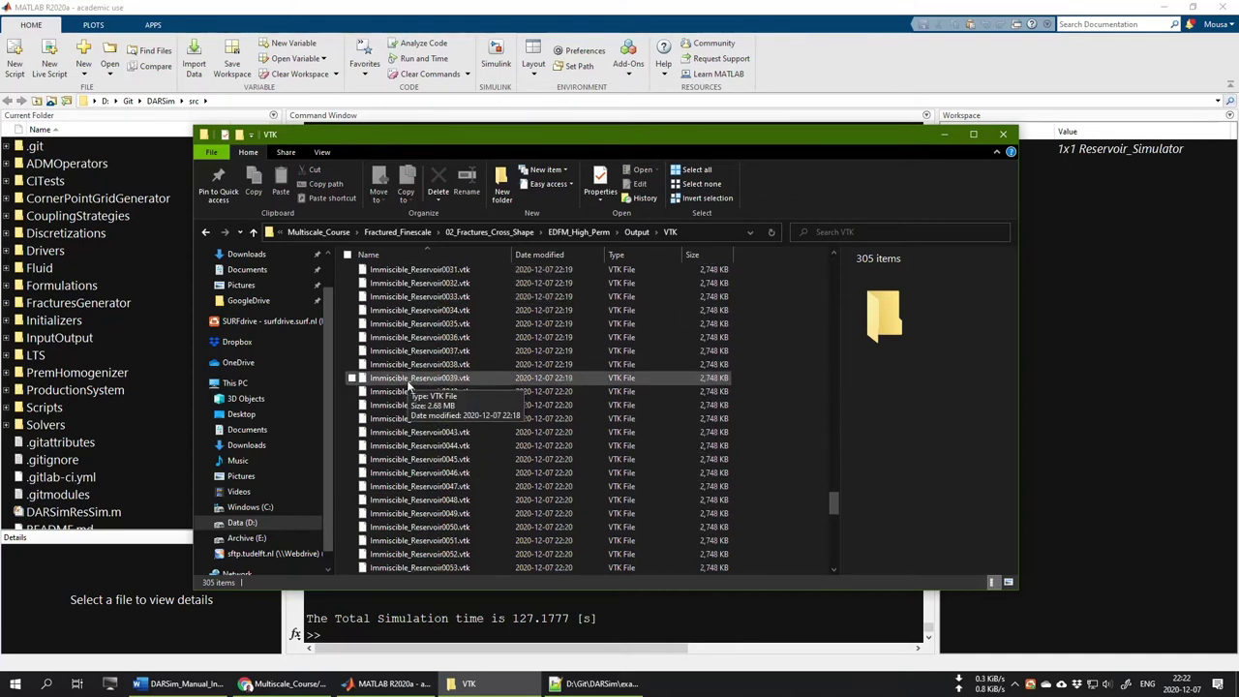
{"action": "scroll", "coordinate": [408, 385], "scroll_direction": "down", "scroll_amount": 16}
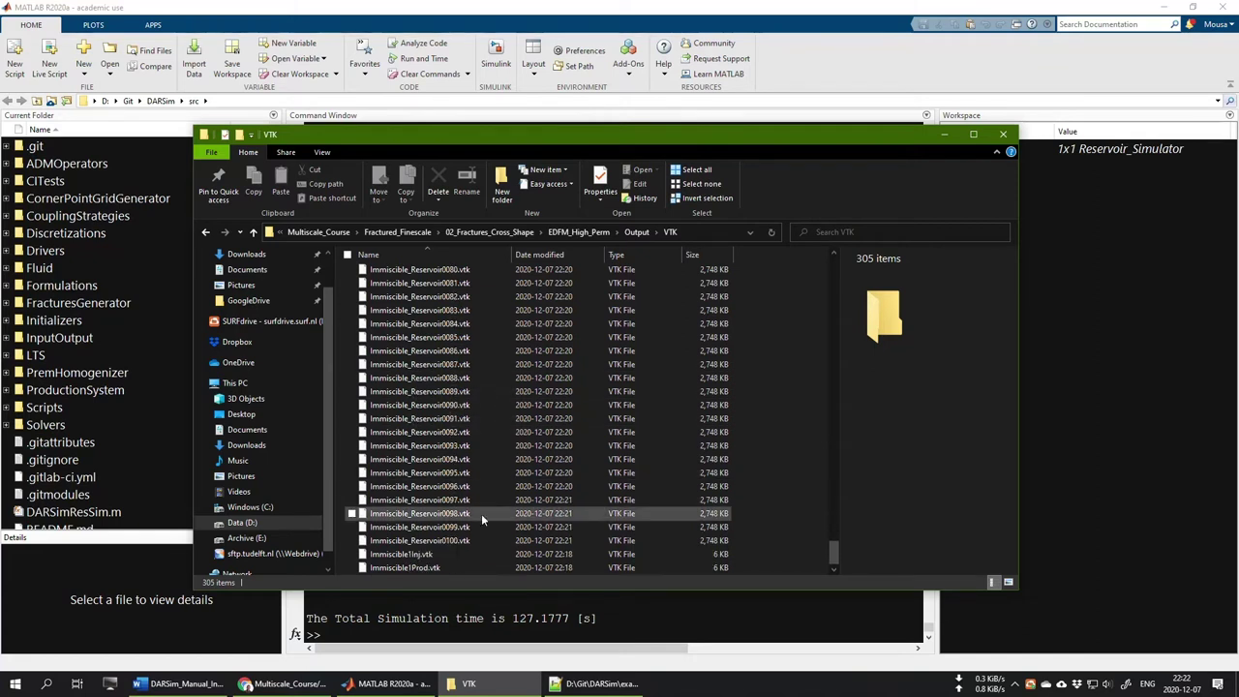
{"action": "left_click", "coordinate": [483, 554]}
{"action": "left_click", "coordinate": [421, 569], "text": "shift"}
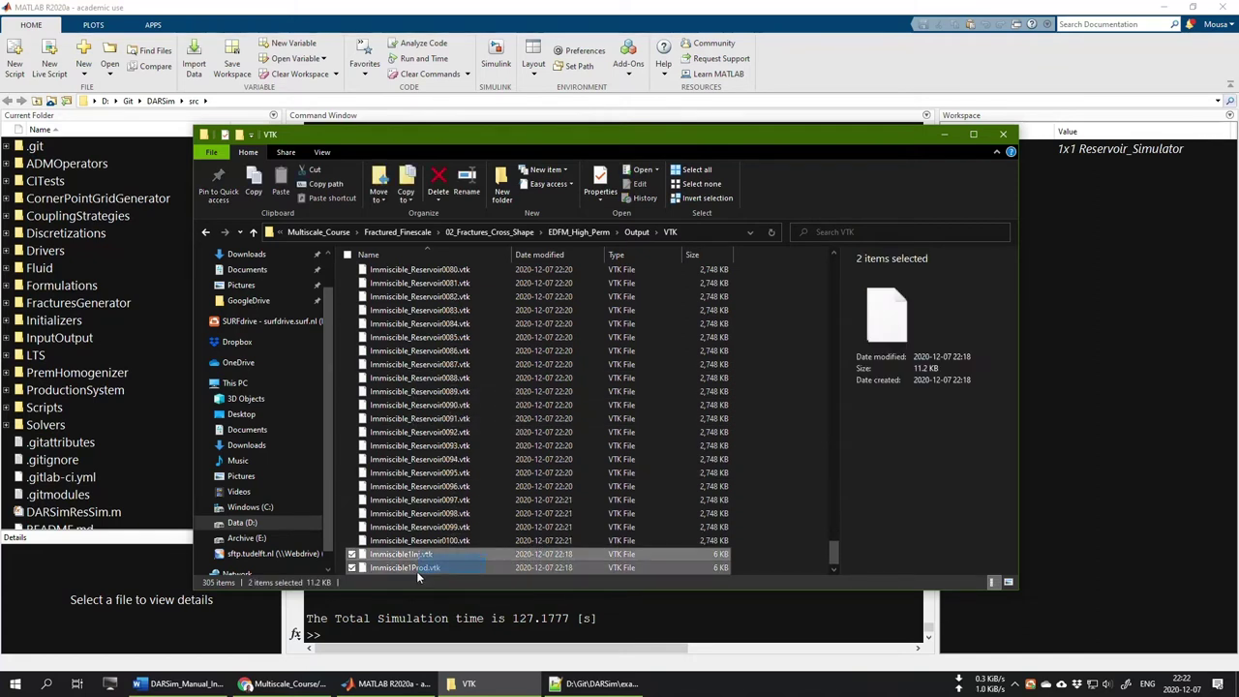
{"action": "left_click", "coordinate": [773, 523]}
{"action": "scroll", "coordinate": [761, 487], "scroll_direction": "up", "scroll_amount": 10}
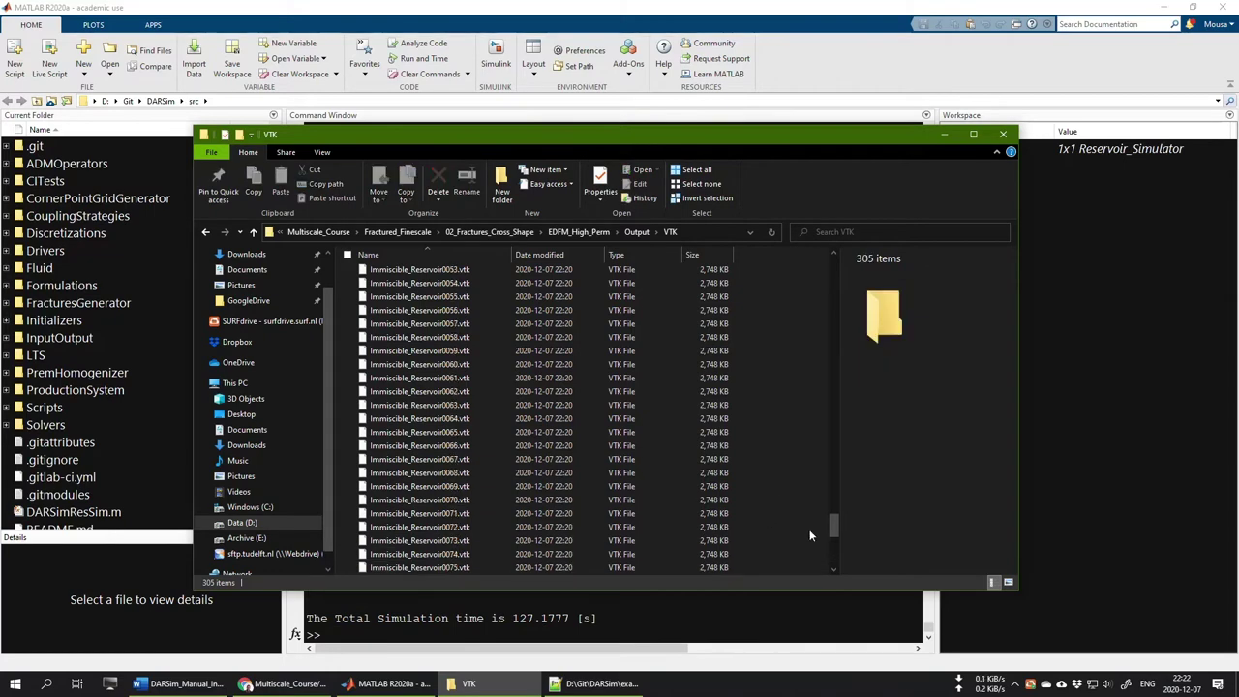
{"action": "scroll", "coordinate": [836, 522], "scroll_direction": "down", "scroll_amount": 1}
Launch ParaView 5.8.0 and copy the full path of the VTK output folder from File Explorer
{"action": "key", "text": "super"}
{"action": "left_click", "coordinate": [500, 339]}
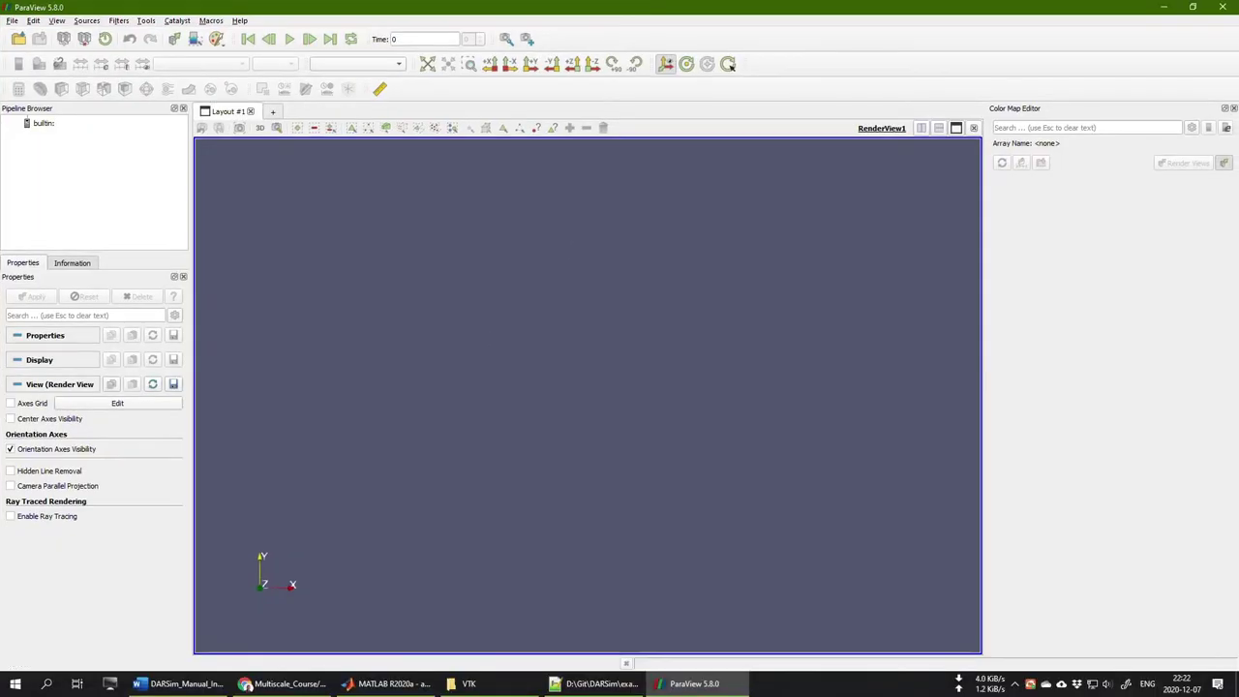
{"action": "left_click", "coordinate": [477, 684]}
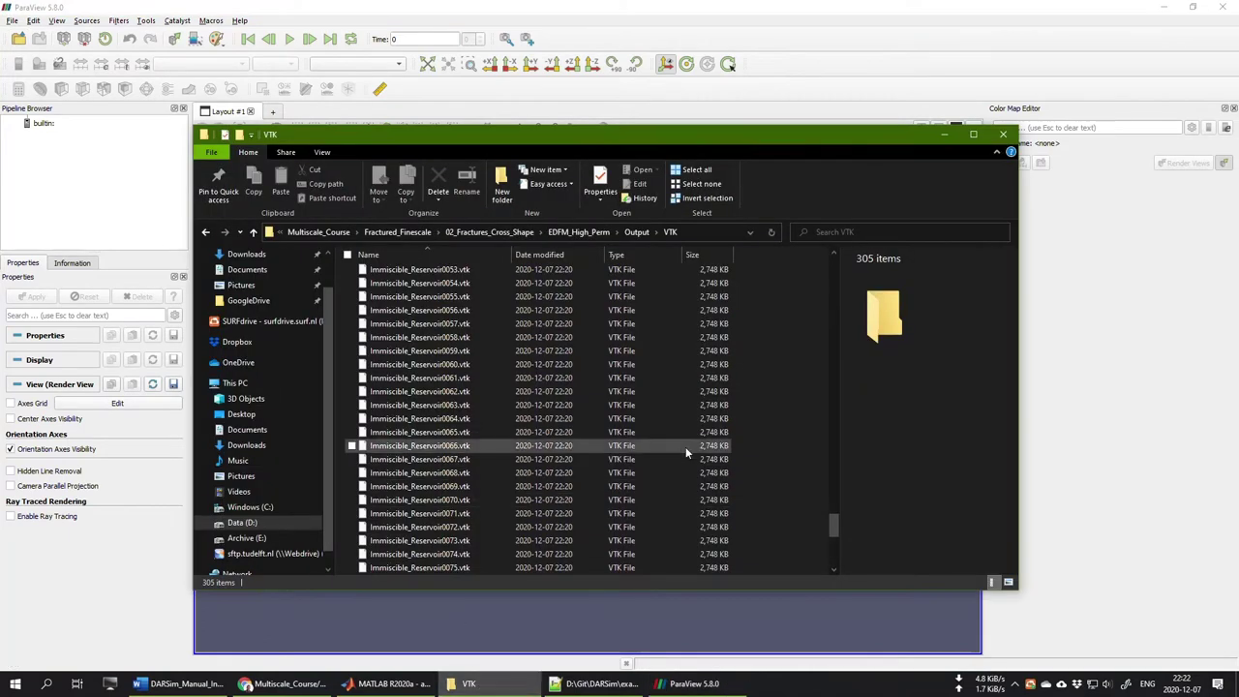
{"action": "left_click", "coordinate": [692, 236]}
{"action": "right_click", "coordinate": [323, 234]}
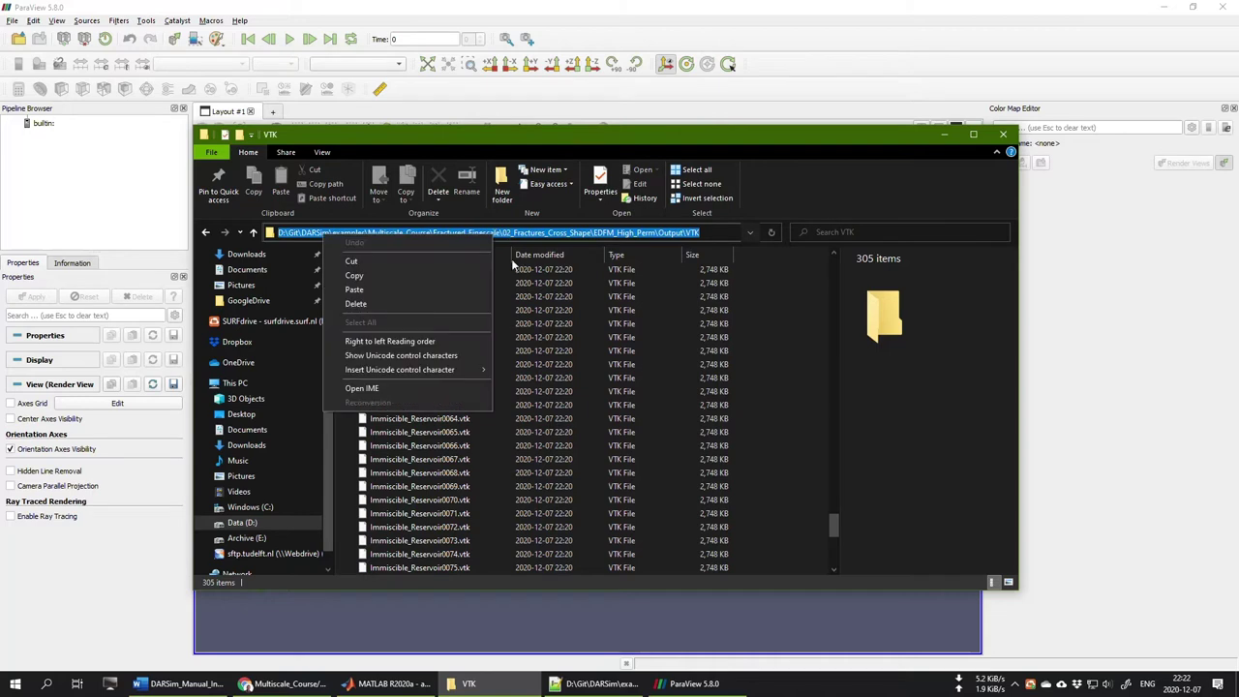
{"action": "left_click", "coordinate": [454, 276]}
Open ParaView's file browser and navigate to the copied path of the EDFM_High_Perm Output/VTK folder
{"action": "left_click", "coordinate": [18, 41]}
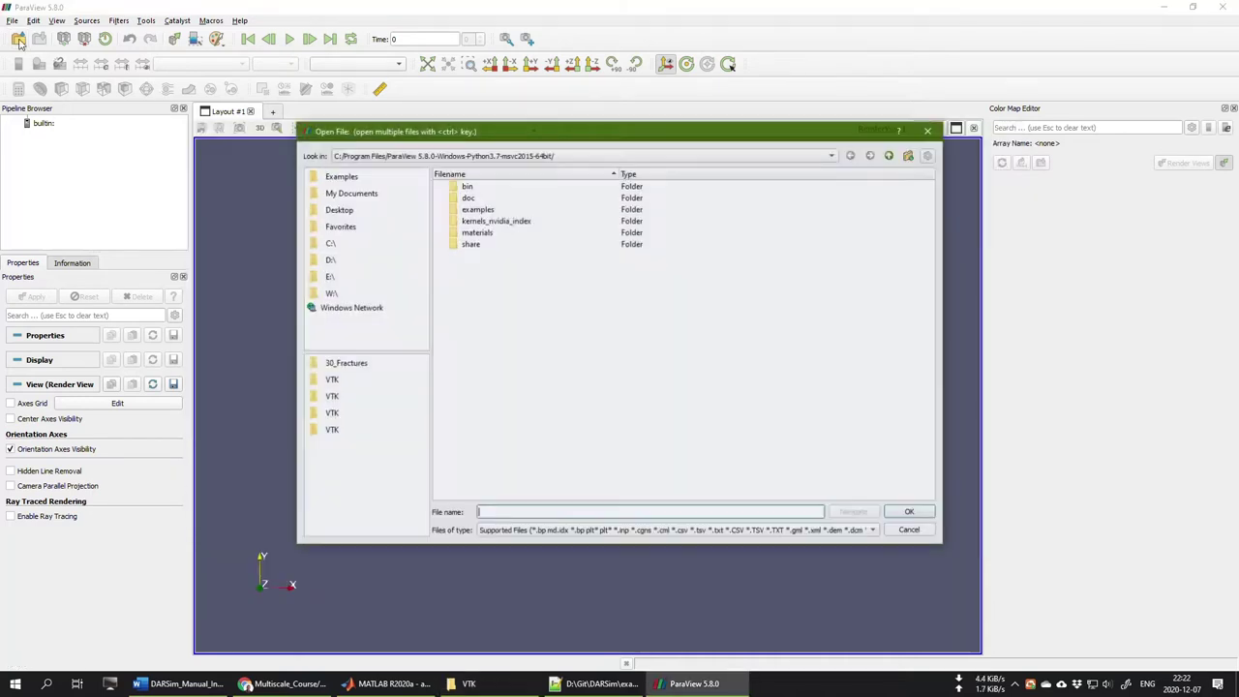
{"action": "right_click", "coordinate": [495, 513]}
{"action": "left_click", "coordinate": [534, 583]}
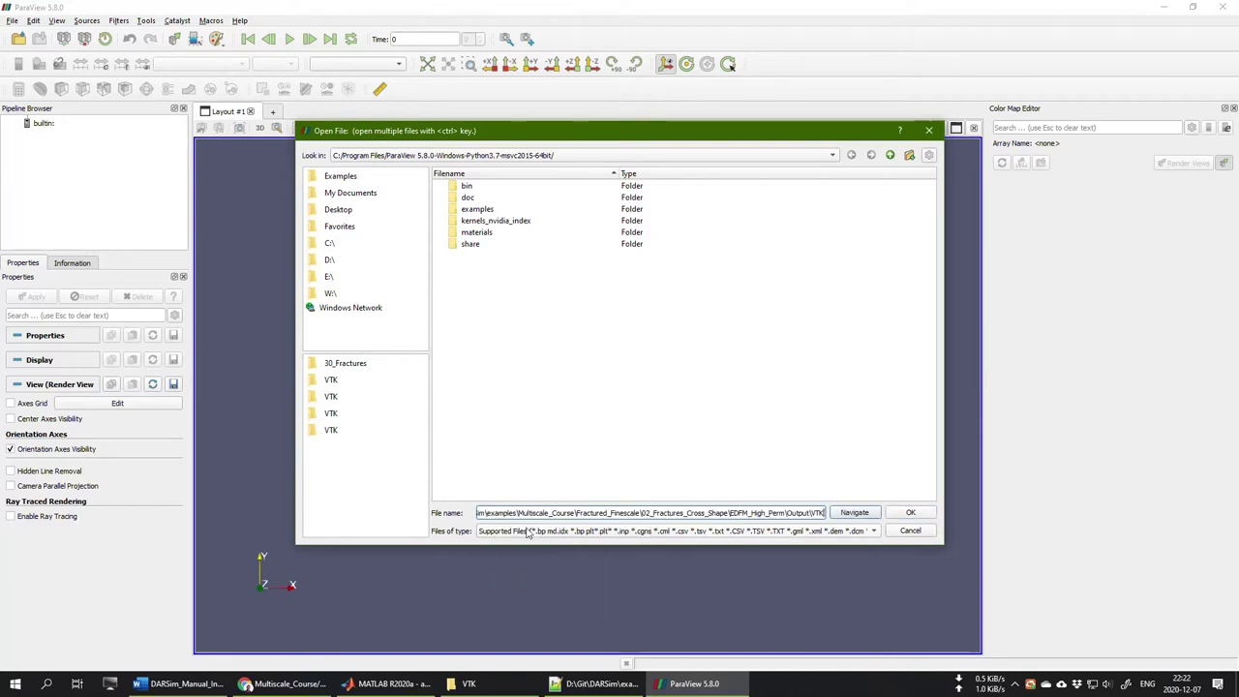
{"action": "left_click", "coordinate": [854, 514]}
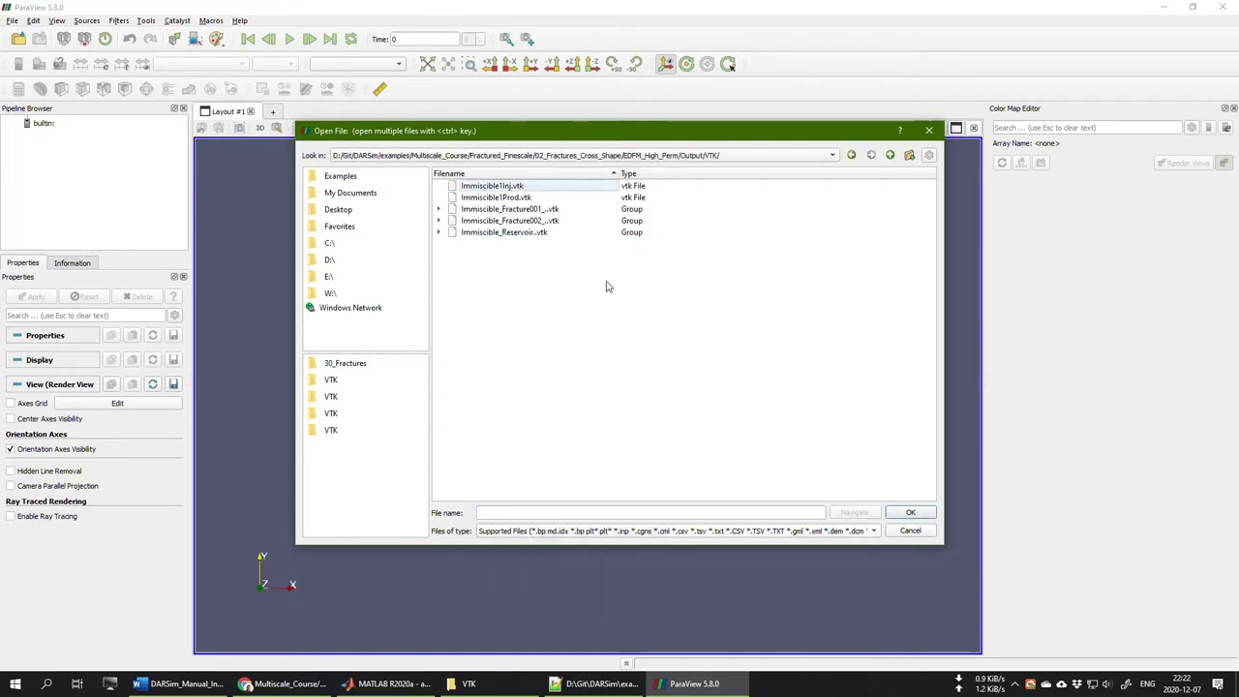
Load the Immiscible_Reservoir, Immiscible_Fracture001 and Immiscible_Fracture002 VTK groups together and apply them to the render view
{"action": "left_click", "coordinate": [499, 234]}
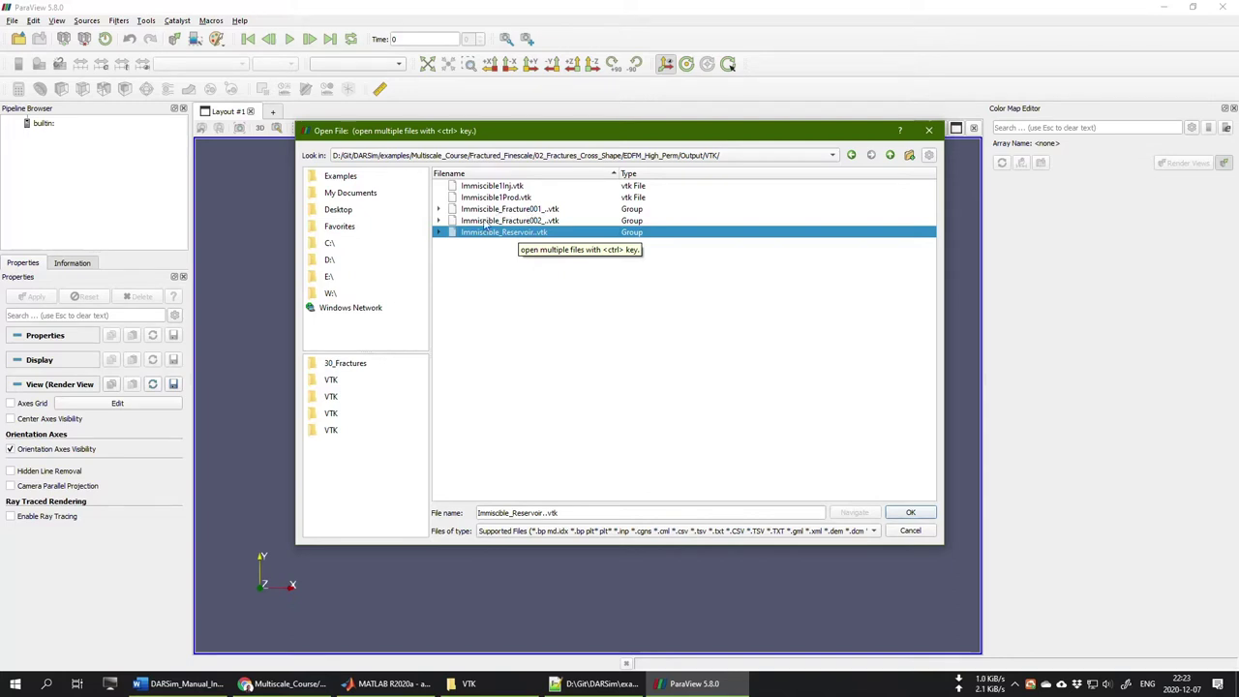
{"action": "left_click", "coordinate": [509, 210], "text": "ctrl"}
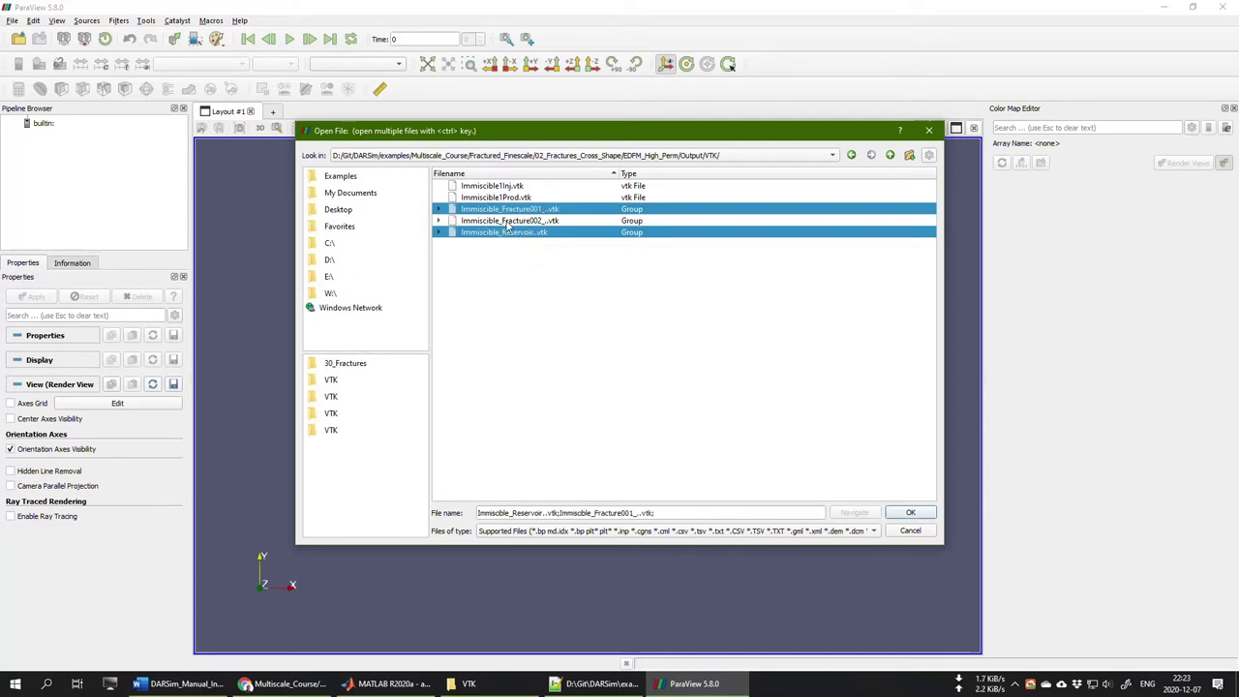
{"action": "left_click", "coordinate": [507, 221], "text": "ctrl"}
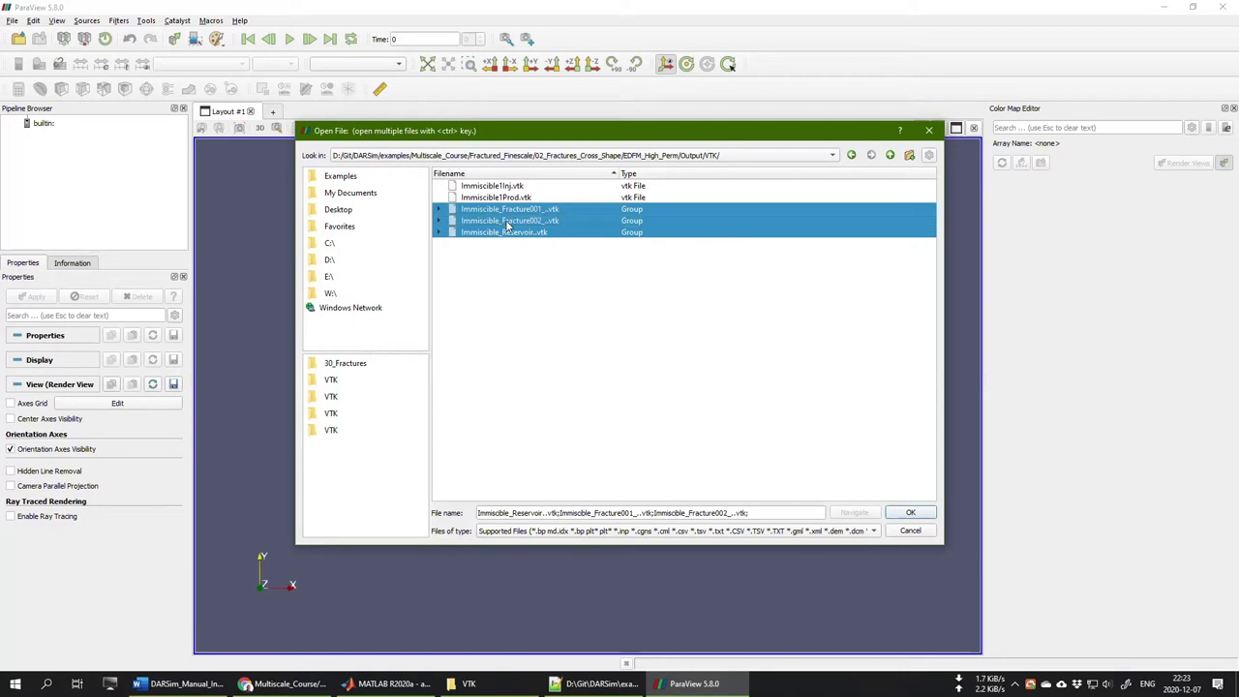
{"action": "left_click", "coordinate": [906, 511]}
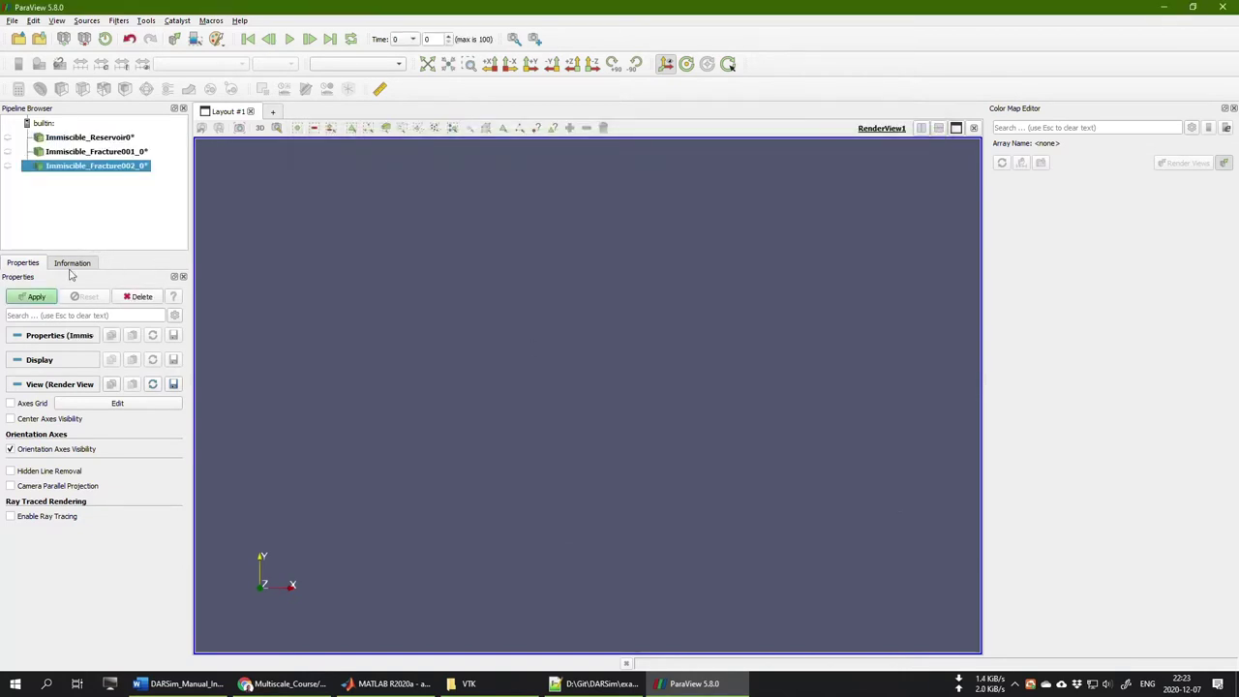
{"action": "left_click", "coordinate": [37, 297]}
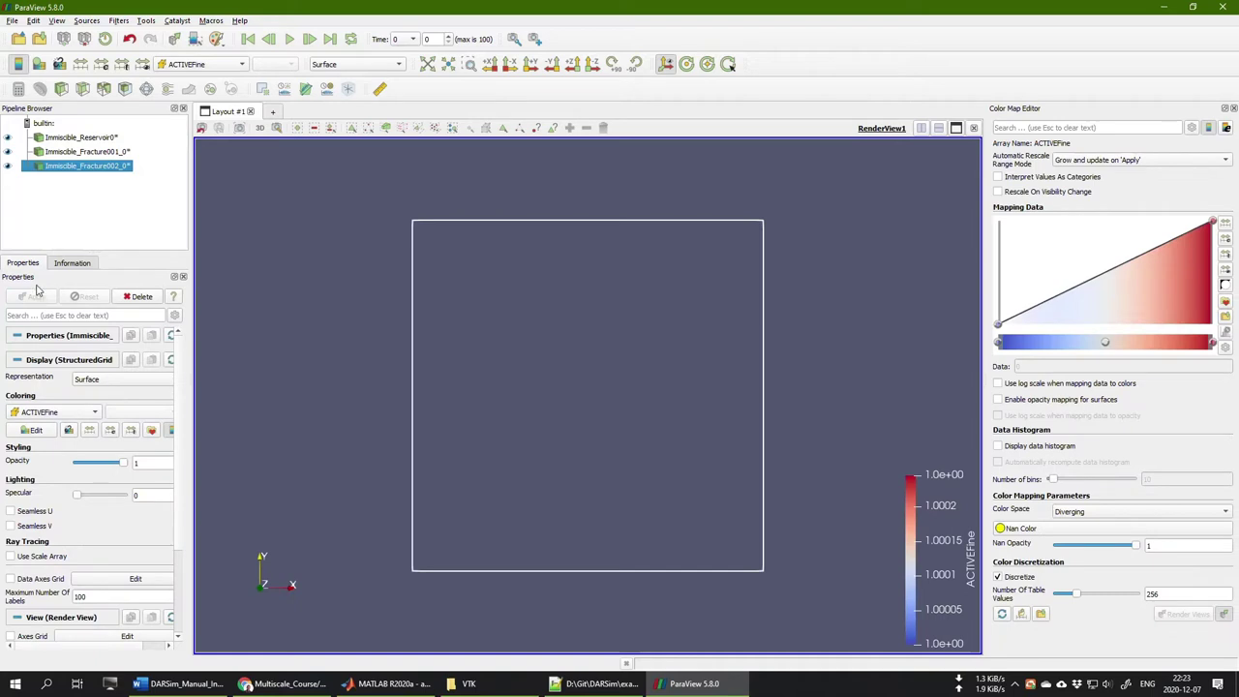
Set the reservoir dataset's representation to Surface and color it by the pressure array P_1
{"action": "left_click", "coordinate": [64, 138]}
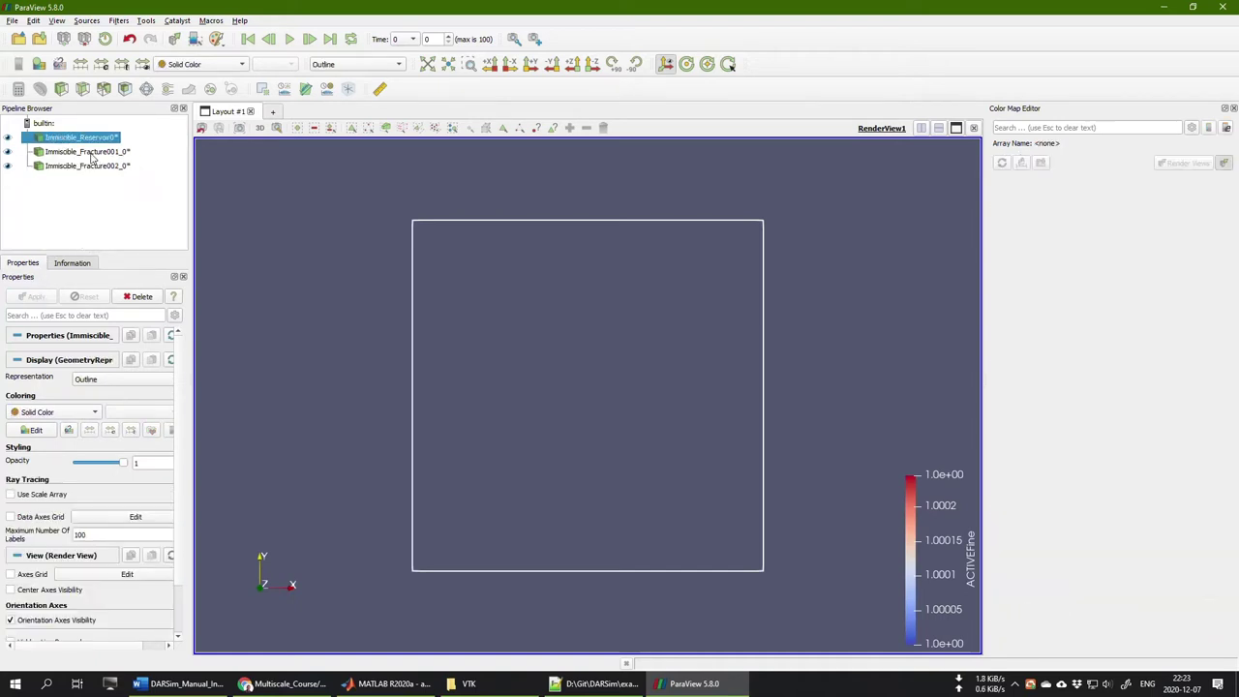
{"action": "left_click", "coordinate": [89, 152]}
{"action": "left_click", "coordinate": [89, 166]}
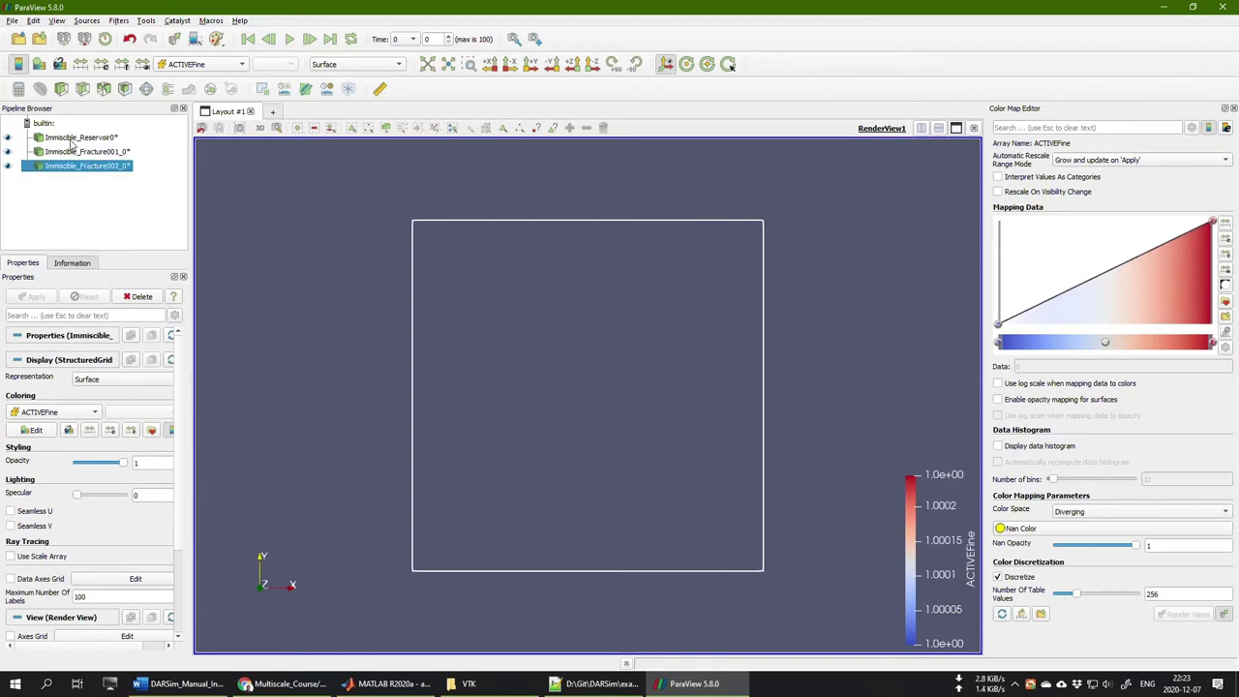
{"action": "left_click", "coordinate": [80, 139]}
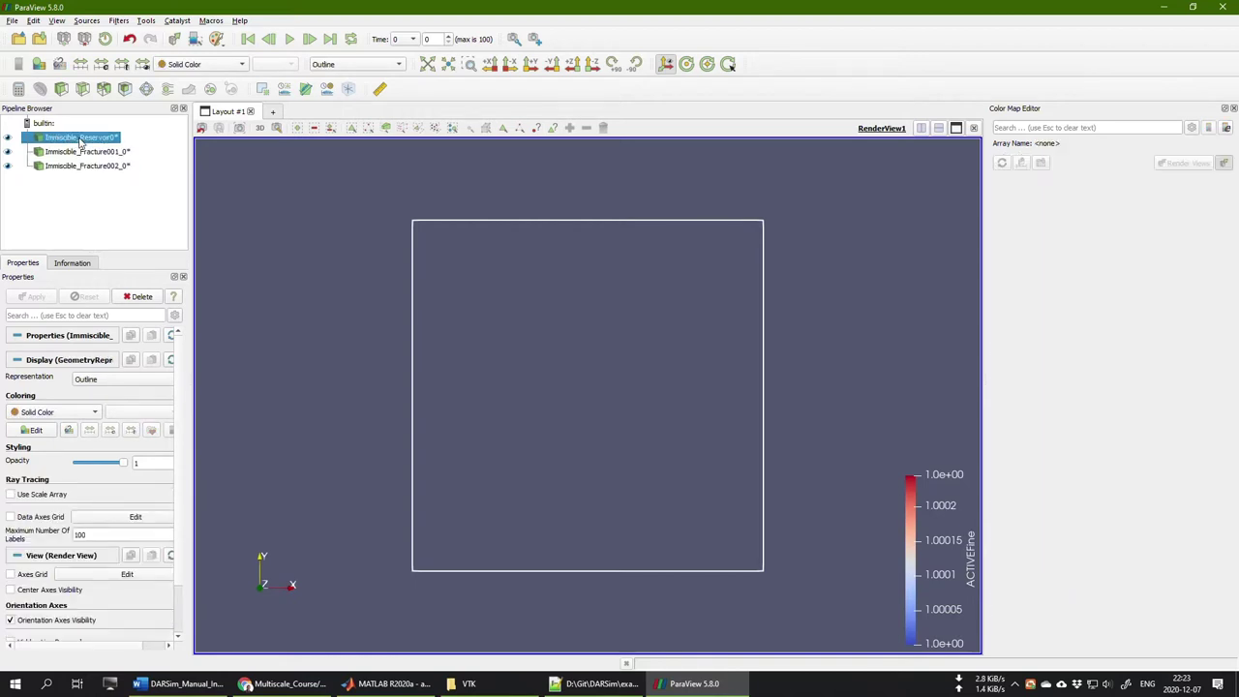
{"action": "left_click", "coordinate": [379, 66]}
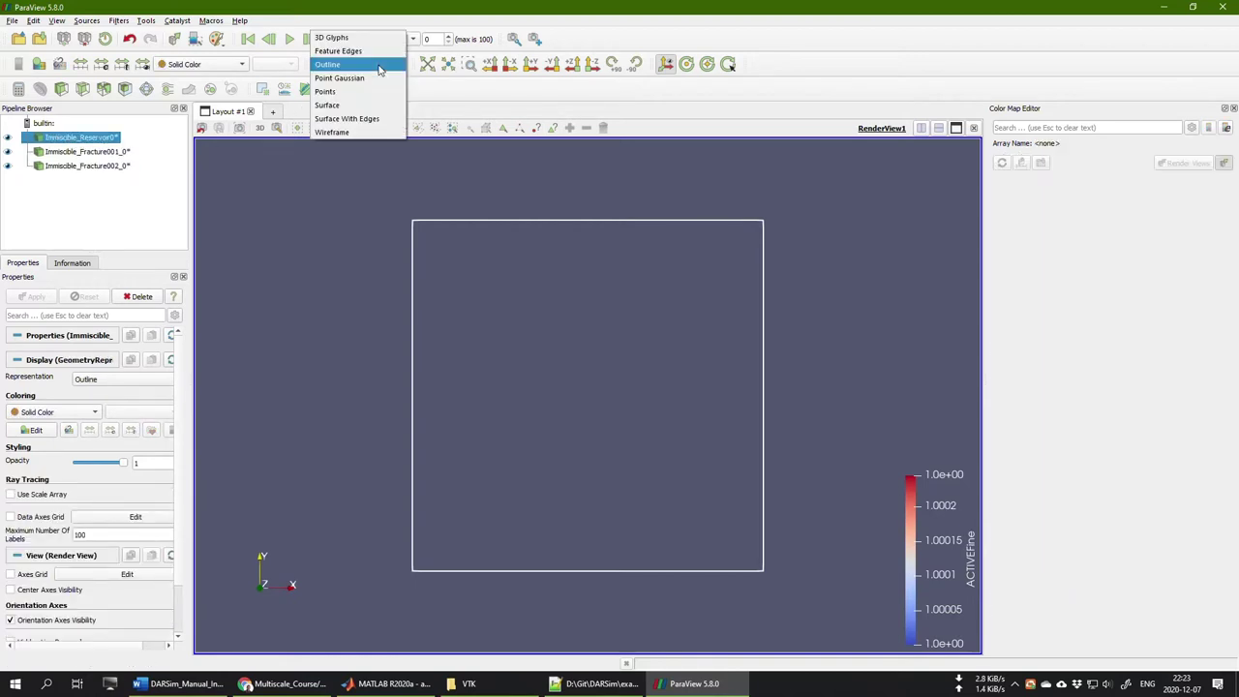
{"action": "left_click", "coordinate": [334, 105]}
{"action": "left_click", "coordinate": [198, 64]}
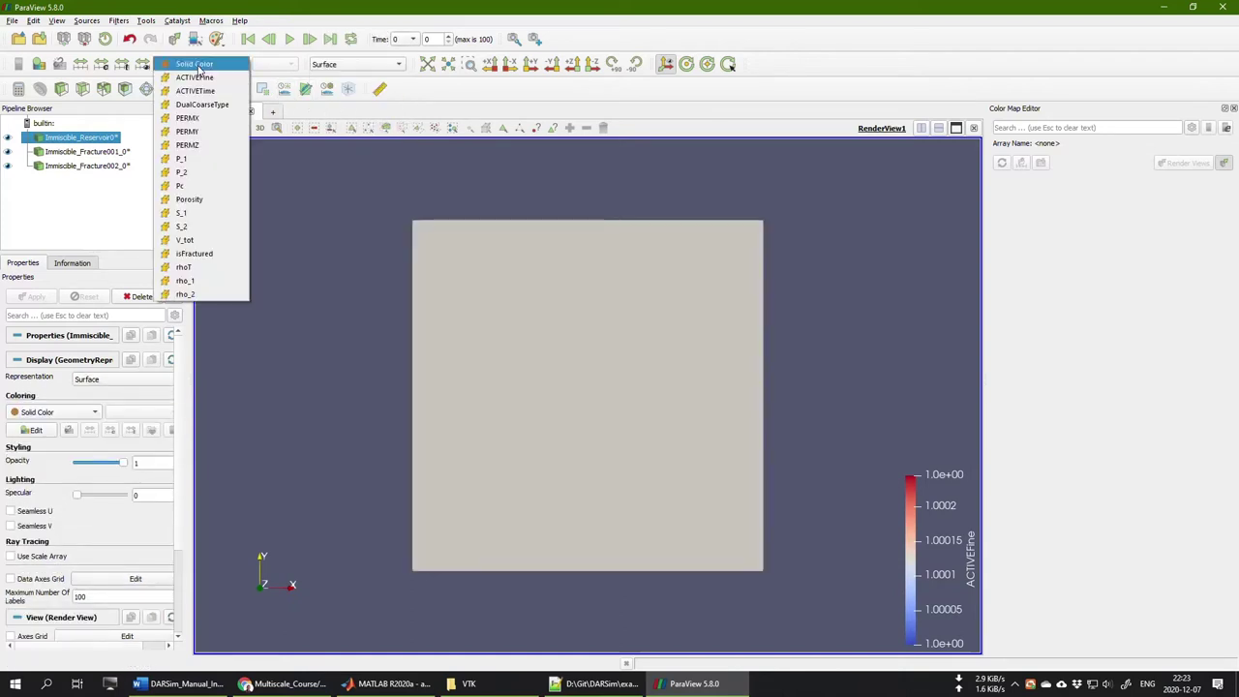
{"action": "left_click", "coordinate": [192, 159]}
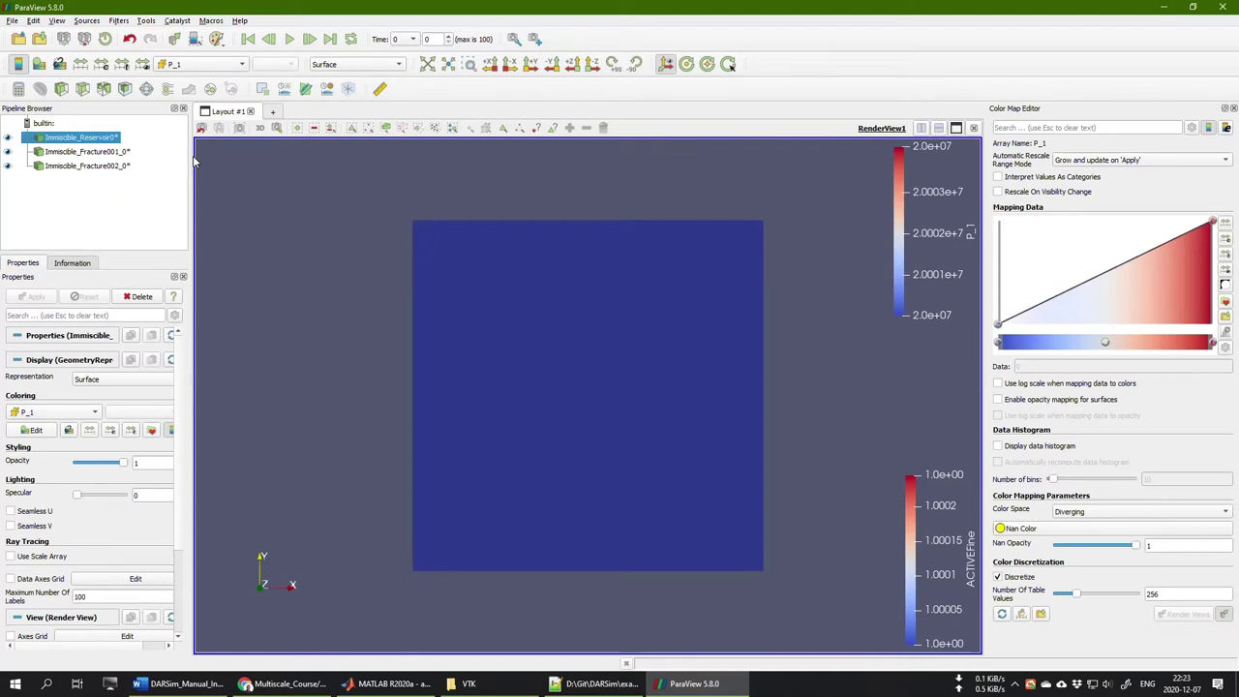
Apply the jet color preset to the P_1 color map and close the preset chooser
{"action": "left_click", "coordinate": [1224, 301]}
{"action": "left_click", "coordinate": [706, 422]}
{"action": "left_click", "coordinate": [885, 443]}
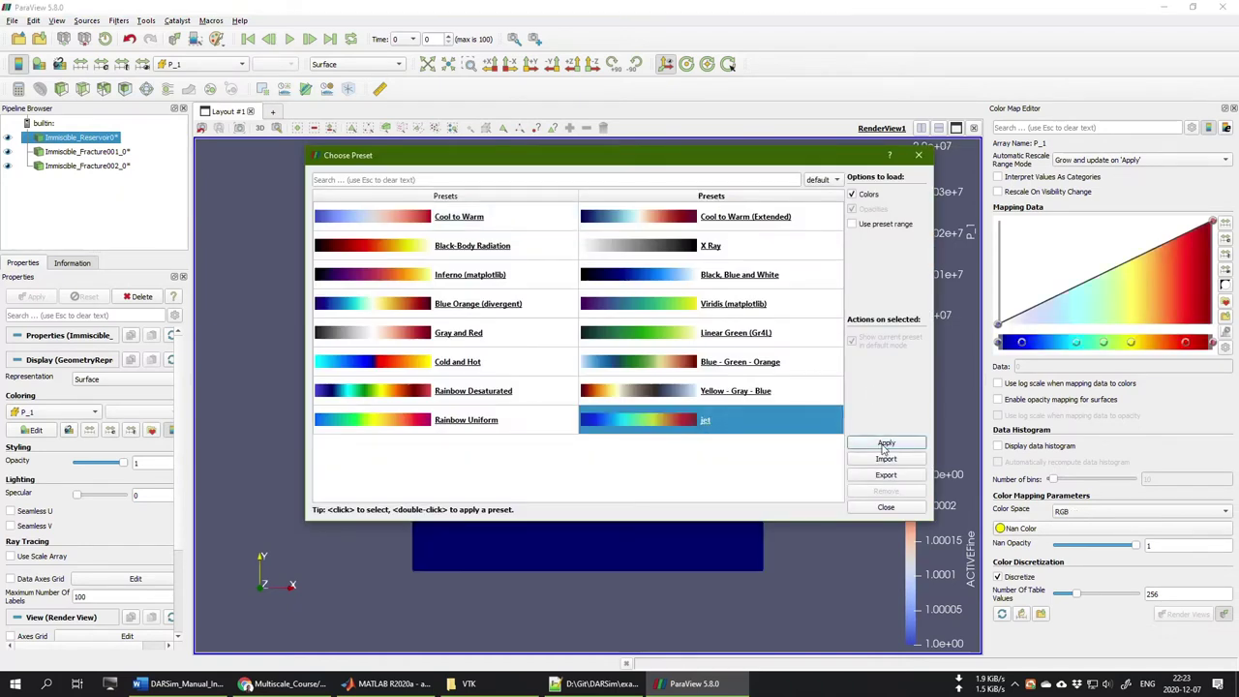
{"action": "left_click", "coordinate": [884, 507]}
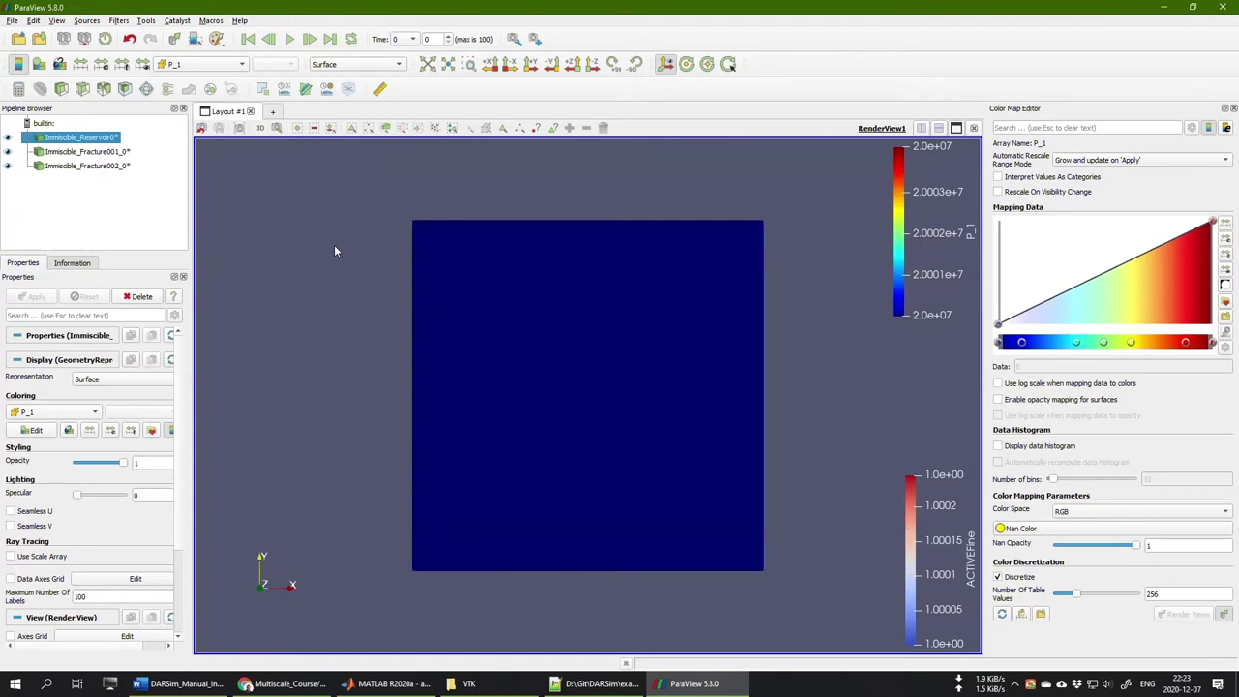
Show Immiscible_Fracture001 as Wireframe with line width 5, colored by P_1
{"action": "left_click", "coordinate": [70, 153]}
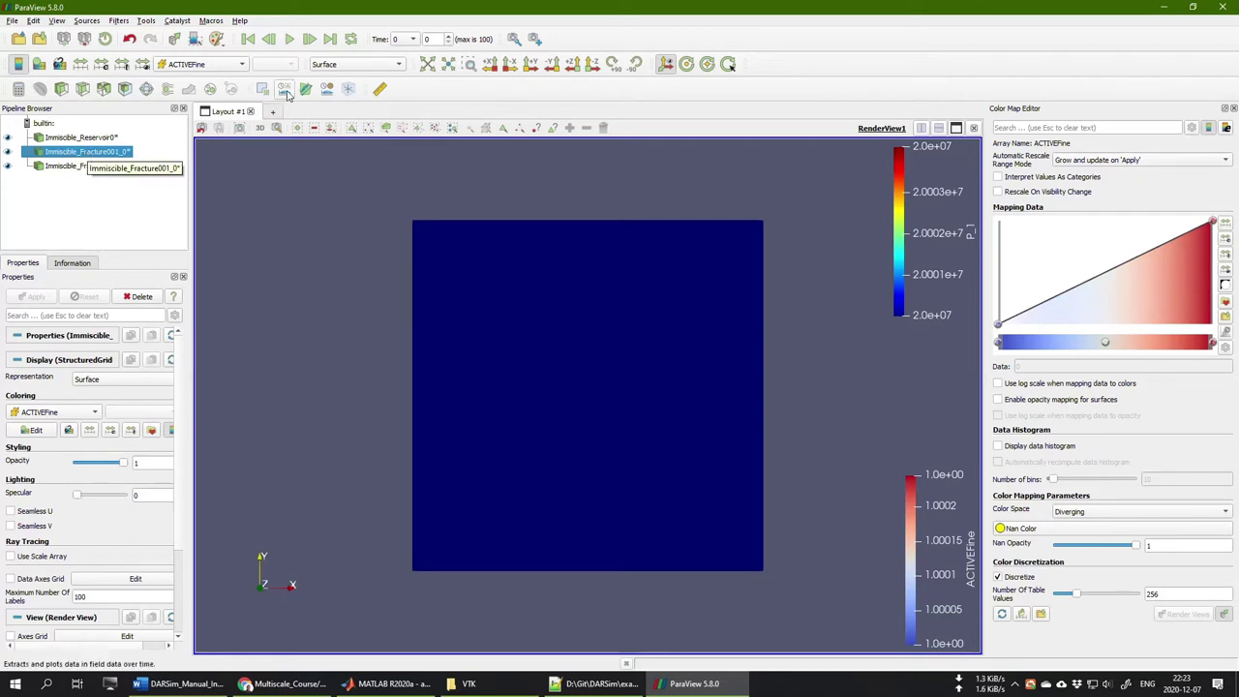
{"action": "left_click", "coordinate": [336, 67]}
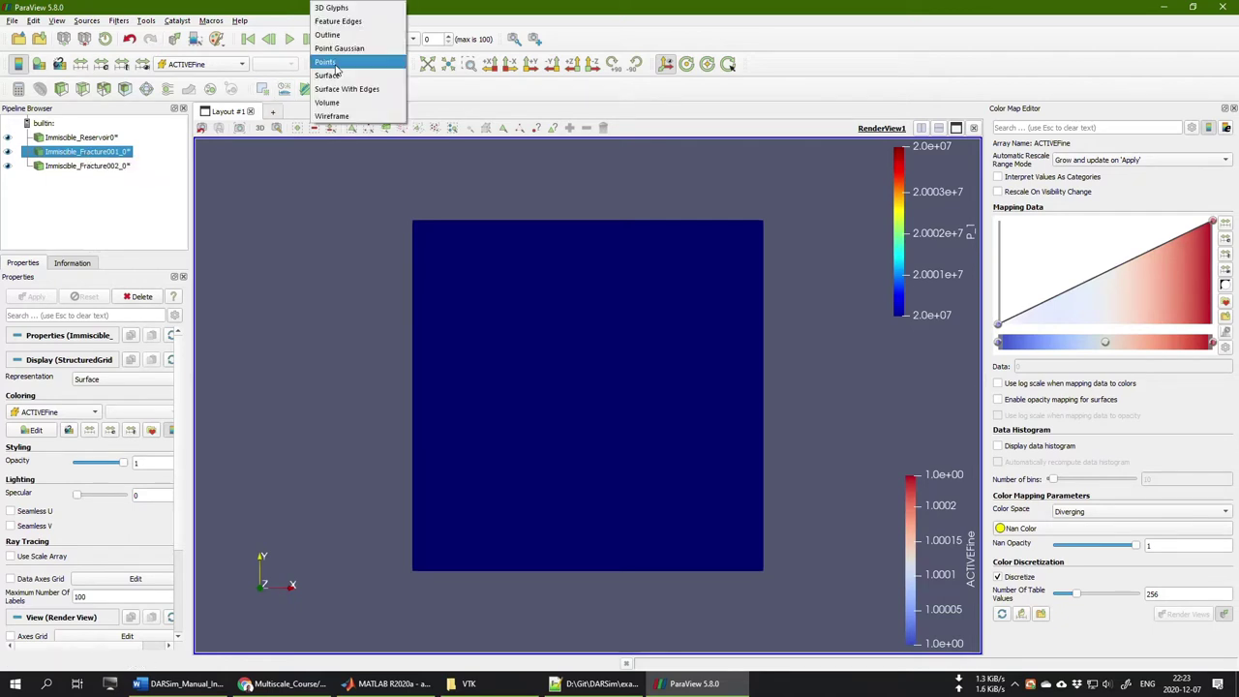
{"action": "left_click", "coordinate": [334, 116]}
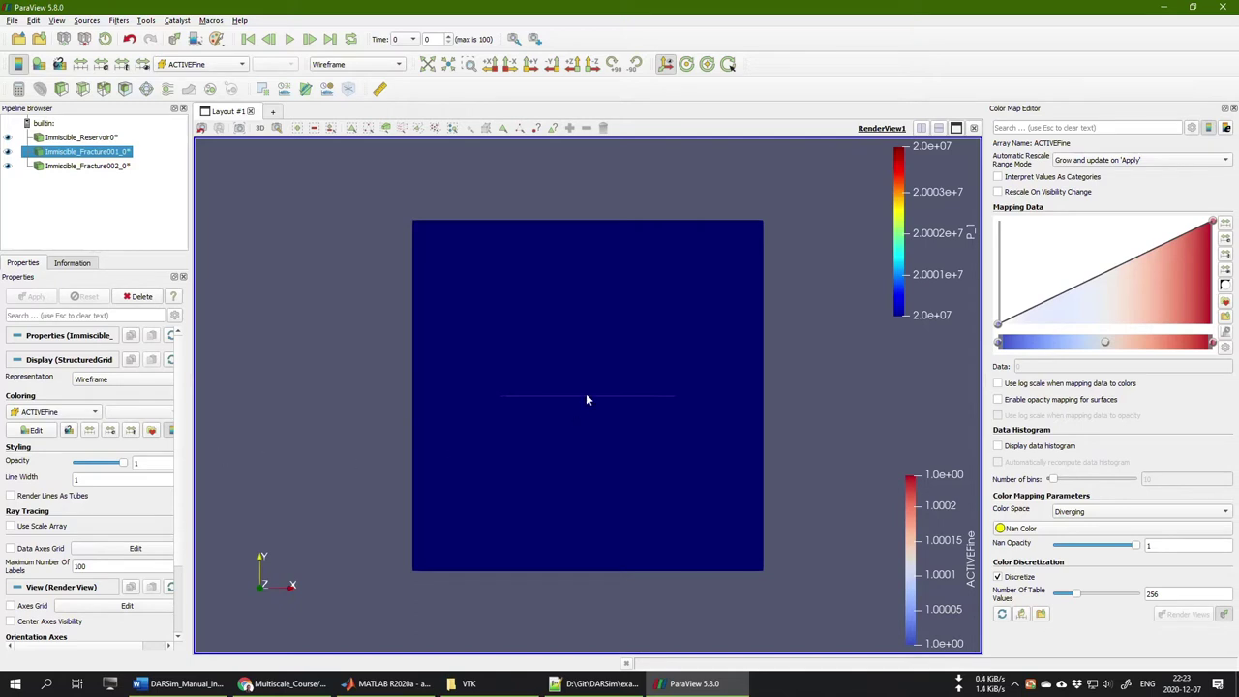
{"action": "double_click", "coordinate": [90, 481]}
{"action": "key", "text": "Return"}
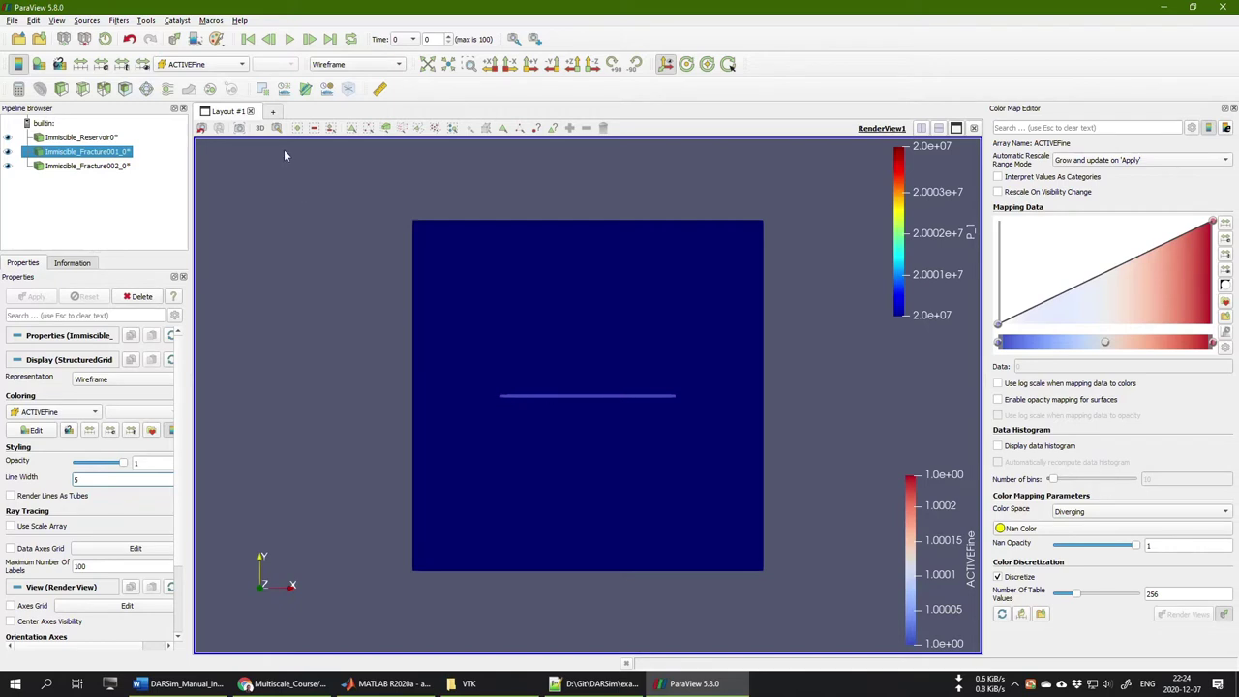
{"action": "left_click", "coordinate": [186, 66]}
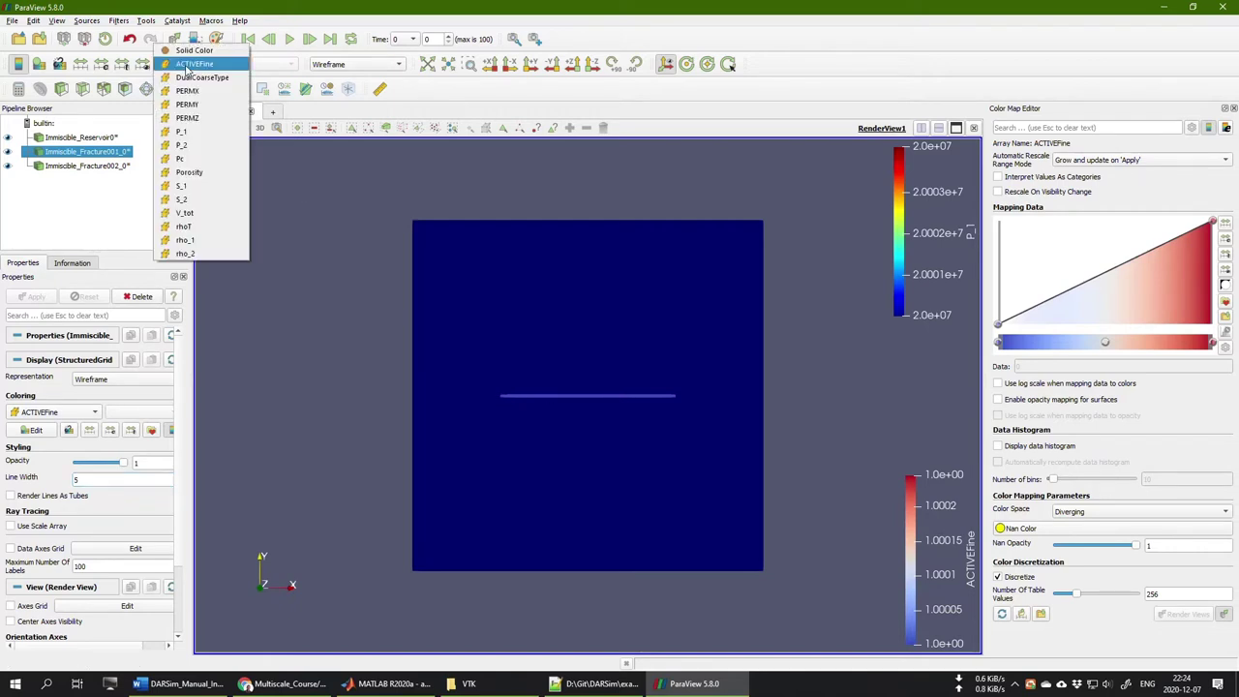
{"action": "left_click", "coordinate": [195, 133]}
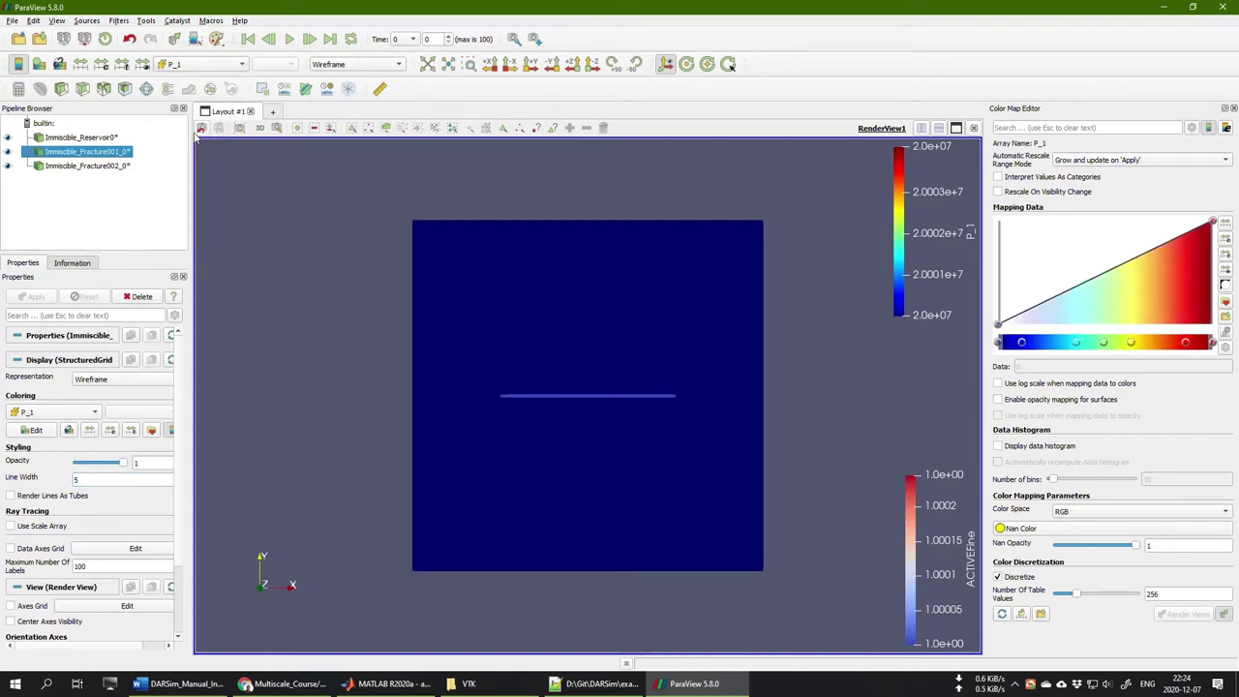
Show Immiscible_Fracture002 as Wireframe with line width 5, colored by P_1
{"action": "left_click", "coordinate": [90, 167]}
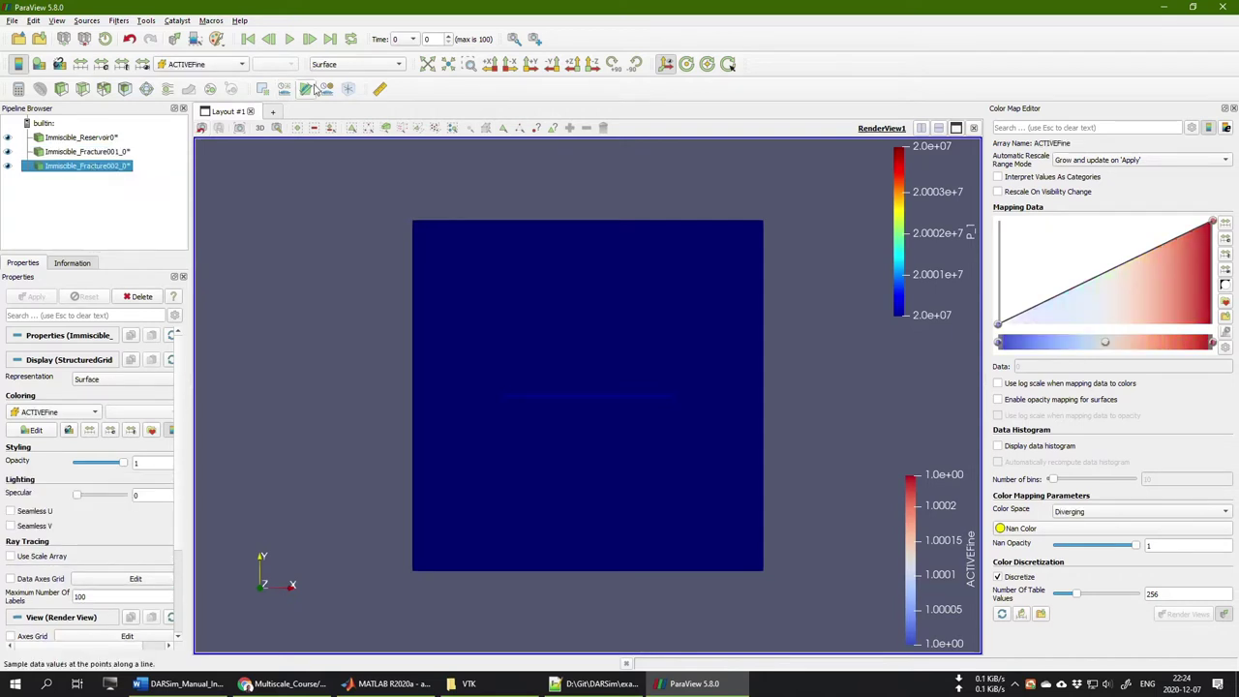
{"action": "left_click", "coordinate": [332, 68]}
{"action": "left_click", "coordinate": [338, 114]}
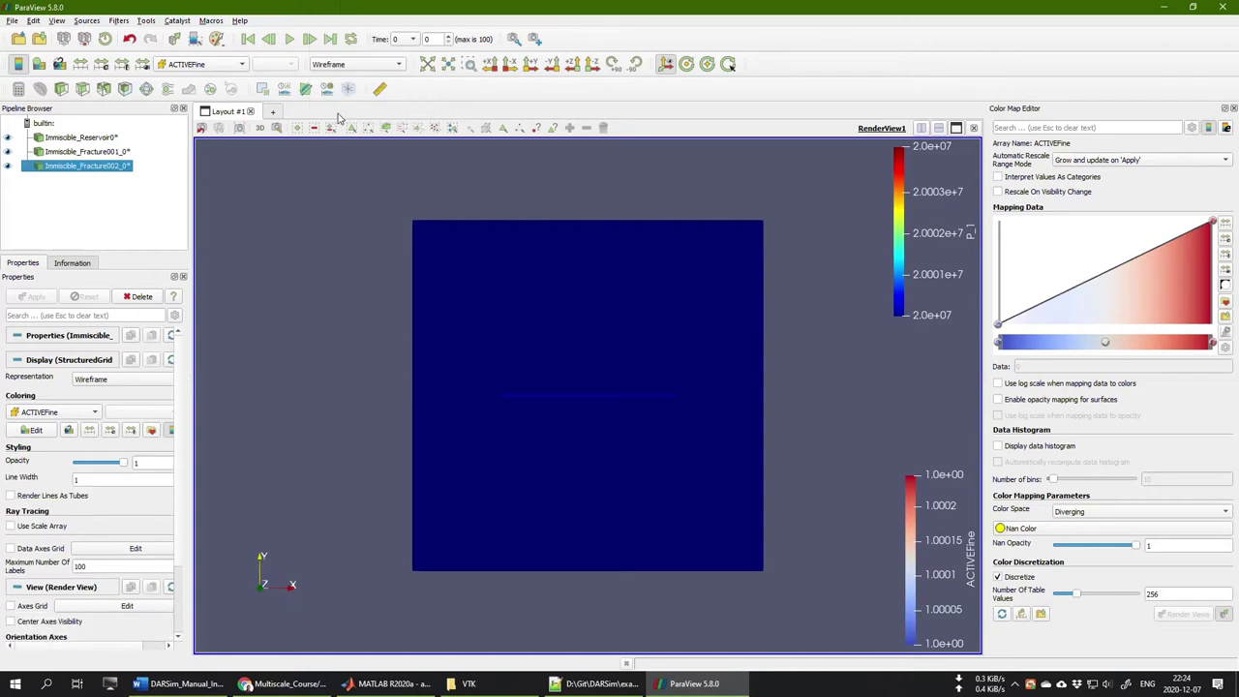
{"action": "double_click", "coordinate": [96, 479]}
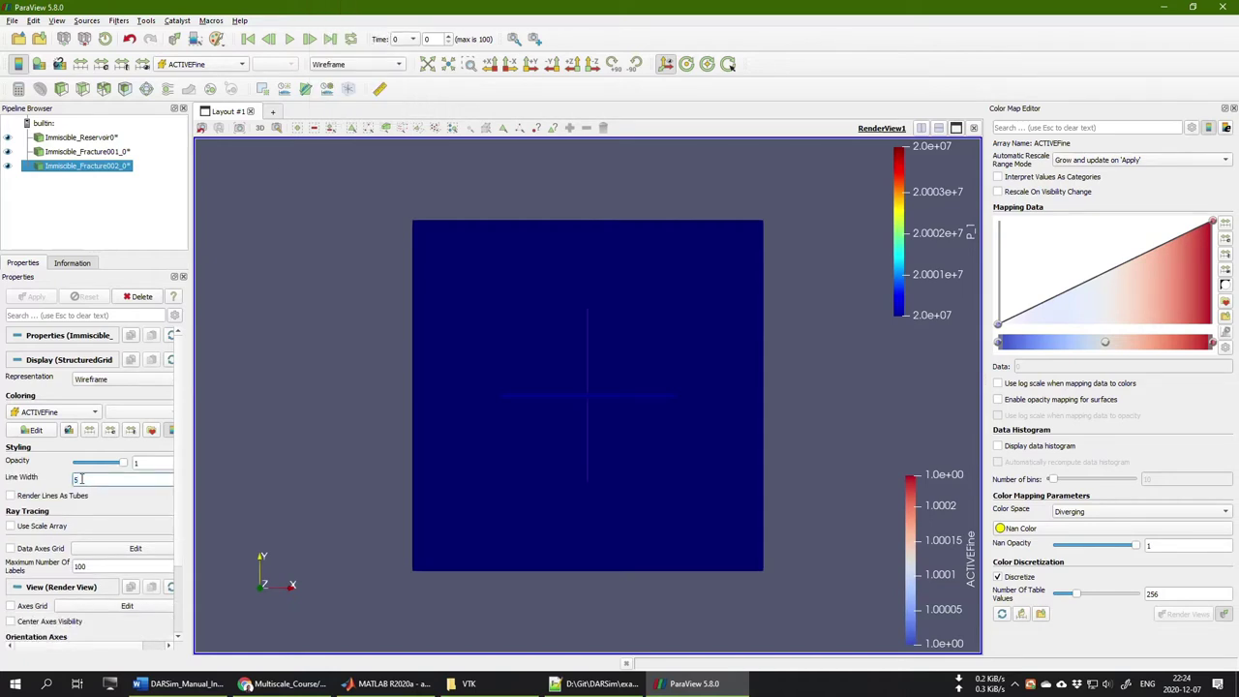
{"action": "type", "text": "5"}
{"action": "key", "text": "Return"}
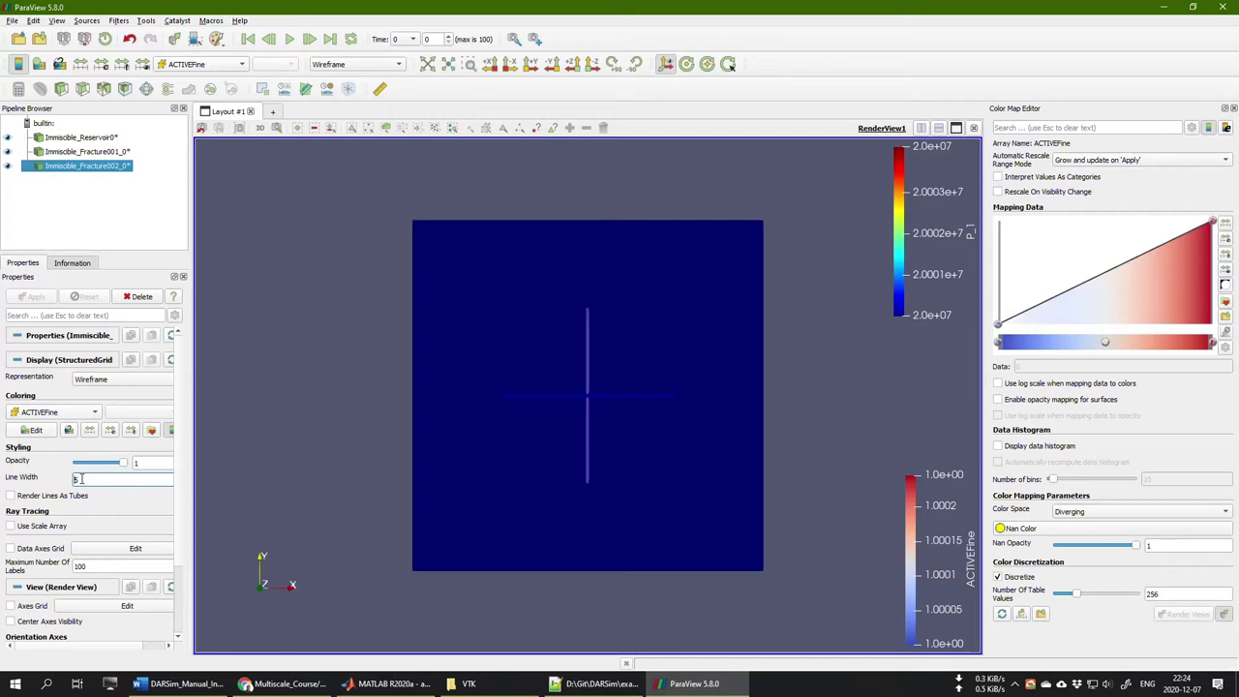
{"action": "left_click", "coordinate": [201, 63]}
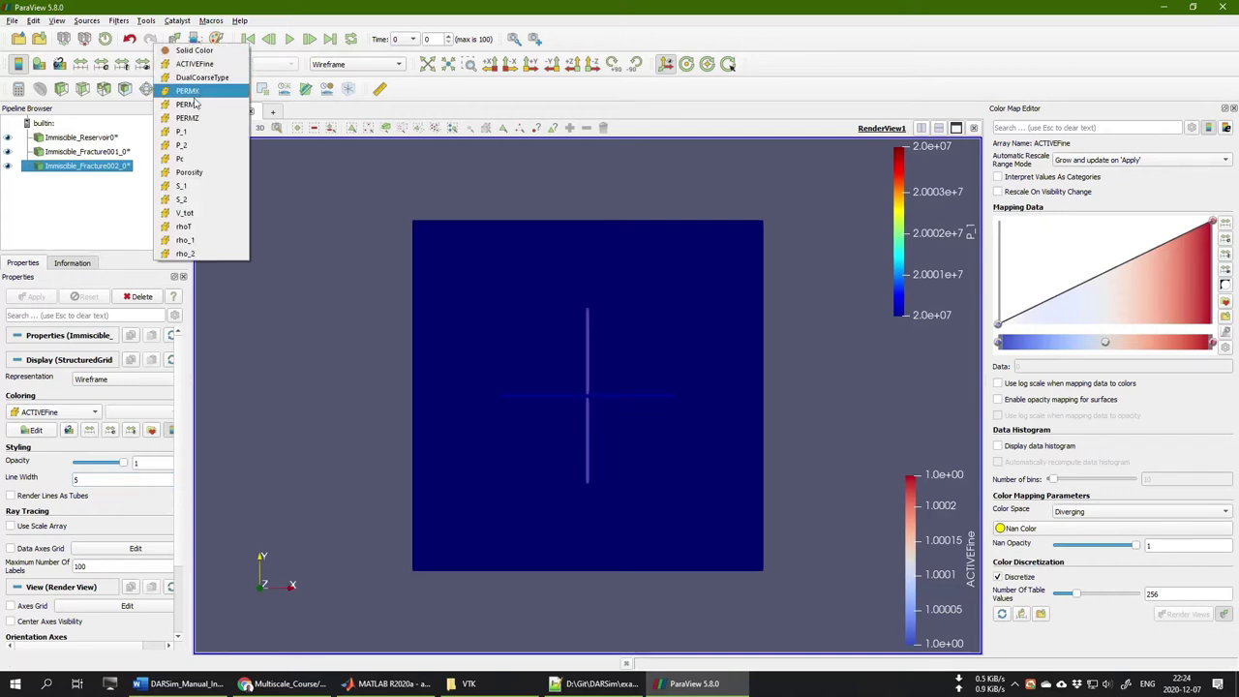
{"action": "left_click", "coordinate": [184, 132]}
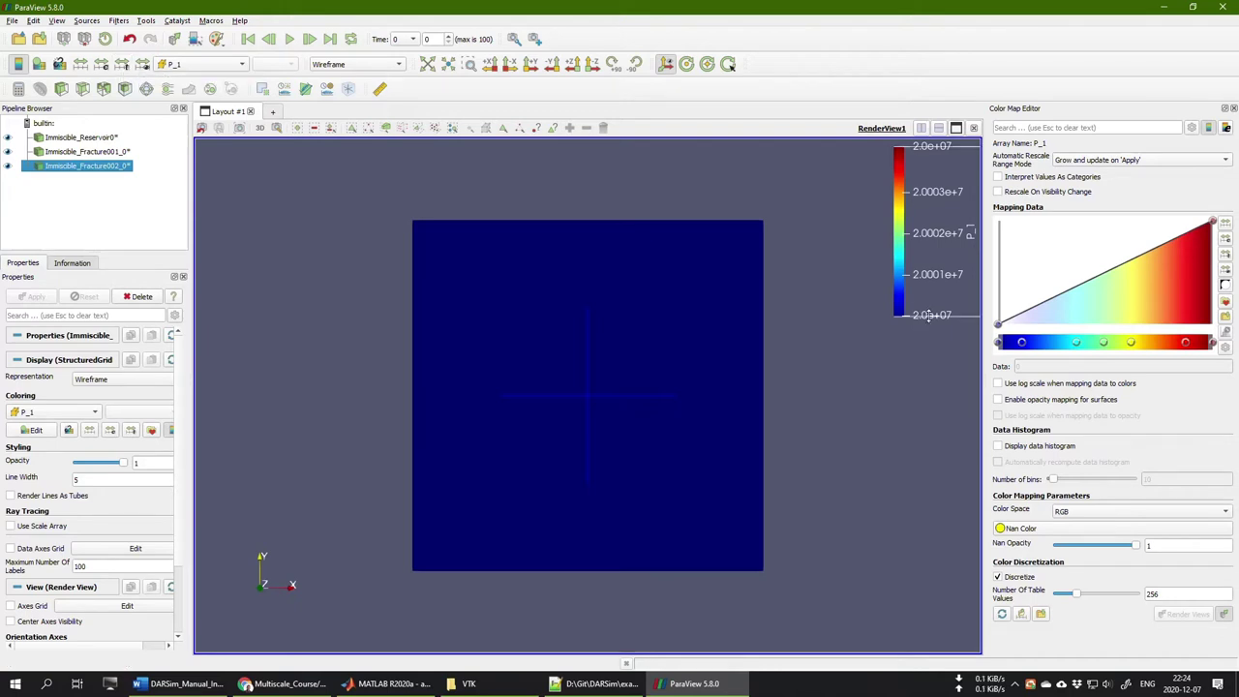
Rescale P_1 to Immiscible_Fracture002's range over all timesteps with automatic rescaling disabled, and advance the reservoir display to timestep 1
{"action": "left_click", "coordinate": [122, 64]}
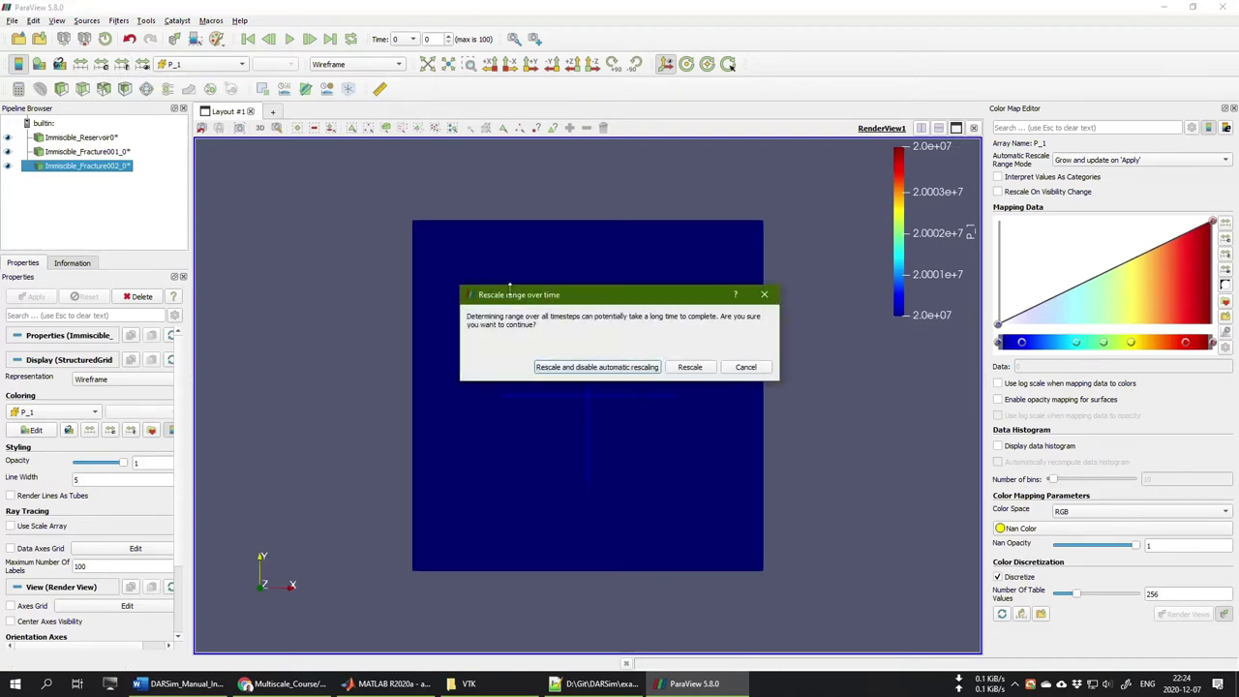
{"action": "left_click", "coordinate": [611, 366]}
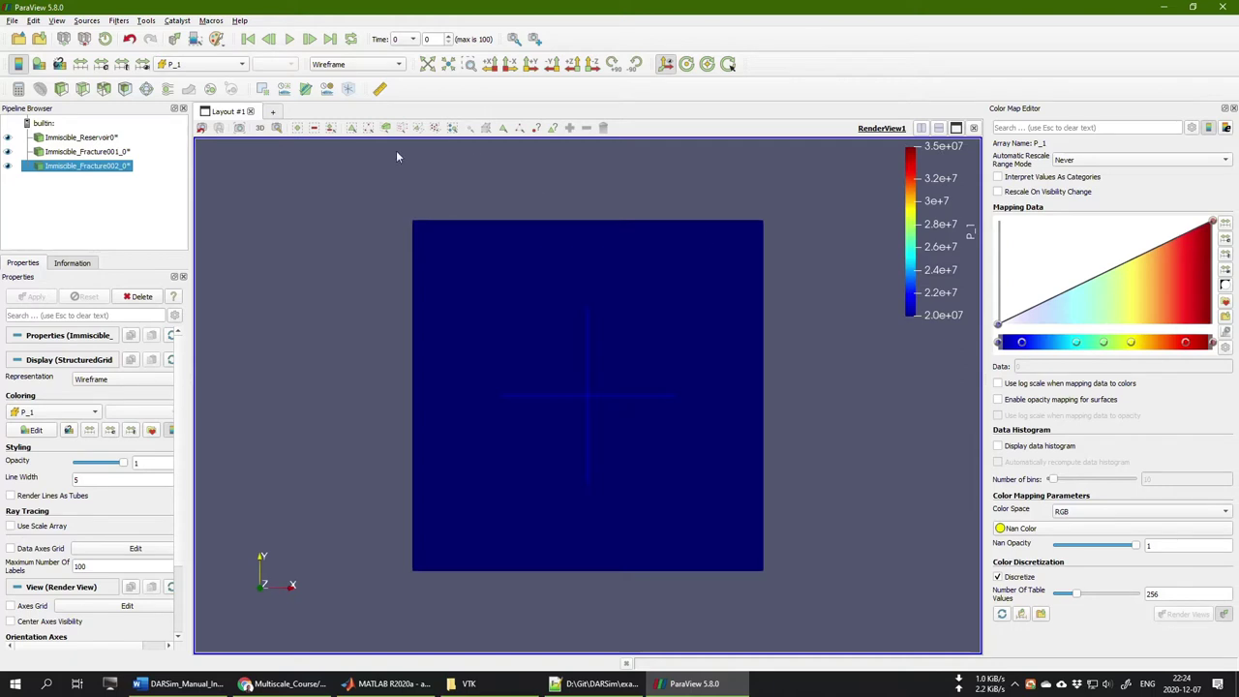
{"action": "left_click", "coordinate": [83, 138]}
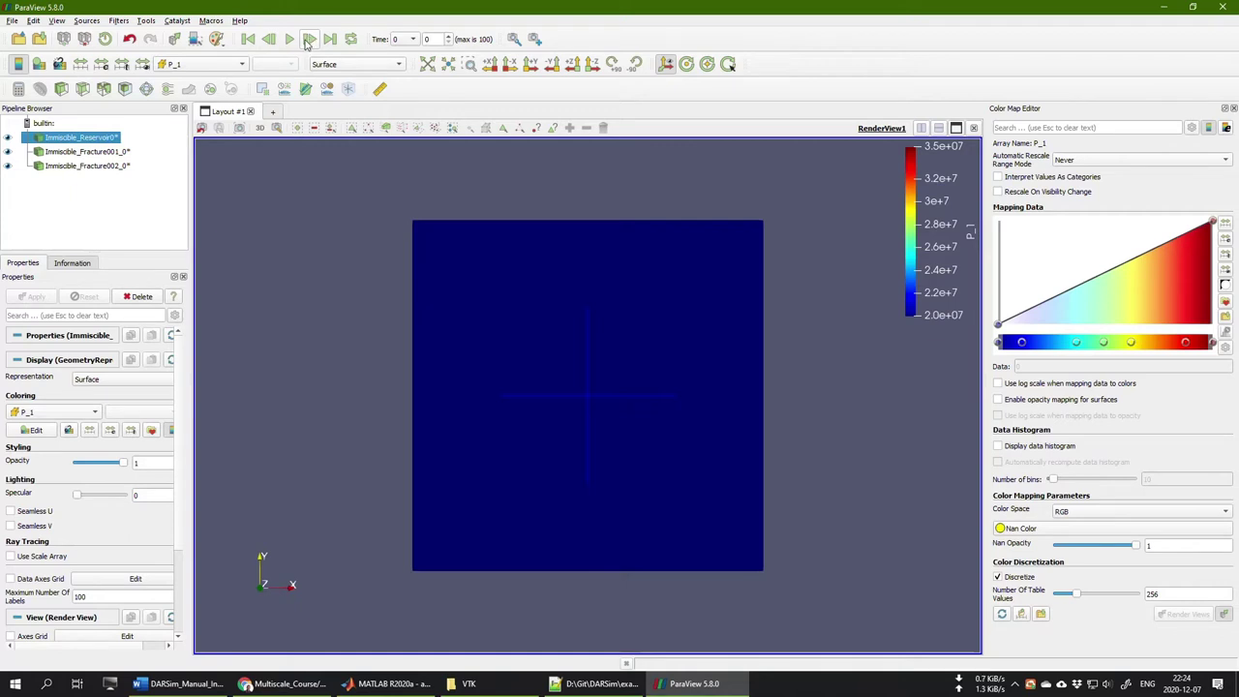
{"action": "left_click", "coordinate": [308, 39]}
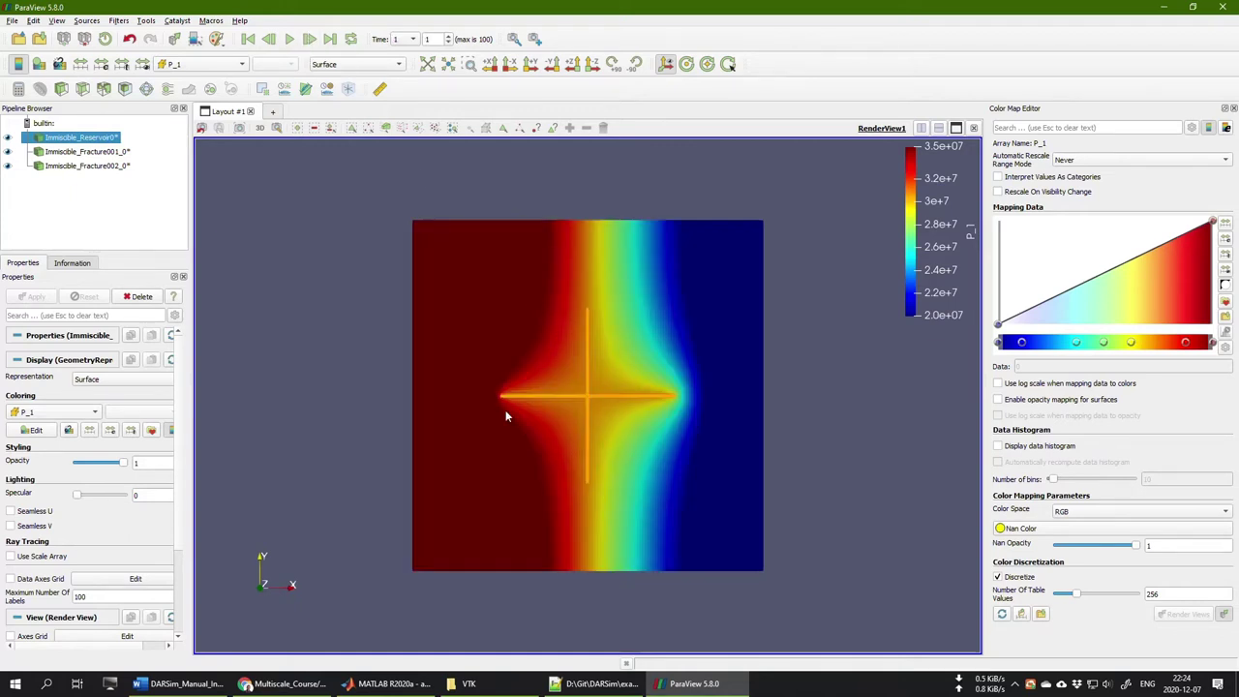
Rescale P_1 to the reservoir's range over all timesteps with automatic rescaling disabled, and select Immiscible_Fracture001
{"action": "left_click", "coordinate": [121, 64]}
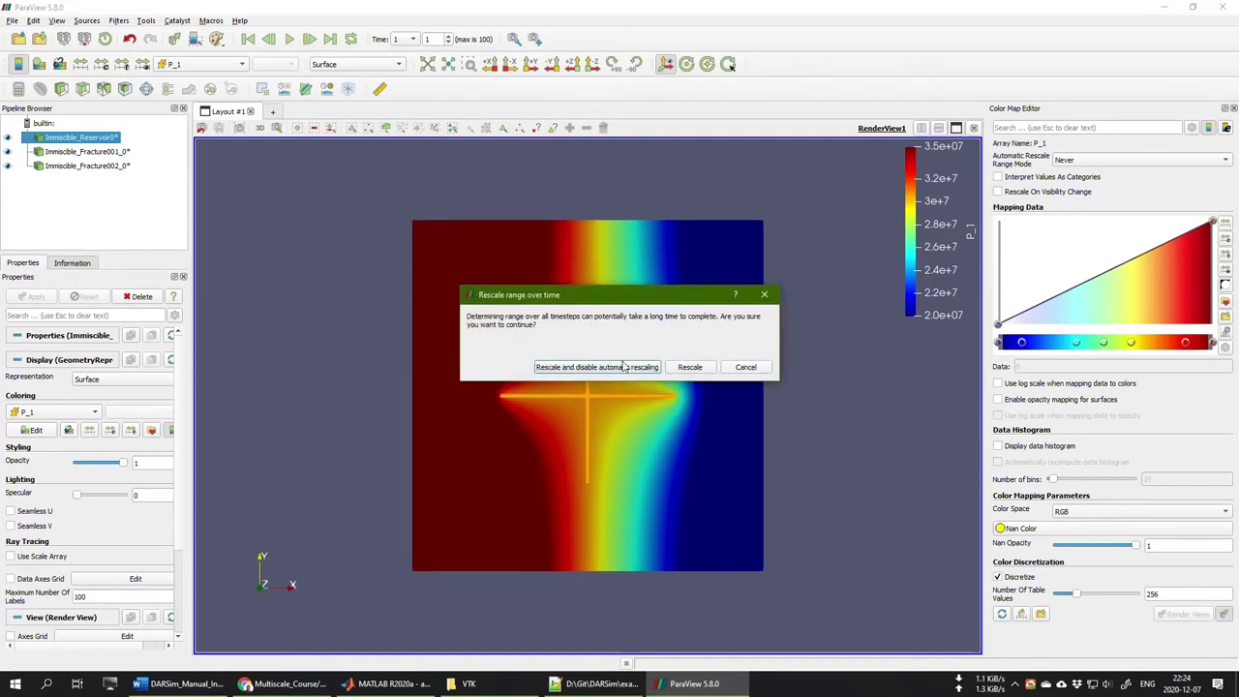
{"action": "left_click", "coordinate": [622, 368]}
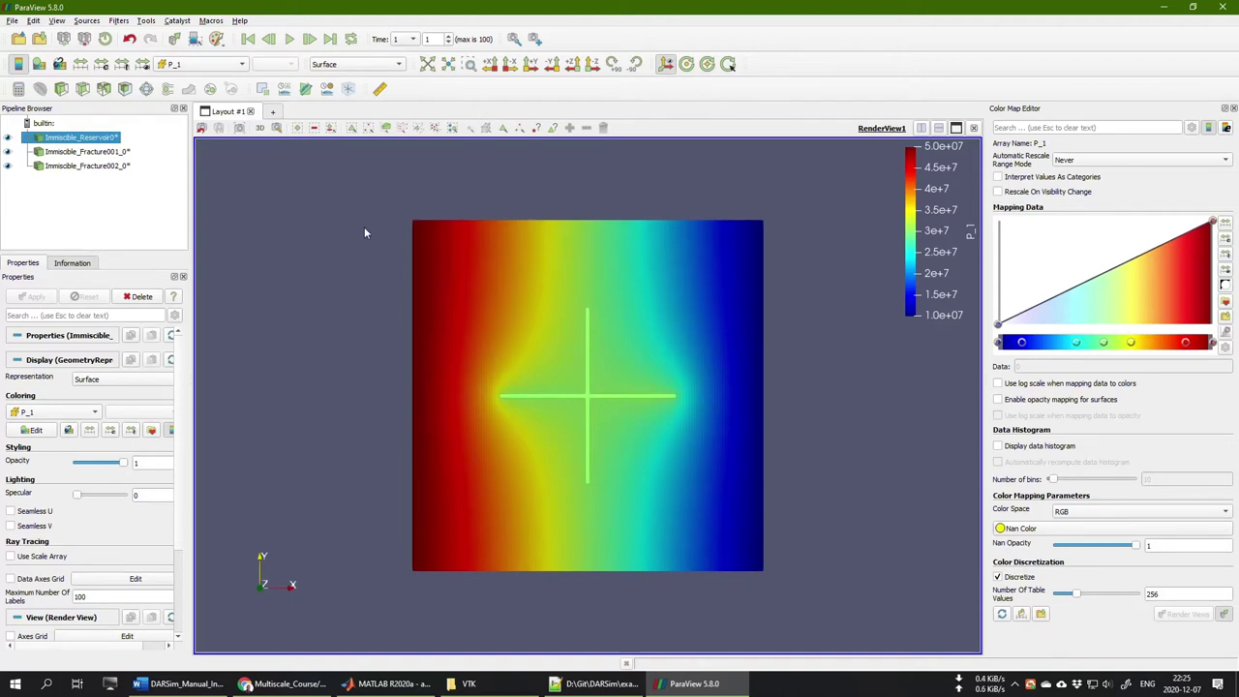
{"action": "left_click", "coordinate": [63, 152]}
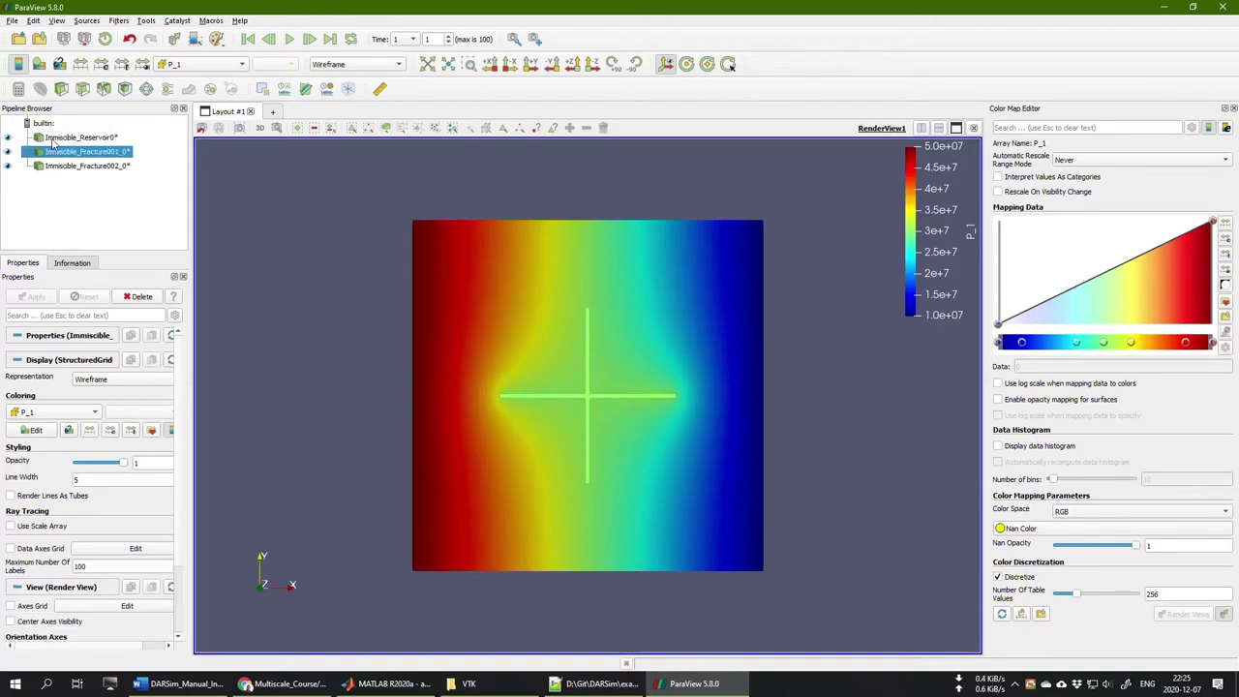
Select Immiscible_Reservoir and play its P_1 pressure evolution over time, then return to the start and advance to timestep 1
{"action": "left_click", "coordinate": [70, 142]}
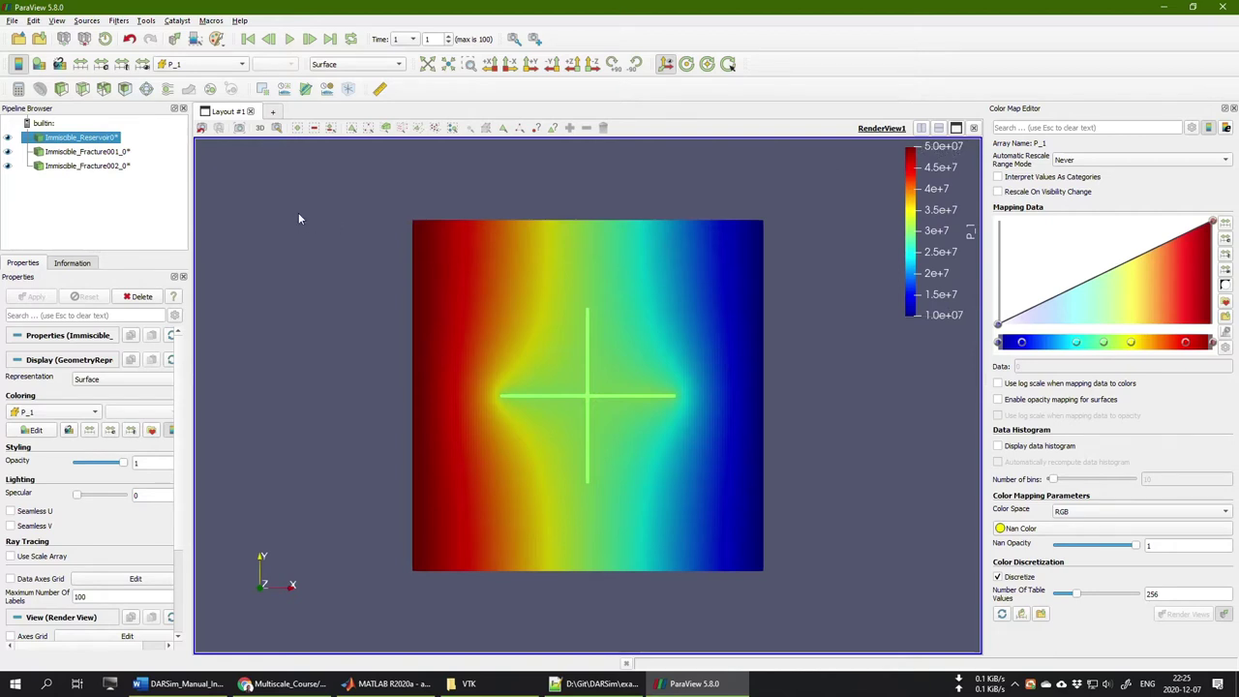
{"action": "left_click", "coordinate": [308, 40]}
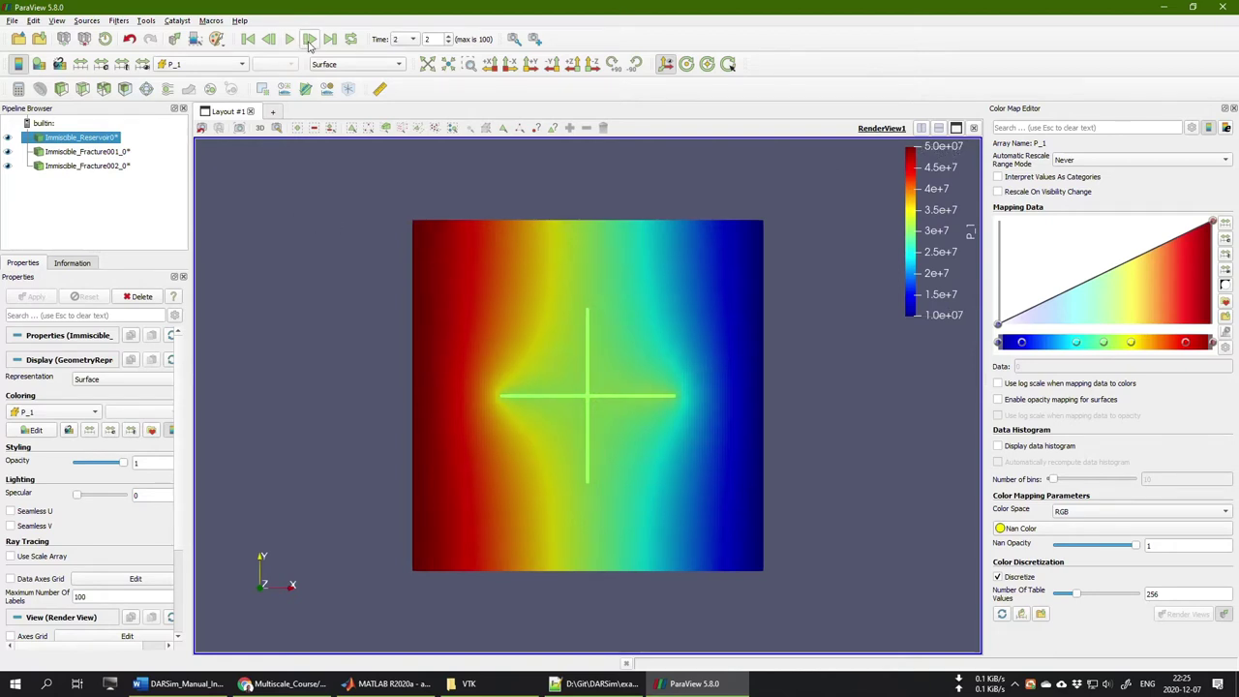
{"action": "left_click", "coordinate": [309, 40]}
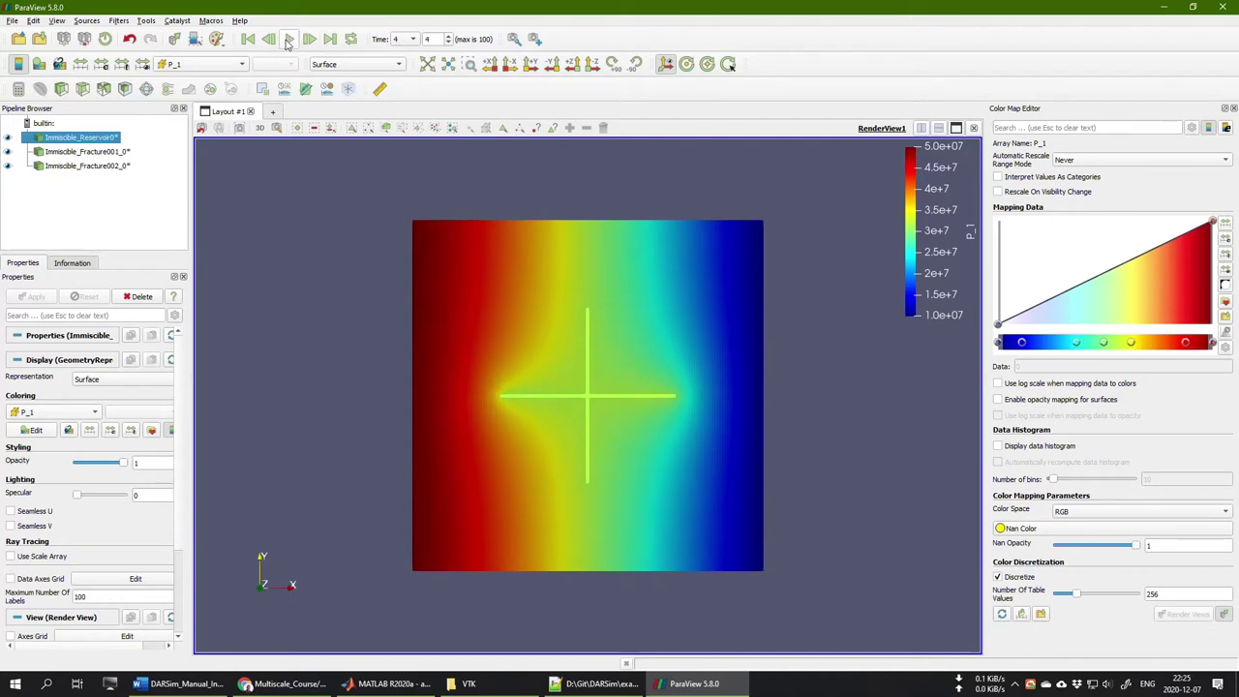
{"action": "left_click", "coordinate": [288, 40]}
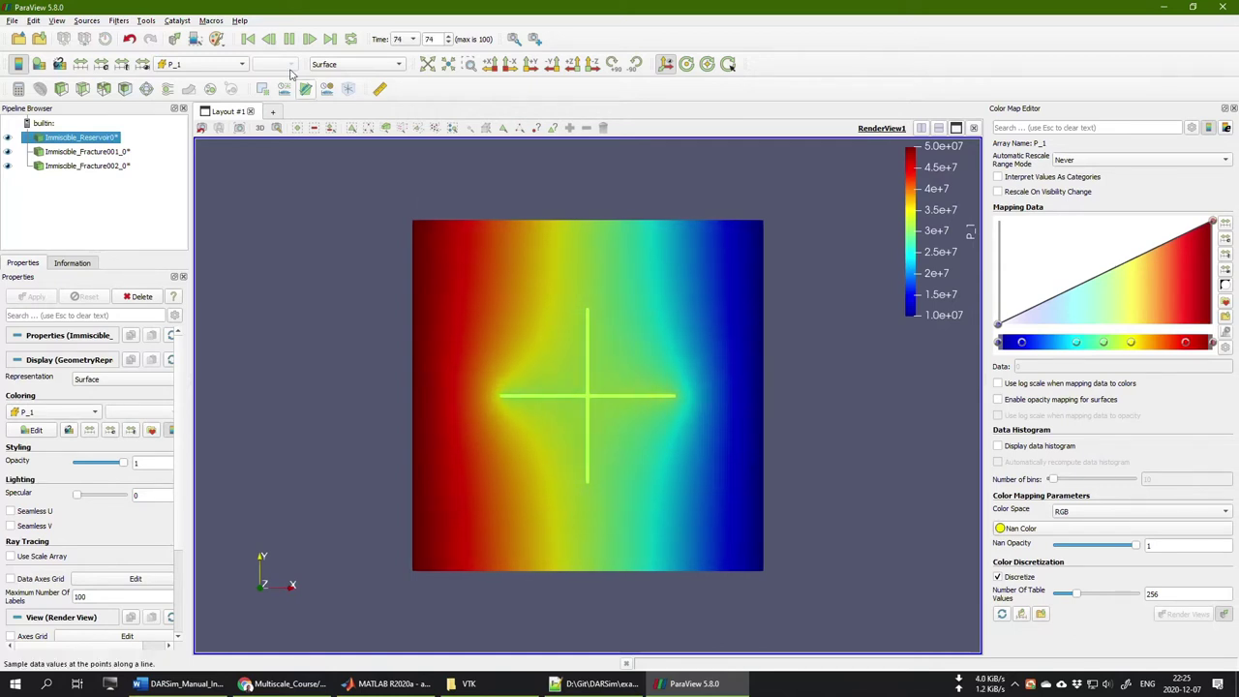
{"action": "left_click", "coordinate": [288, 40]}
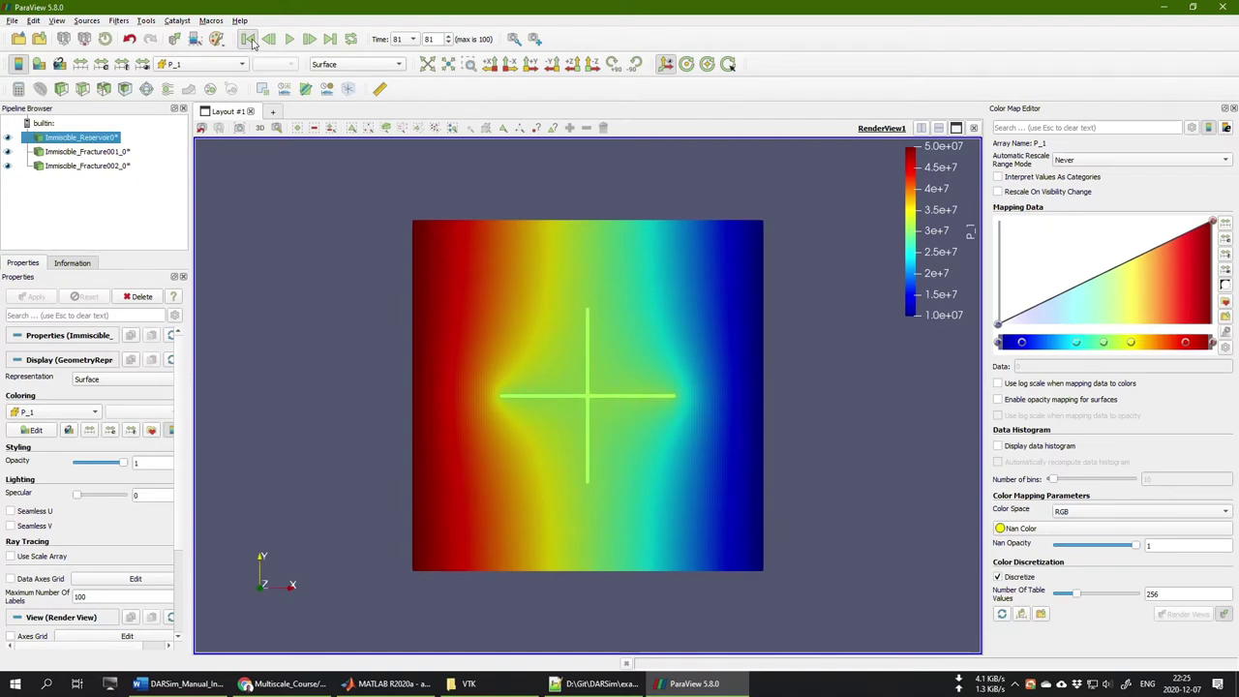
{"action": "left_click", "coordinate": [248, 39]}
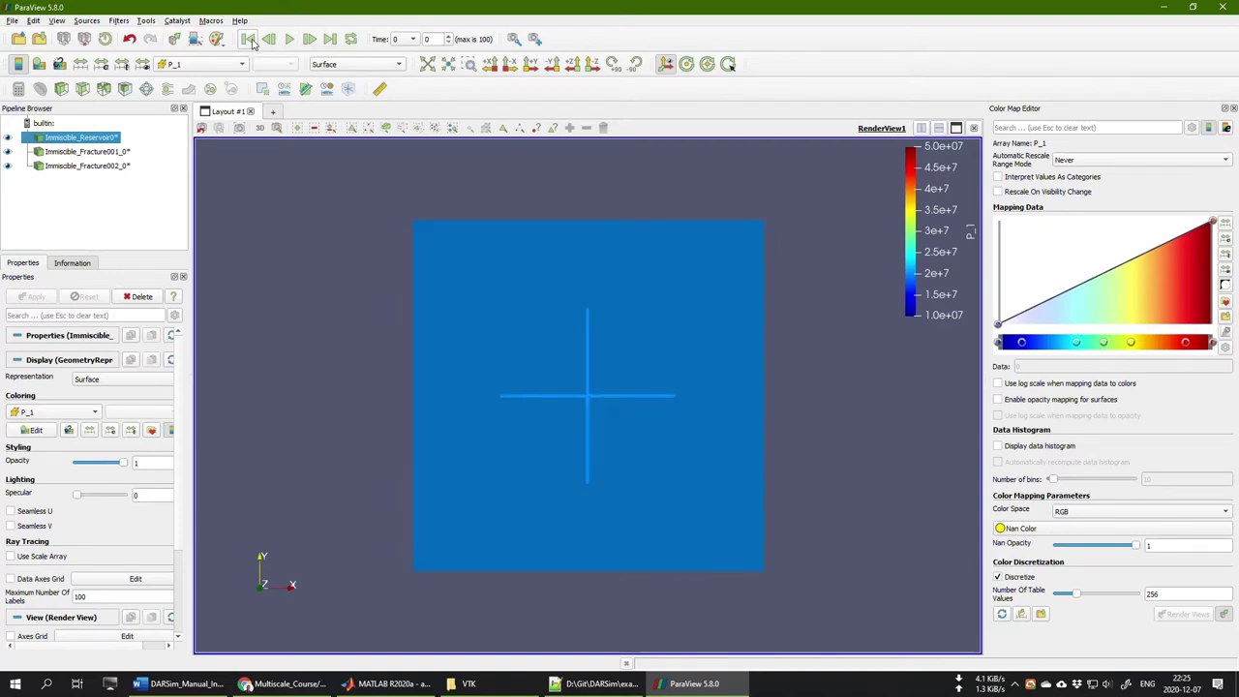
{"action": "left_click", "coordinate": [309, 44]}
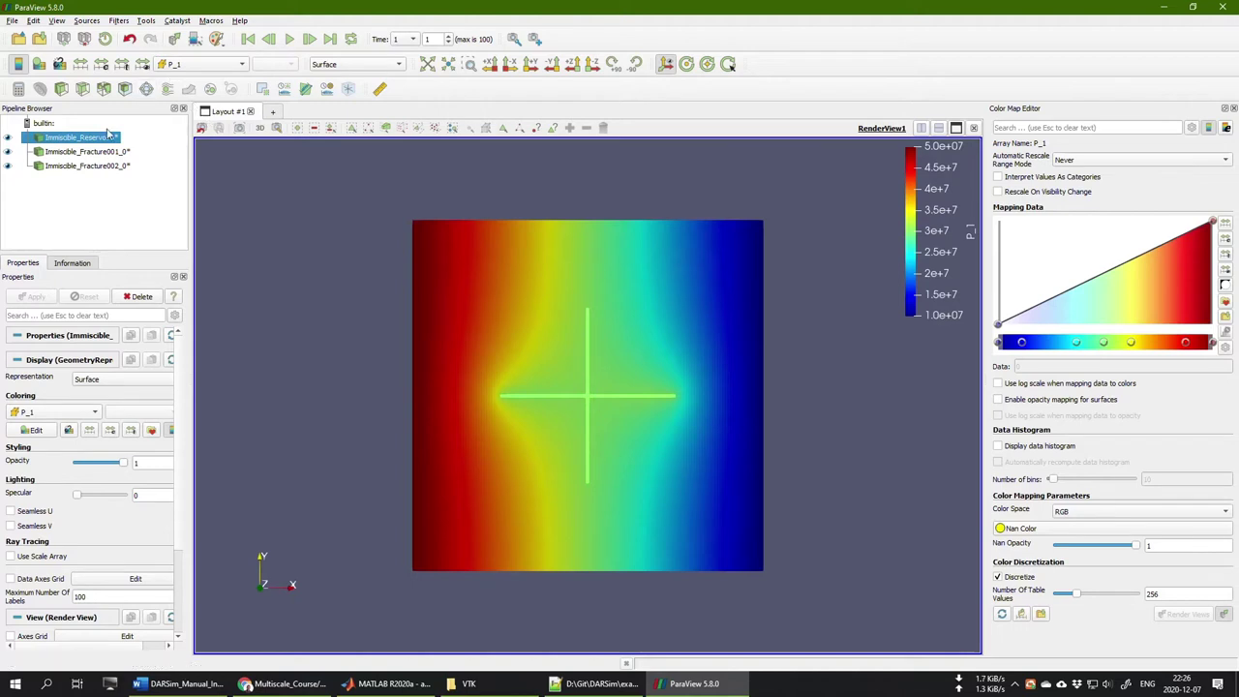
Color Immiscible_Reservoir by S_1 and apply the jet color preset
{"action": "left_click", "coordinate": [202, 65]}
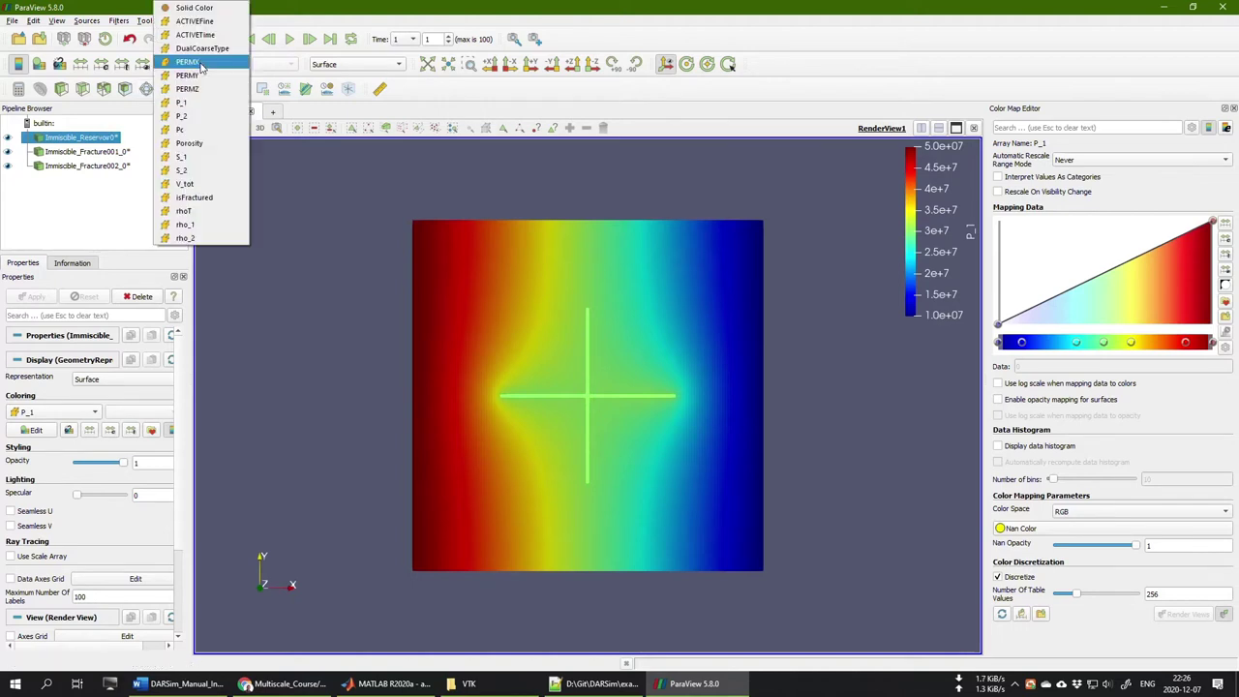
{"action": "left_click", "coordinate": [196, 159]}
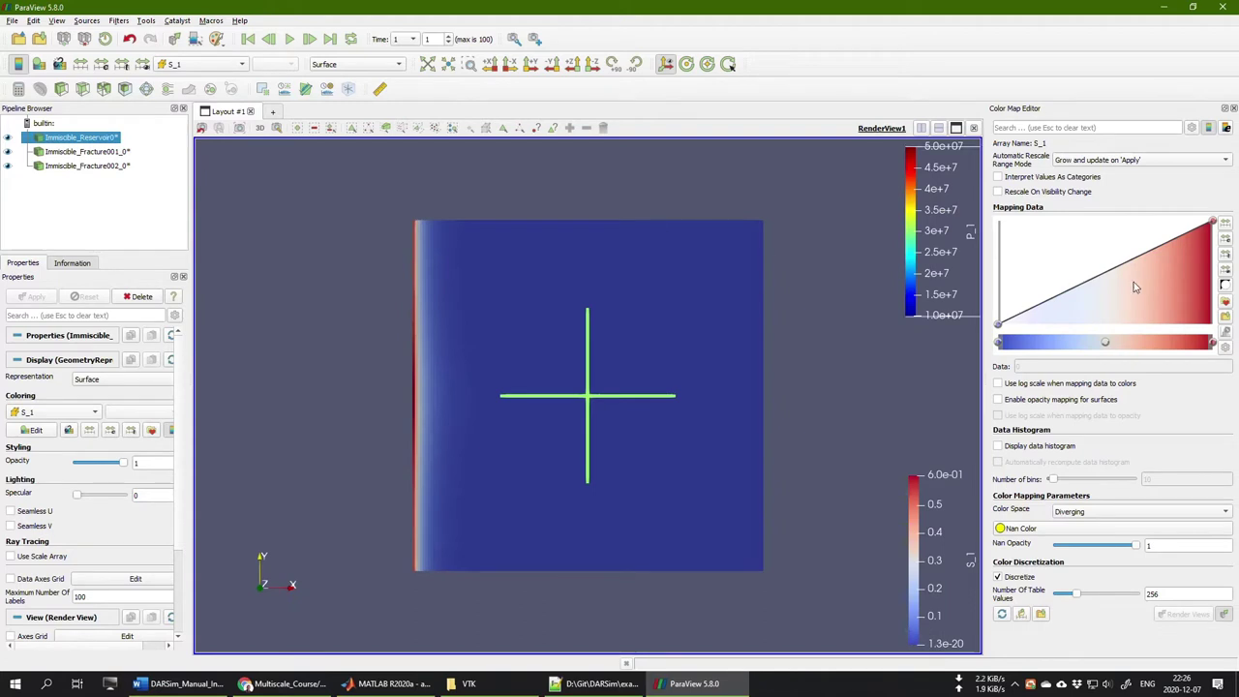
{"action": "left_click", "coordinate": [1224, 304]}
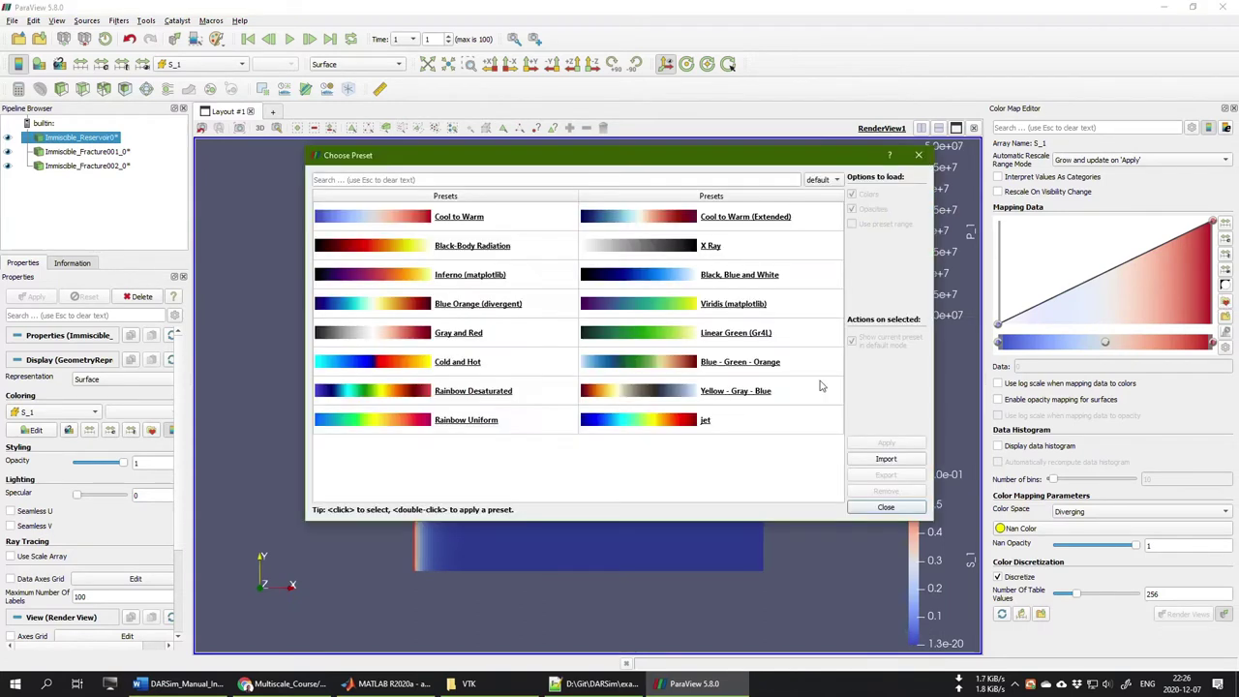
{"action": "left_click", "coordinate": [727, 424]}
{"action": "left_click", "coordinate": [880, 444]}
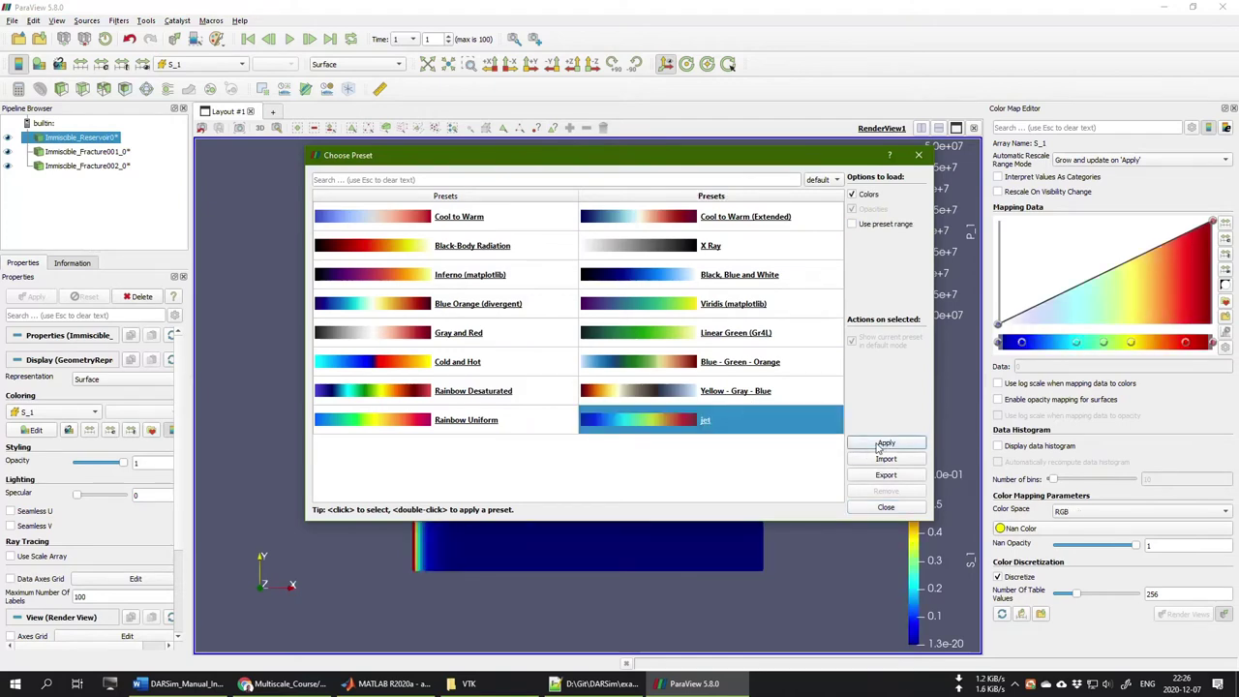
{"action": "left_click", "coordinate": [880, 508]}
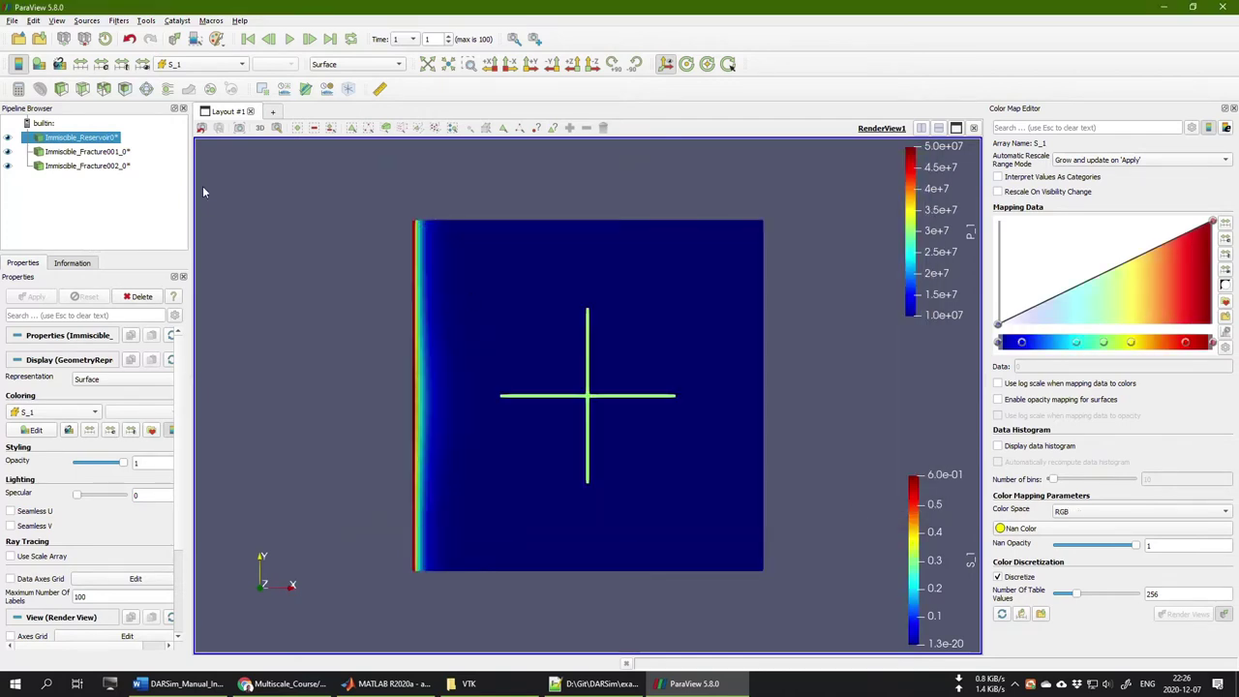
Color both Immiscible_Fracture001 and Immiscible_Fracture002 by S_1
{"action": "left_click", "coordinate": [77, 152]}
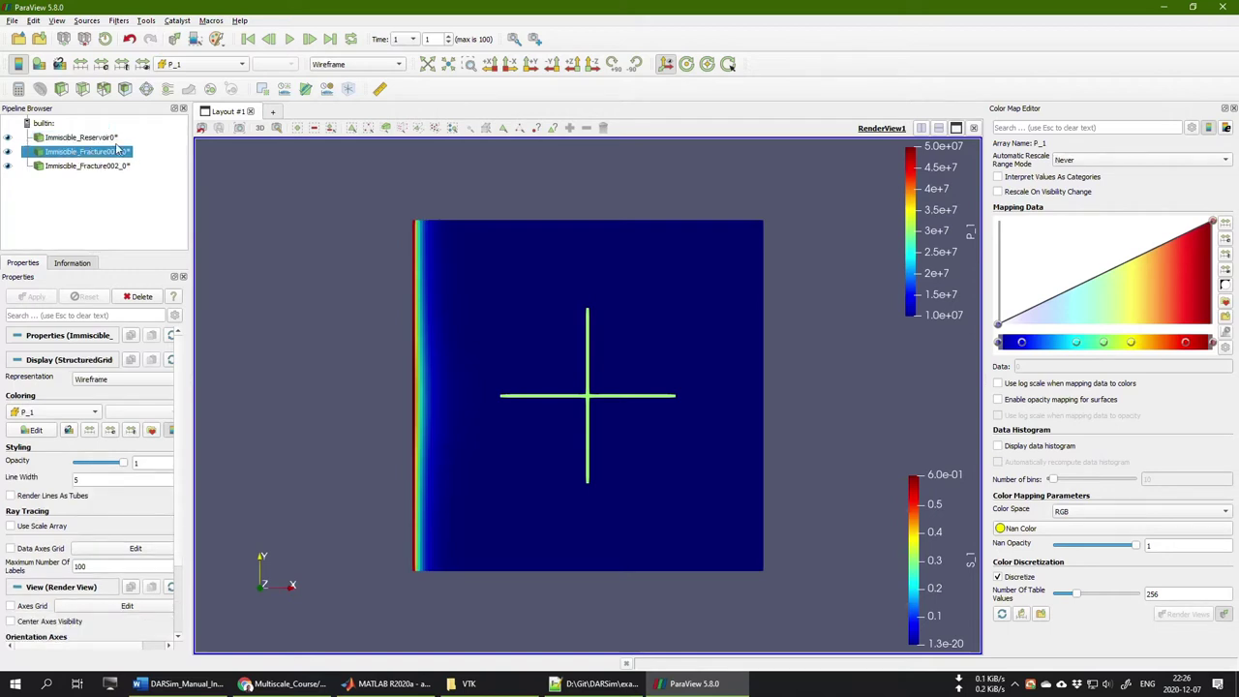
{"action": "left_click", "coordinate": [202, 64]}
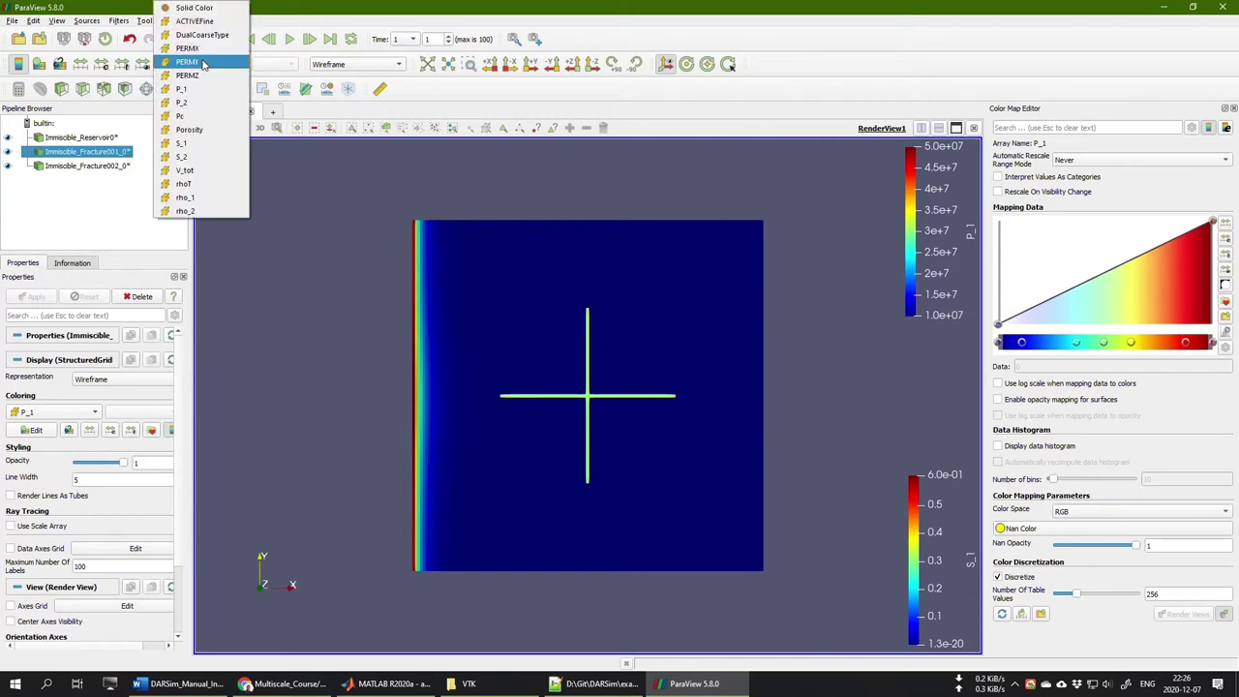
{"action": "left_click", "coordinate": [191, 140]}
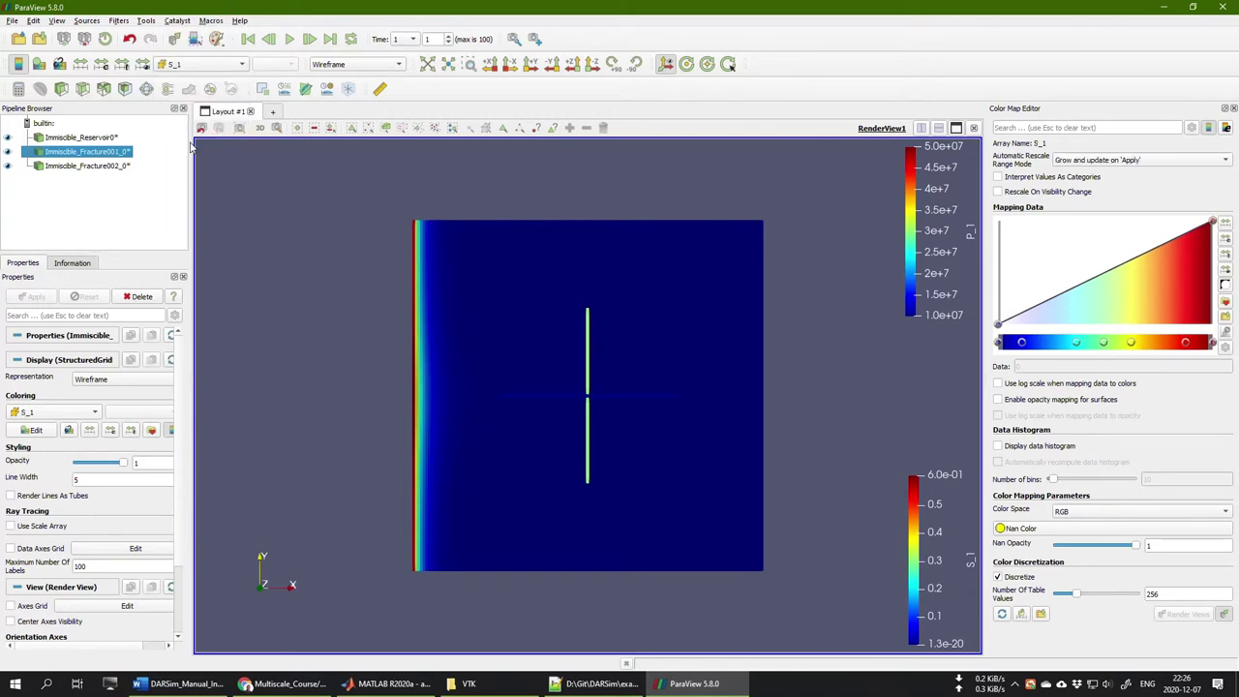
{"action": "left_click", "coordinate": [83, 167]}
{"action": "left_click", "coordinate": [200, 68]}
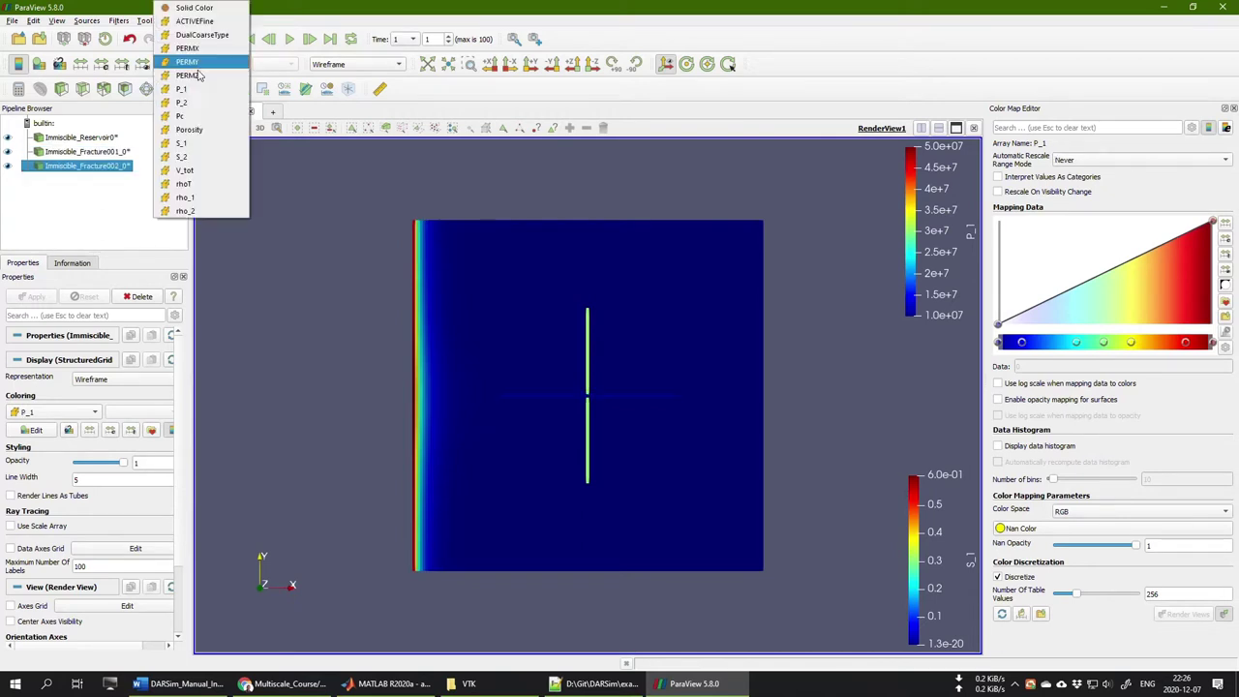
{"action": "left_click", "coordinate": [187, 145]}
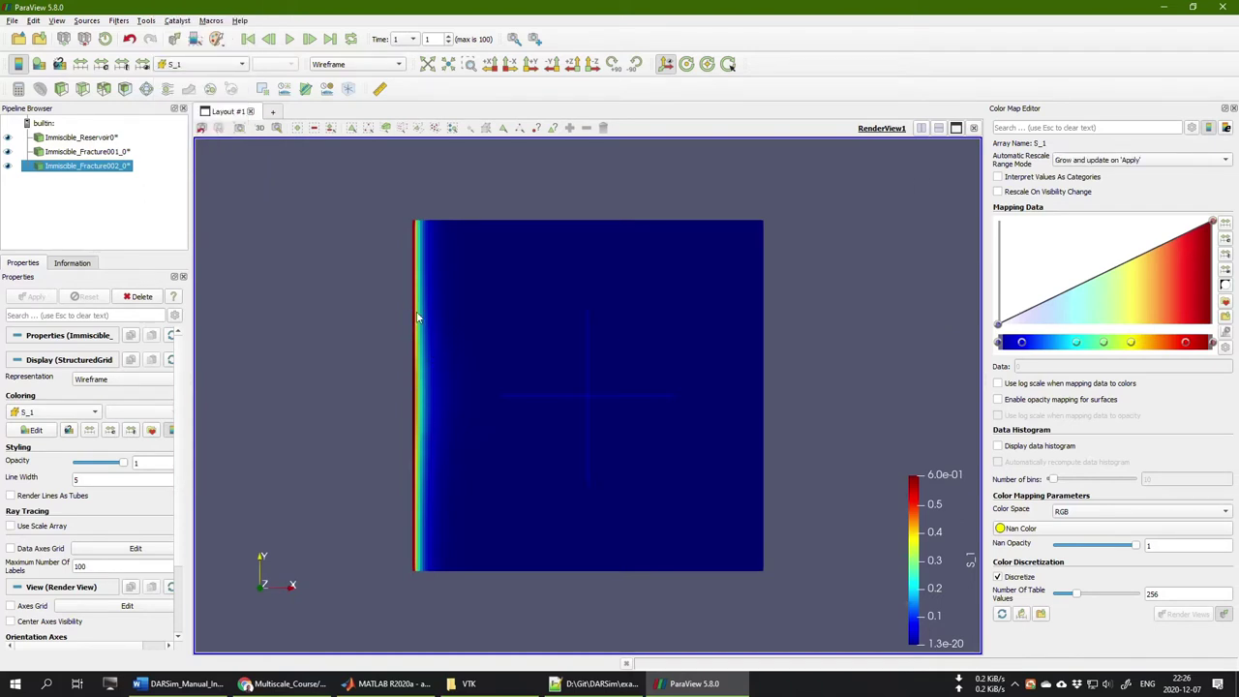
Step through the S_1 saturation timesteps, play them to the end, and replay the animation from timestep 0
{"action": "left_click", "coordinate": [310, 39]}
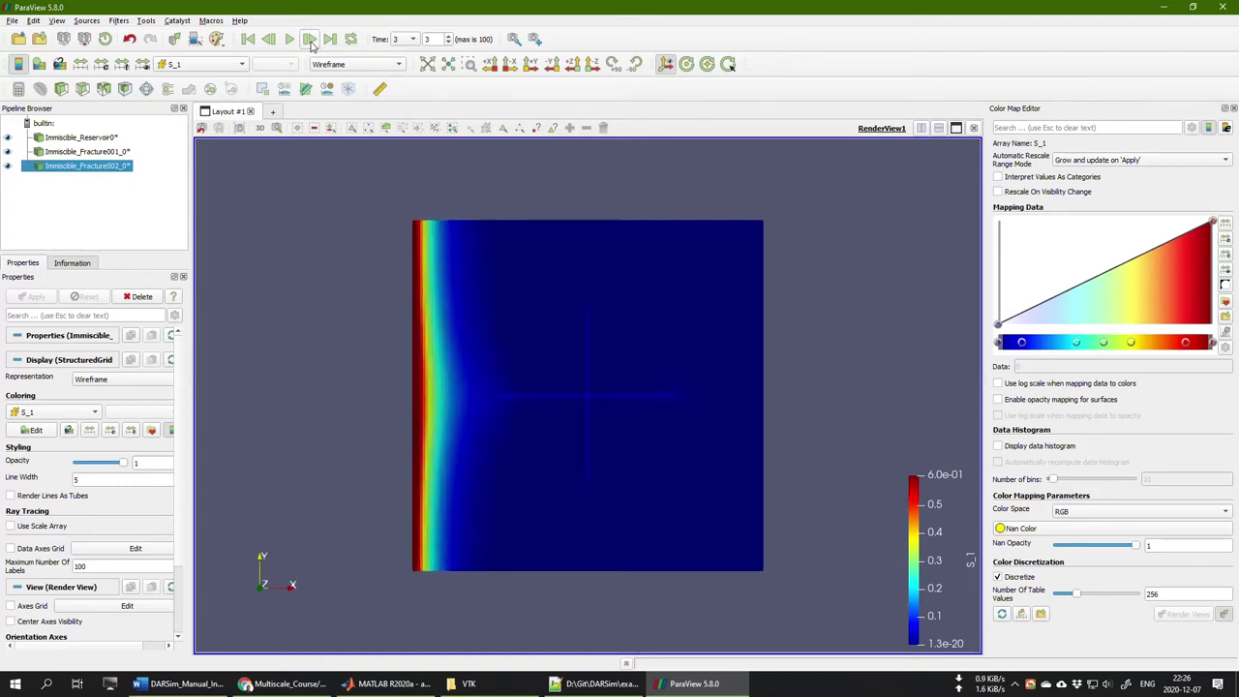
{"action": "left_click", "coordinate": [310, 40]}
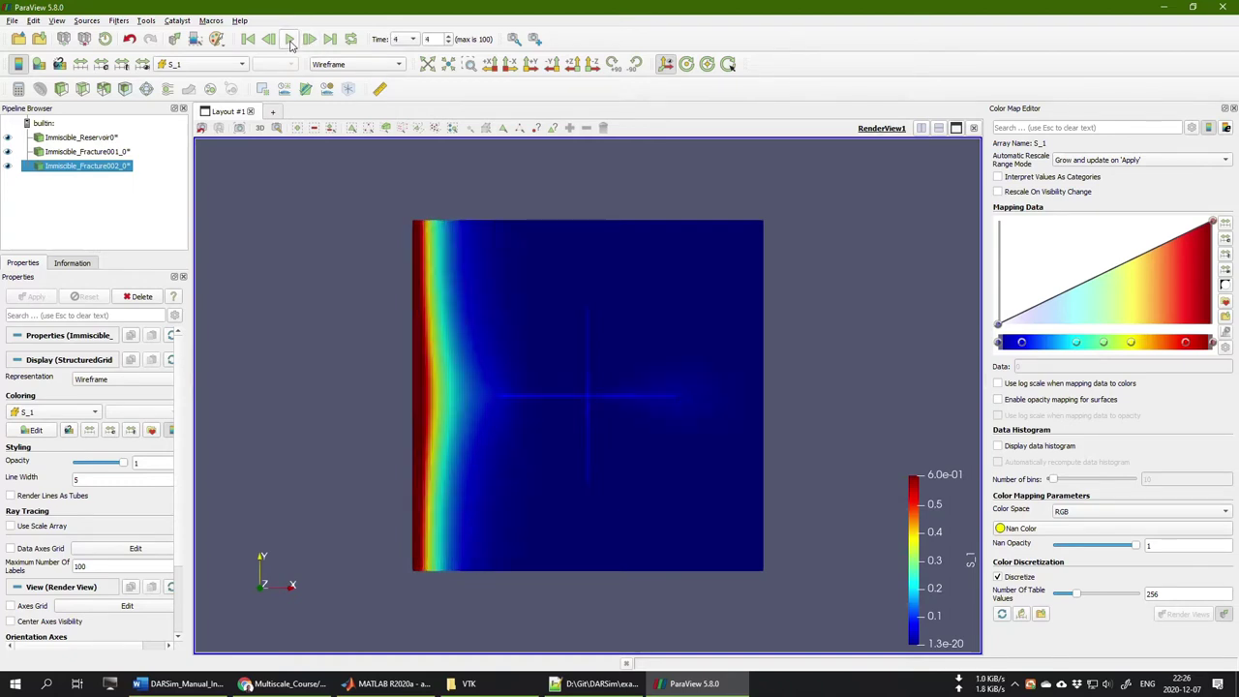
{"action": "left_click", "coordinate": [290, 40]}
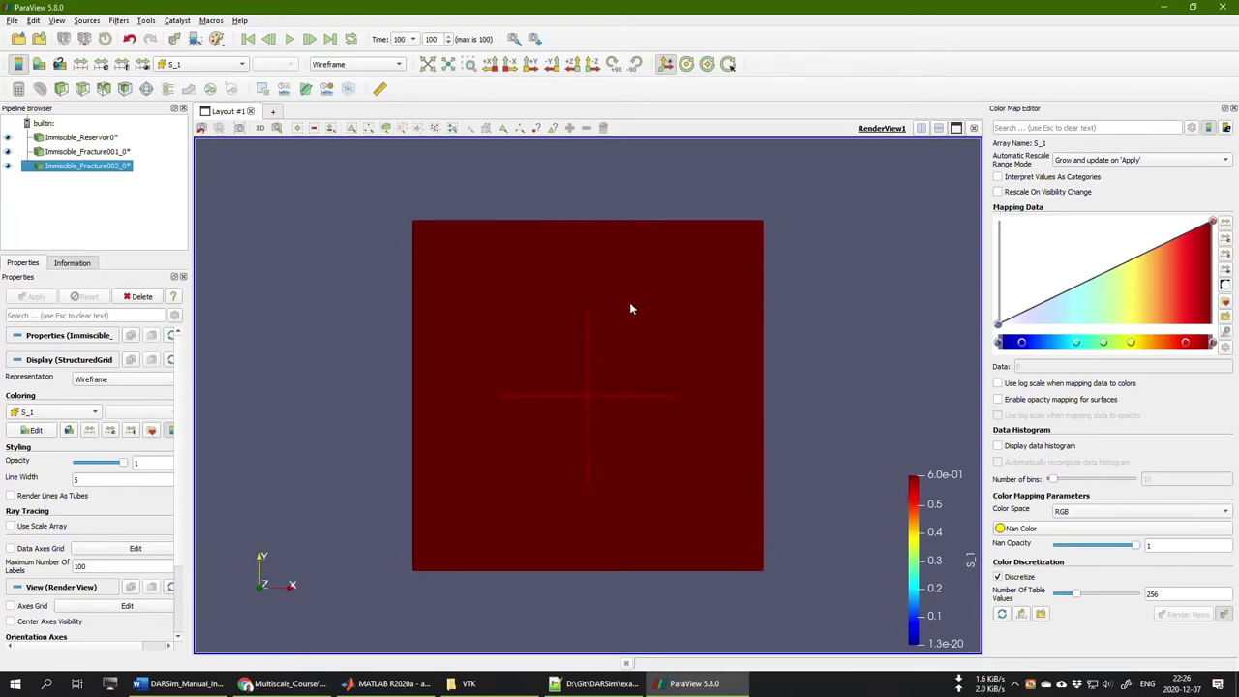
{"action": "left_click", "coordinate": [248, 39]}
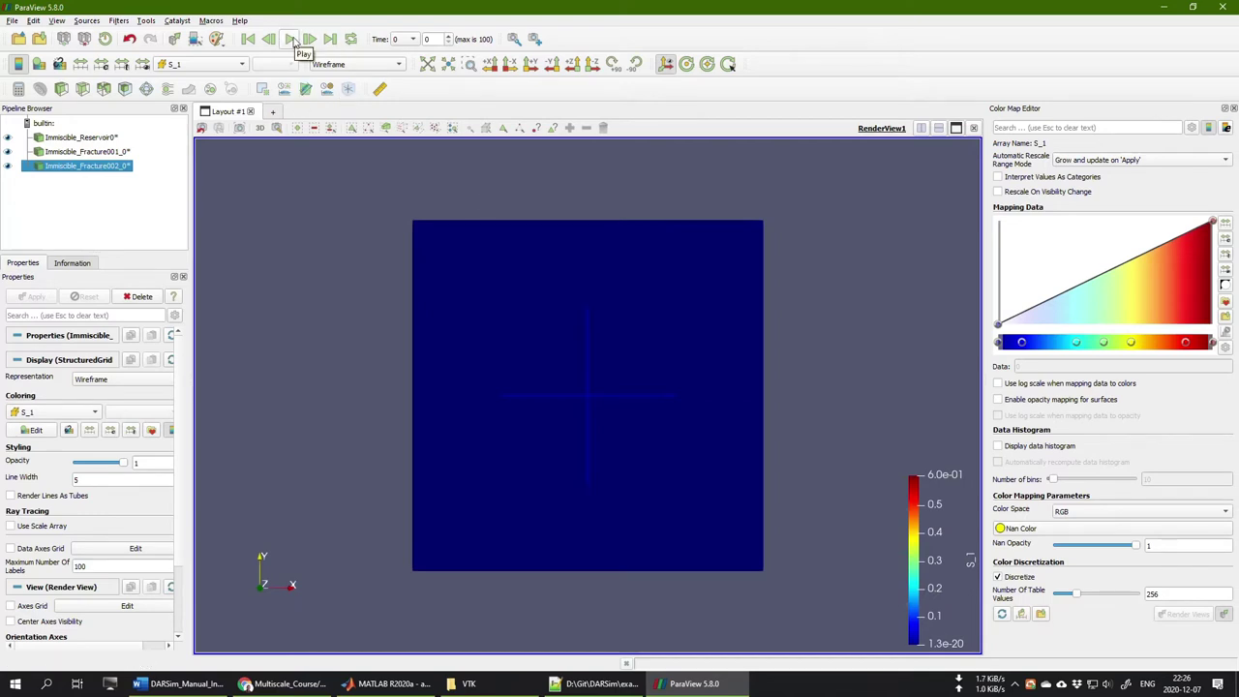
{"action": "left_click", "coordinate": [292, 39]}
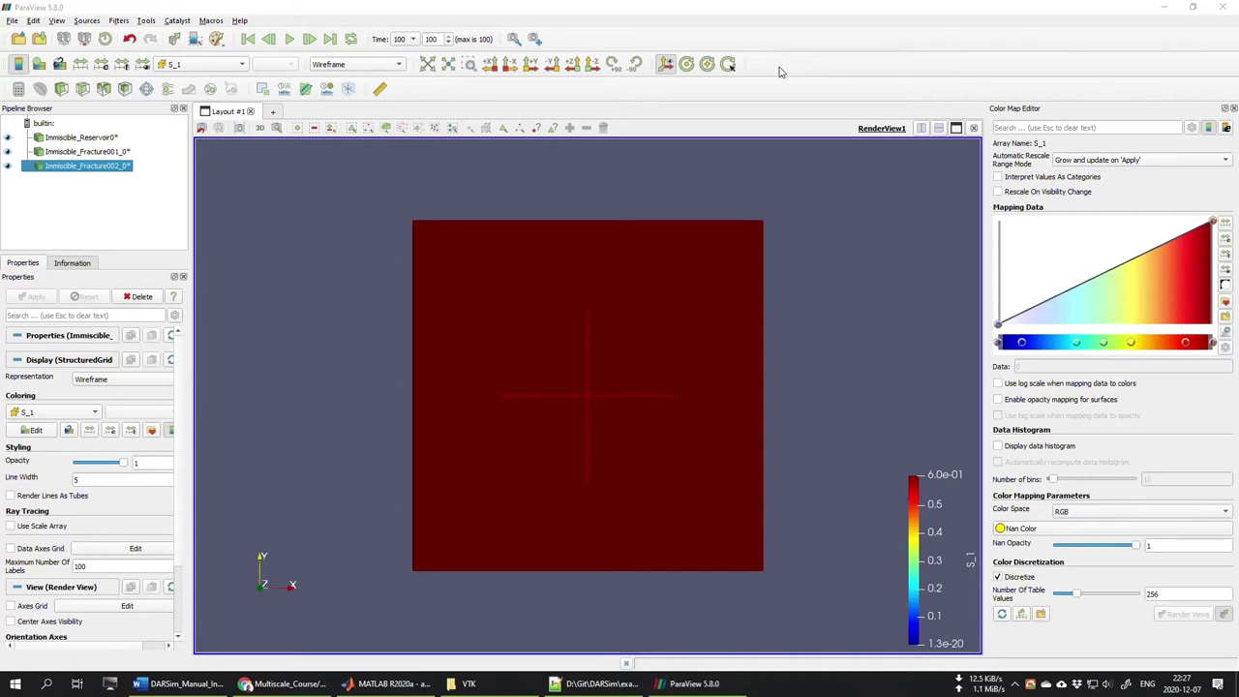
Switch to File Explorer and open the pEDFM_High_Perm case folder inside 02_Fractures_Cross_Shape
{"action": "left_click", "coordinate": [516, 680]}
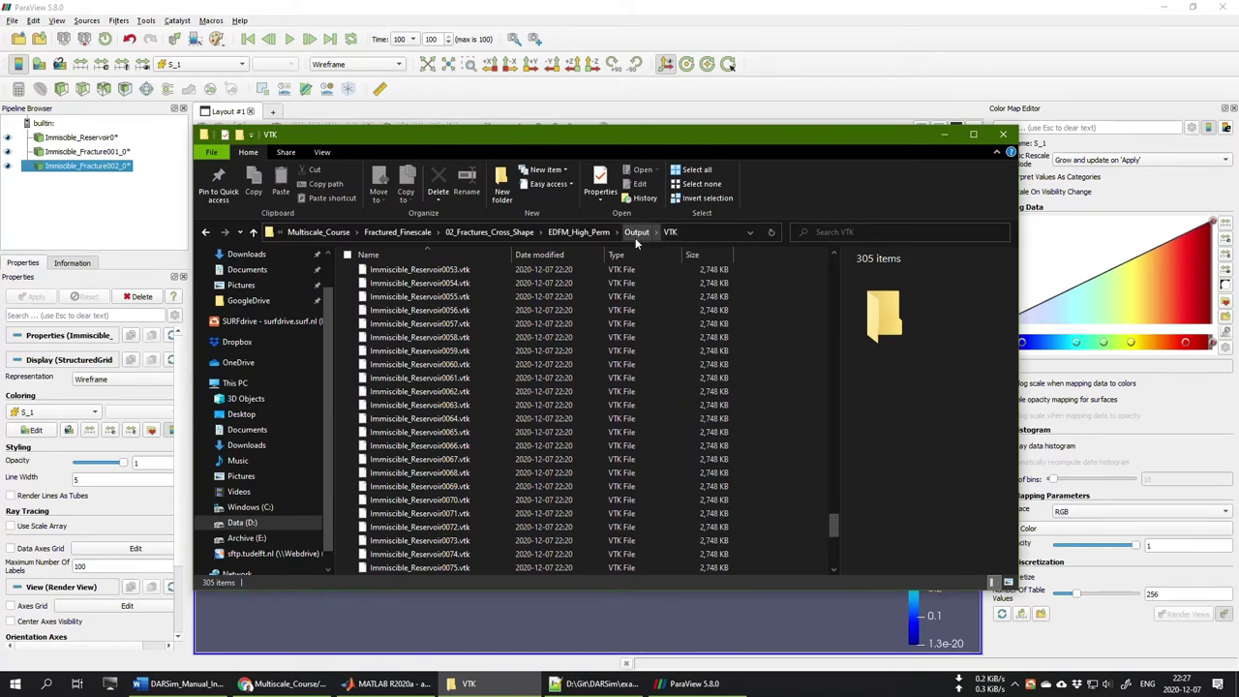
{"action": "left_click", "coordinate": [578, 233]}
{"action": "left_click", "coordinate": [558, 232]}
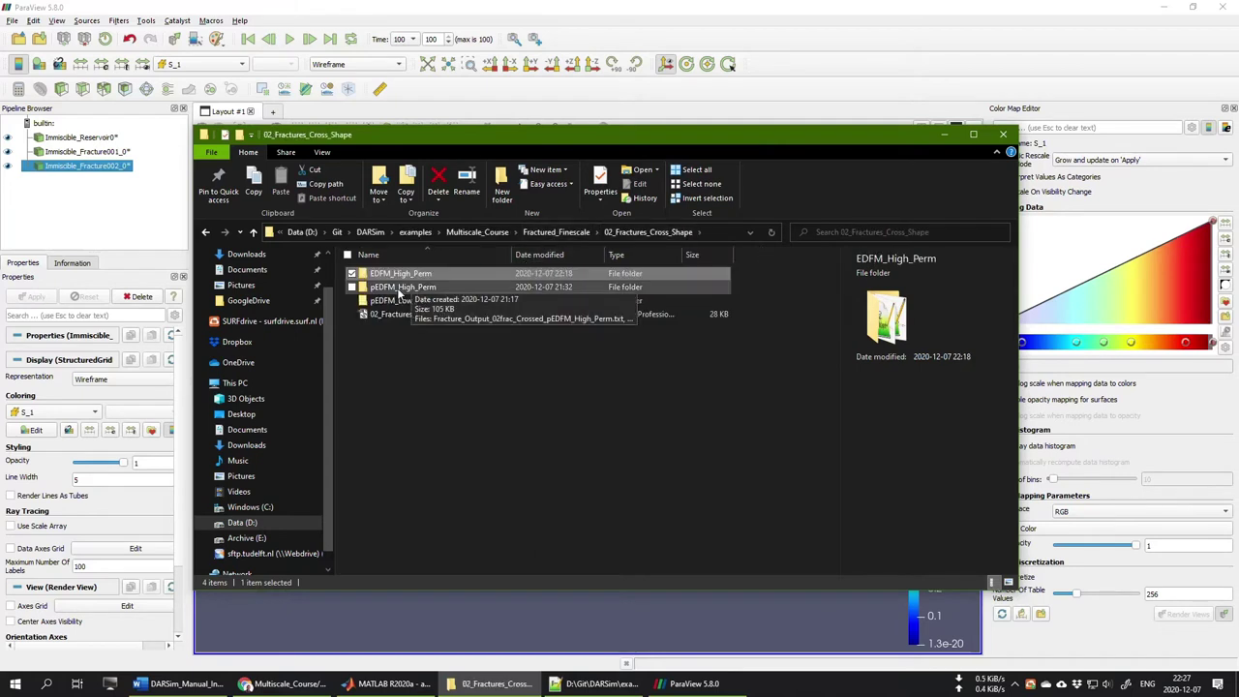
{"action": "left_click", "coordinate": [397, 288]}
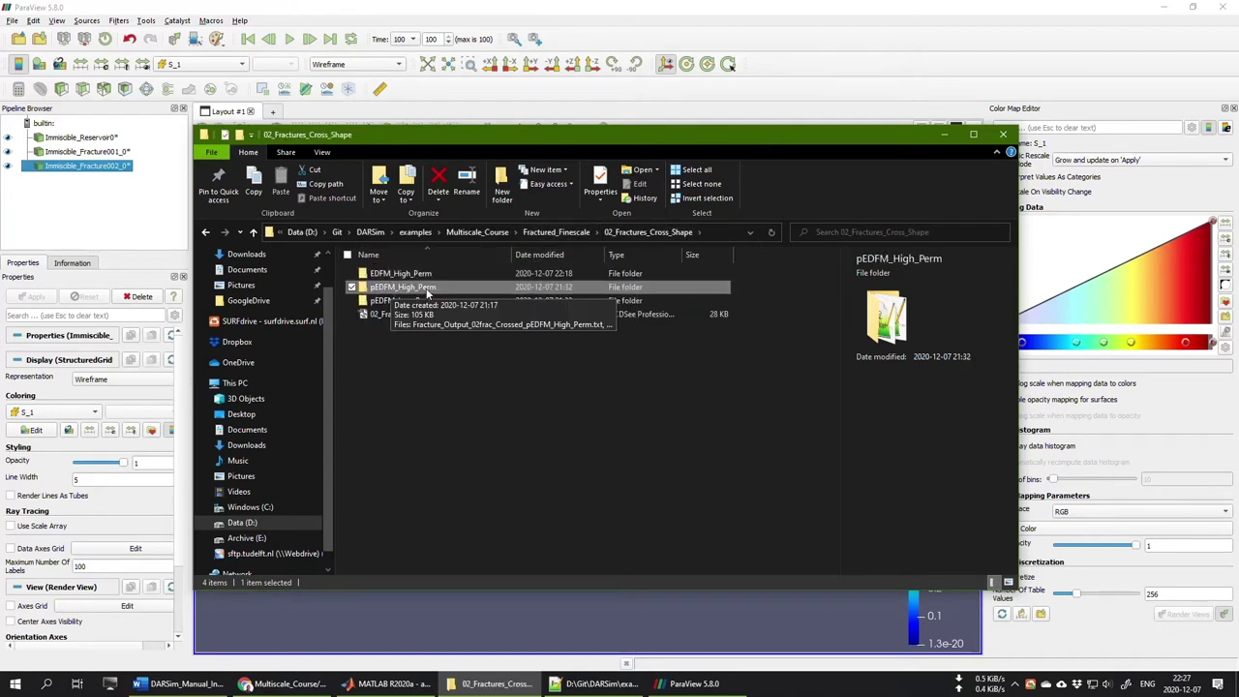
{"action": "double_click", "coordinate": [435, 288]}
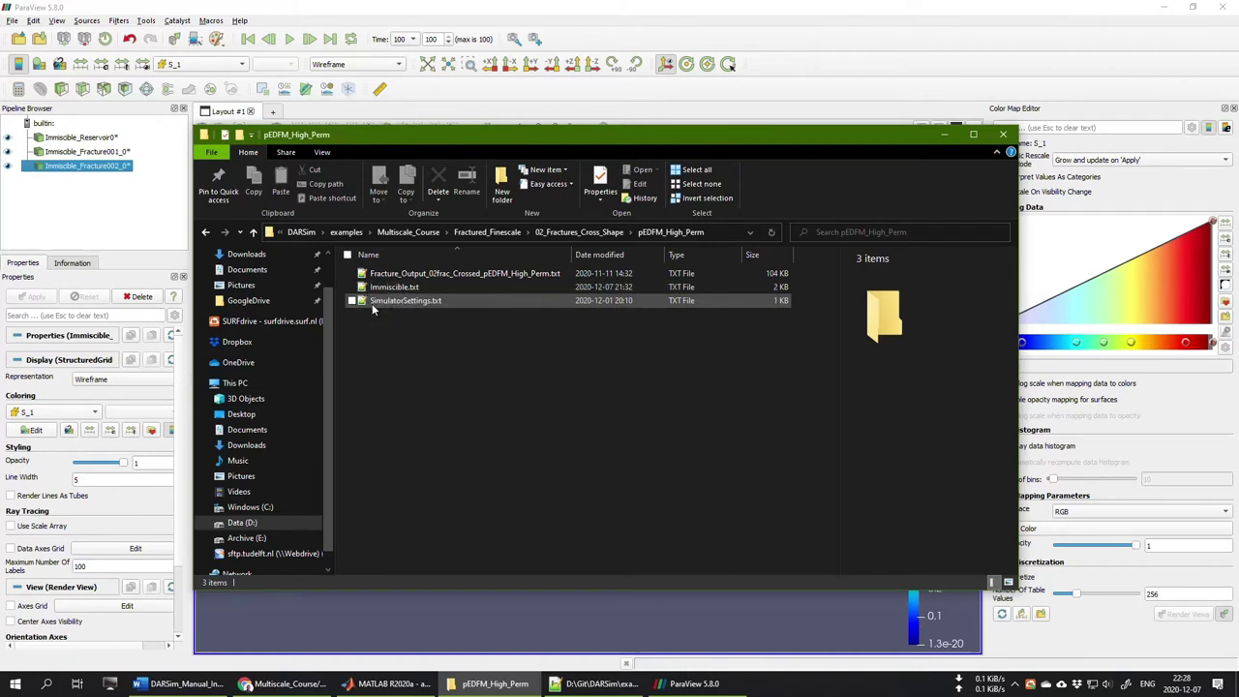
Open Fracture_Output_02frac_Crossed_pEDFM_High_Perm.txt and examine its FRACTURE_MODEL_TYPE entry
{"action": "double_click", "coordinate": [451, 275]}
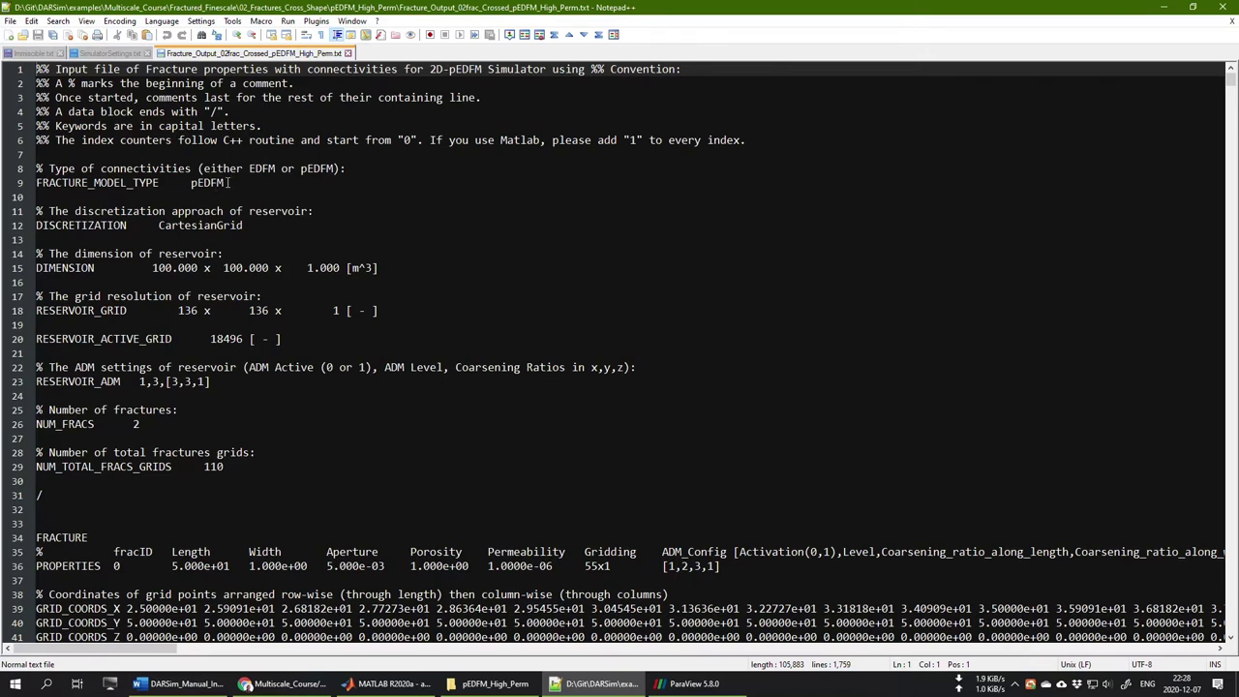
{"action": "left_click_drag", "start_coordinate": [224, 183], "coordinate": [190, 184]}
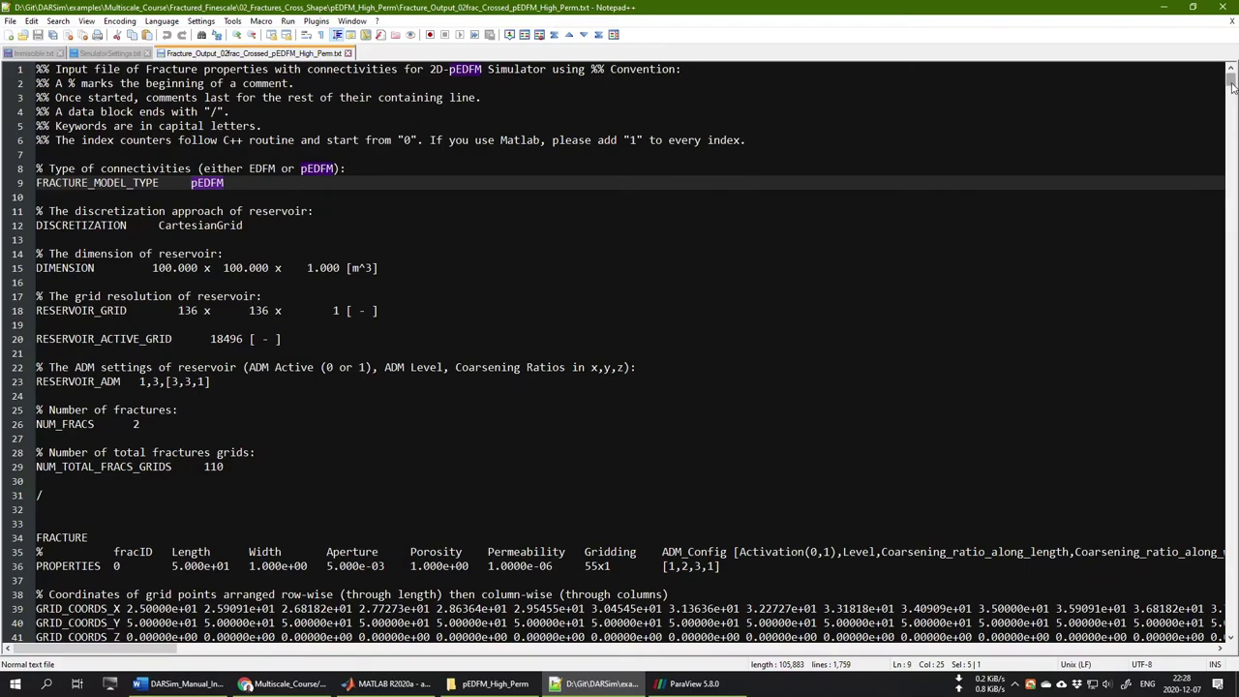
{"action": "left_click_drag", "start_coordinate": [1230, 83], "coordinate": [1193, 67]}
{"action": "left_click", "coordinate": [419, 181]}
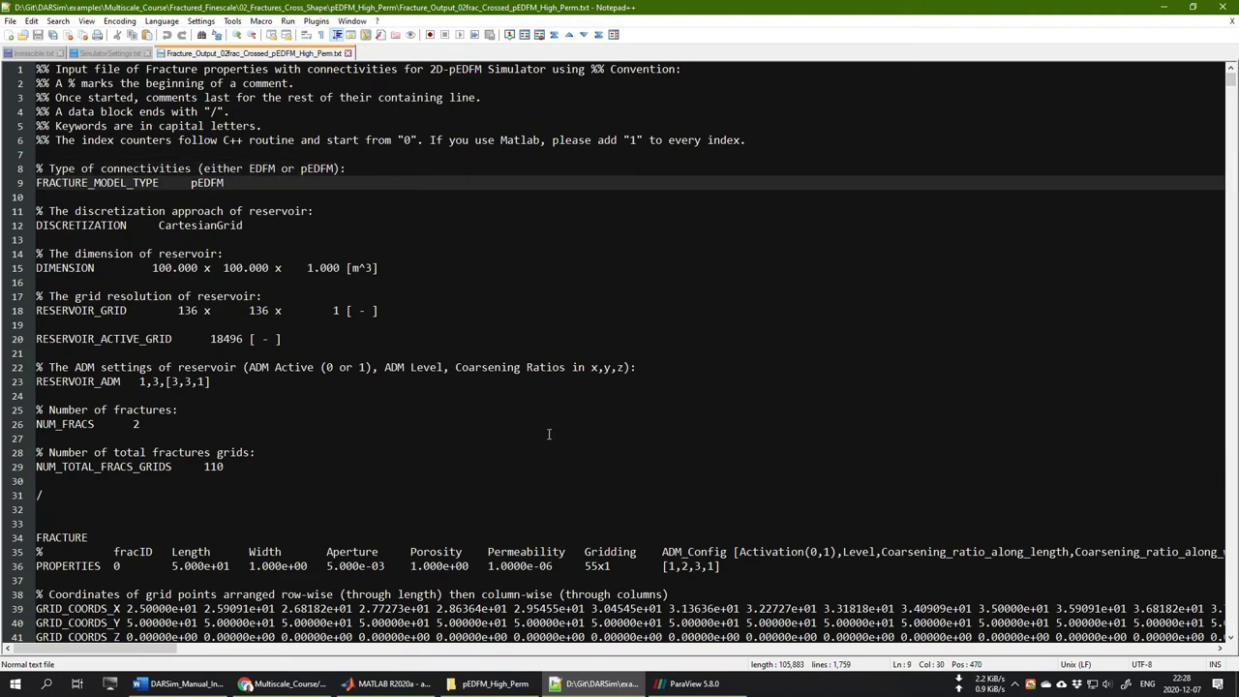
Copy the full path of the pEDFM_High_Perm folder from File Explorer
{"action": "left_click", "coordinate": [387, 683]}
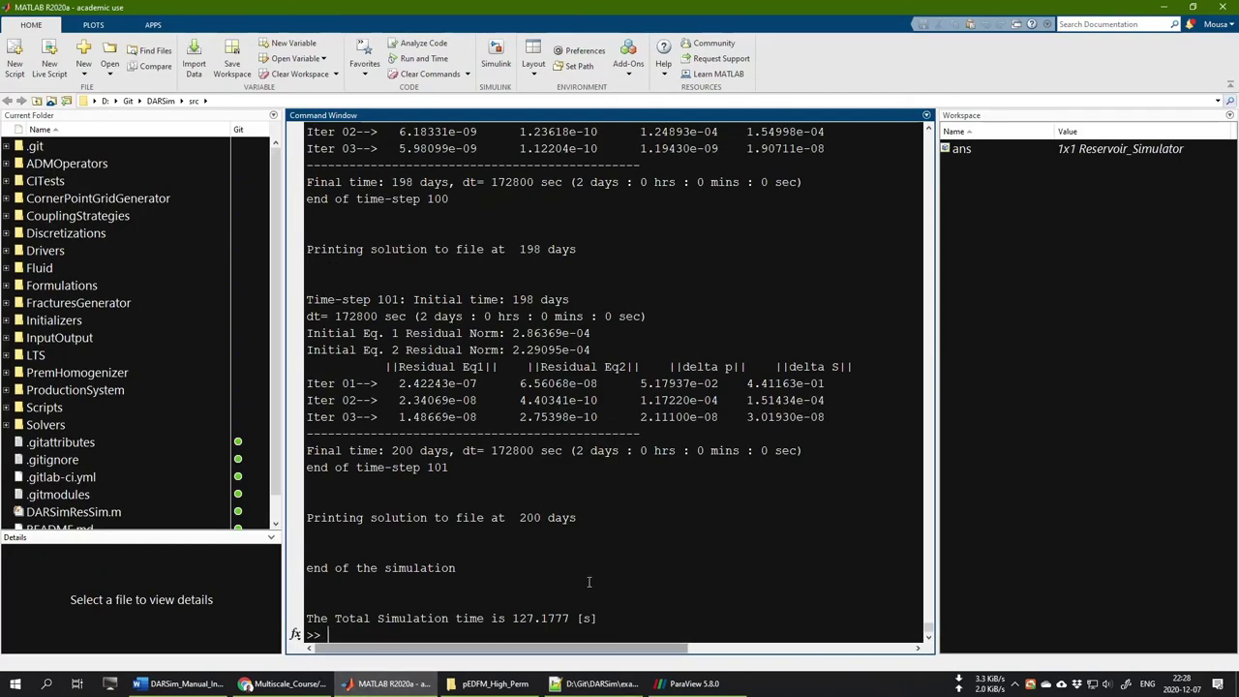
{"action": "left_click", "coordinate": [489, 683]}
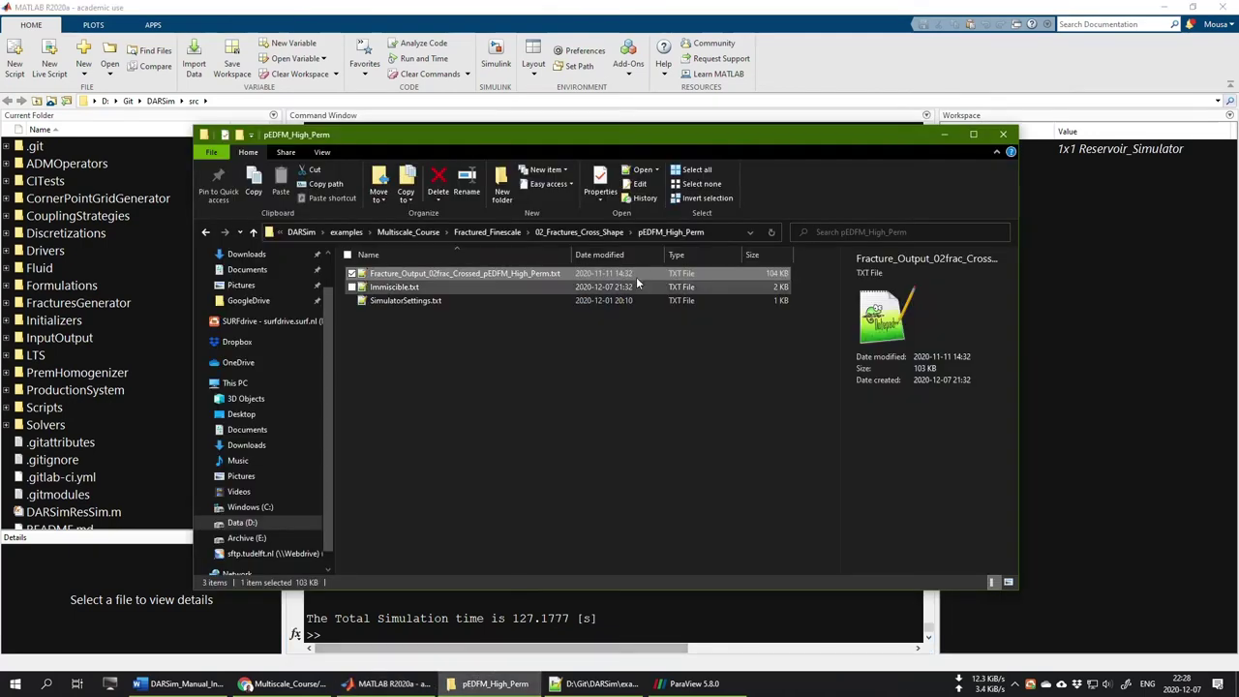
{"action": "left_click", "coordinate": [719, 233]}
{"action": "right_click", "coordinate": [334, 235]}
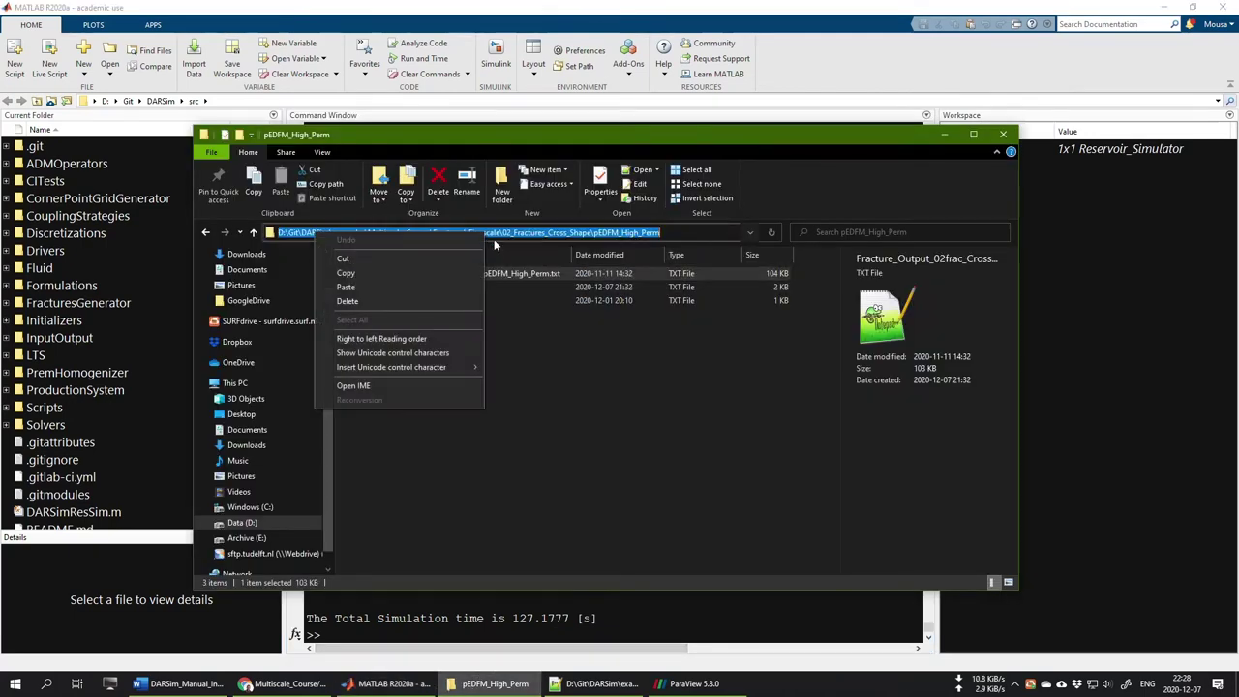
{"action": "left_click", "coordinate": [428, 271]}
Switch to MATLAB and write a DARSimResSim('',''); call with the copied pEDFM_High_Perm folder path as its first argument
{"action": "left_click", "coordinate": [651, 611]}
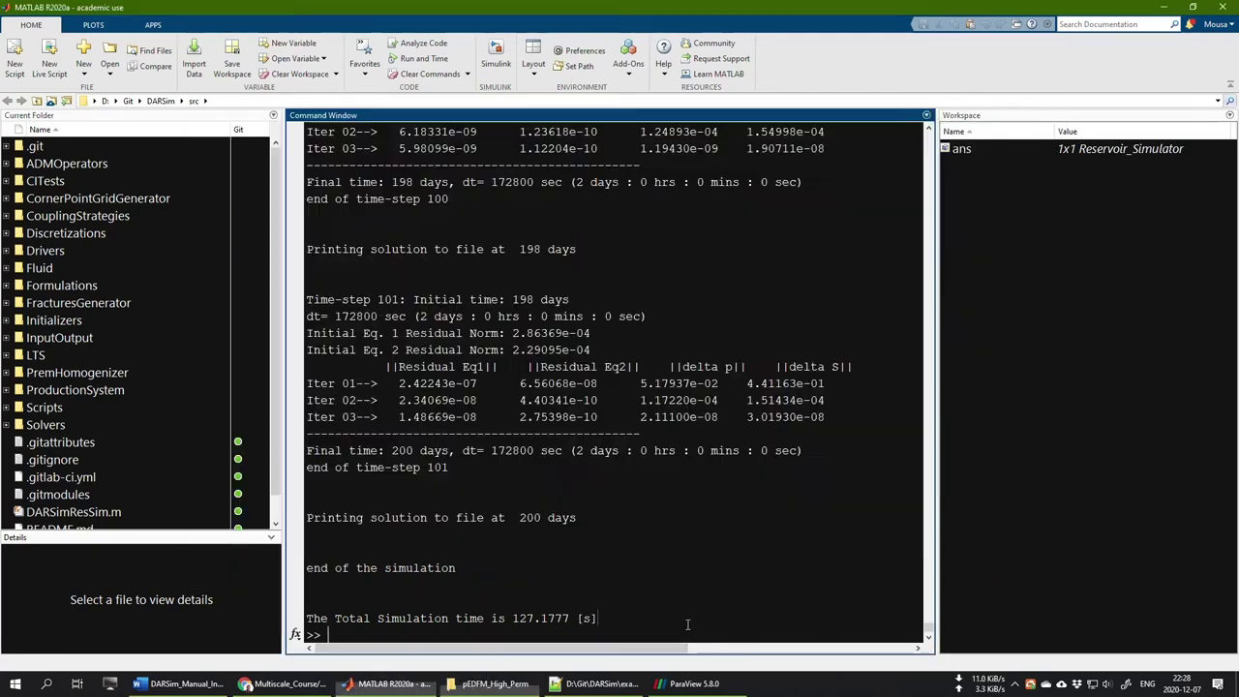
{"action": "type", "text": "DARS"}
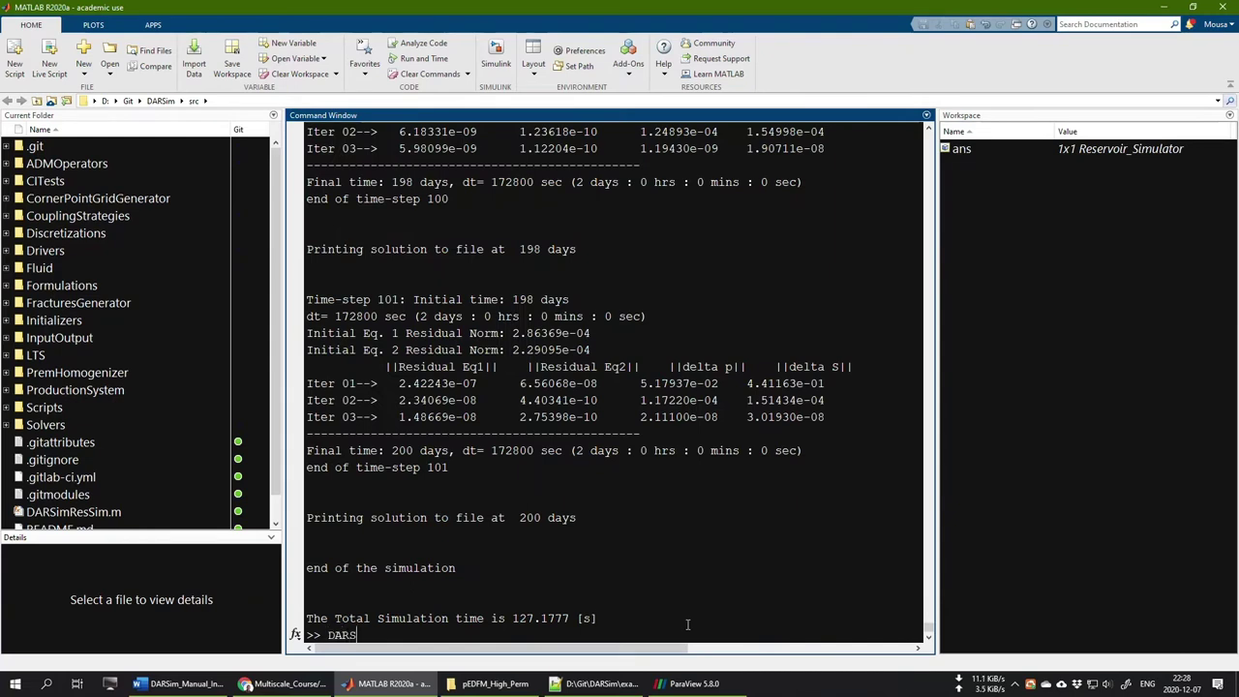
{"action": "type", "text": "imResSim"}
{"action": "type", "text": "()"}
{"action": "type", "text": "'','');"}
{"action": "left_click", "coordinate": [426, 634]}
{"action": "right_click", "coordinate": [427, 634]}
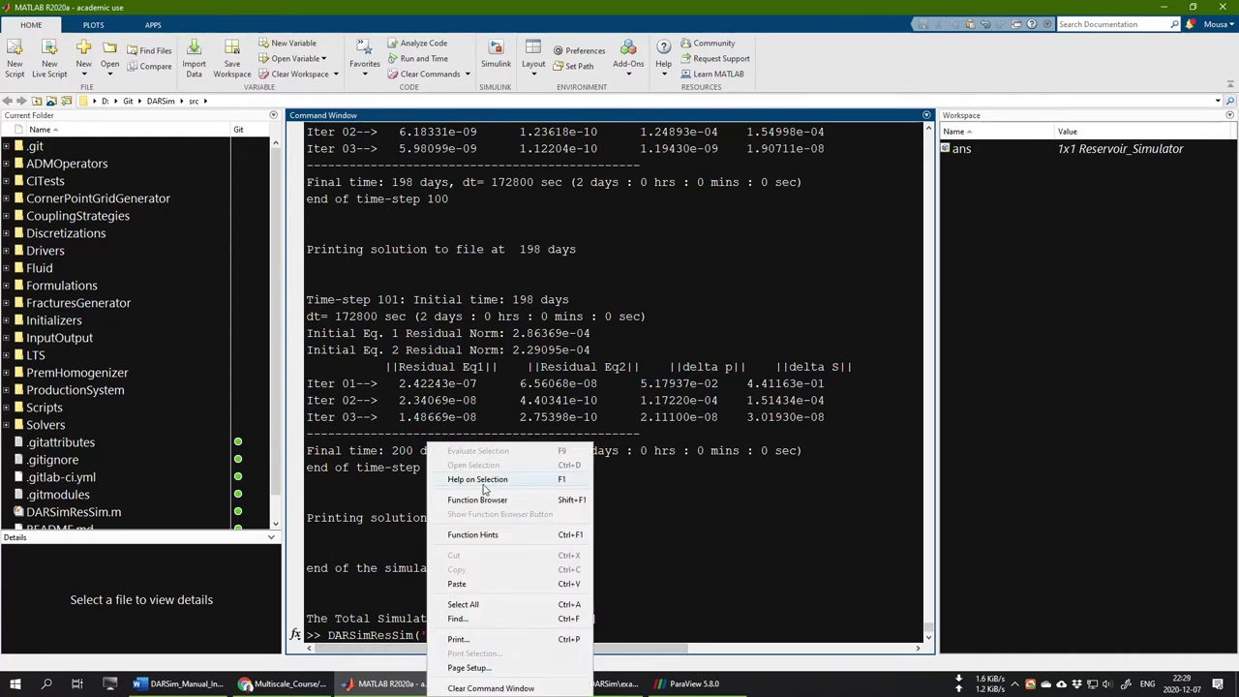
{"action": "left_click", "coordinate": [458, 584]}
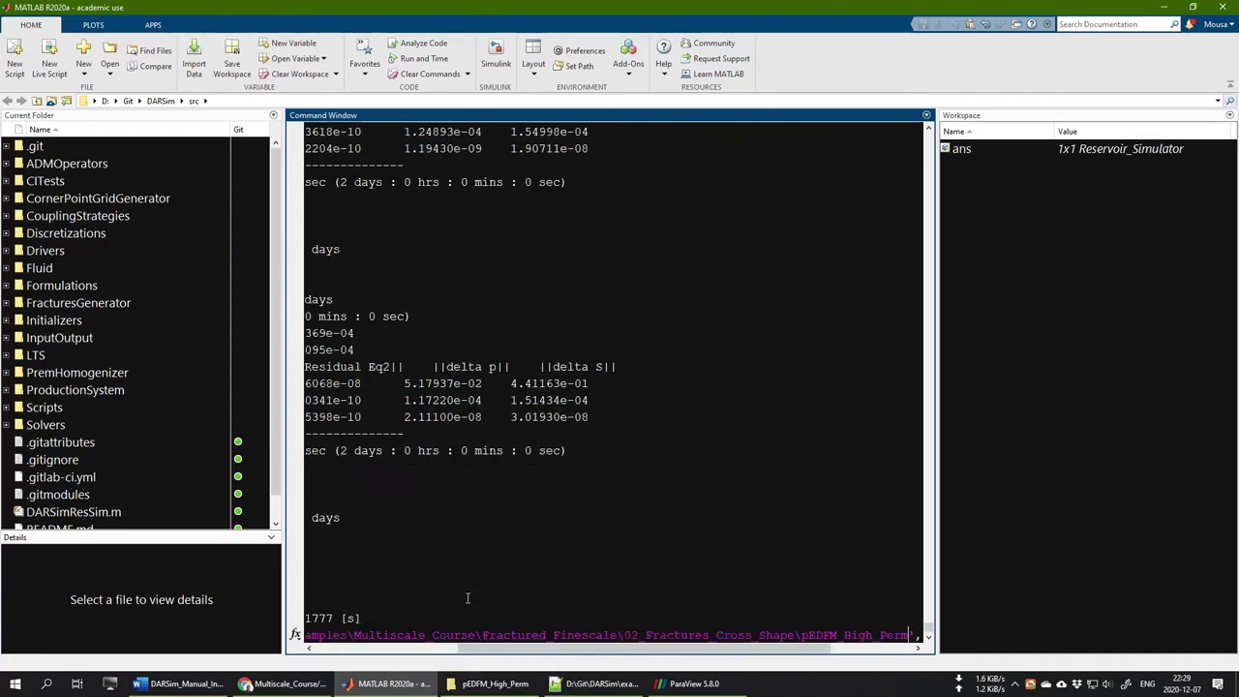
{"action": "left_click_drag", "start_coordinate": [769, 654], "coordinate": [822, 654]}
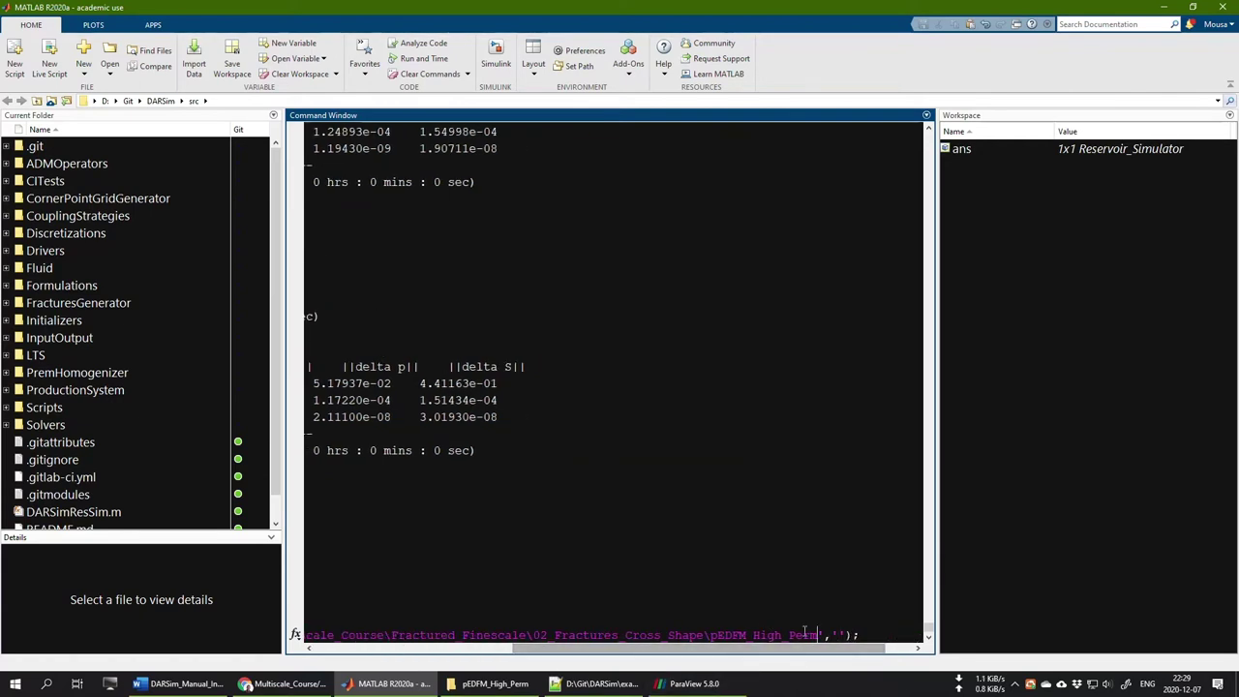
Switch to File Explorer and copy the full file name Immiscible.txt in the pEDFM_High_Perm folder
{"action": "left_click", "coordinate": [494, 683]}
{"action": "left_click", "coordinate": [396, 287]}
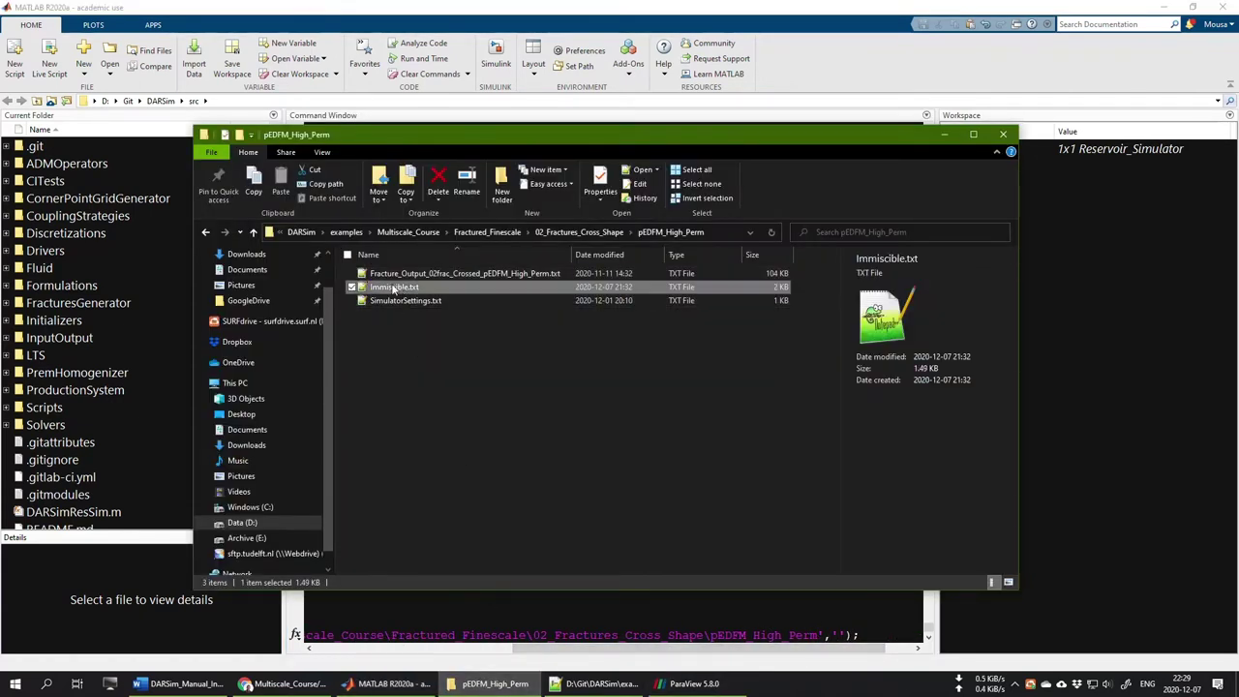
{"action": "left_click", "coordinate": [411, 287]}
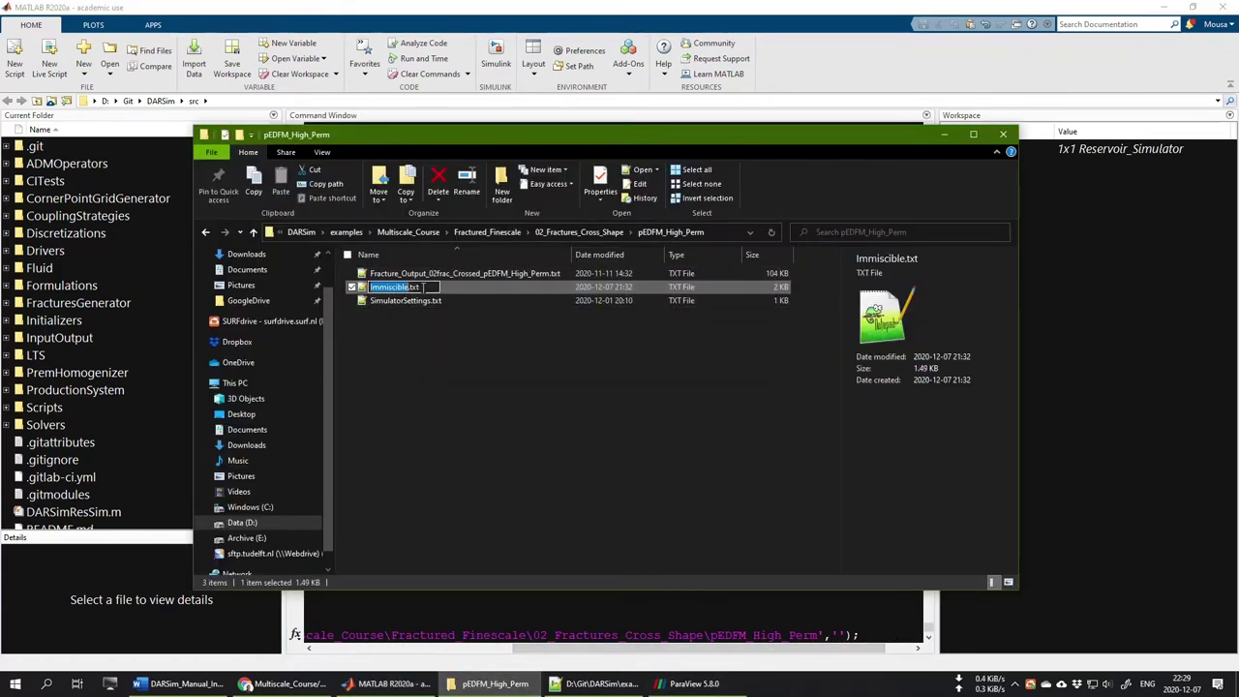
{"action": "right_click", "coordinate": [376, 289]}
{"action": "left_click", "coordinate": [345, 334]}
Insert Immiscible.txt as the second argument of the DARSimResSim call in MATLAB and run the simulation
{"action": "left_click", "coordinate": [870, 631]}
{"action": "right_click", "coordinate": [840, 636]}
{"action": "left_click", "coordinate": [868, 585]}
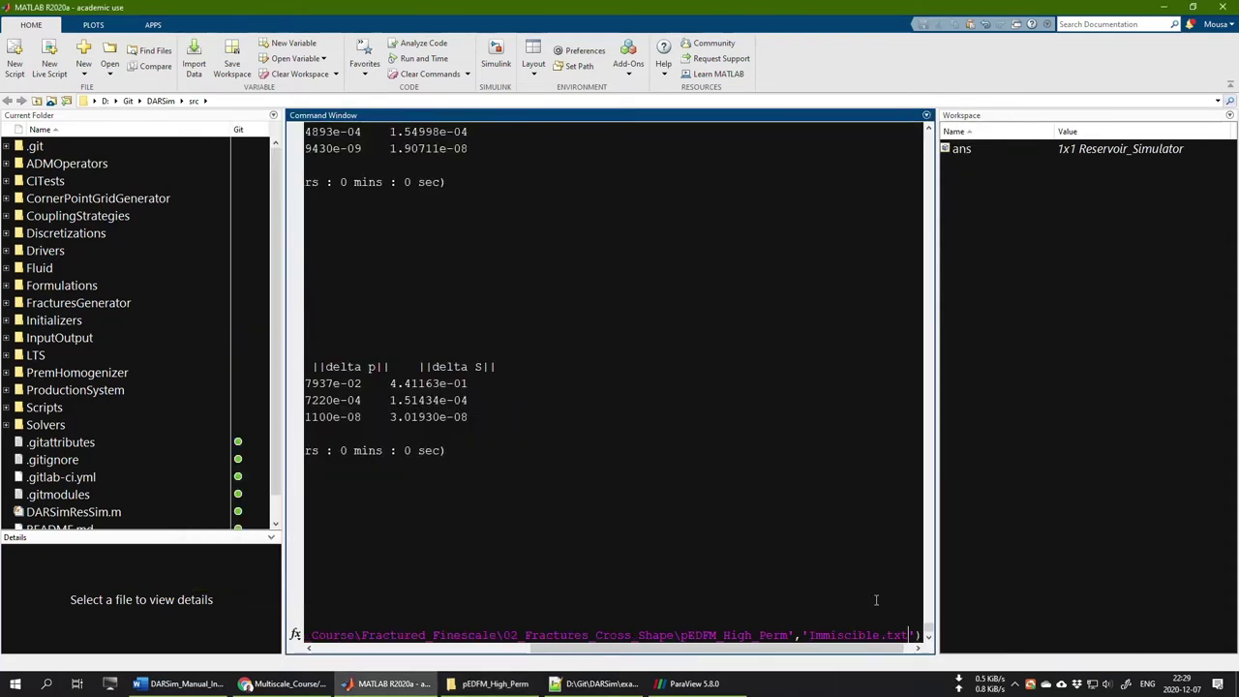
{"action": "left_click_drag", "start_coordinate": [908, 636], "coordinate": [947, 637]}
{"action": "left_click", "coordinate": [920, 636]}
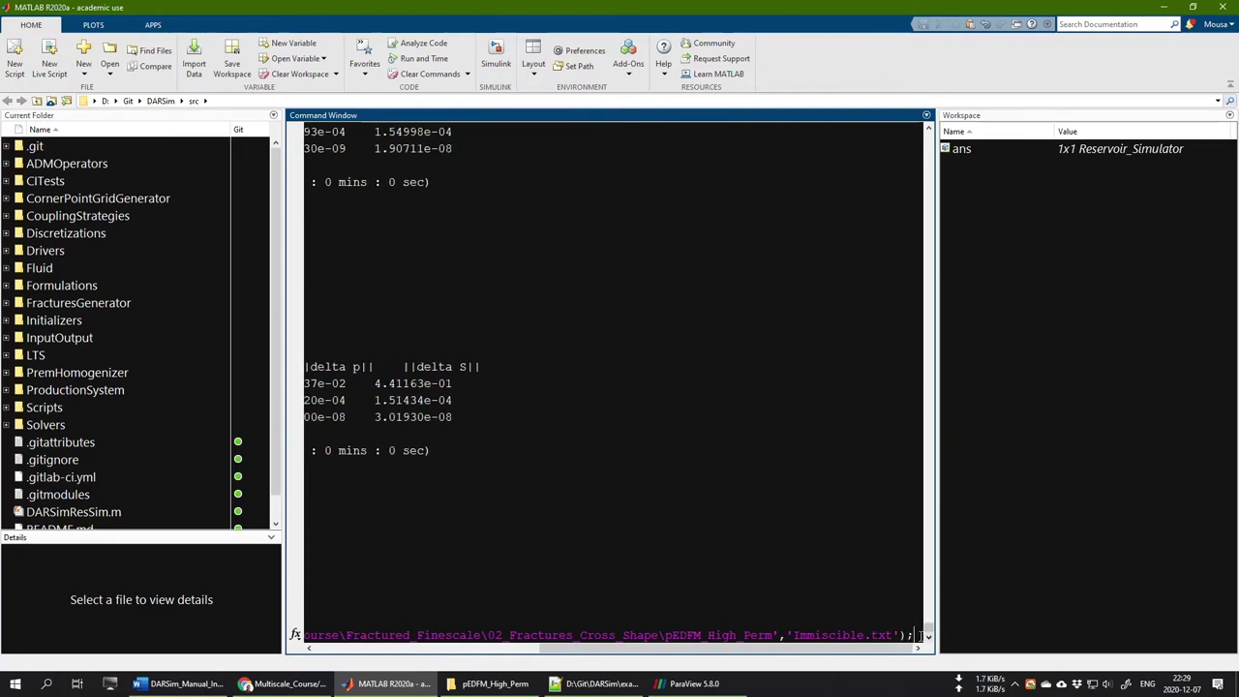
{"action": "key", "text": "Return"}
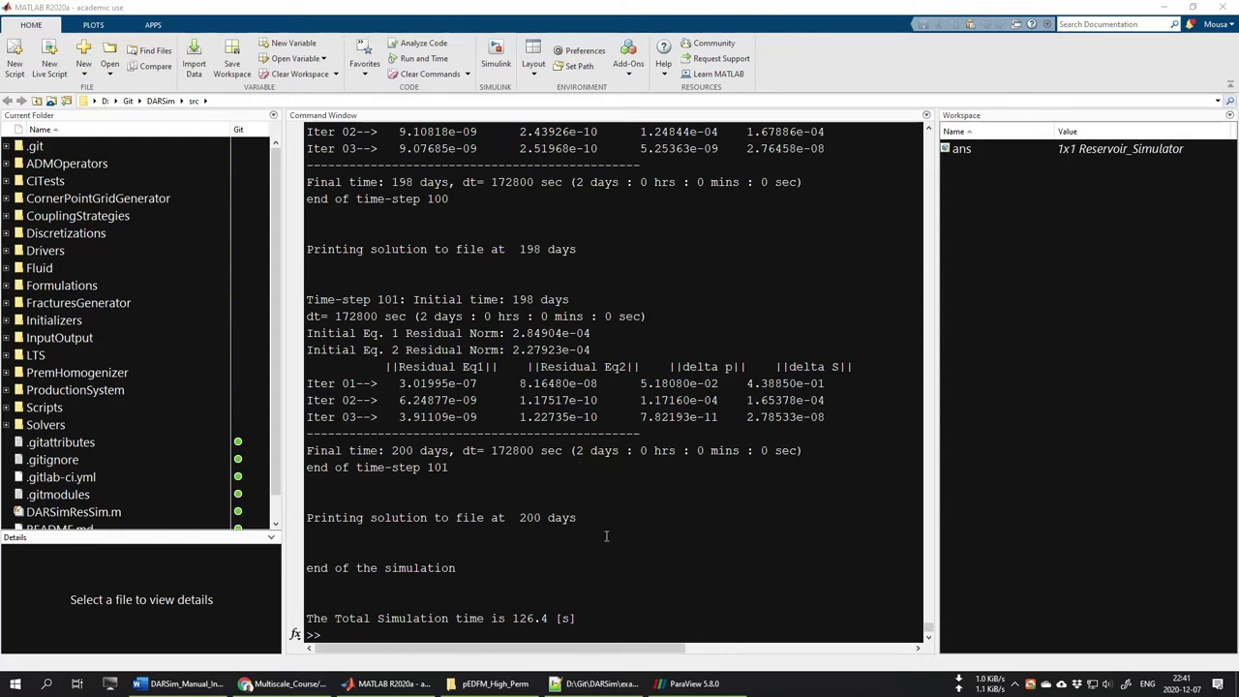
Switch to ParaView and rename its window to EDFM_High_Perm
{"action": "left_click", "coordinate": [689, 684]}
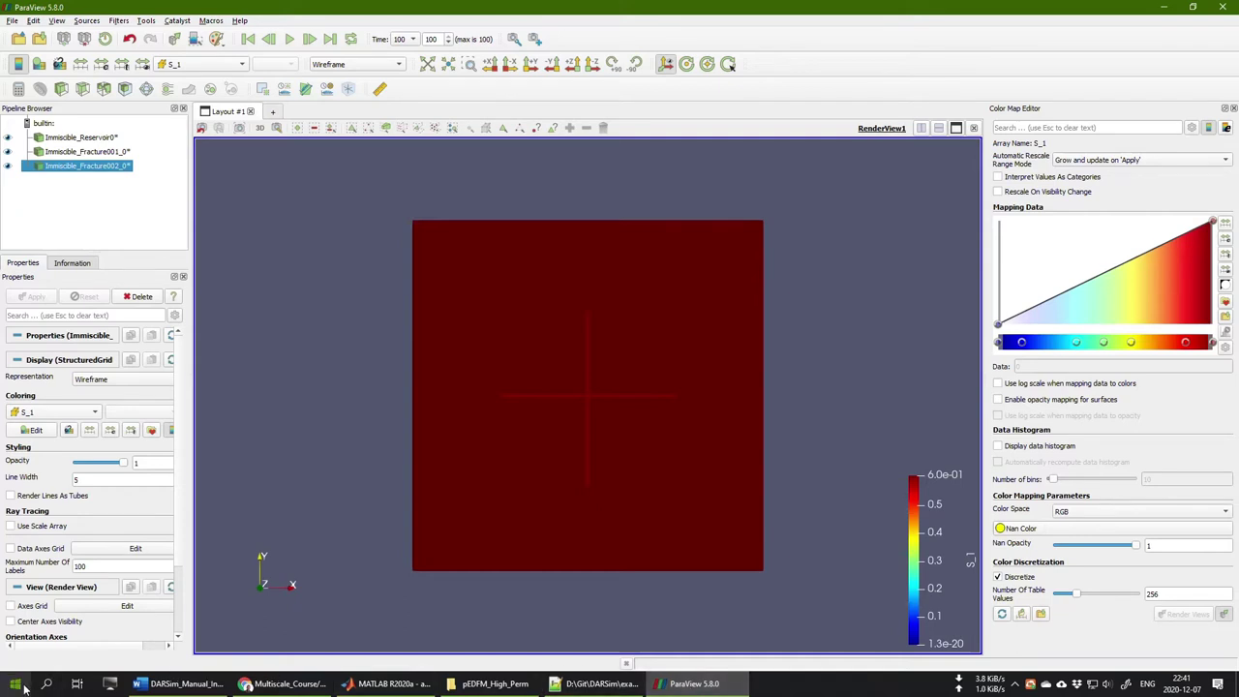
{"action": "mouse_move", "coordinate": [684, 685]}
{"action": "left_click", "coordinate": [34, 21]}
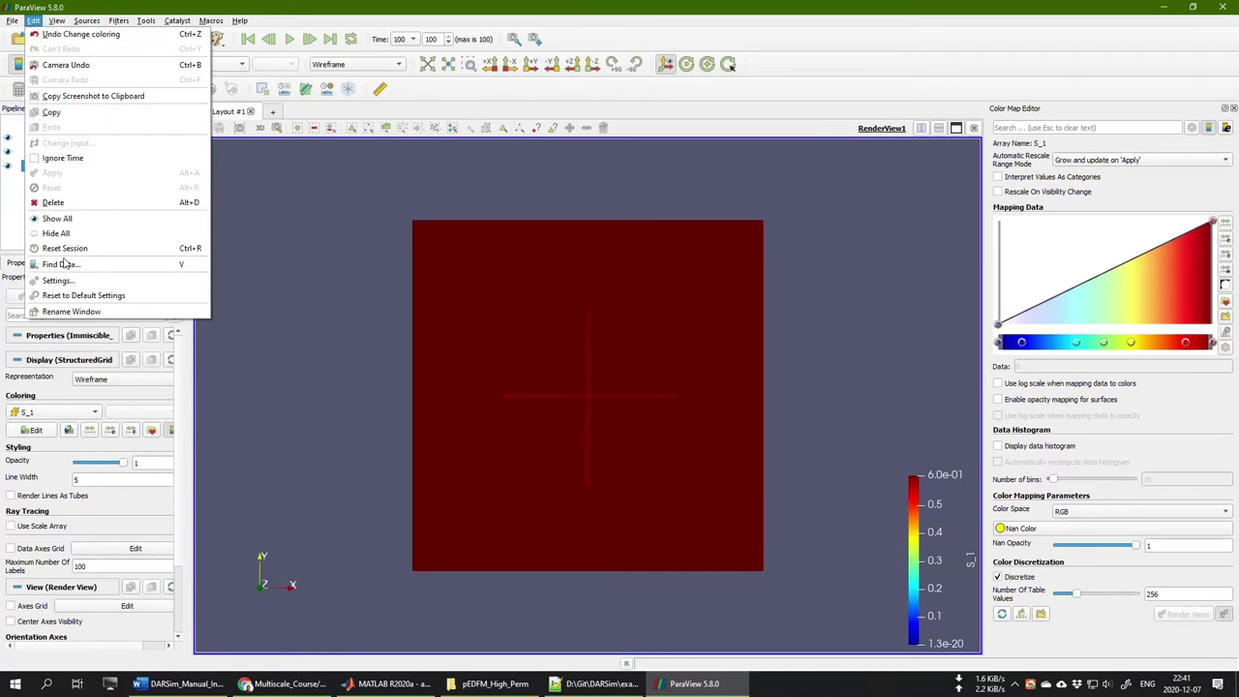
{"action": "left_click", "coordinate": [72, 310]}
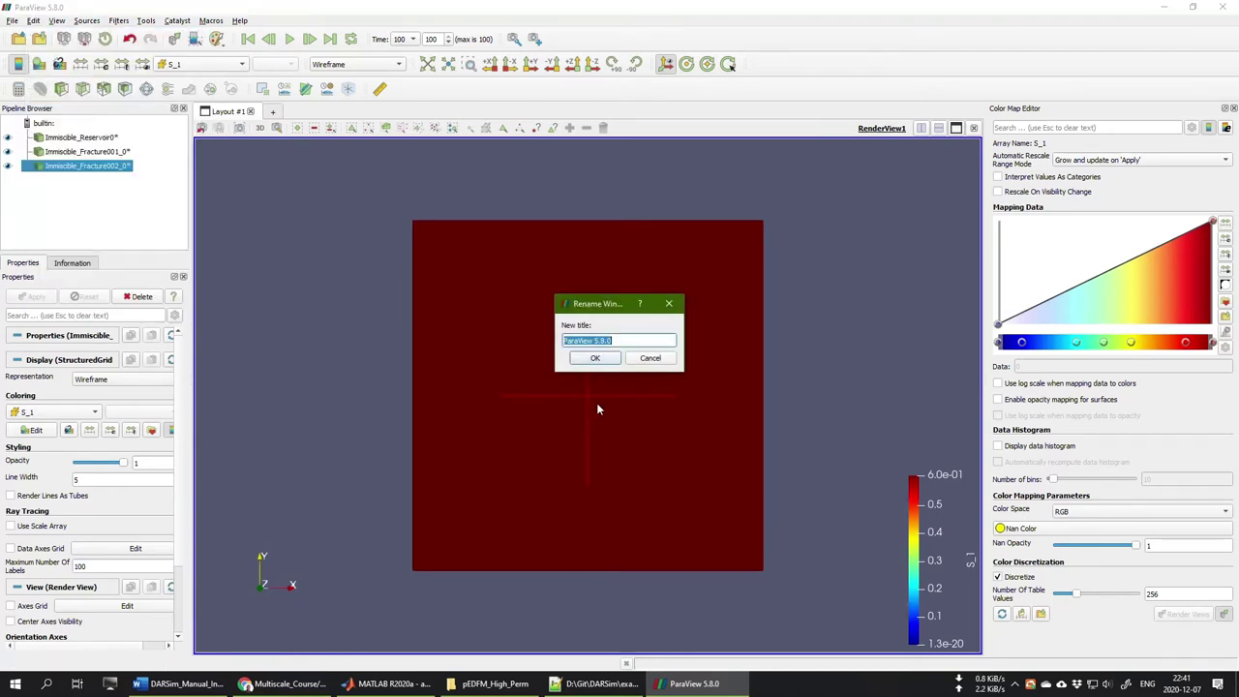
{"action": "type", "text": "EDFM_High_Perm"}
{"action": "left_click", "coordinate": [596, 358]}
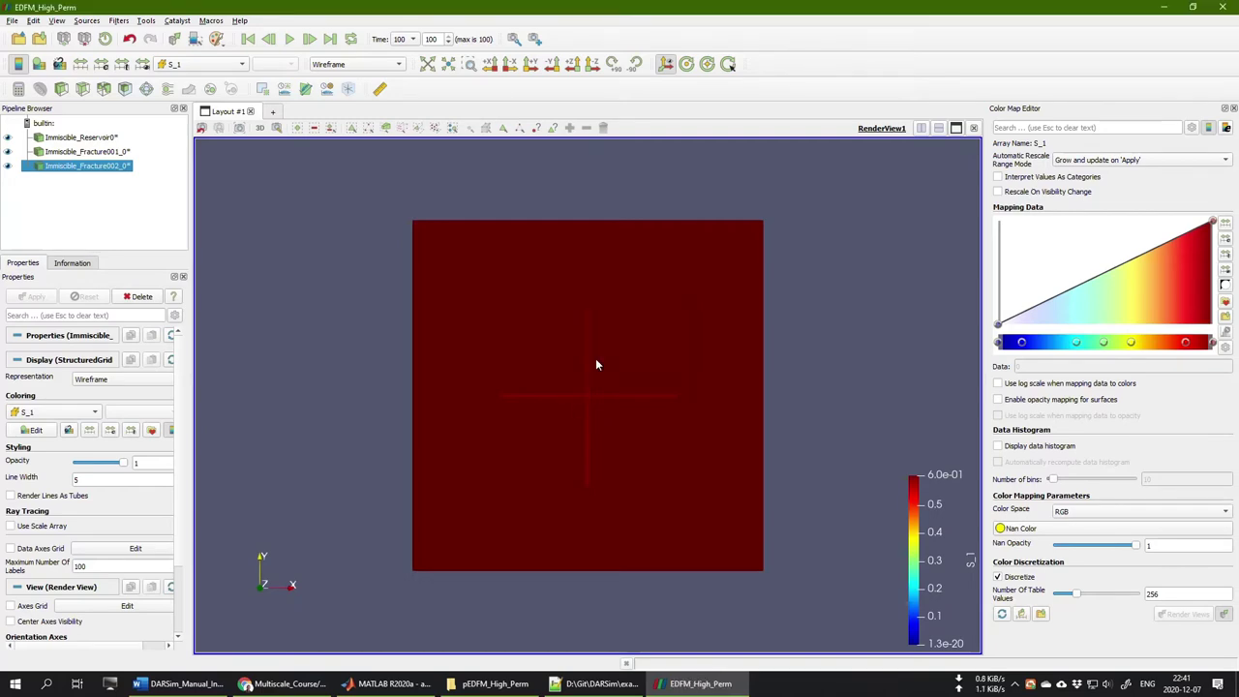
Launch a second ParaView session and copy the path of the pEDFM_High_Perm\Output\VTK folder from File Explorer
{"action": "left_click", "coordinate": [15, 683]}
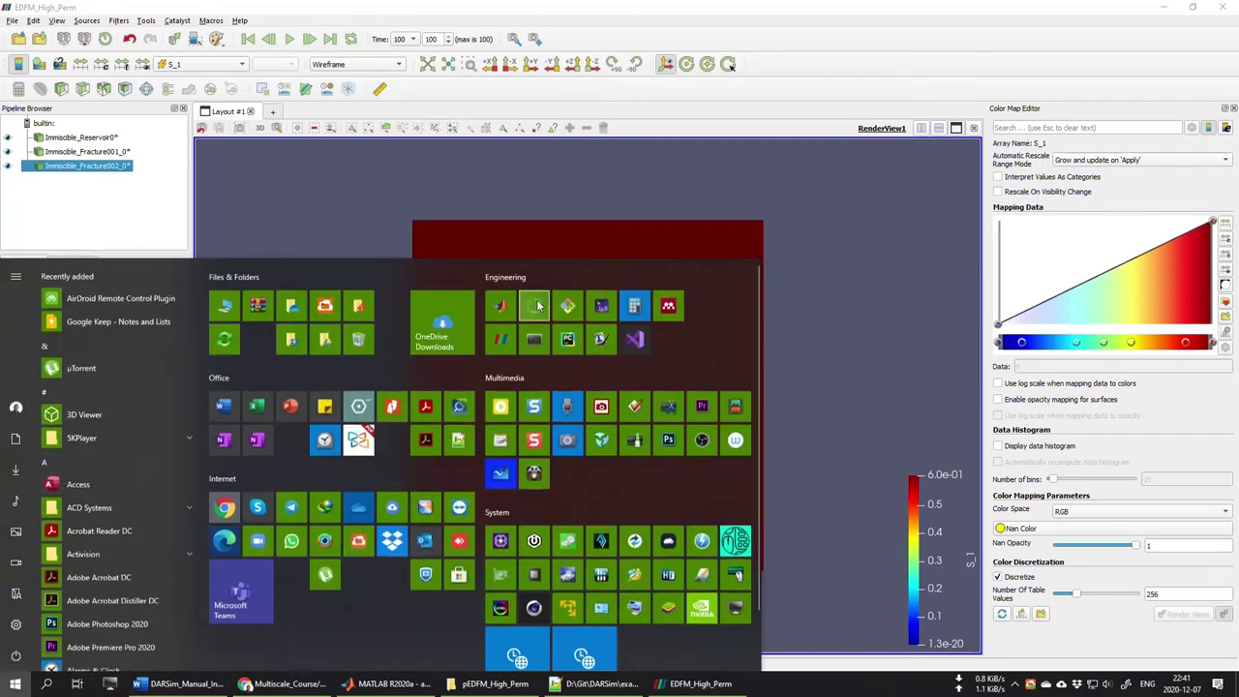
{"action": "left_click", "coordinate": [504, 339]}
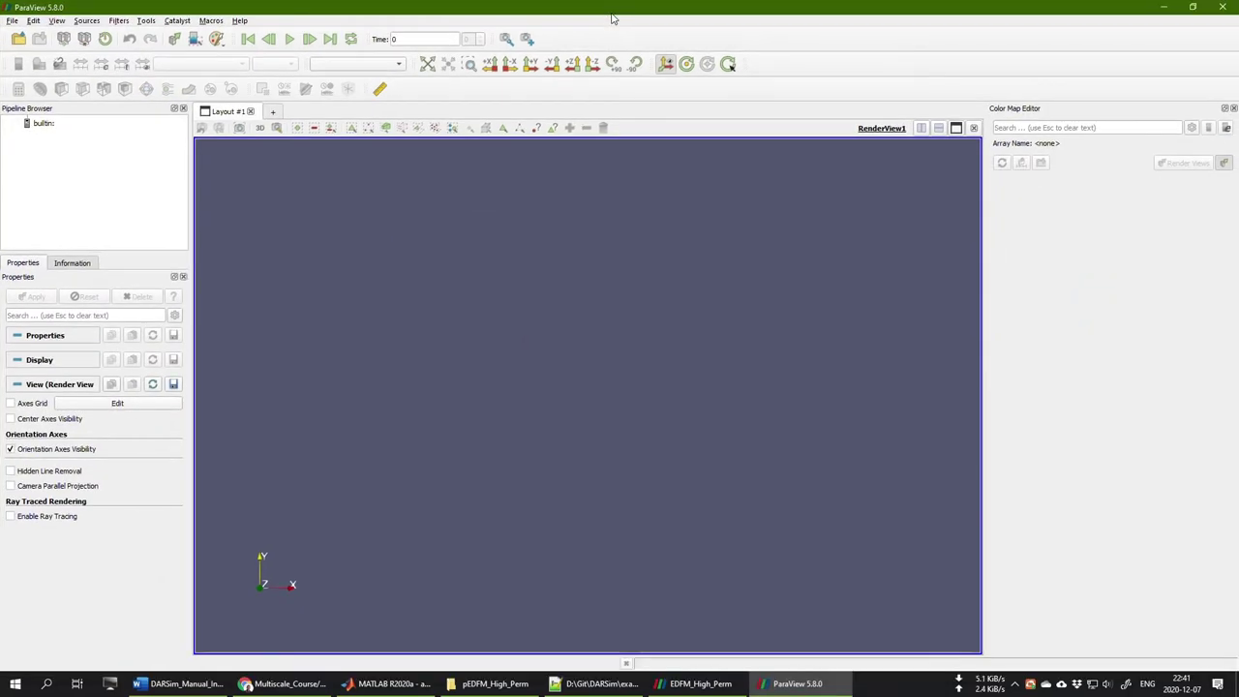
{"action": "left_click", "coordinate": [505, 688]}
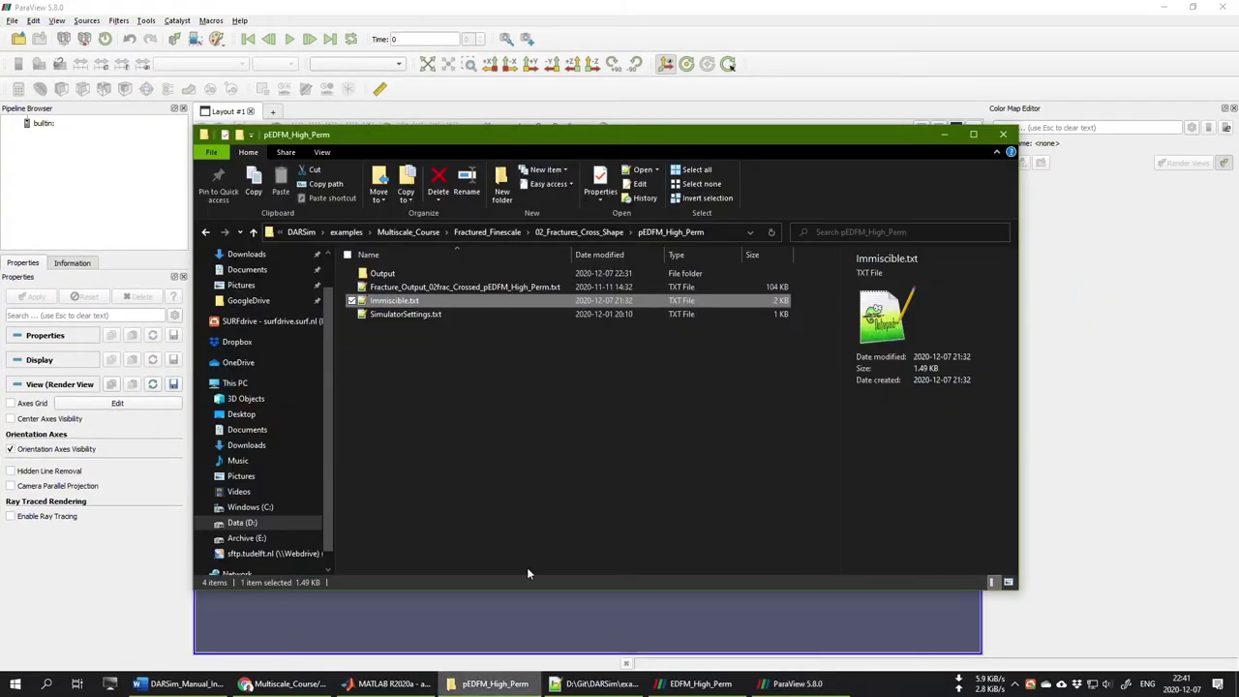
{"action": "double_click", "coordinate": [392, 274]}
{"action": "double_click", "coordinate": [380, 286]}
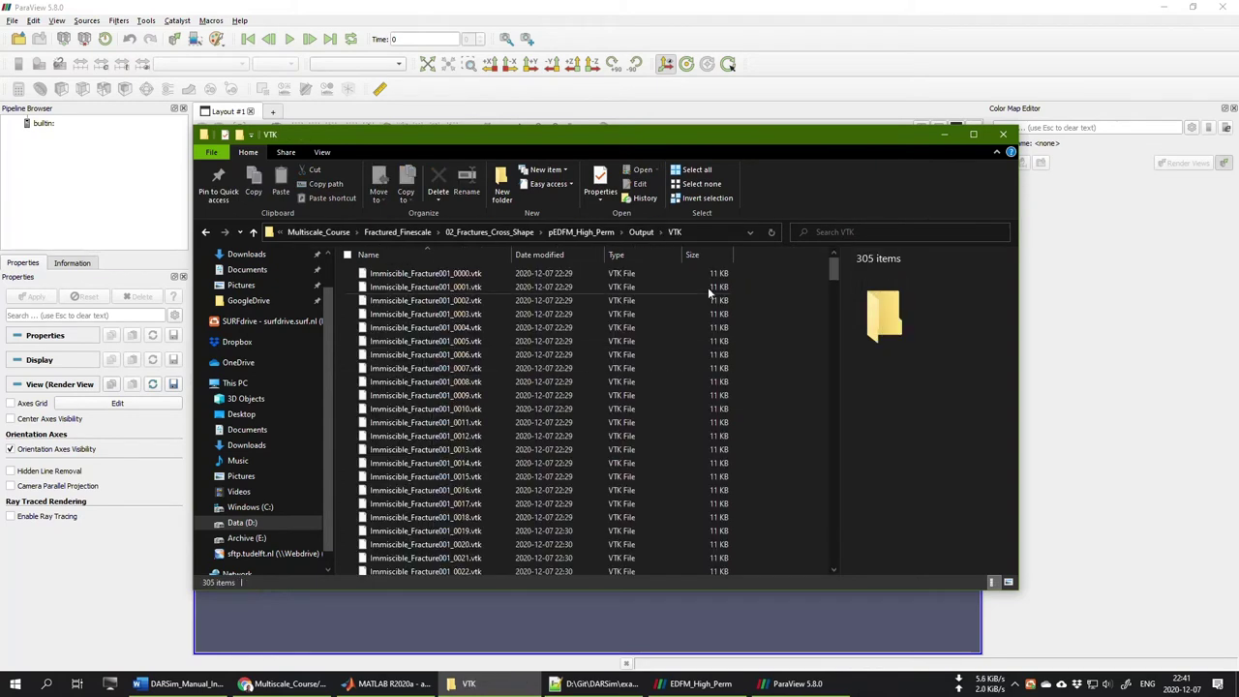
{"action": "left_click", "coordinate": [707, 232]}
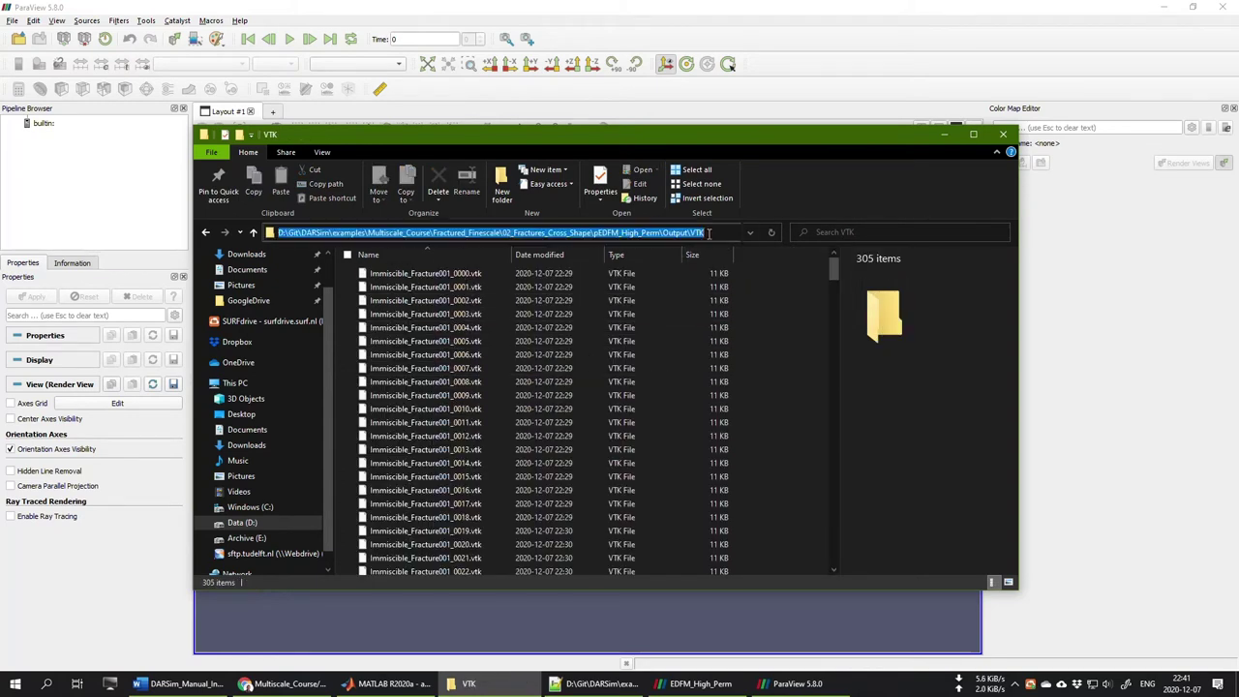
{"action": "right_click", "coordinate": [468, 234]}
{"action": "left_click", "coordinate": [546, 274]}
Load the Immiscible_Reservoir, Immiscible_Fracture001 and Immiscible_Fracture002 VTK groups from the copied folder path into the new ParaView session
{"action": "left_click", "coordinate": [62, 8]}
{"action": "left_click", "coordinate": [19, 39]}
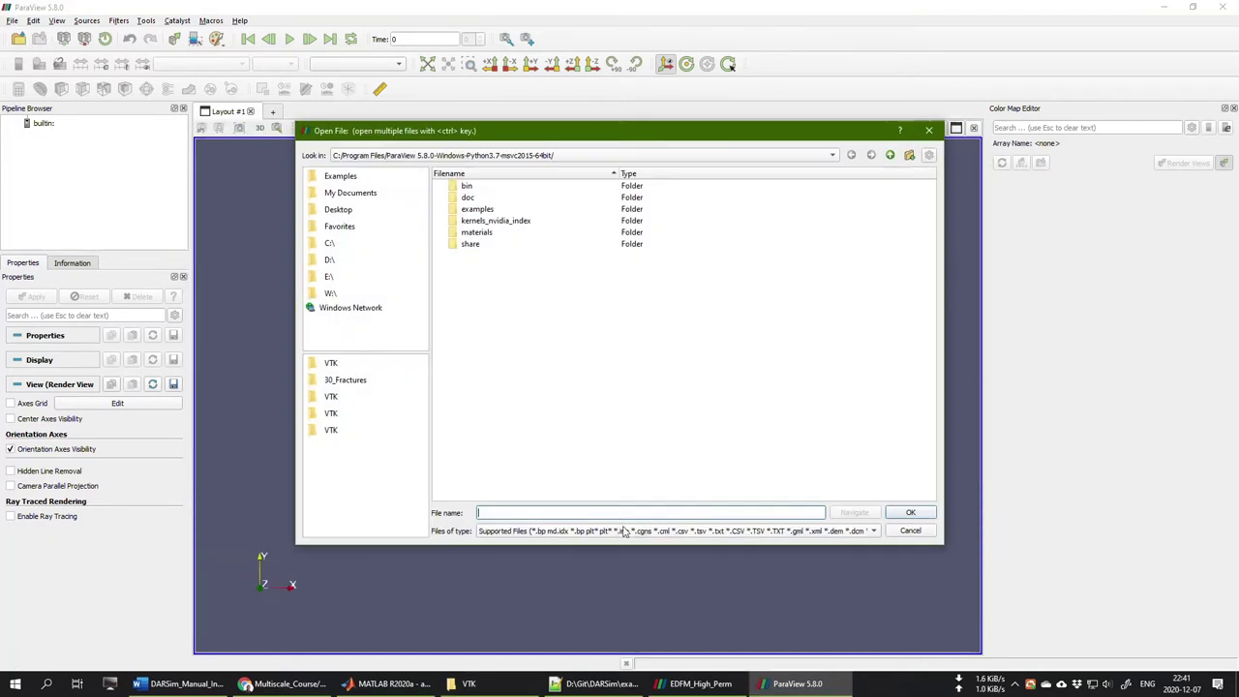
{"action": "left_click", "coordinate": [612, 511]}
{"action": "key", "text": "ctrl+v"}
{"action": "left_click", "coordinate": [853, 512]}
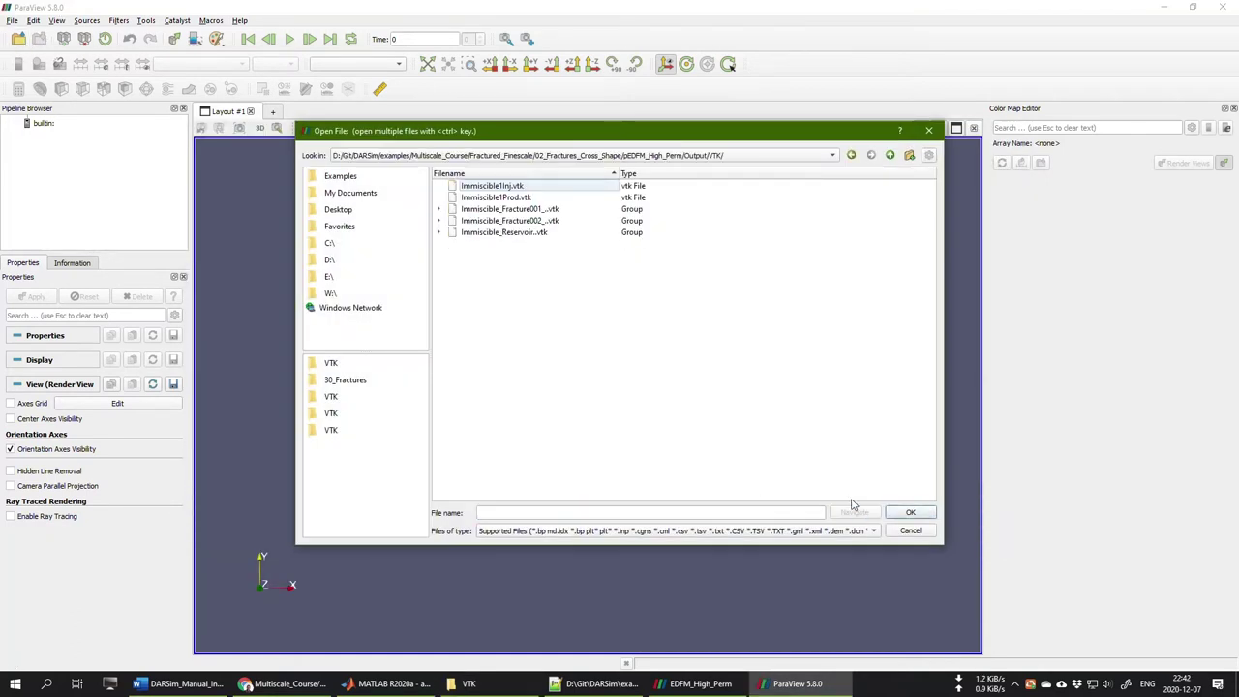
{"action": "left_click", "coordinate": [515, 232]}
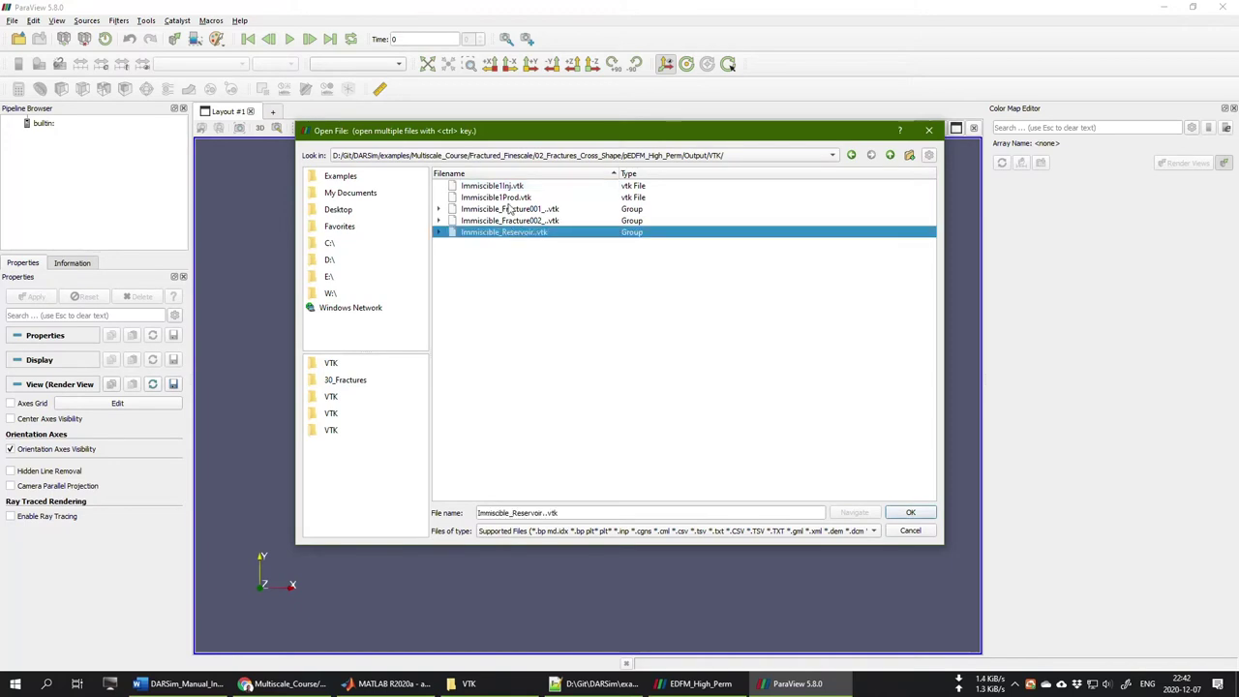
{"action": "left_click", "coordinate": [511, 209], "text": "ctrl"}
{"action": "left_click", "coordinate": [513, 220], "text": "ctrl"}
{"action": "left_click", "coordinate": [905, 513]}
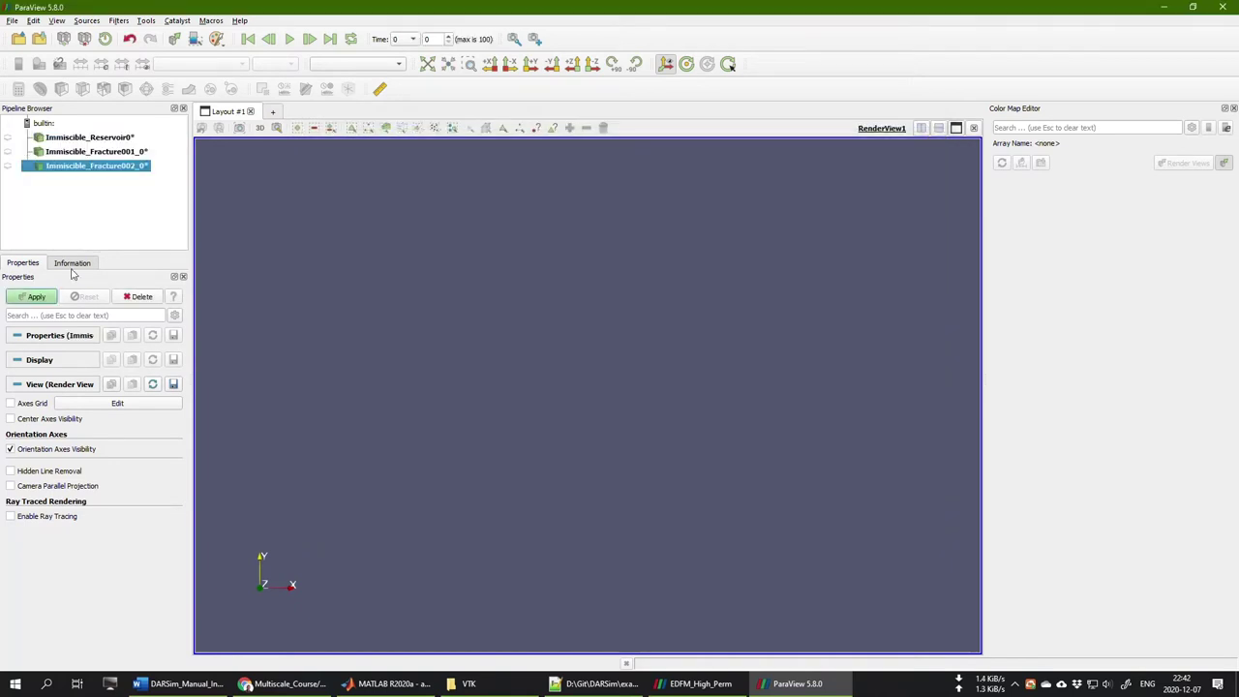
{"action": "left_click", "coordinate": [44, 301]}
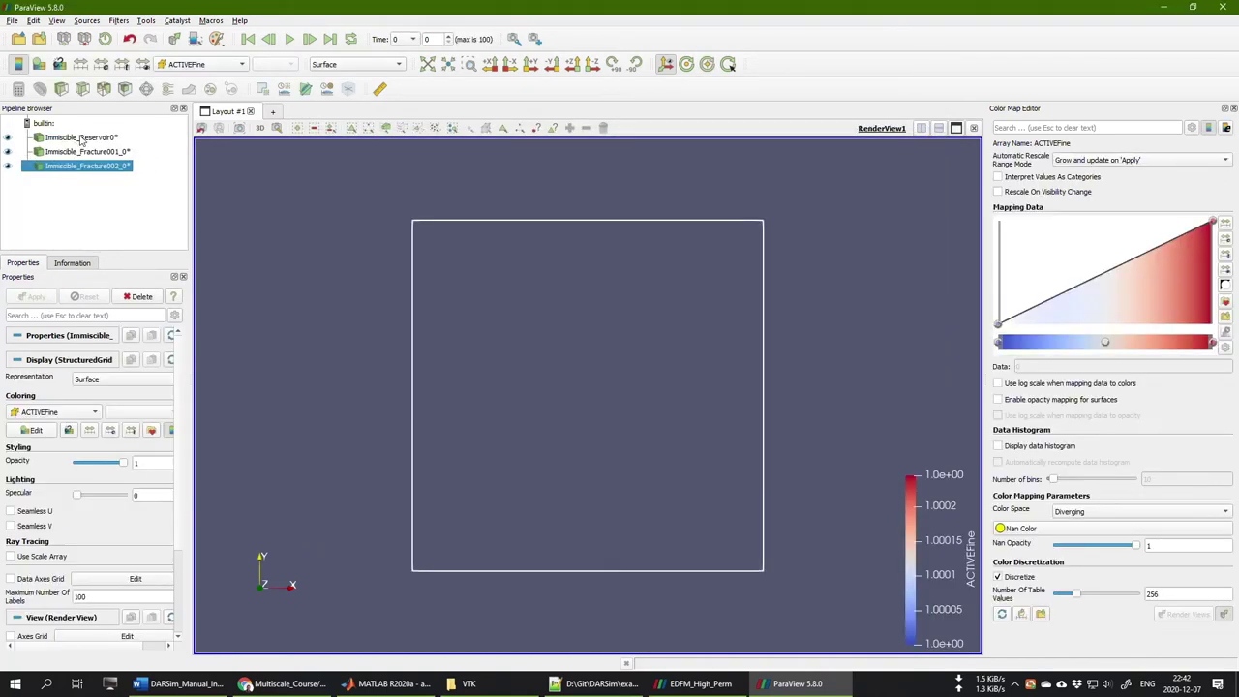
Display Immiscible_Reservoir as Surface and color it by P_1
{"action": "left_click", "coordinate": [82, 138]}
{"action": "scroll", "coordinate": [573, 313], "scroll_direction": "up", "scroll_amount": 2}
{"action": "left_click", "coordinate": [379, 66]}
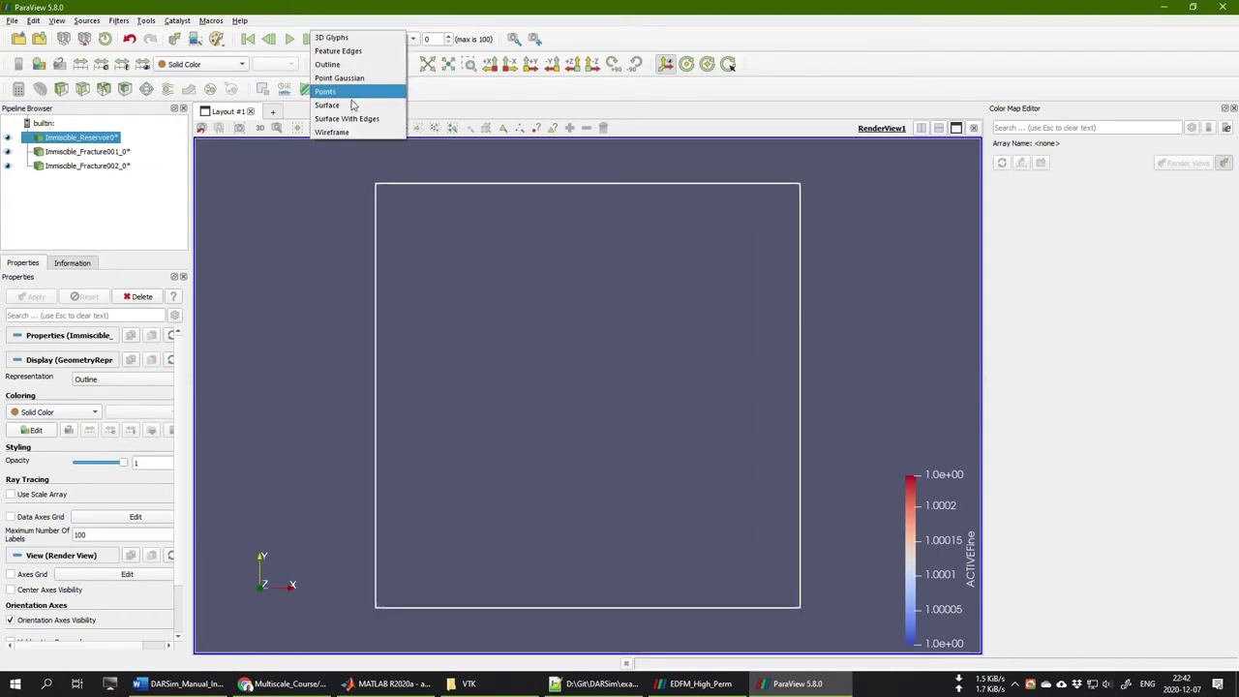
{"action": "left_click", "coordinate": [353, 104]}
{"action": "left_click", "coordinate": [198, 65]}
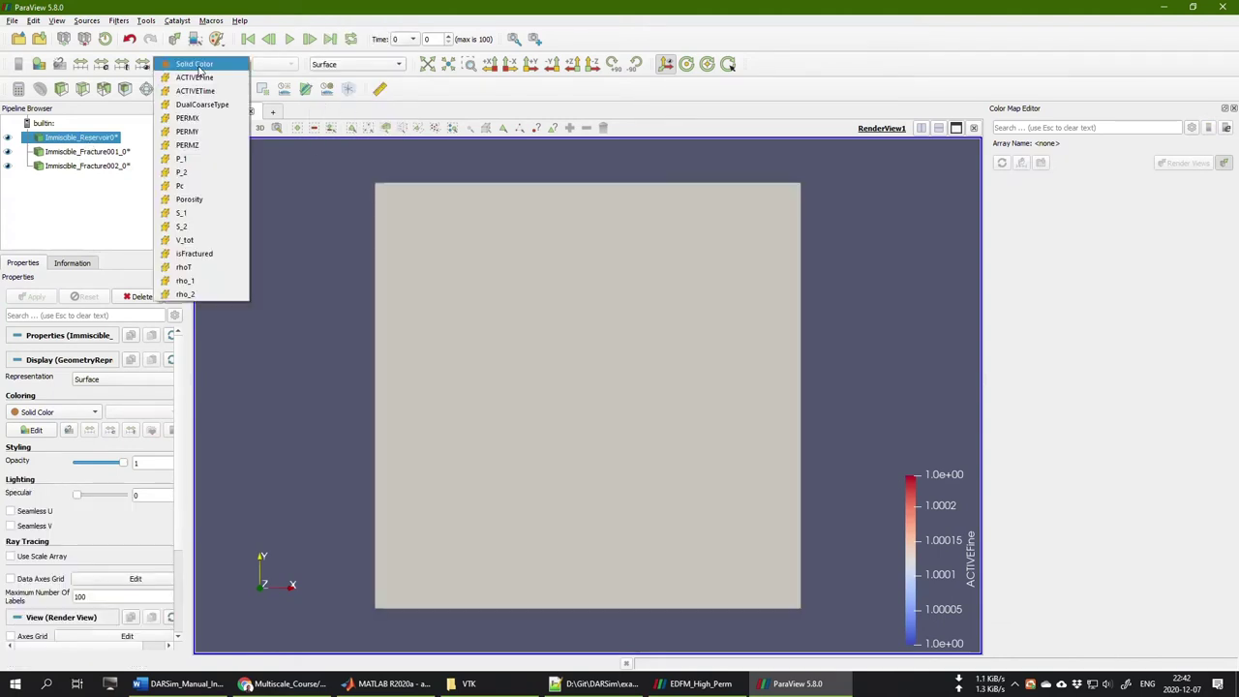
{"action": "left_click", "coordinate": [201, 159]}
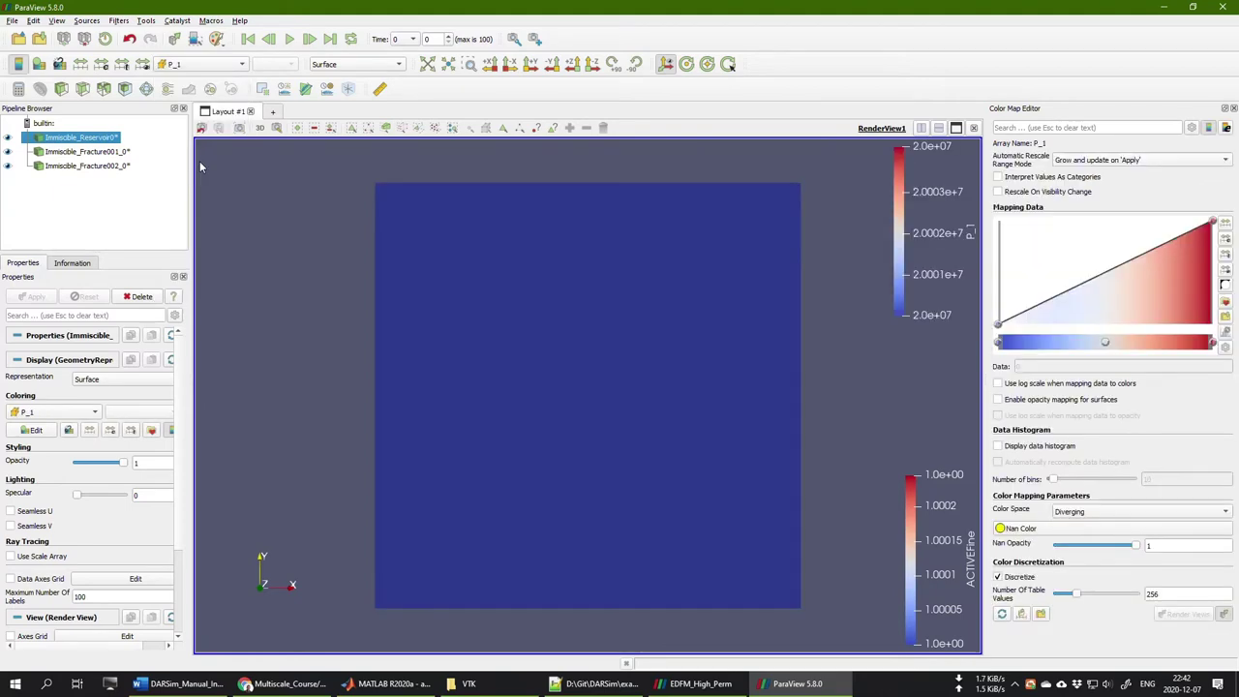
Apply the jet color preset to the reservoir's P_1 color map
{"action": "left_click", "coordinate": [1224, 301]}
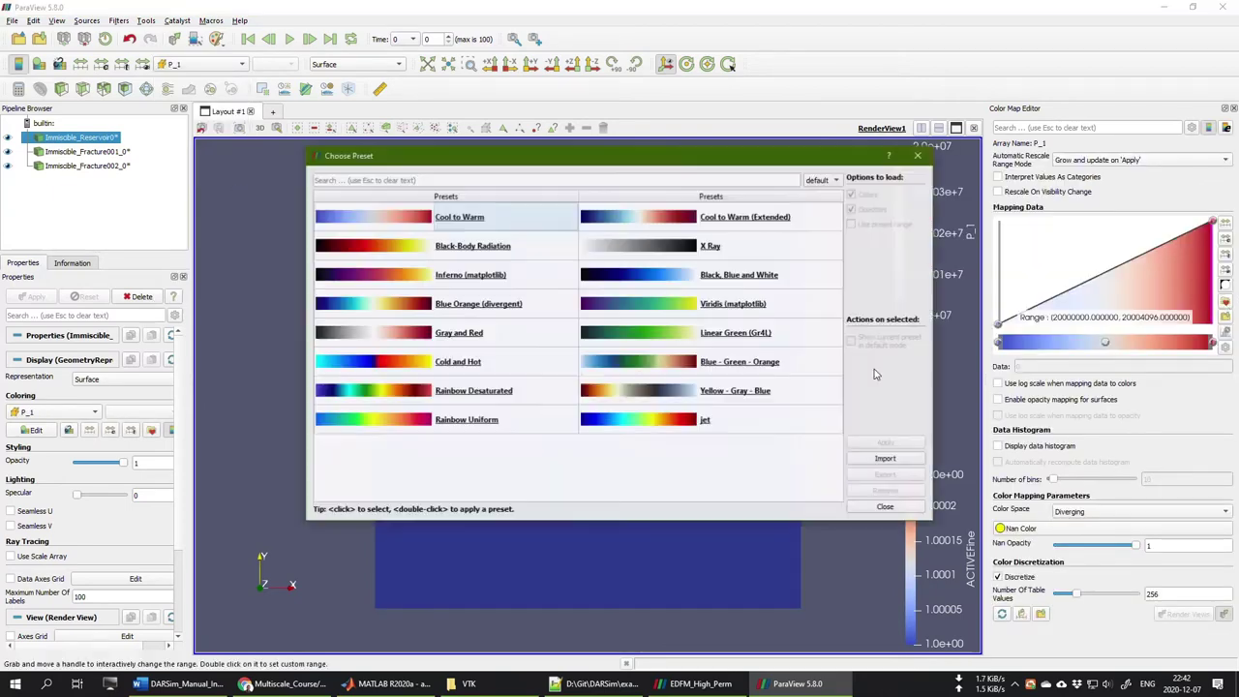
{"action": "left_click", "coordinate": [737, 416]}
{"action": "left_click", "coordinate": [918, 446]}
{"action": "left_click", "coordinate": [889, 508]}
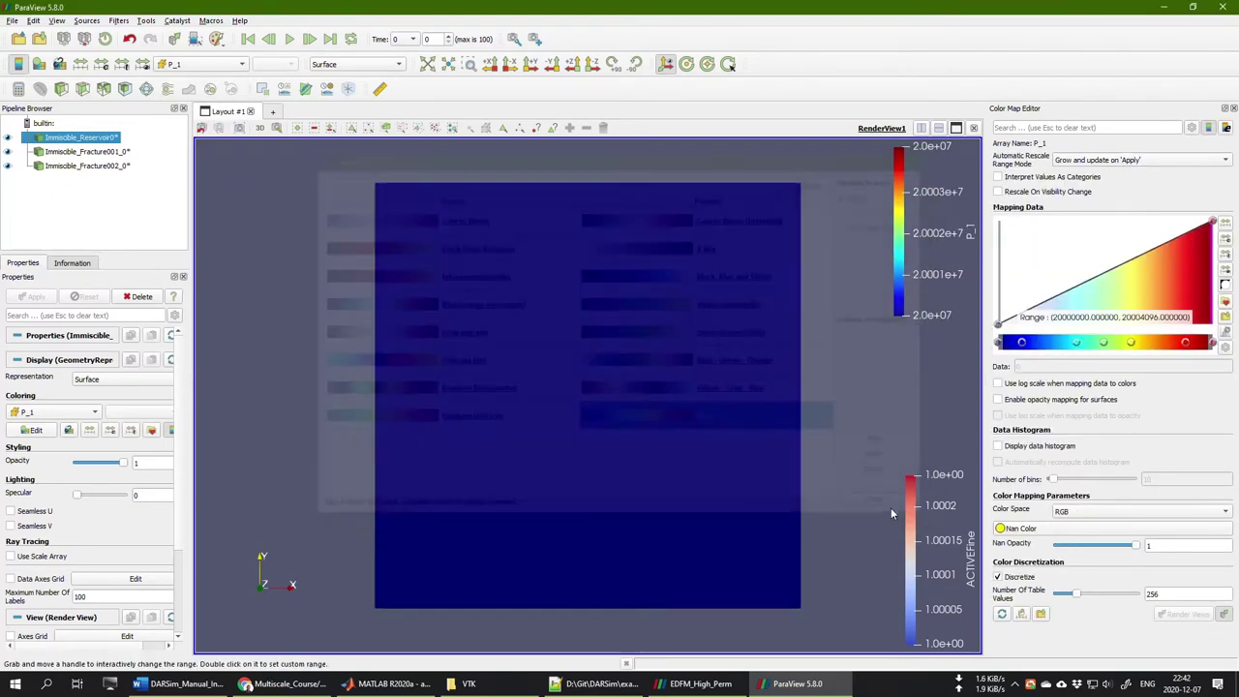
Display Immiscible_Fracture001 as Wireframe with line width 5 and color it by P_1
{"action": "left_click", "coordinate": [85, 153]}
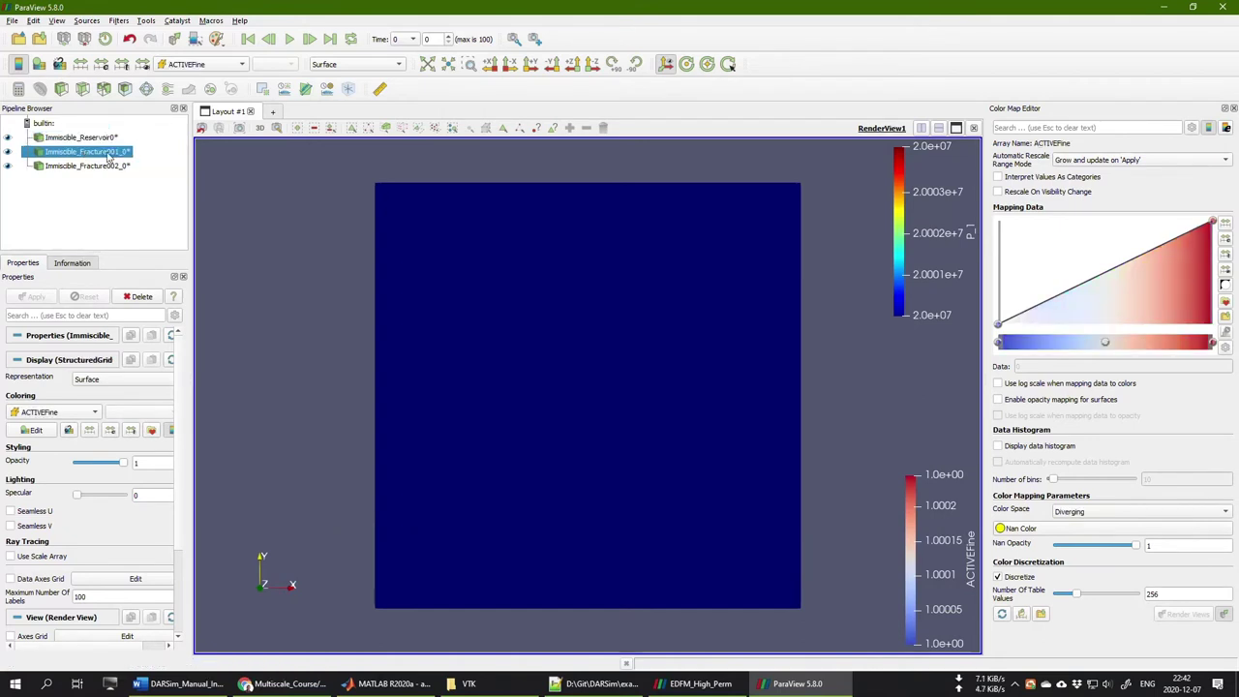
{"action": "left_click", "coordinate": [338, 64]}
{"action": "left_click", "coordinate": [334, 118]}
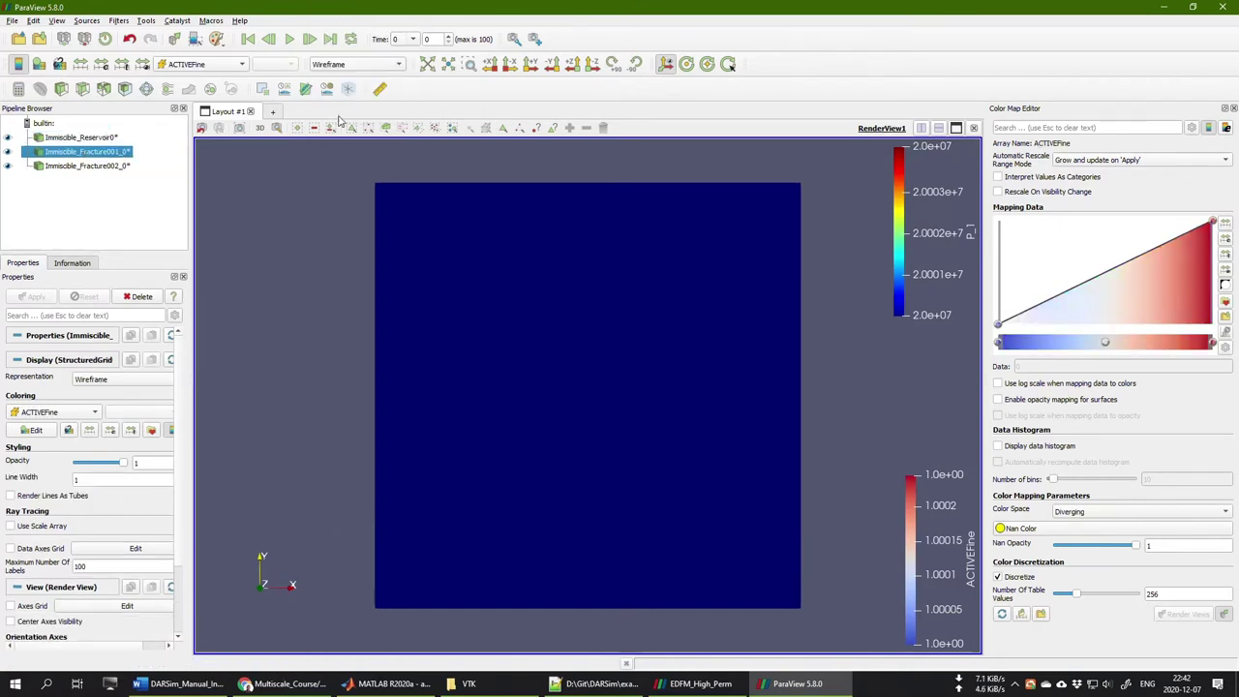
{"action": "double_click", "coordinate": [101, 478]}
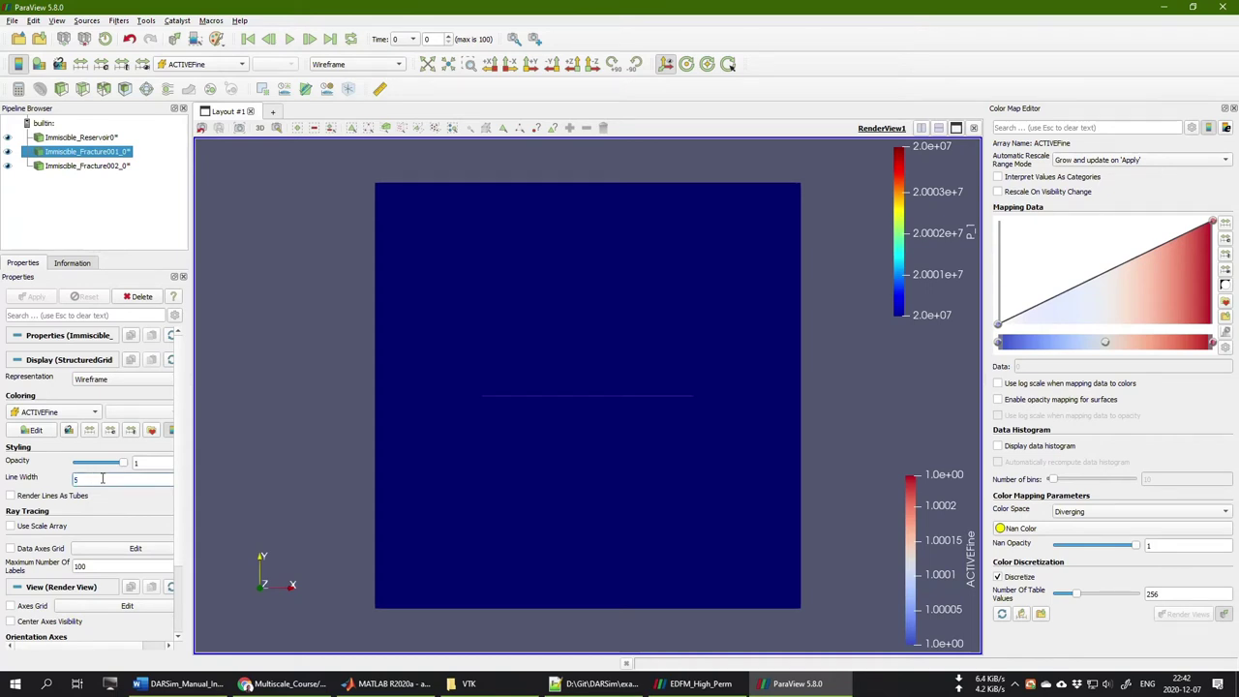
{"action": "key", "text": "Return"}
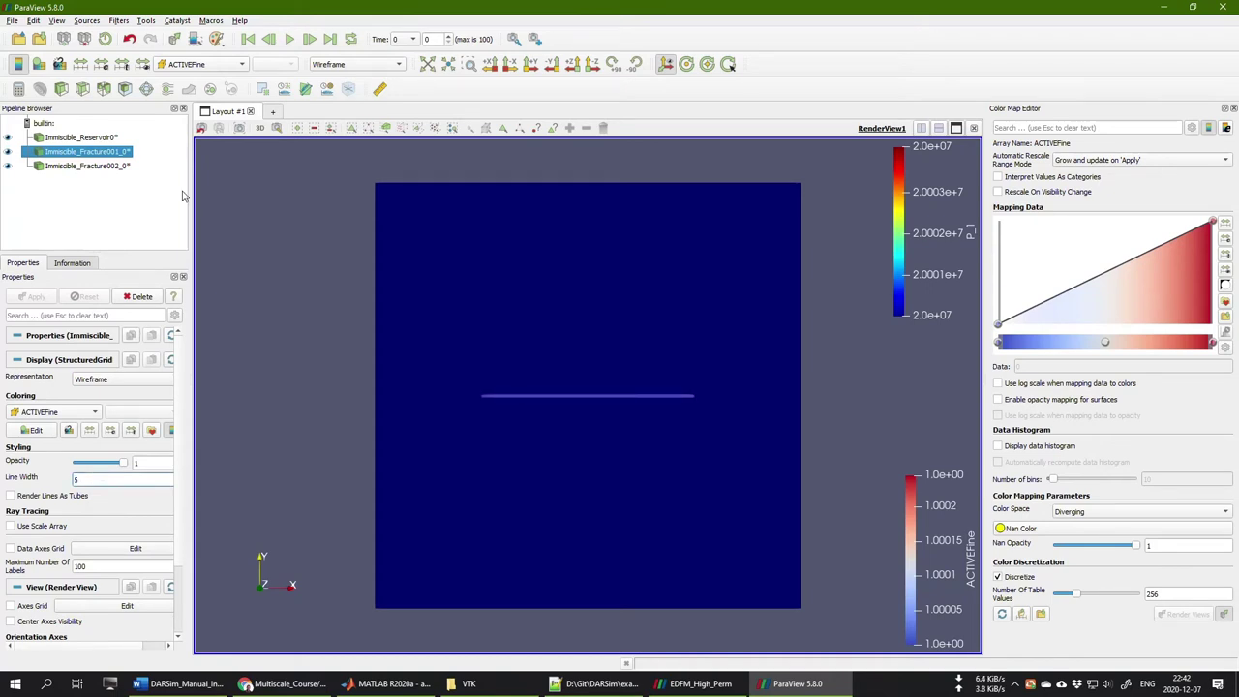
{"action": "left_click", "coordinate": [203, 64]}
{"action": "left_click", "coordinate": [197, 139]}
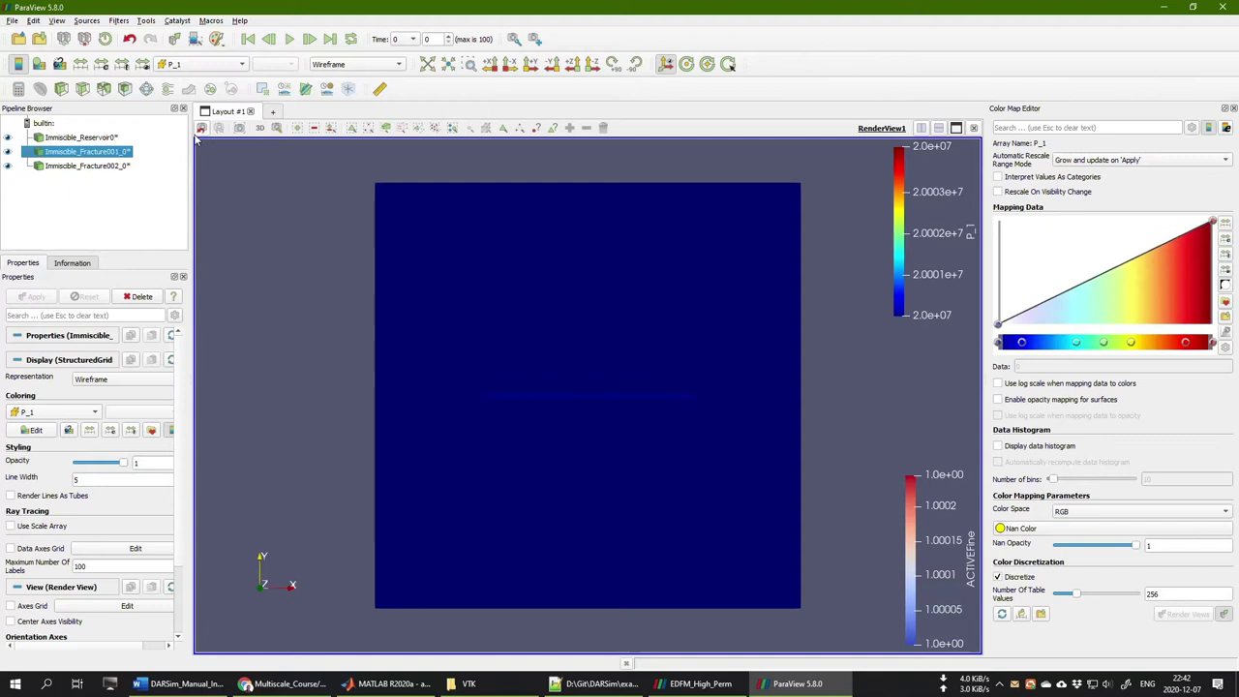
Display Immiscible_Fracture002 as Wireframe with line width 5 and color it by P_1
{"action": "left_click", "coordinate": [108, 165]}
{"action": "left_click", "coordinate": [352, 62]}
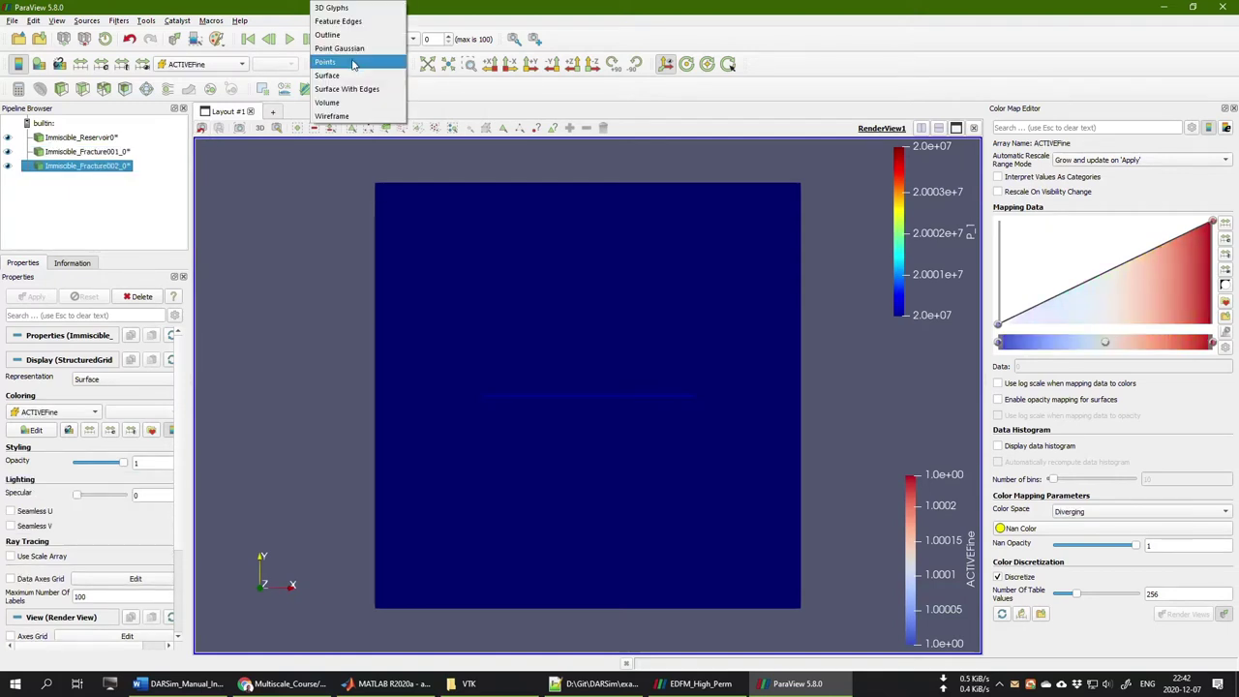
{"action": "left_click", "coordinate": [338, 116]}
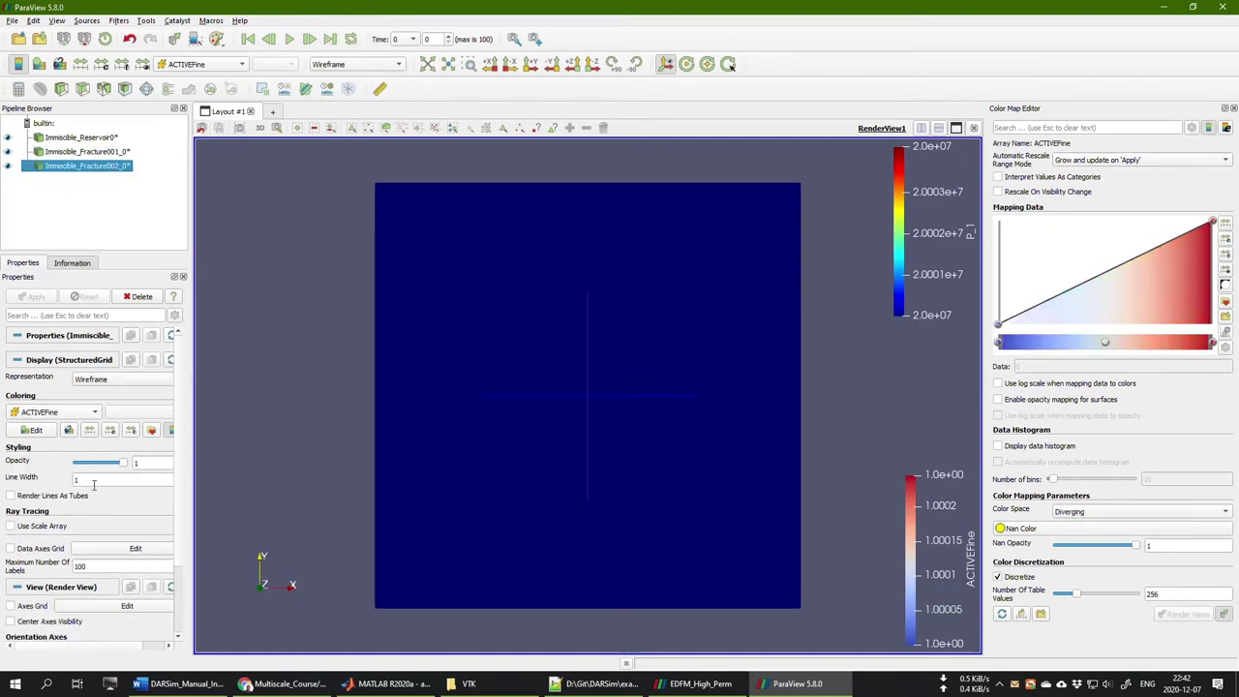
{"action": "left_click_drag", "start_coordinate": [85, 481], "coordinate": [66, 481]}
{"action": "type", "text": "5"}
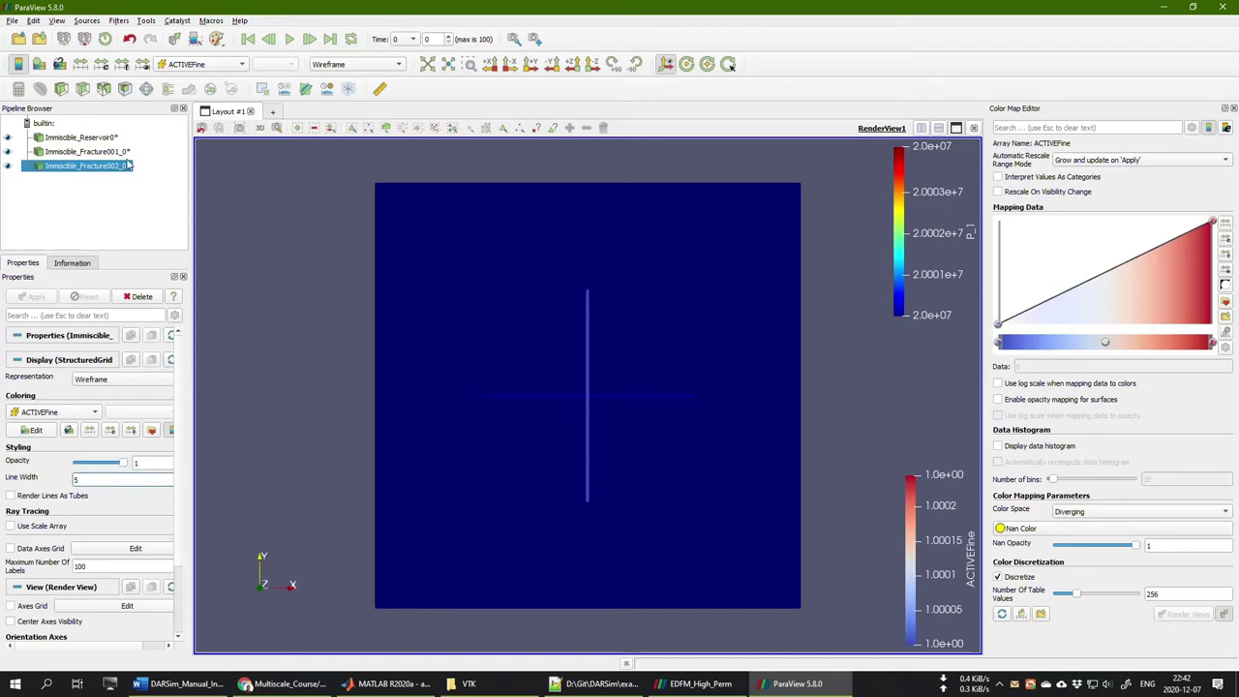
{"action": "left_click", "coordinate": [213, 64]}
{"action": "left_click", "coordinate": [193, 131]}
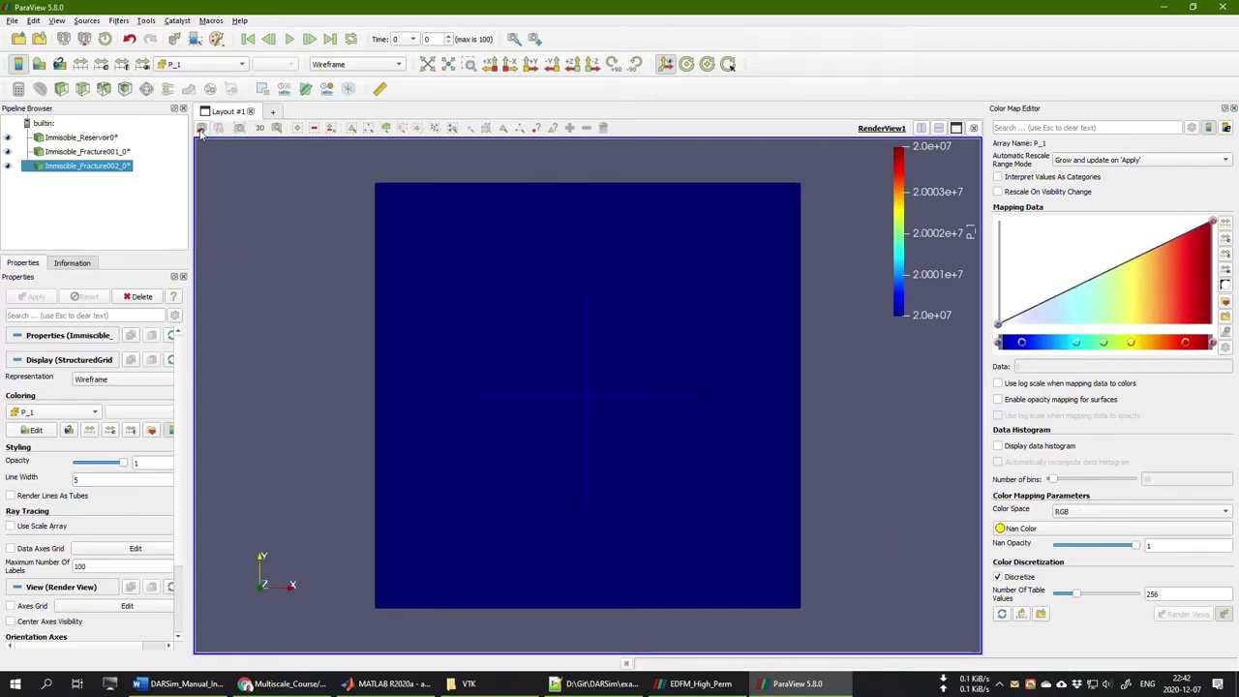
Rescale the reservoir's P_1 color range over all timesteps and disable automatic rescaling
{"action": "left_click", "coordinate": [59, 138]}
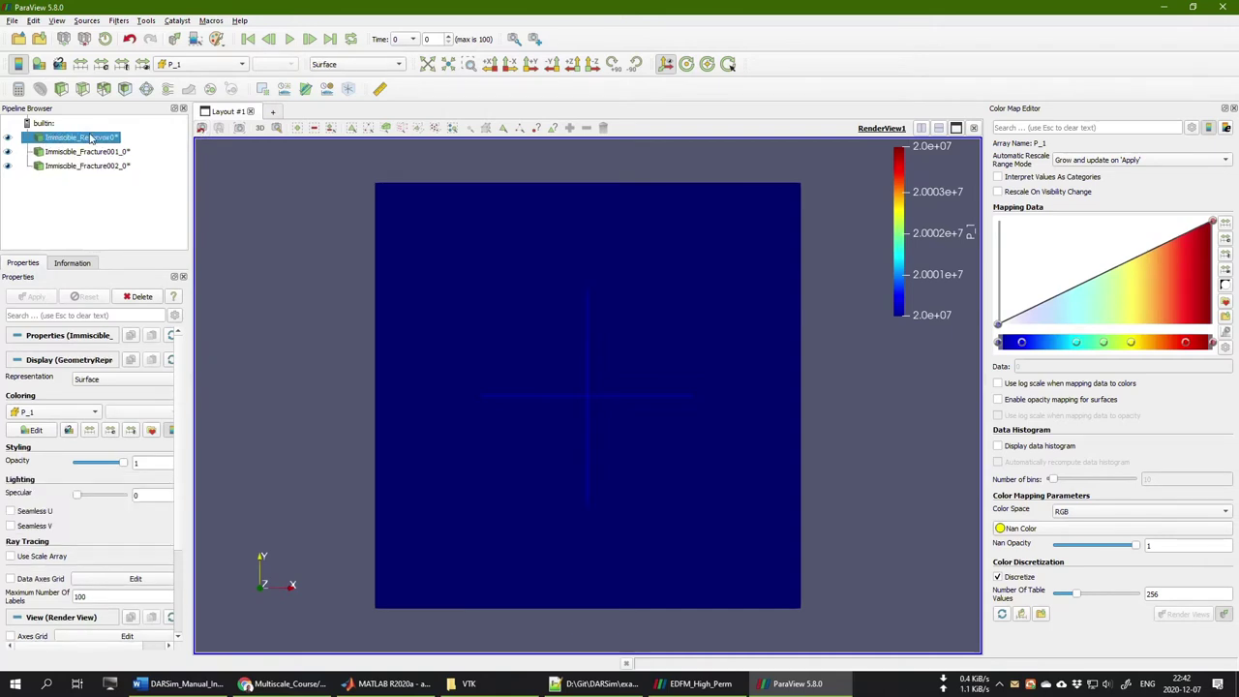
{"action": "left_click", "coordinate": [122, 64]}
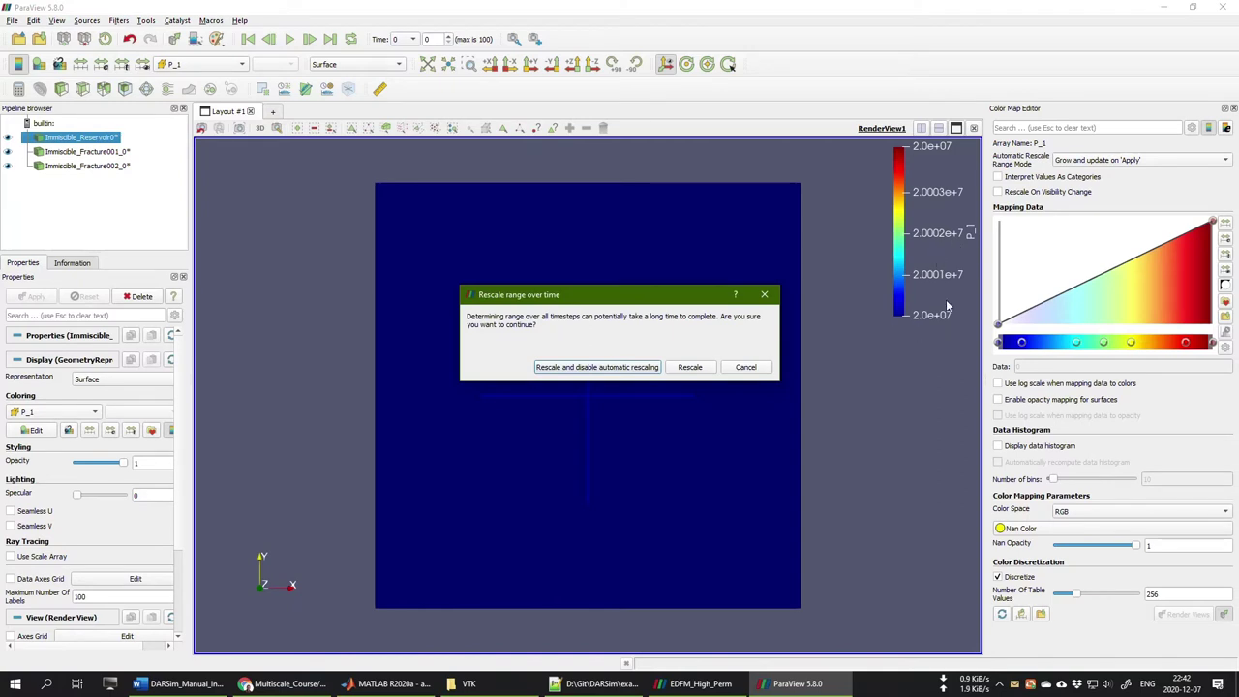
{"action": "left_click", "coordinate": [597, 367]}
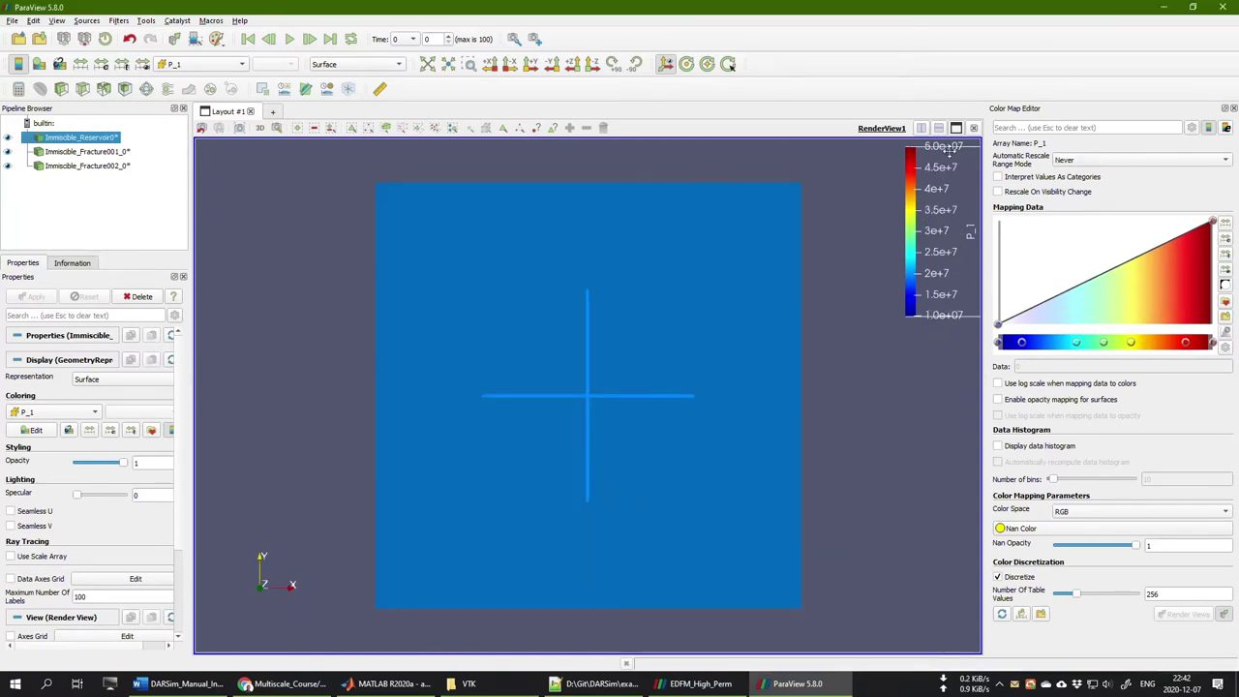
Play the P_1 results through the timesteps and return to the first timestep
{"action": "left_click", "coordinate": [308, 40]}
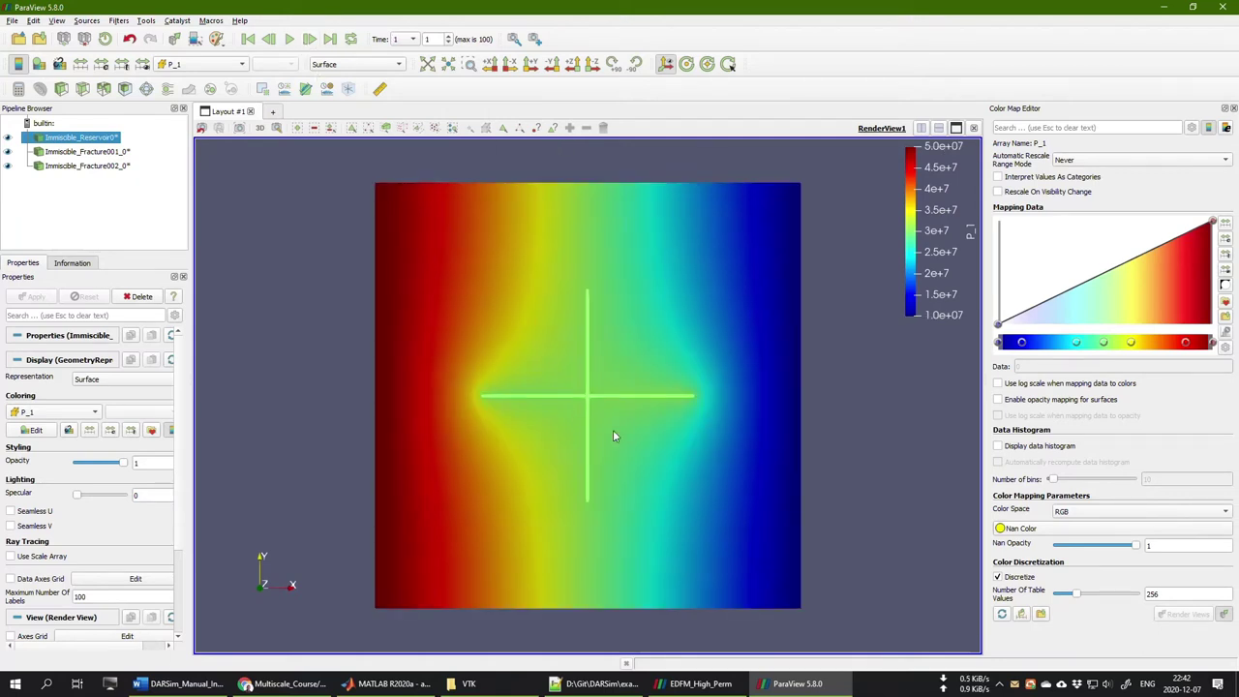
{"action": "left_click", "coordinate": [288, 38]}
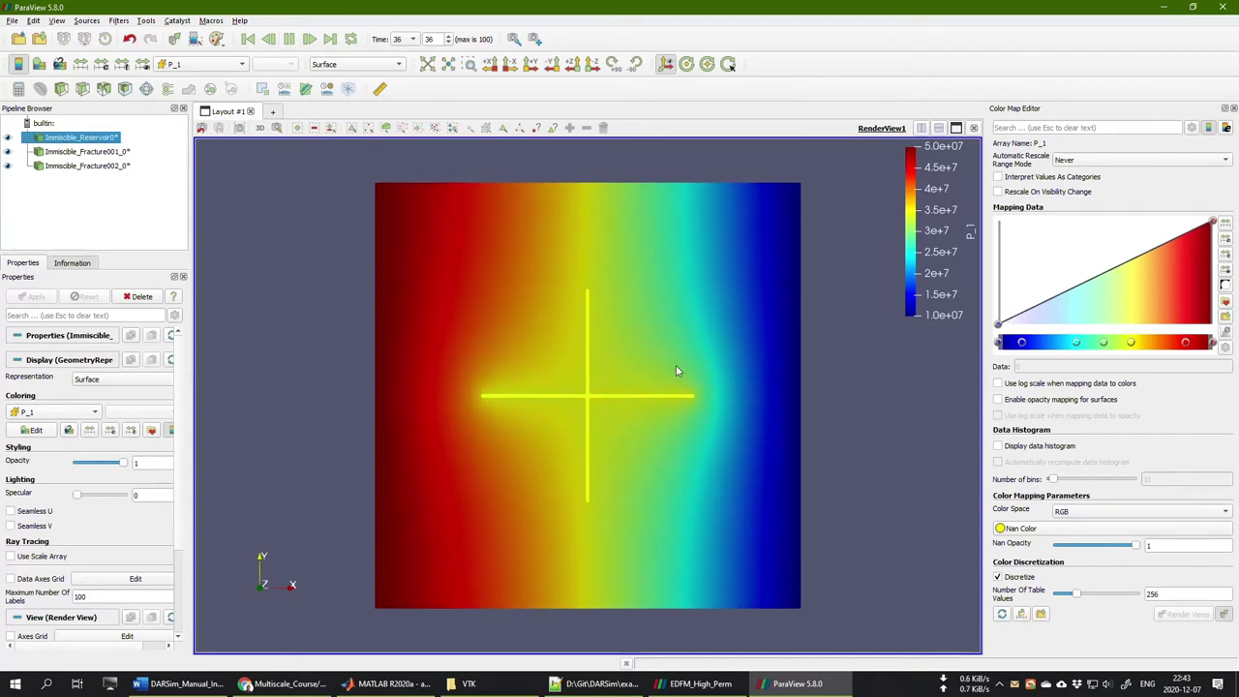
{"action": "left_click", "coordinate": [288, 38]}
{"action": "left_click", "coordinate": [247, 39]}
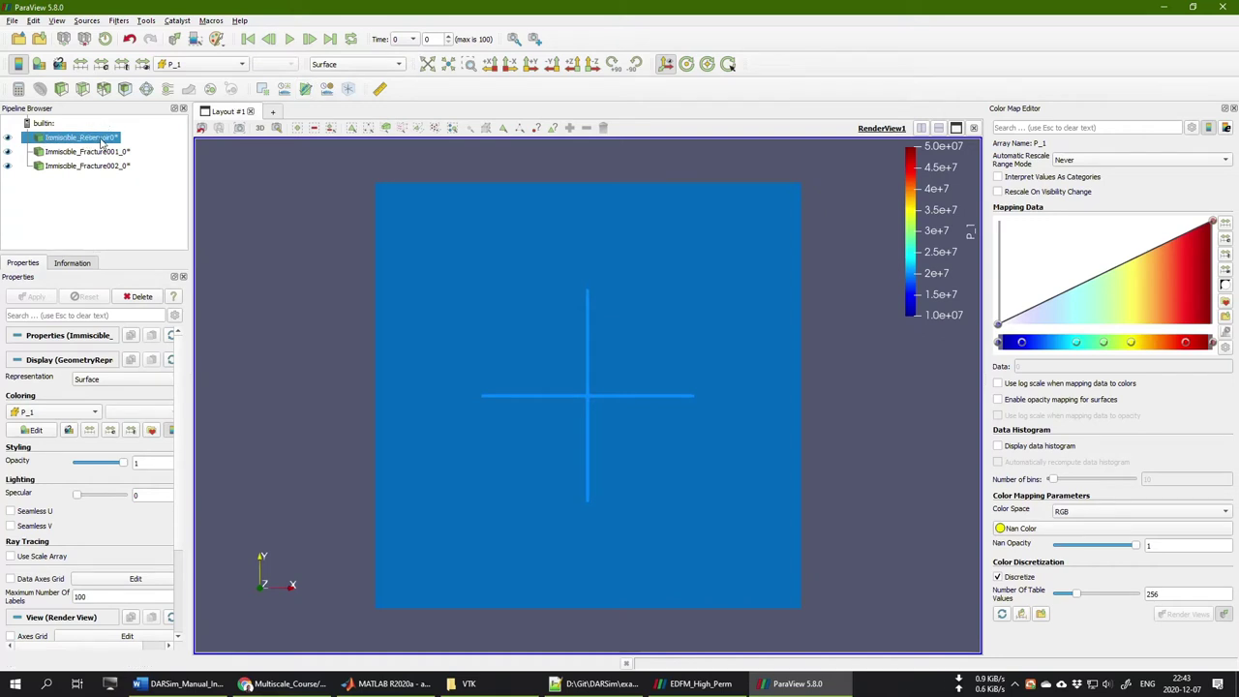
Color Immiscible_Reservoir by S_1 and apply the jet color preset
{"action": "left_click", "coordinate": [187, 66]}
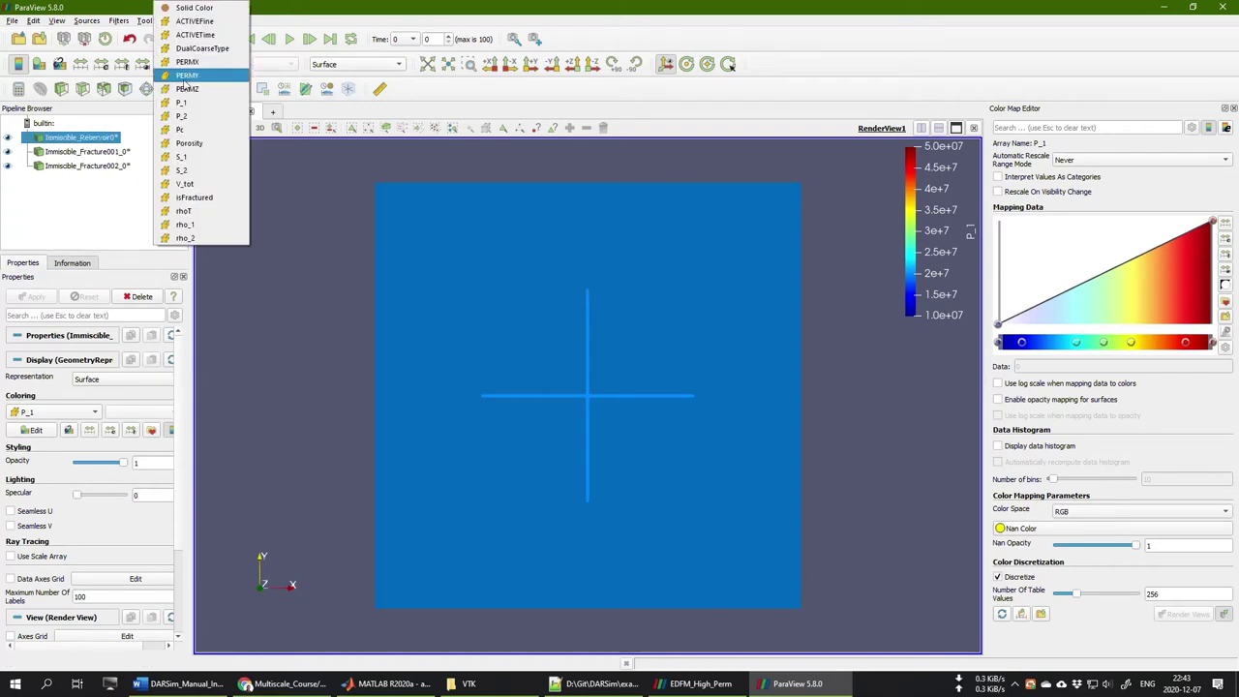
{"action": "left_click", "coordinate": [193, 157]}
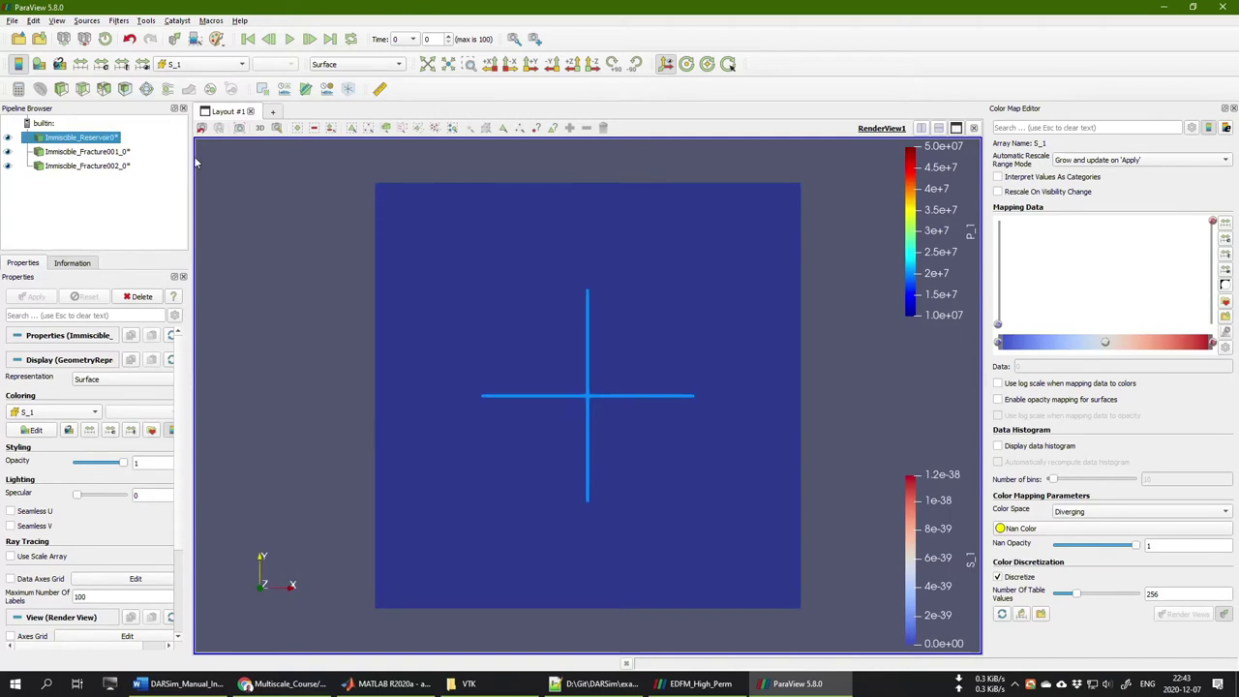
{"action": "left_click", "coordinate": [1225, 303]}
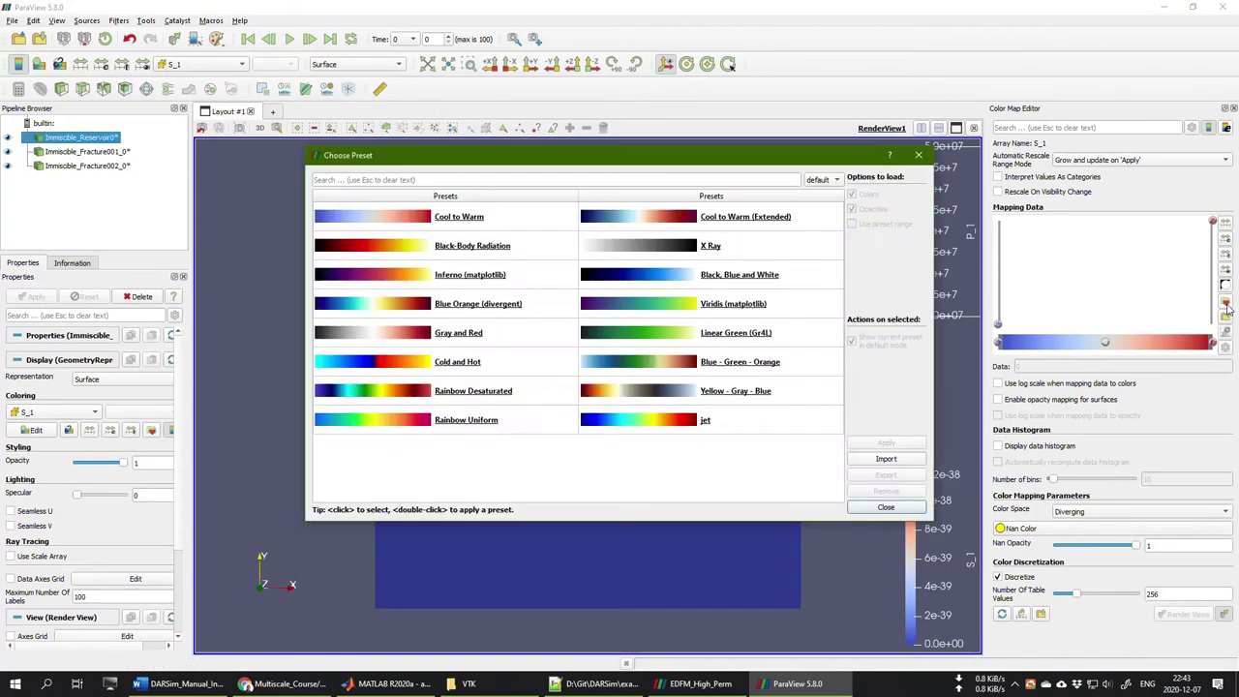
{"action": "left_click", "coordinate": [699, 426]}
{"action": "left_click", "coordinate": [885, 442]}
{"action": "left_click", "coordinate": [886, 506]}
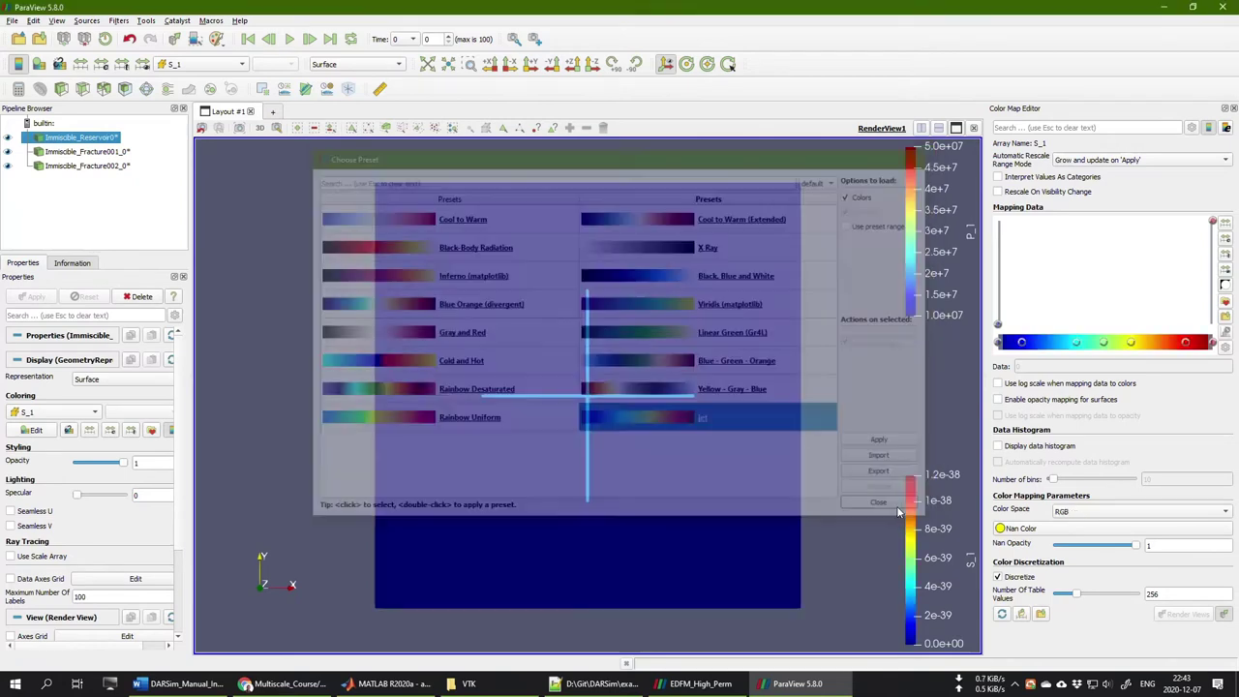
Color Immiscible_Fracture001 and Immiscible_Fracture002 by S_1
{"action": "left_click", "coordinate": [86, 152]}
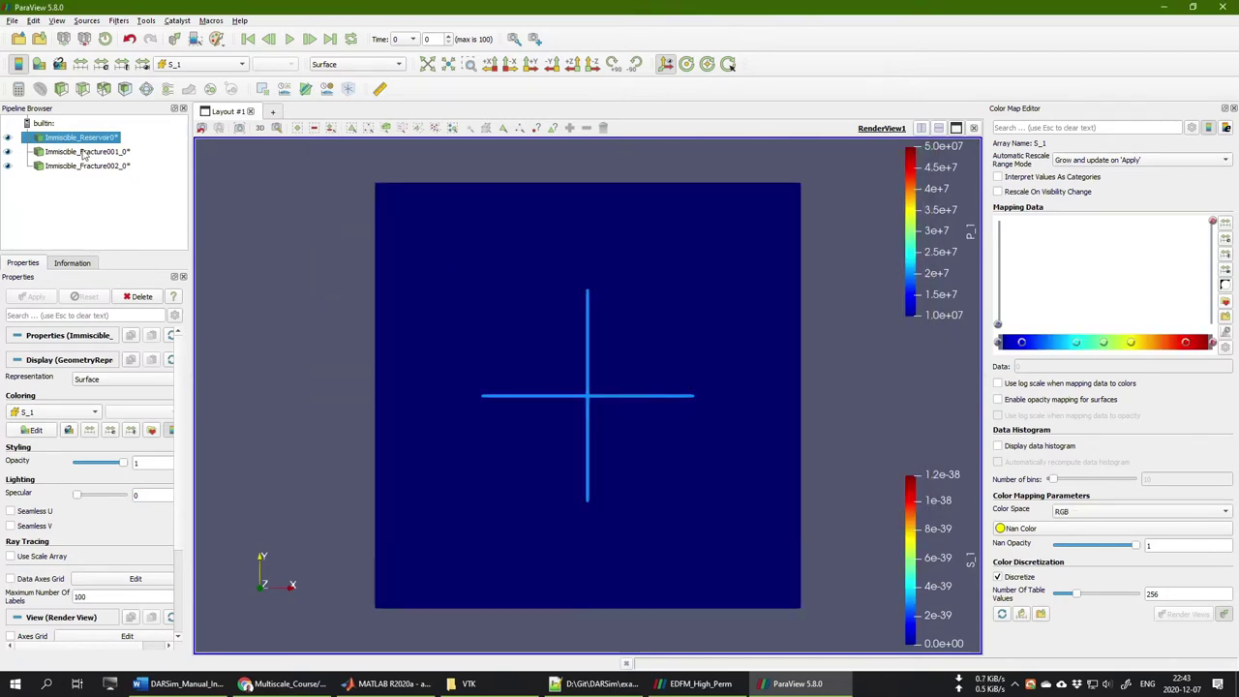
{"action": "left_click", "coordinate": [188, 64]}
{"action": "left_click", "coordinate": [182, 143]}
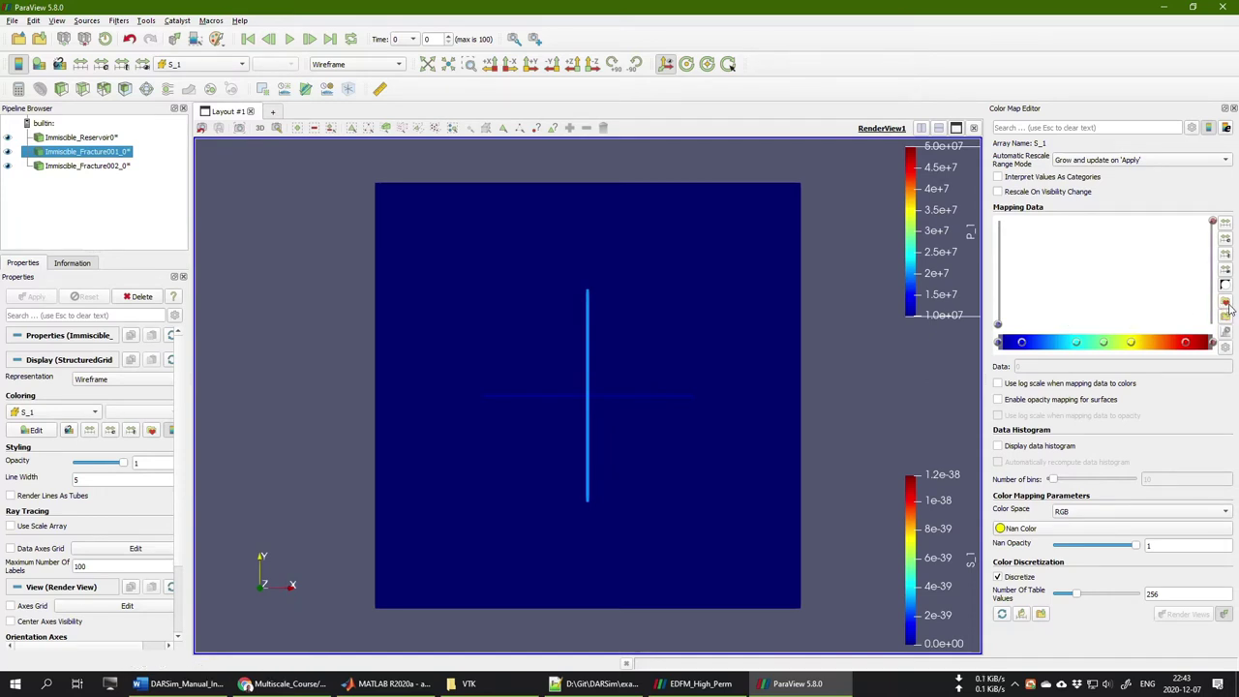
{"action": "left_click", "coordinate": [85, 166]}
{"action": "left_click", "coordinate": [176, 64]}
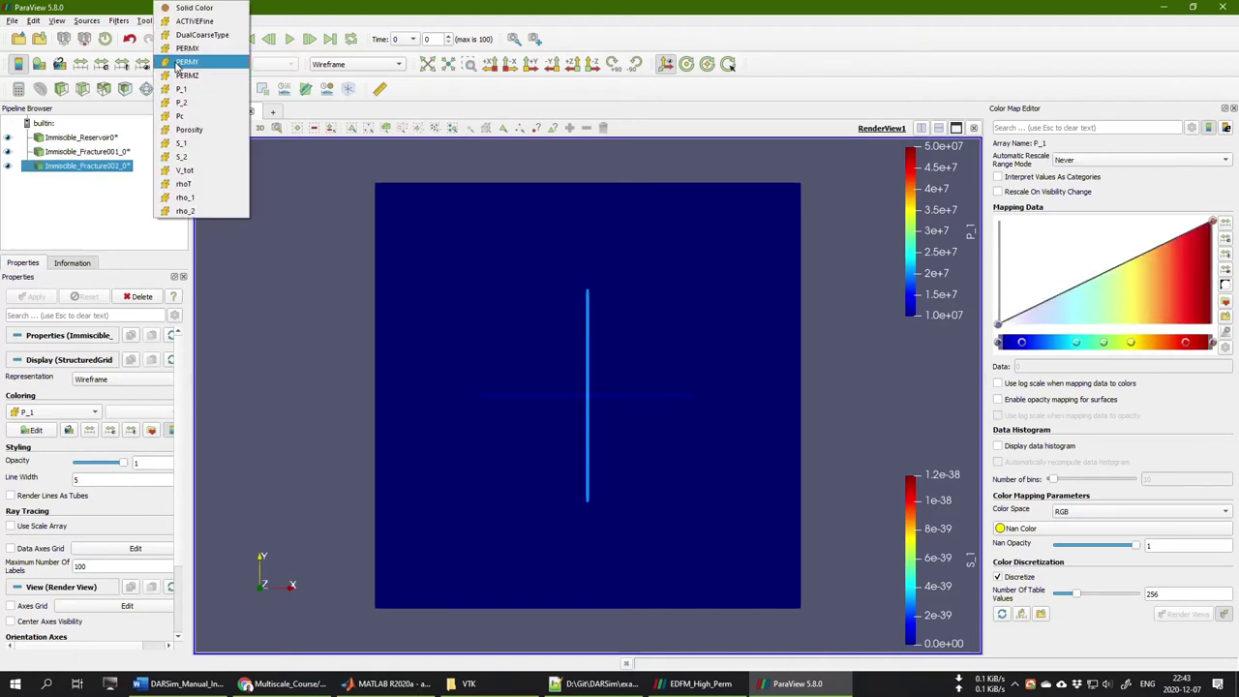
{"action": "left_click", "coordinate": [181, 143]}
Rescale the reservoir's S_1 color range over all timesteps and disable automatic rescaling
{"action": "left_click", "coordinate": [85, 138]}
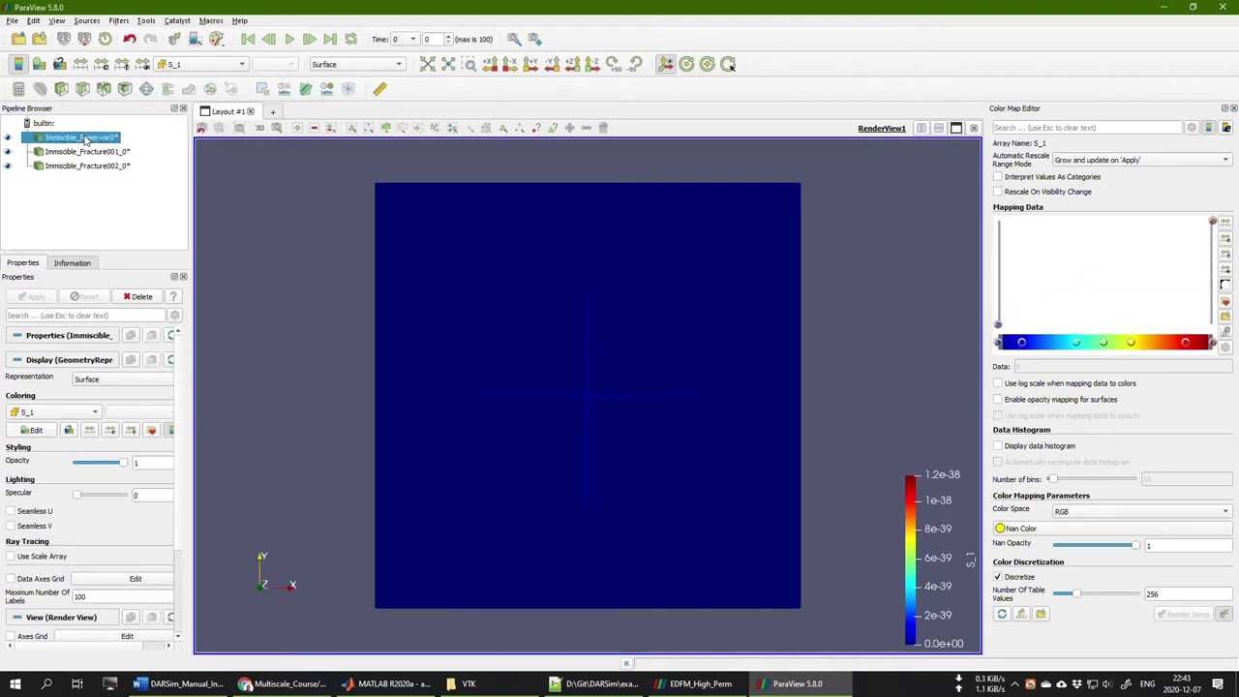
{"action": "left_click", "coordinate": [123, 65]}
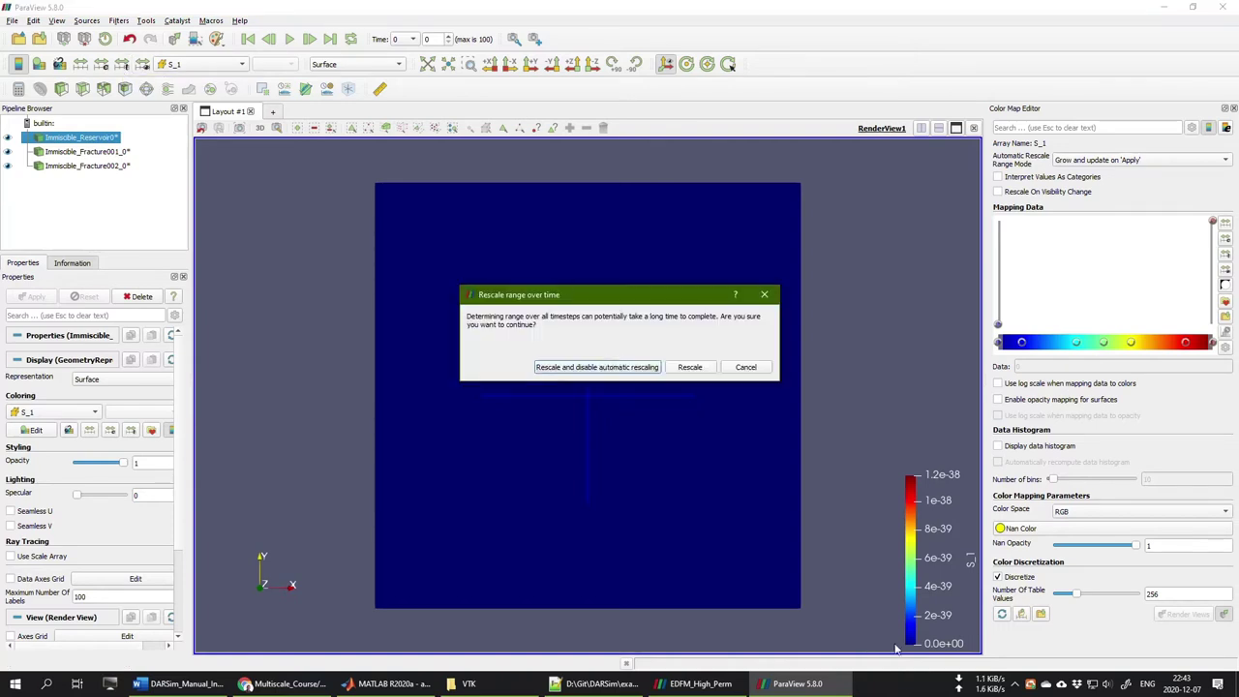
{"action": "left_click", "coordinate": [561, 374]}
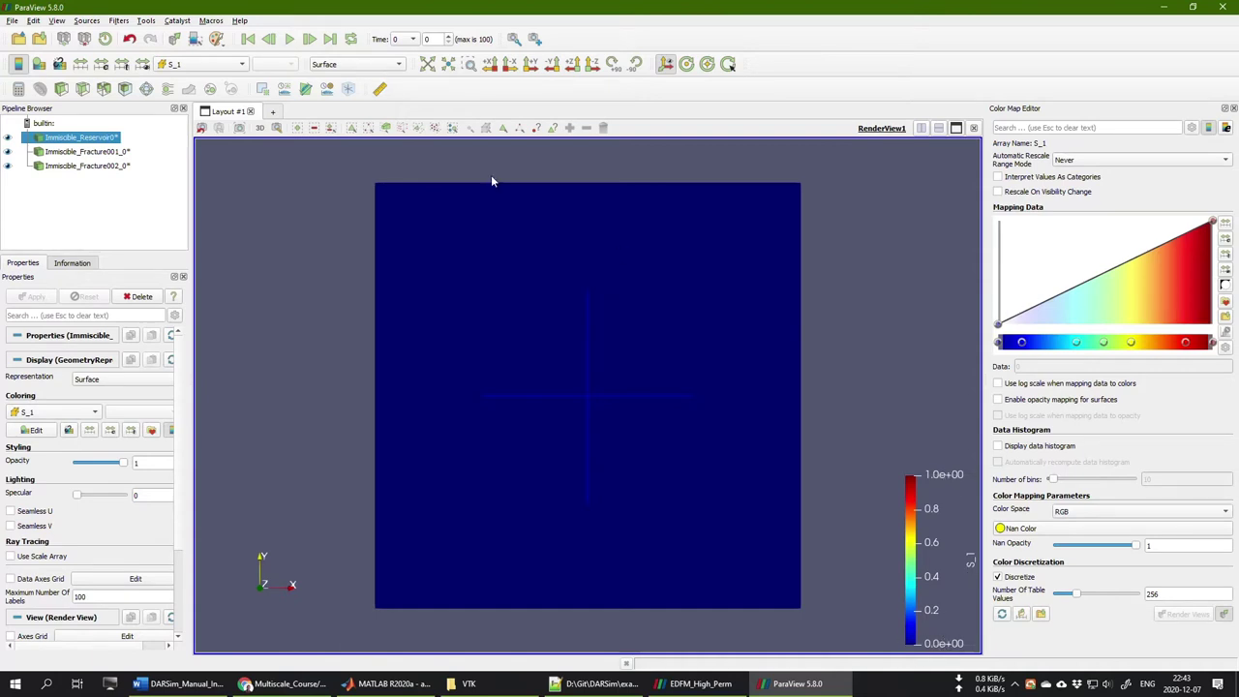
Step through the first S_1 timesteps and play the saturation animation through to timestep 100
{"action": "left_click", "coordinate": [309, 40]}
{"action": "left_click", "coordinate": [308, 40]}
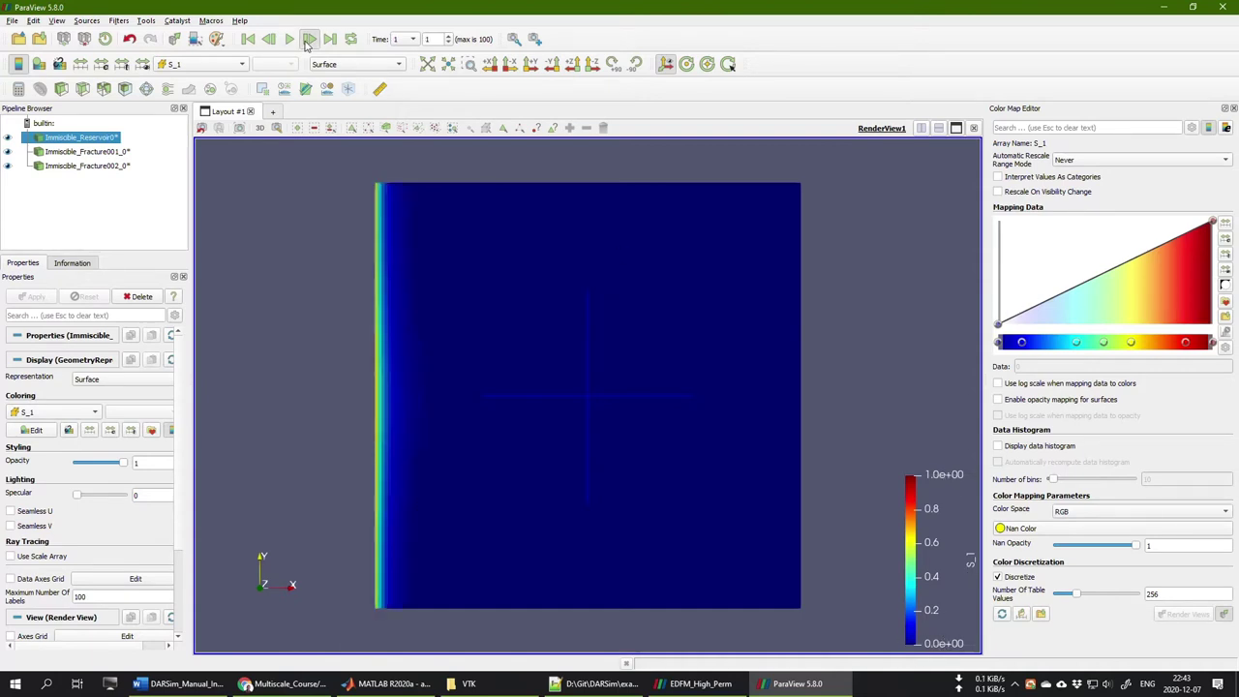
{"action": "left_click", "coordinate": [308, 40]}
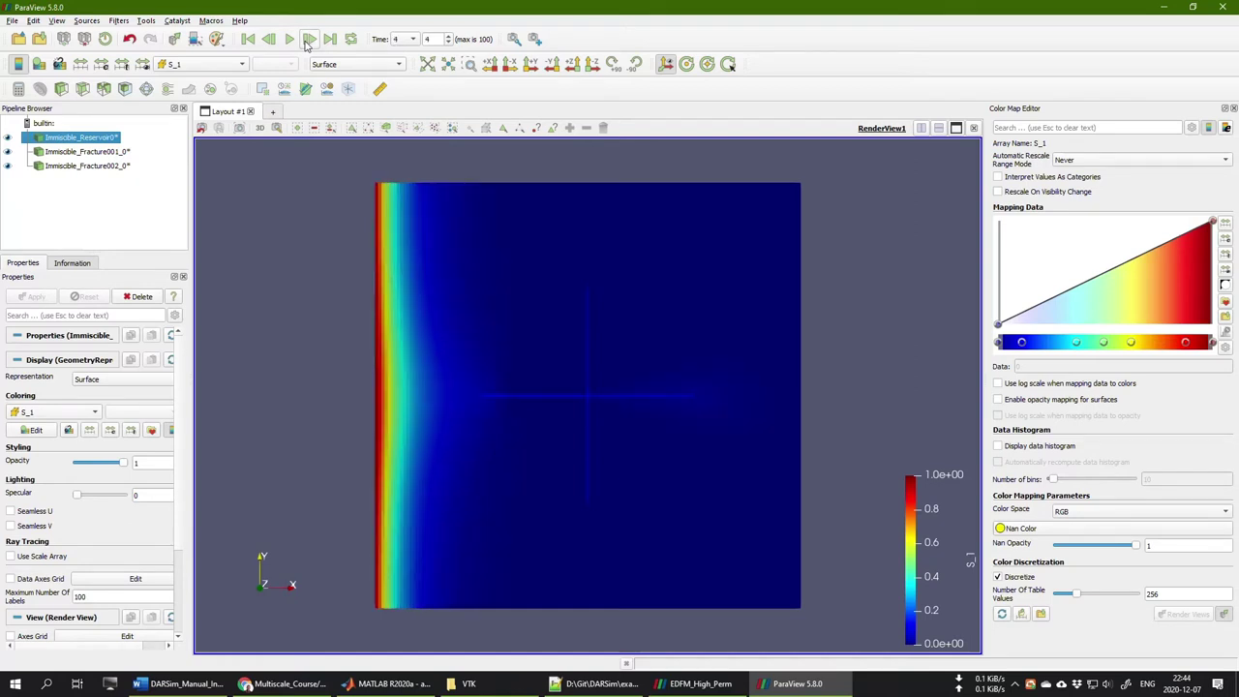
{"action": "left_click", "coordinate": [309, 40]}
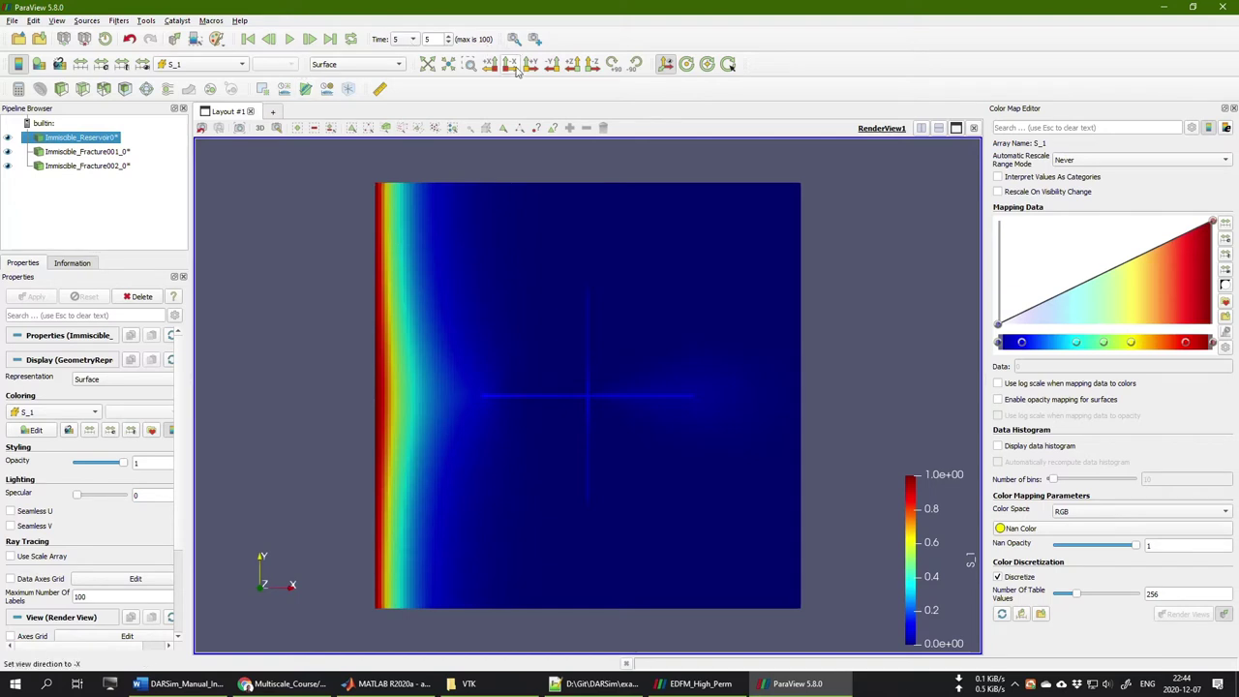
{"action": "key", "text": "space"}
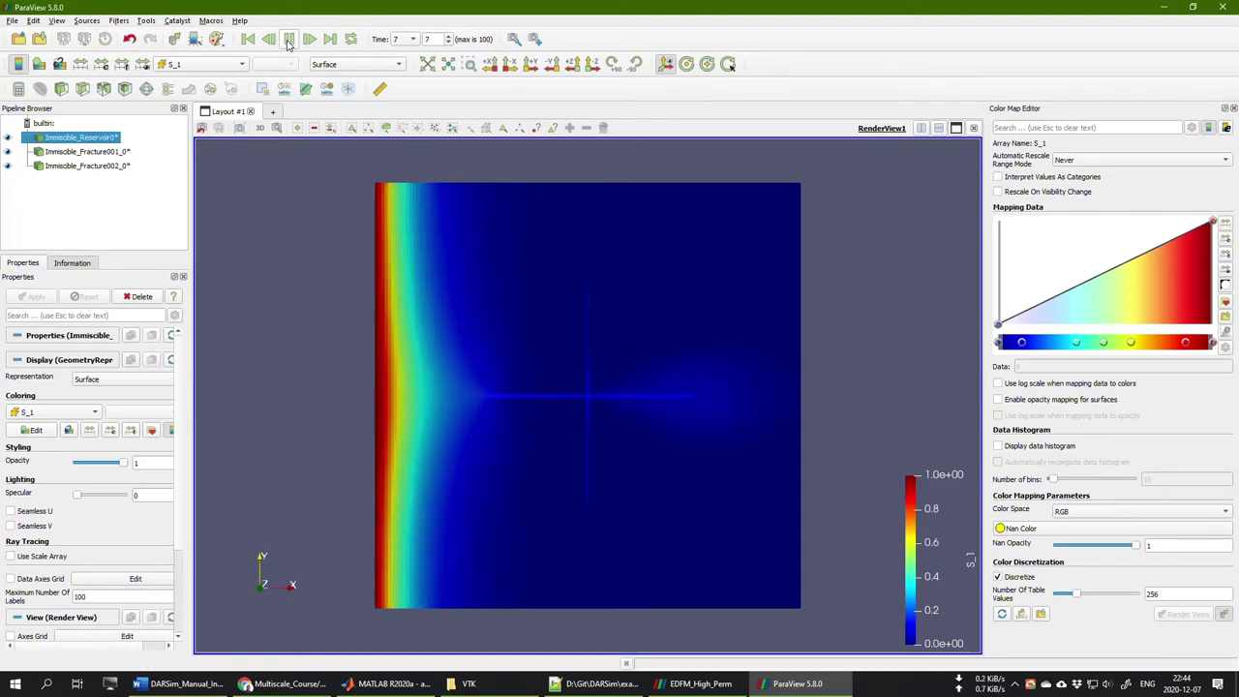
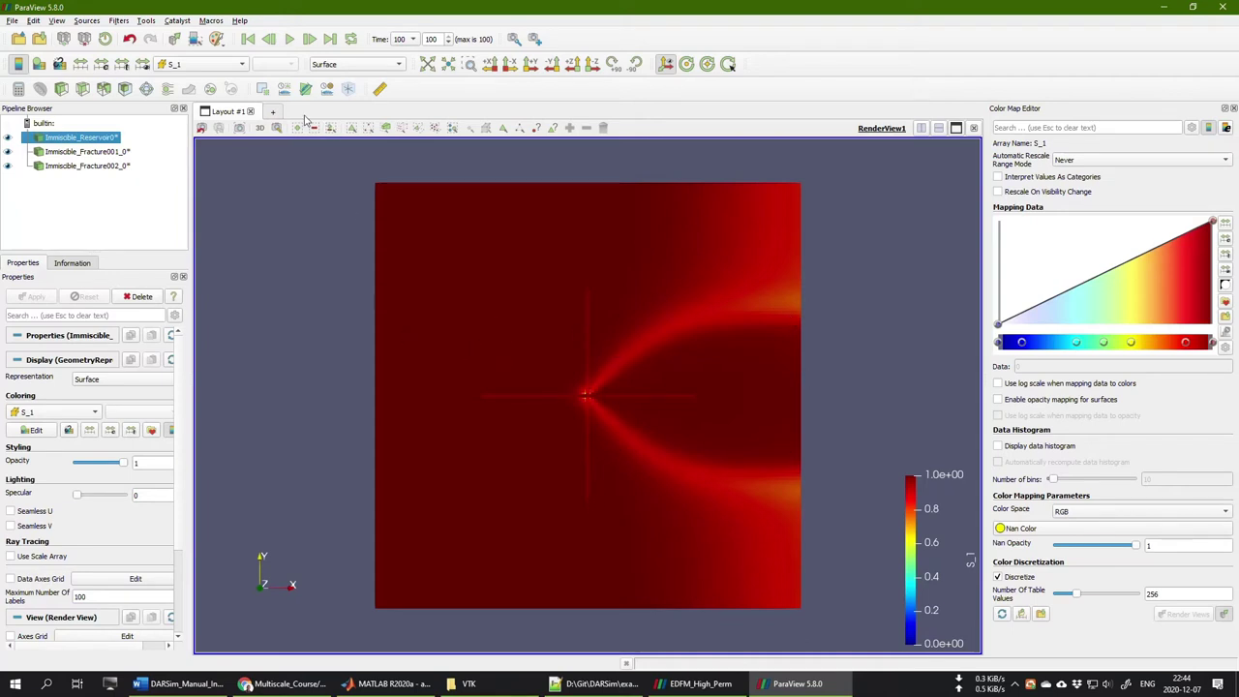
Switch to File Explorer and open the pEDFM_Low_Perm folder inside 02_Fractures_Cross_Shape
{"action": "left_click", "coordinate": [464, 683]}
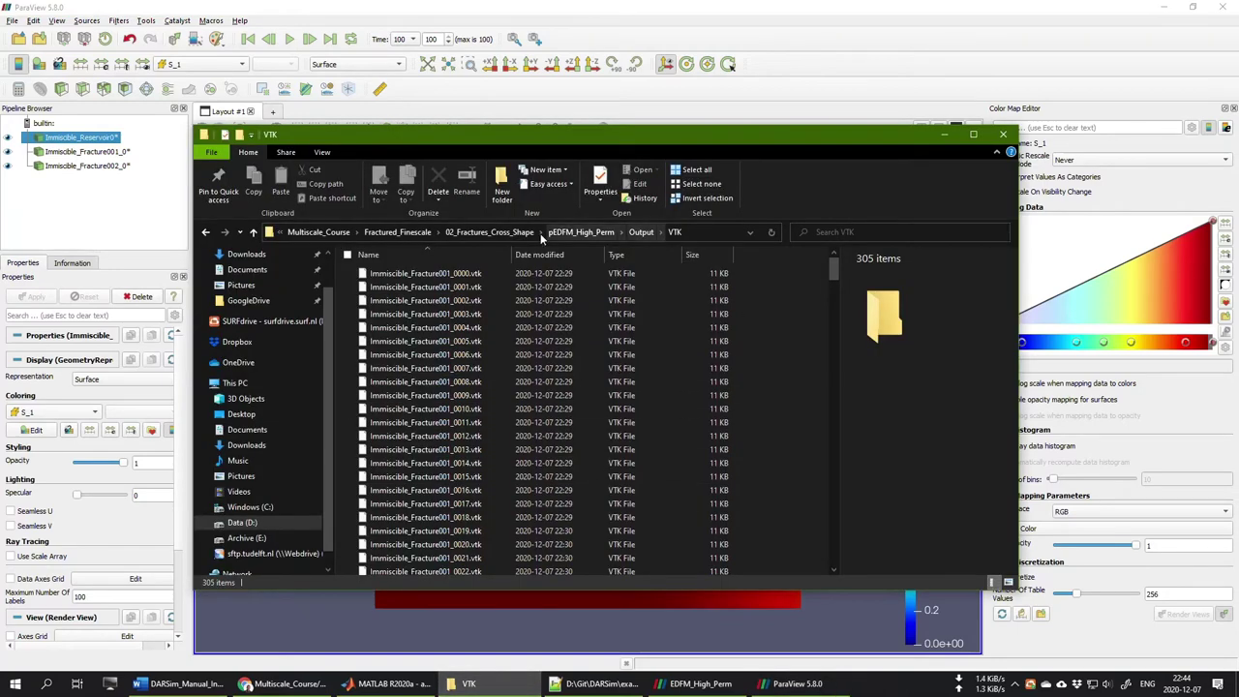
{"action": "left_click", "coordinate": [482, 234]}
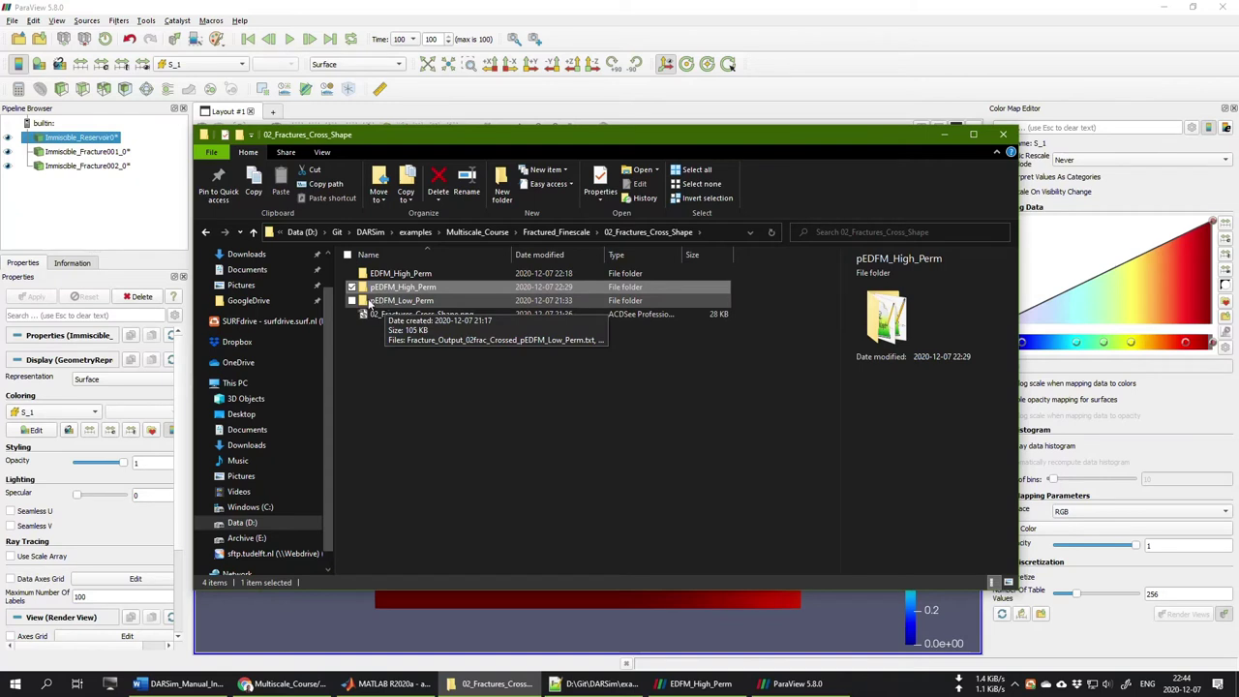
{"action": "double_click", "coordinate": [422, 301]}
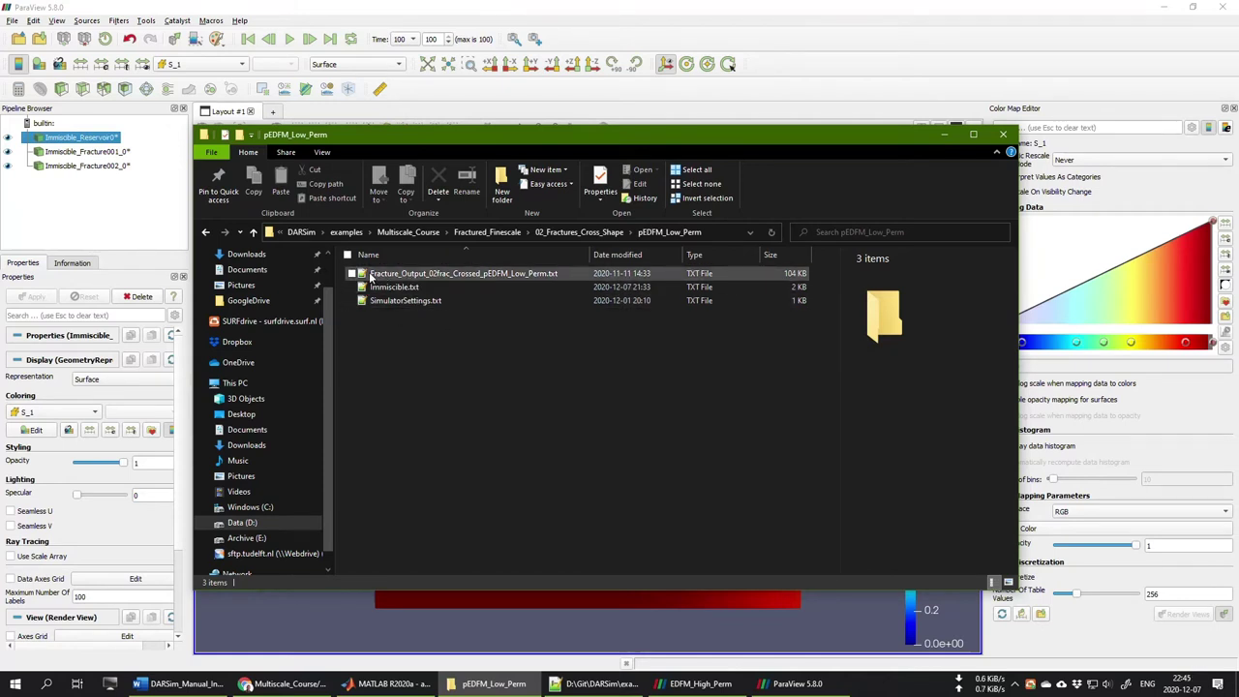
Examine the first fracture's permeability in Fracture_Output_02frac_Crossed_pEDFM_Low_Perm.txt in Notepad++, and close all open files except Immiscible.txt
{"action": "double_click", "coordinate": [463, 275]}
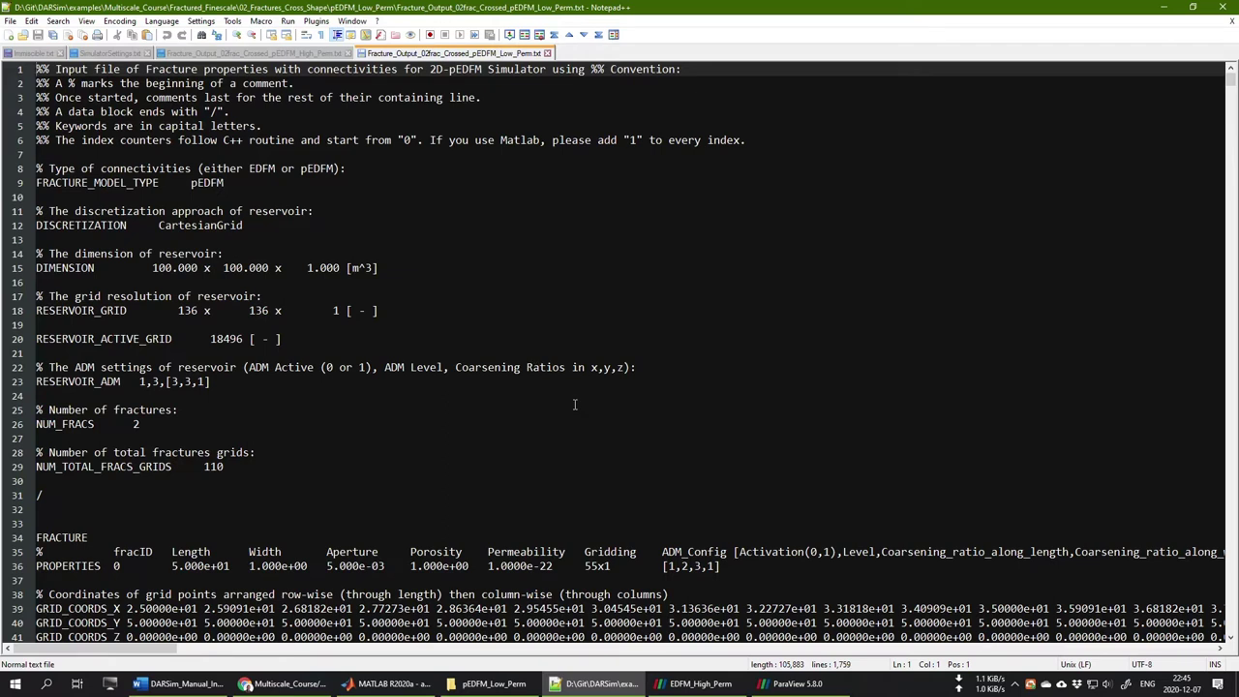
{"action": "left_click_drag", "start_coordinate": [487, 566], "coordinate": [552, 567]}
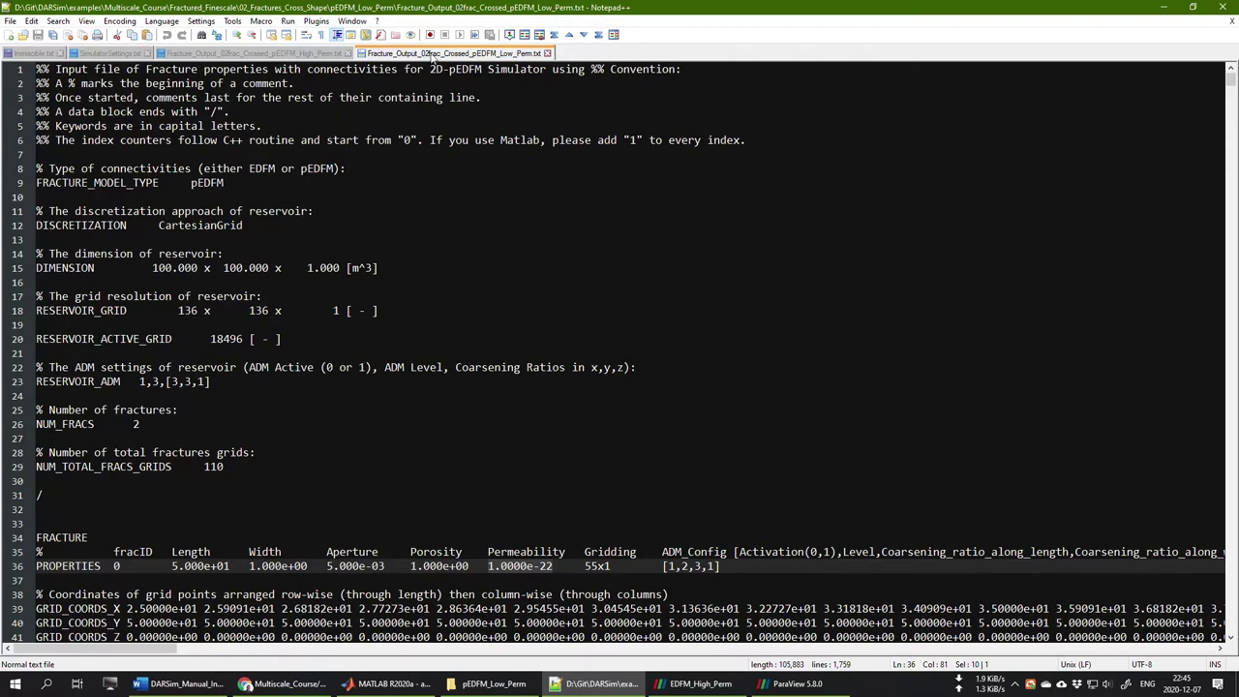
{"action": "left_click", "coordinate": [546, 53]}
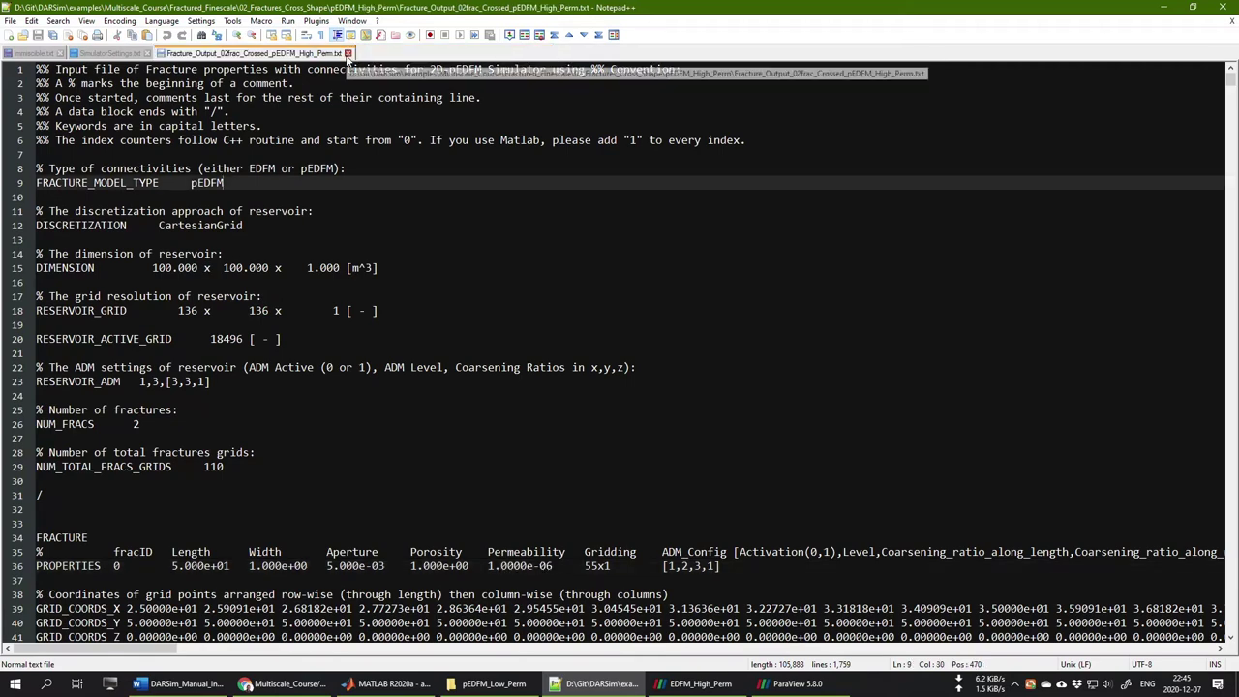
{"action": "left_click", "coordinate": [347, 54]}
{"action": "left_click", "coordinate": [146, 53]}
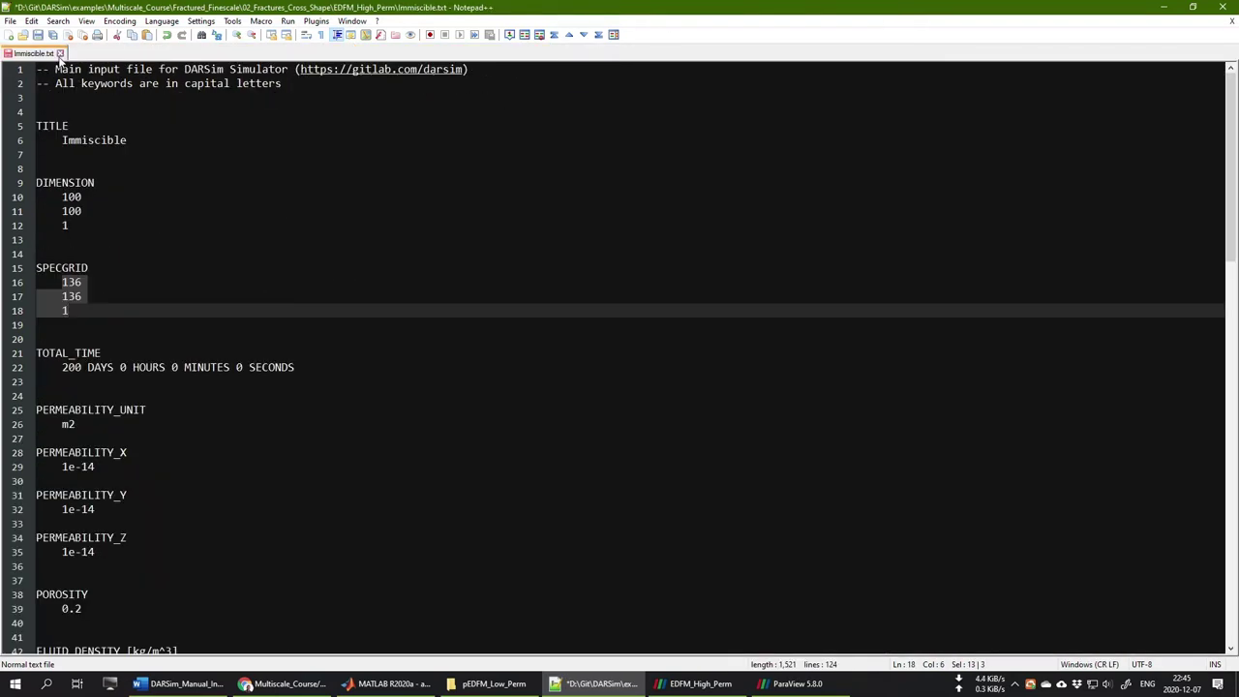
Copy the full path of the pEDFM_Low_Perm folder from File Explorer
{"action": "left_click", "coordinate": [428, 683]}
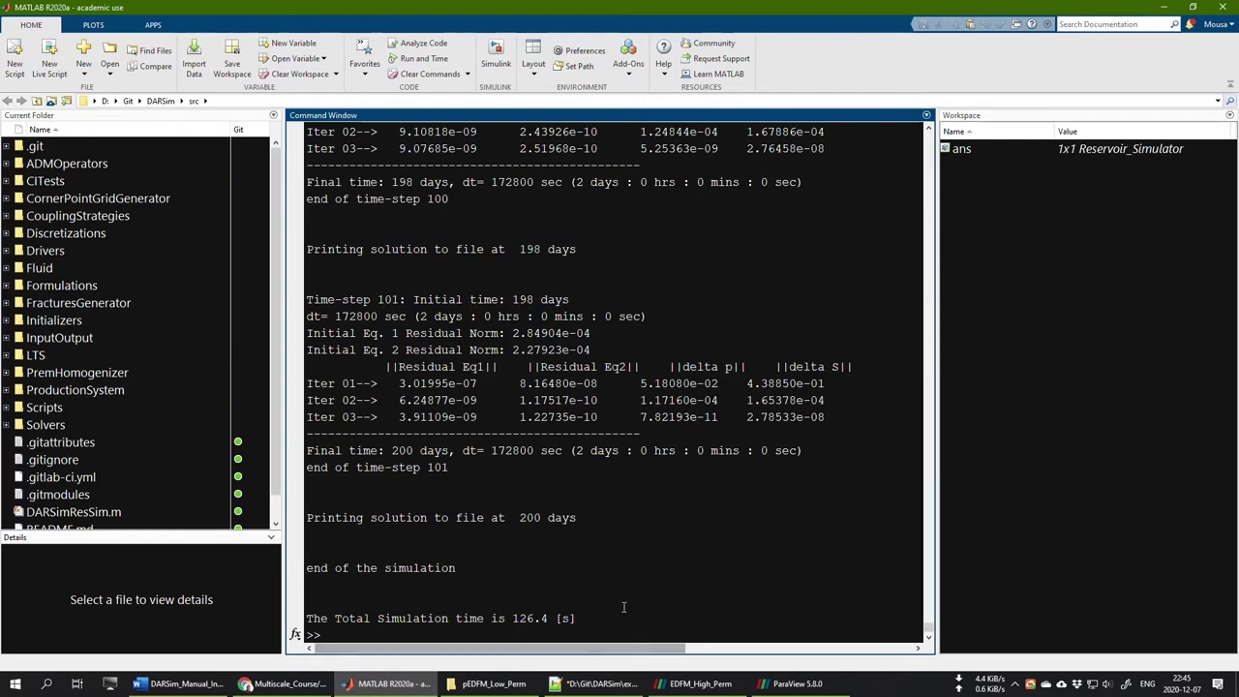
{"action": "left_click", "coordinate": [496, 689]}
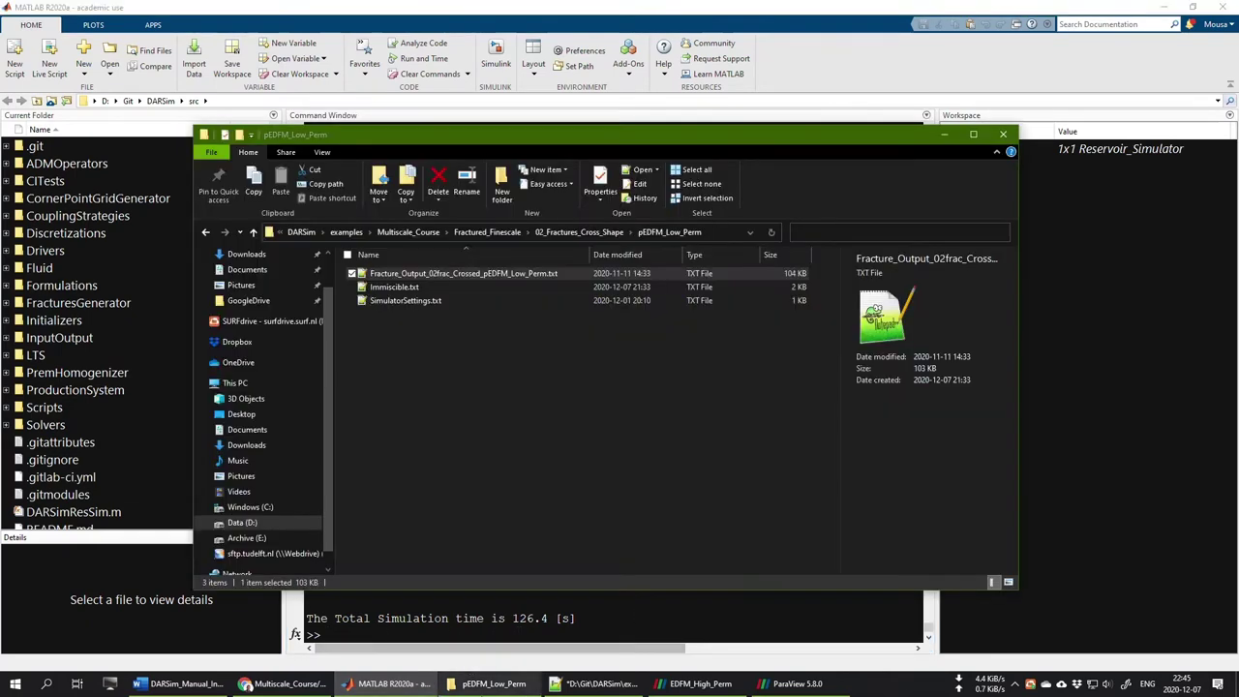
{"action": "left_click", "coordinate": [706, 233]}
{"action": "key", "text": "ctrl+c"}
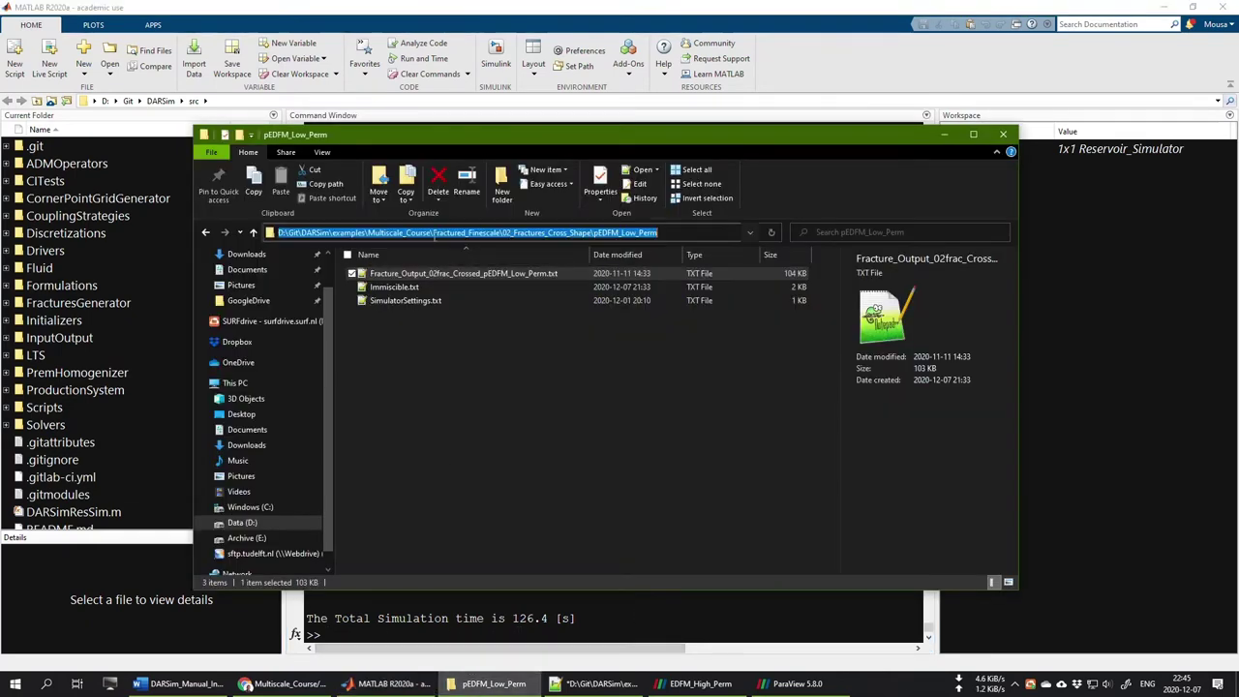
Copy the pEDFM_Low_Perm folder path and, in MATLAB, enter a DARSimResSim call with that path as its first argument
{"action": "right_click", "coordinate": [437, 234]}
{"action": "left_click", "coordinate": [309, 277]}
{"action": "key", "text": "alt+Tab"}
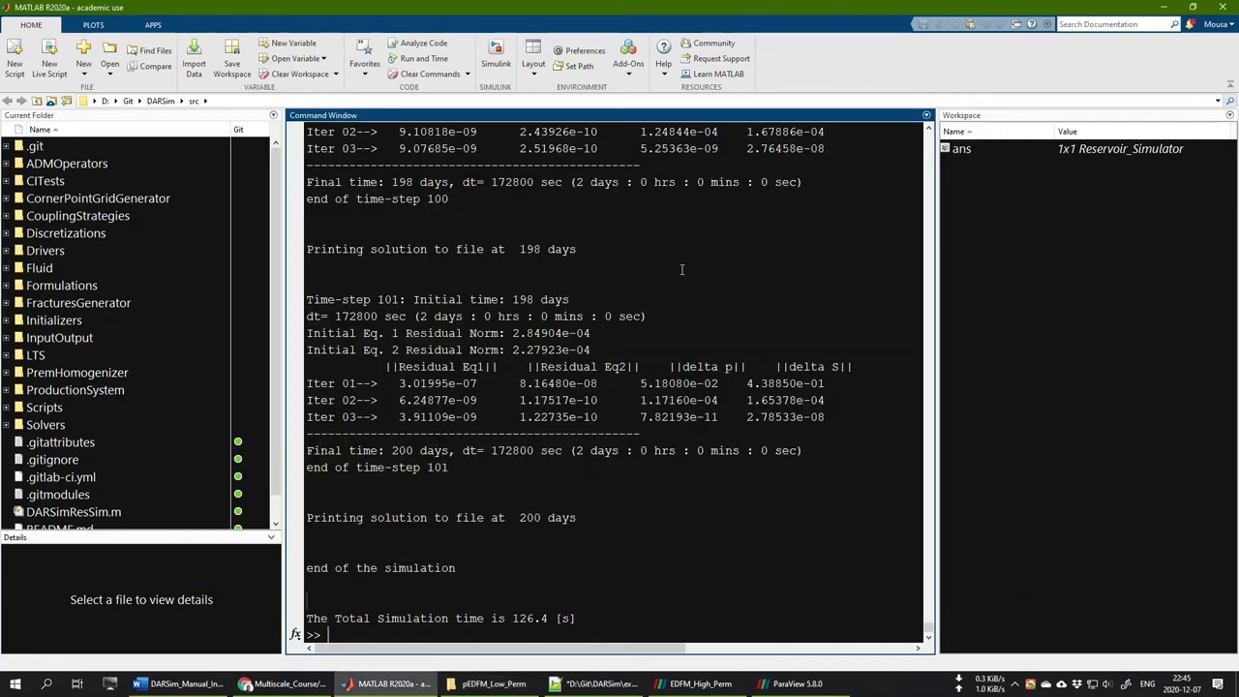
{"action": "type", "text": "DARSimResSim()'','');"}
{"action": "key", "text": "Left"}
{"action": "key", "text": "Left"}
{"action": "key", "text": "Left"}
{"action": "key", "text": "Left"}
{"action": "key", "text": "Left"}
{"action": "key", "text": "Left"}
{"action": "key", "text": "ctrl+v"}
Set the second argument of the DARSimResSim call to 'Immiscible.txt' and run the simulation
{"action": "left_click", "coordinate": [519, 685]}
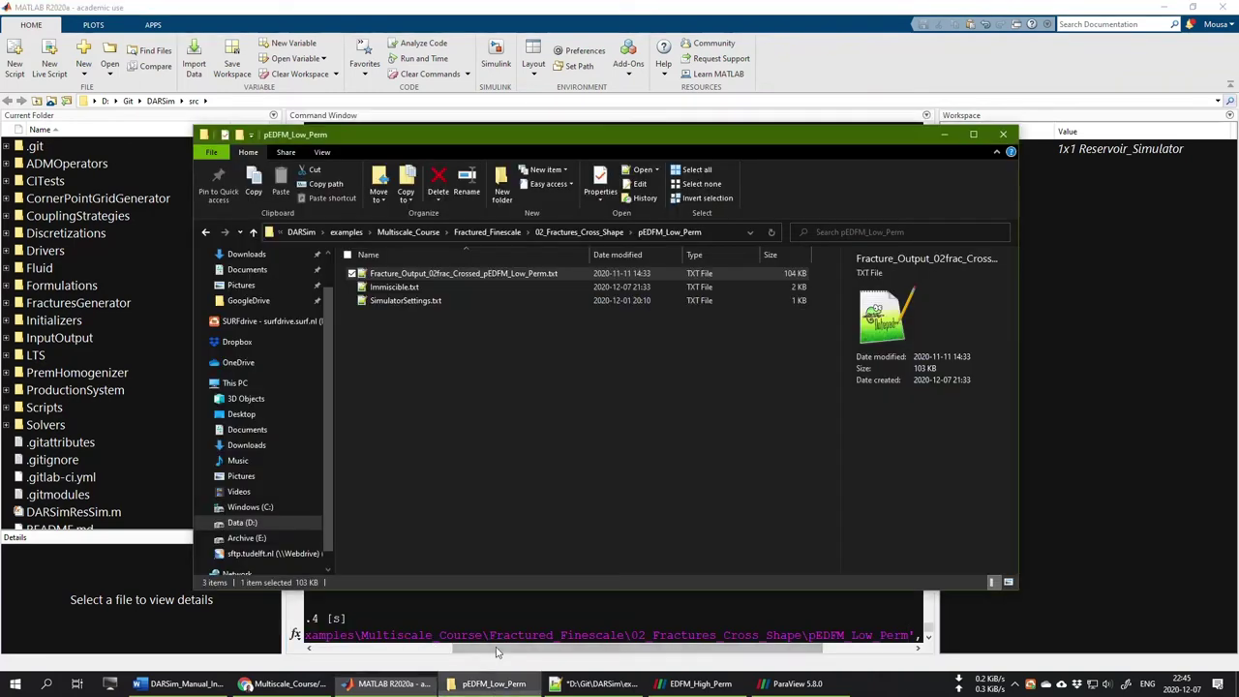
{"action": "left_click", "coordinate": [390, 288]}
{"action": "left_click", "coordinate": [390, 288]}
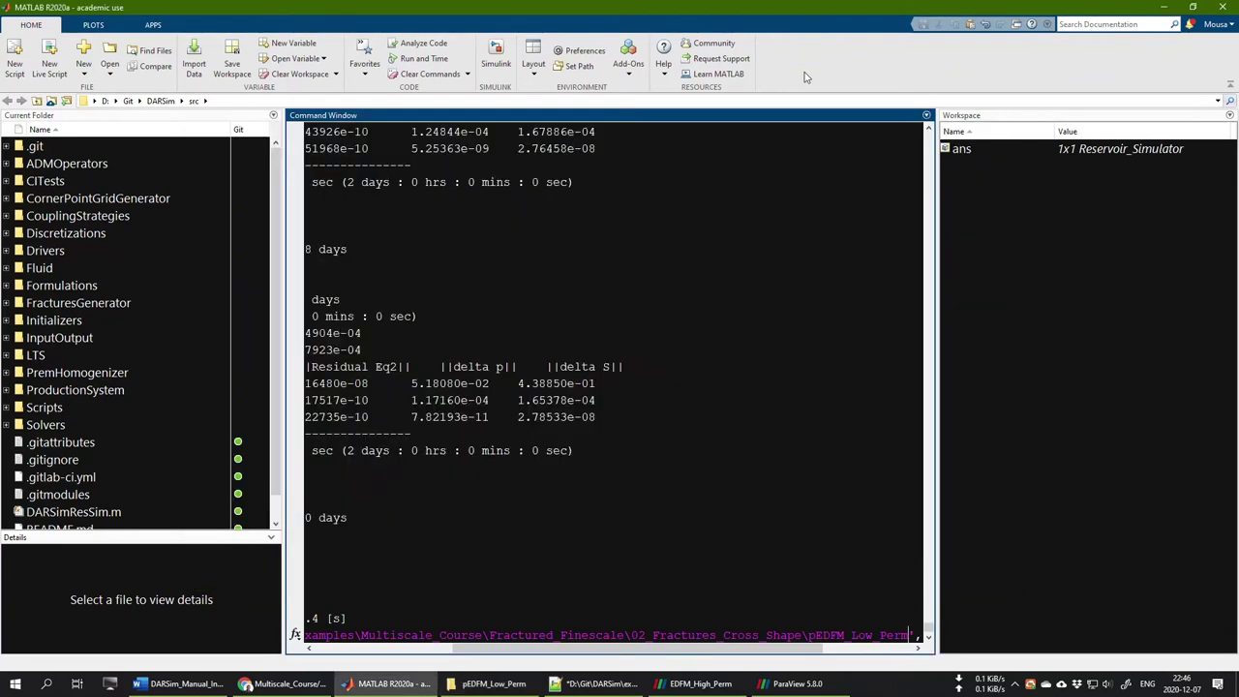
{"action": "left_click", "coordinate": [877, 653]}
{"action": "left_click", "coordinate": [877, 653]}
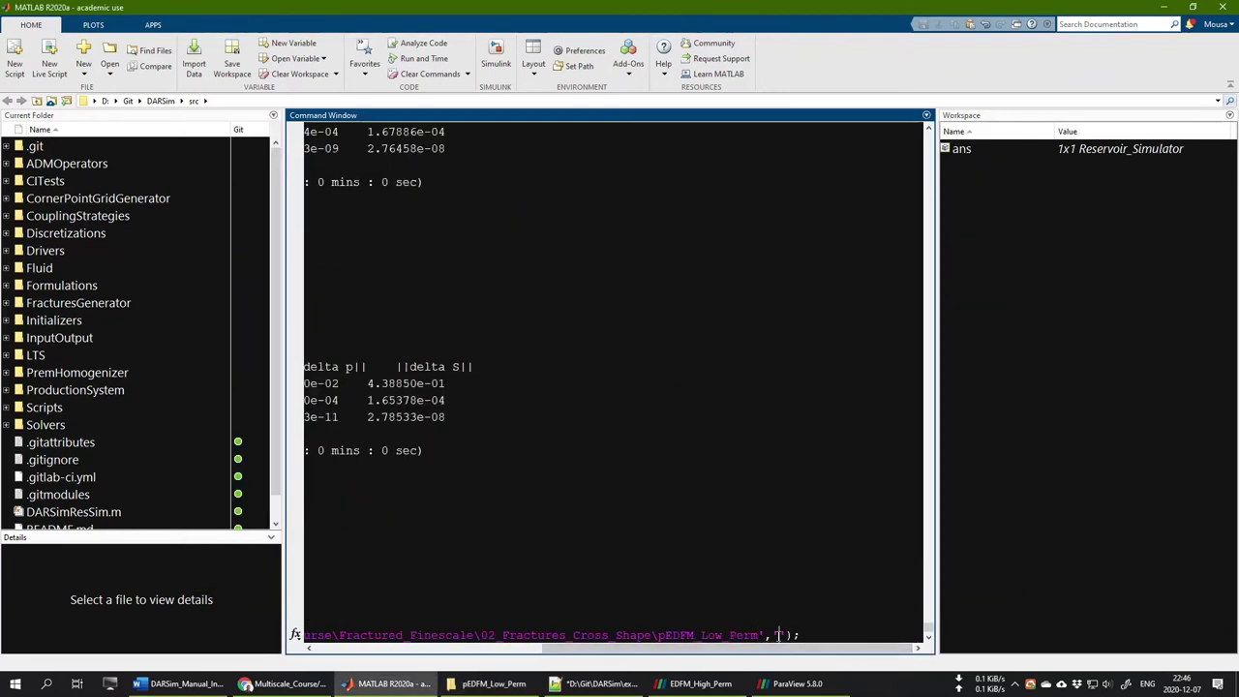
{"action": "left_click", "coordinate": [778, 636]}
{"action": "type", "text": "Immiscible.txt"}
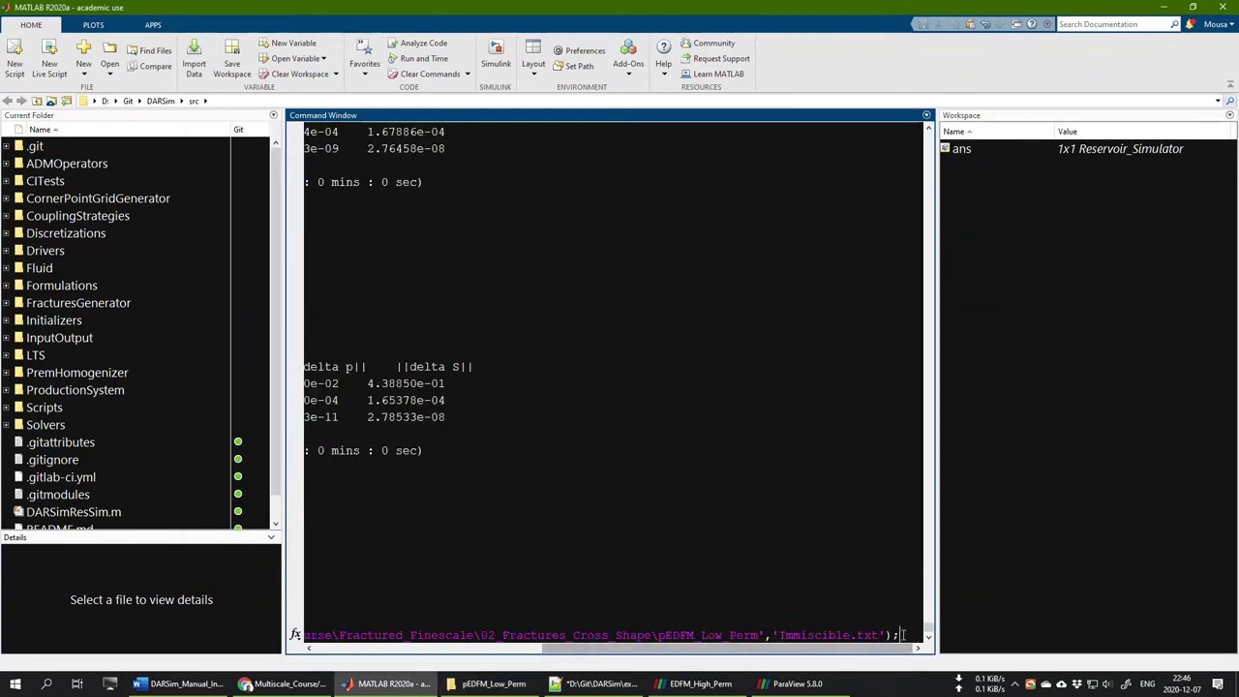
{"action": "key", "text": "Return"}
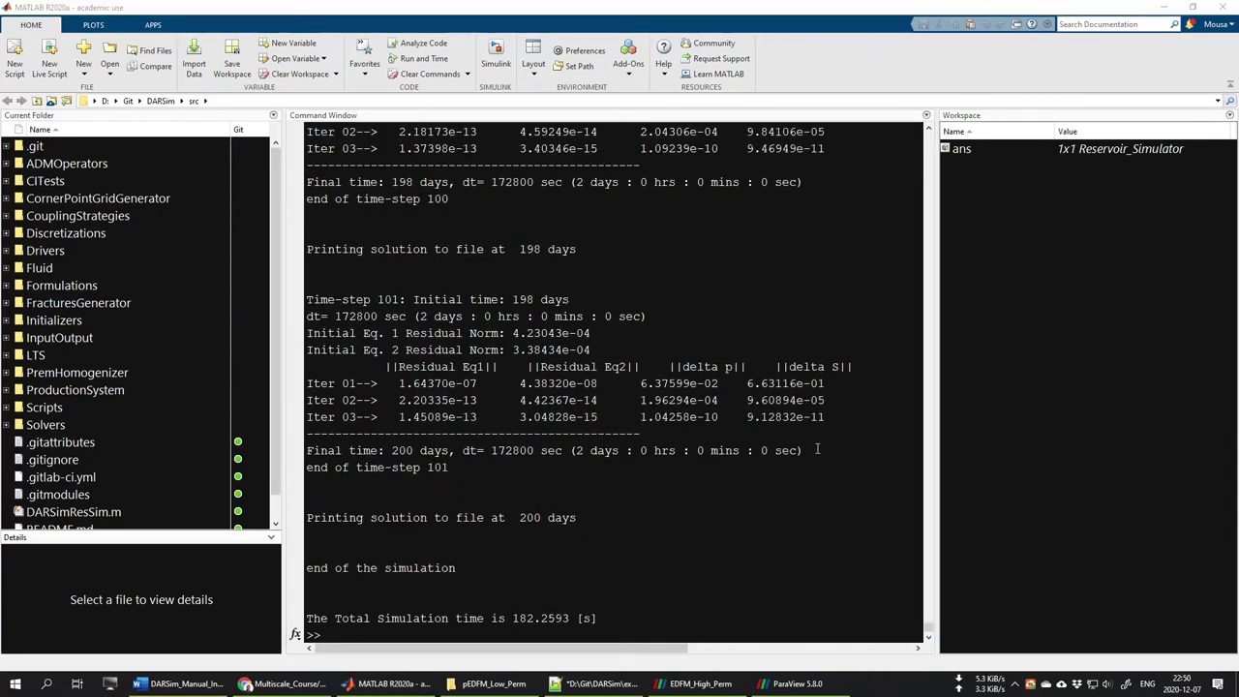
Switch to the ParaView session with the S_1 results and rename its window to pEDFM_High_Perm
{"action": "left_click", "coordinate": [797, 684]}
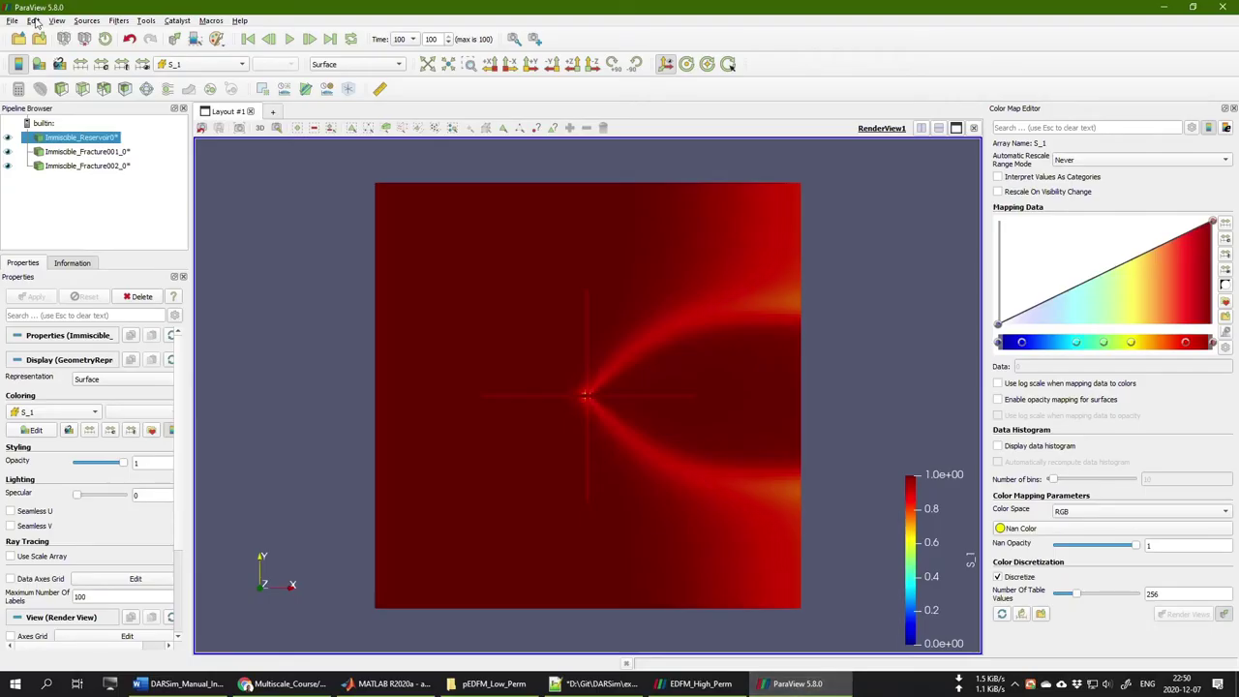
{"action": "left_click", "coordinate": [34, 21]}
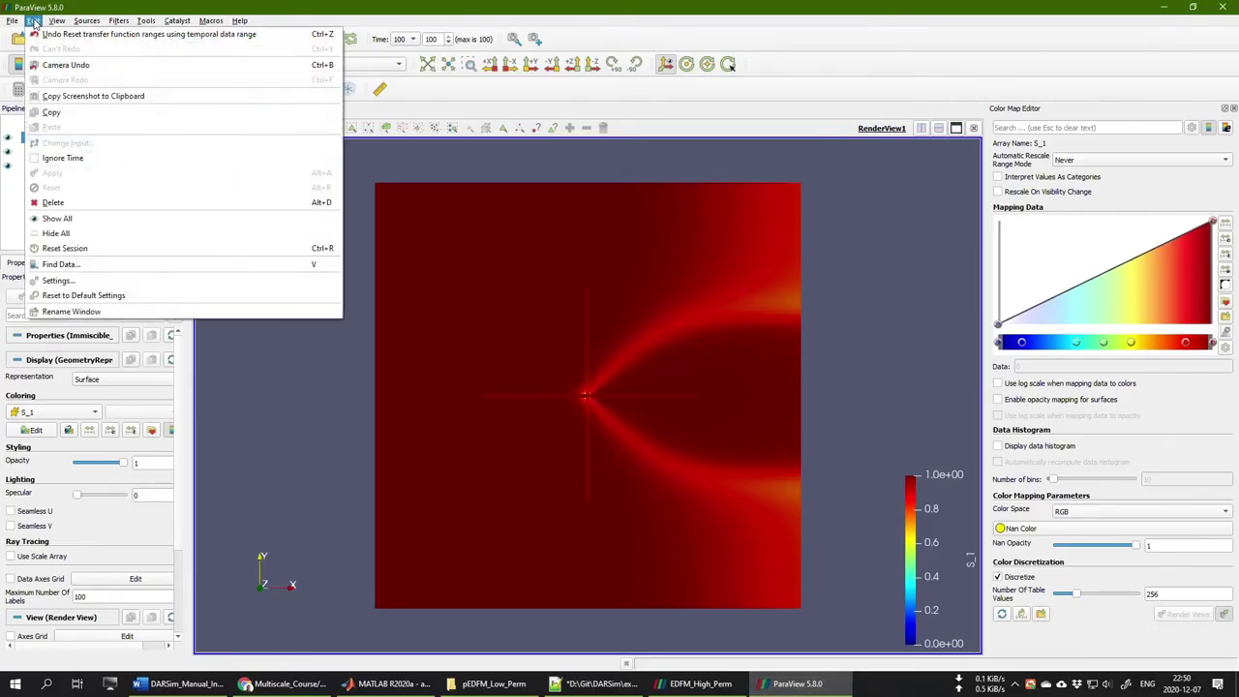
{"action": "left_click", "coordinate": [75, 312]}
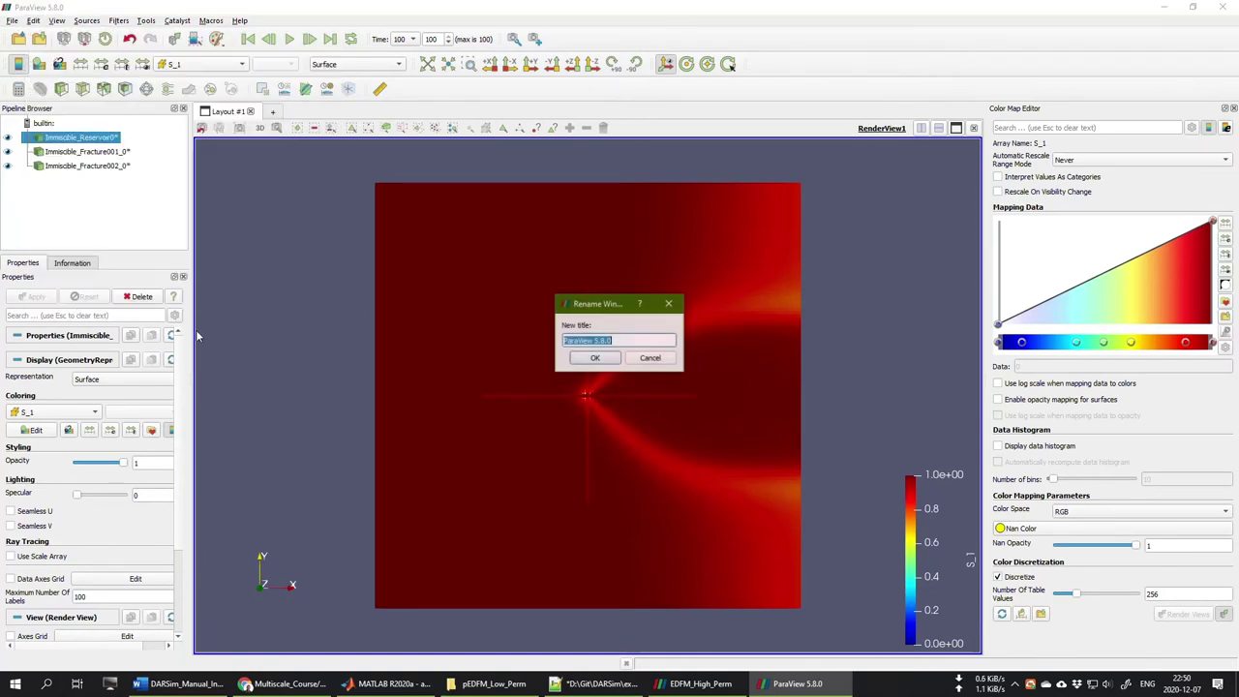
{"action": "type", "text": "pE"}
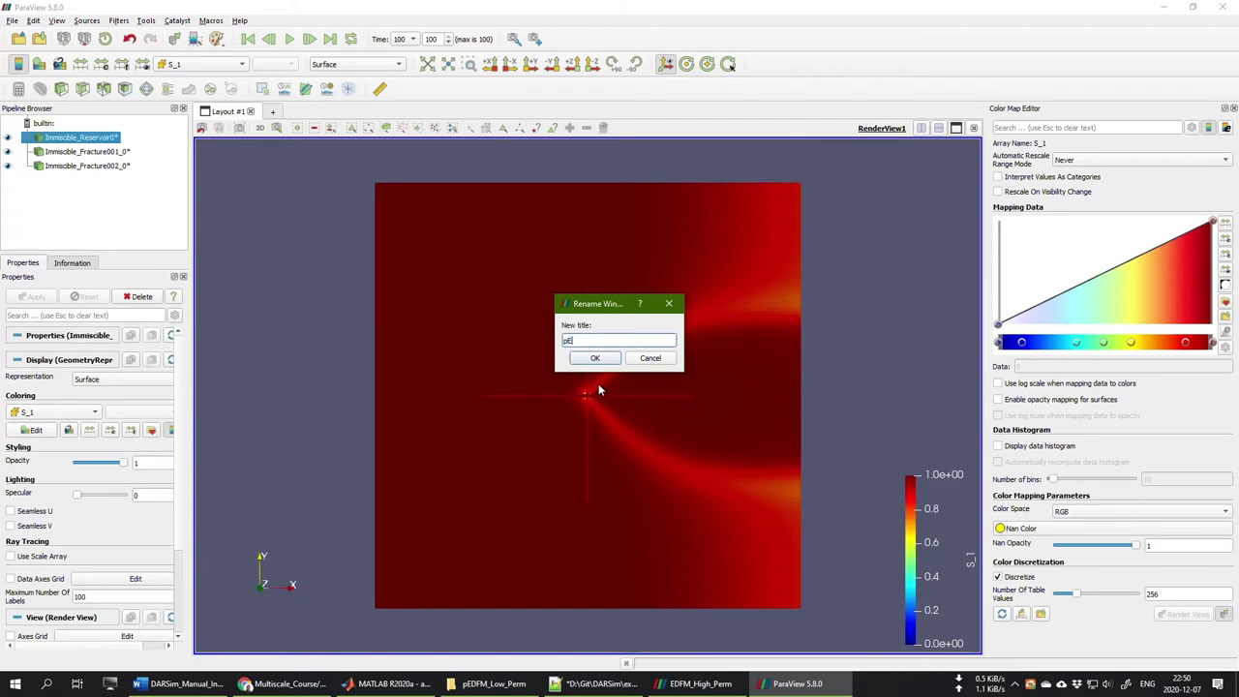
{"action": "type", "text": "DFM_High_Perm"}
{"action": "left_click", "coordinate": [593, 358]}
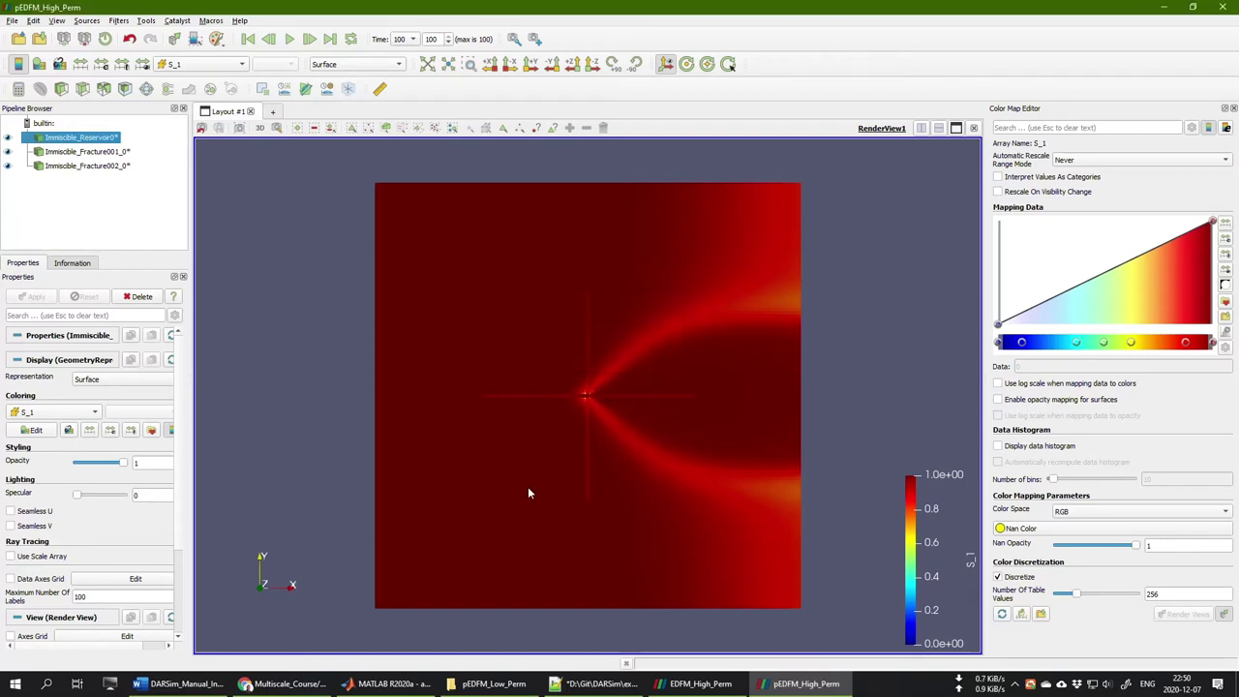
Start a new ParaView session and copy the path of the Output\VTK folder inside pEDFM_Low_Perm from File Explorer
{"action": "left_click", "coordinate": [16, 683]}
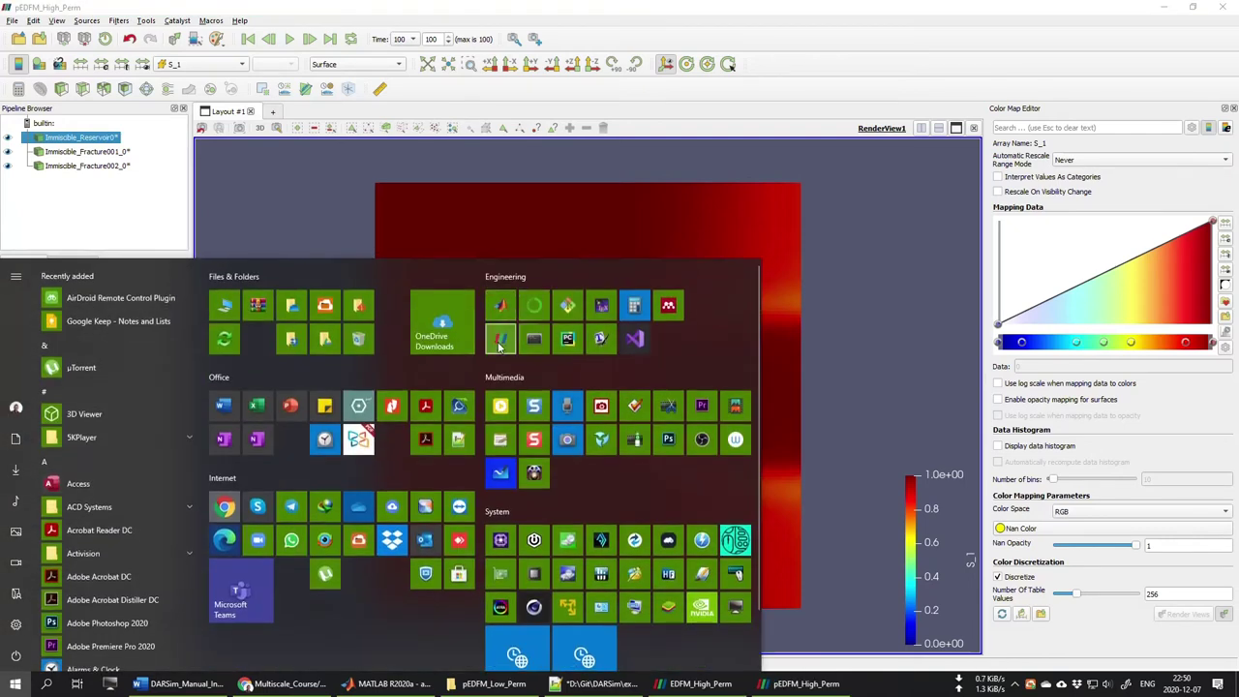
{"action": "left_click", "coordinate": [500, 347]}
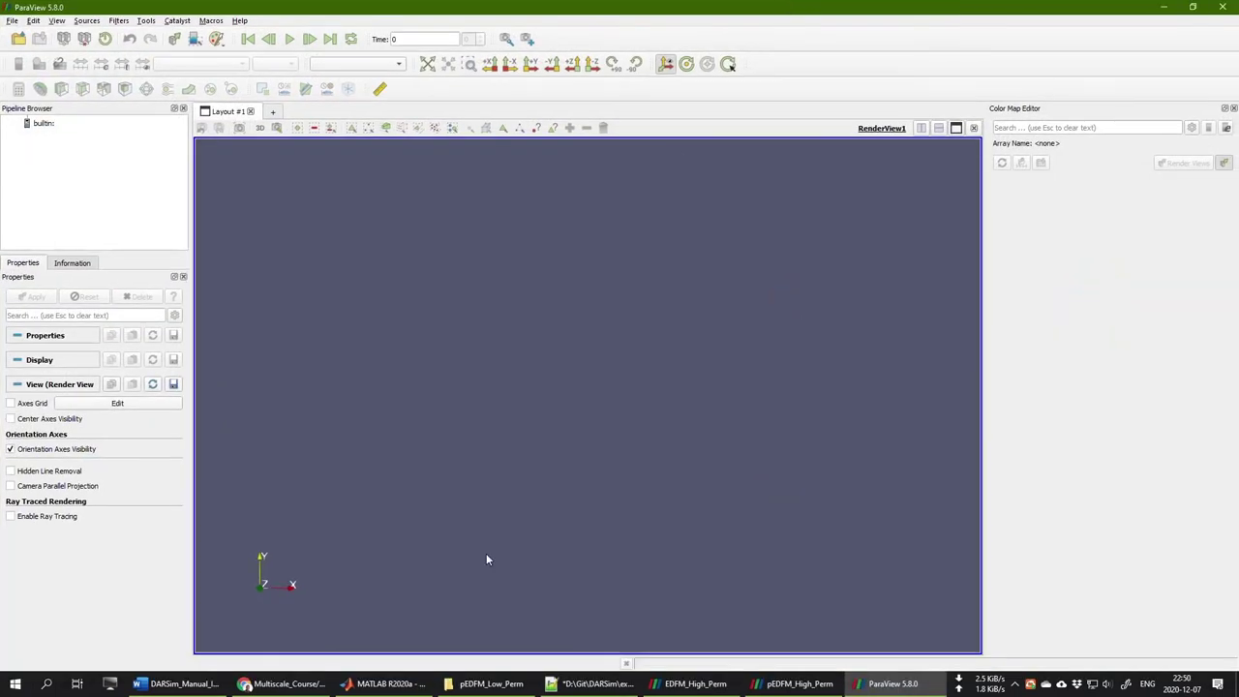
{"action": "left_click", "coordinate": [487, 683]}
{"action": "left_click", "coordinate": [674, 375]}
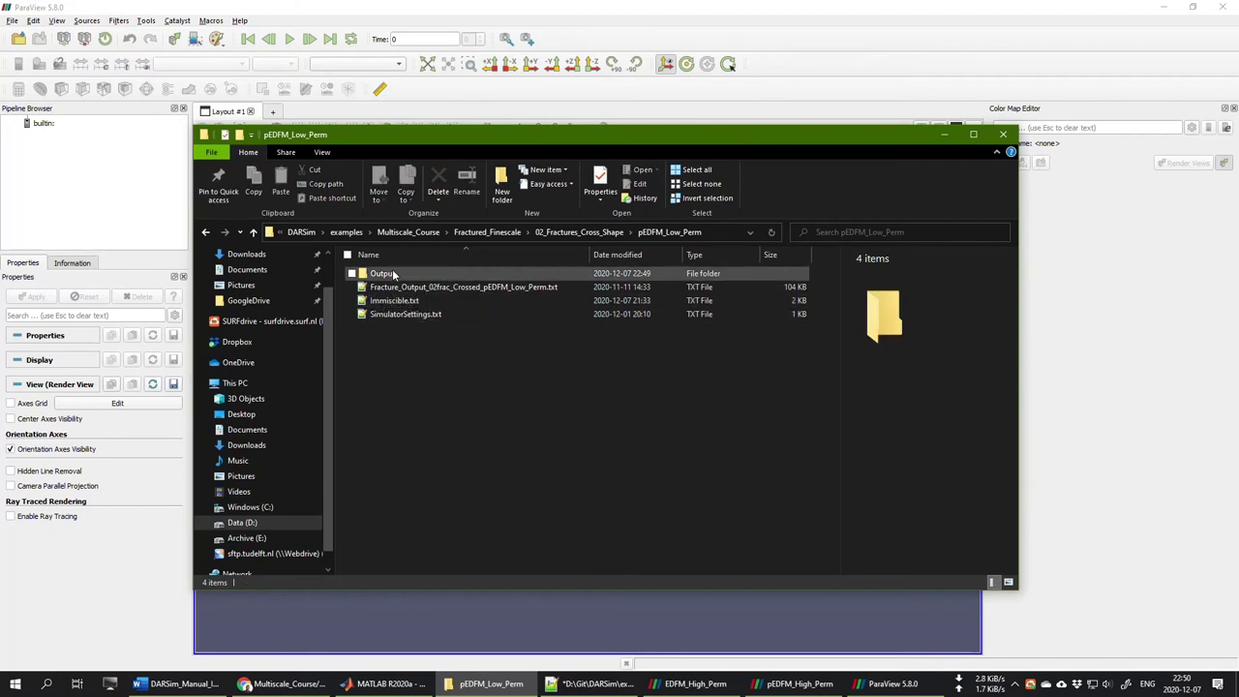
{"action": "double_click", "coordinate": [392, 275]}
{"action": "double_click", "coordinate": [385, 287]}
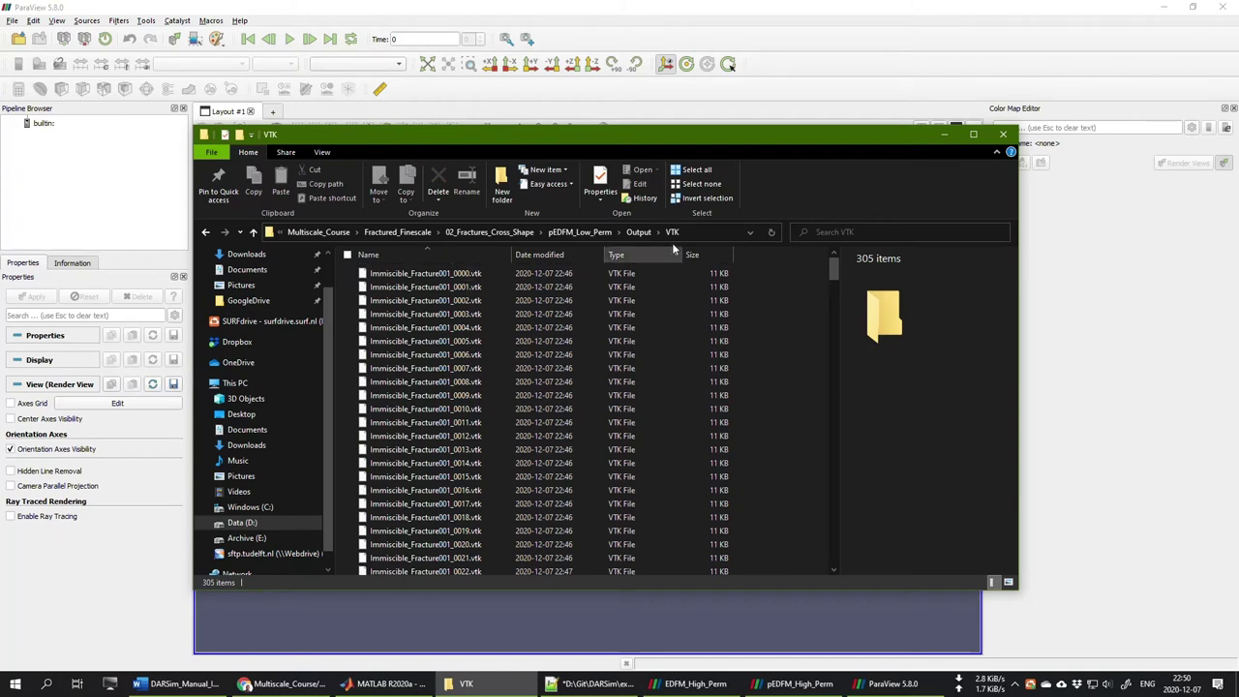
{"action": "left_click", "coordinate": [709, 232]}
{"action": "right_click", "coordinate": [418, 233]}
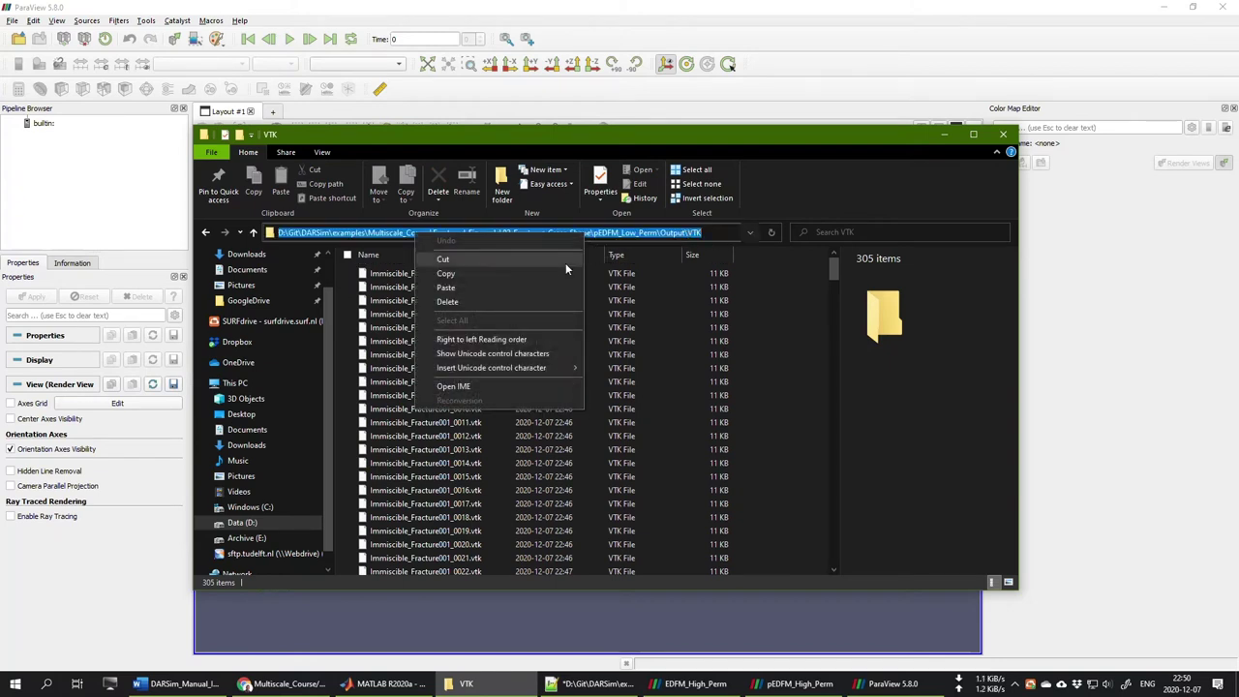
{"action": "left_click", "coordinate": [496, 274]}
{"action": "left_click", "coordinate": [772, 29]}
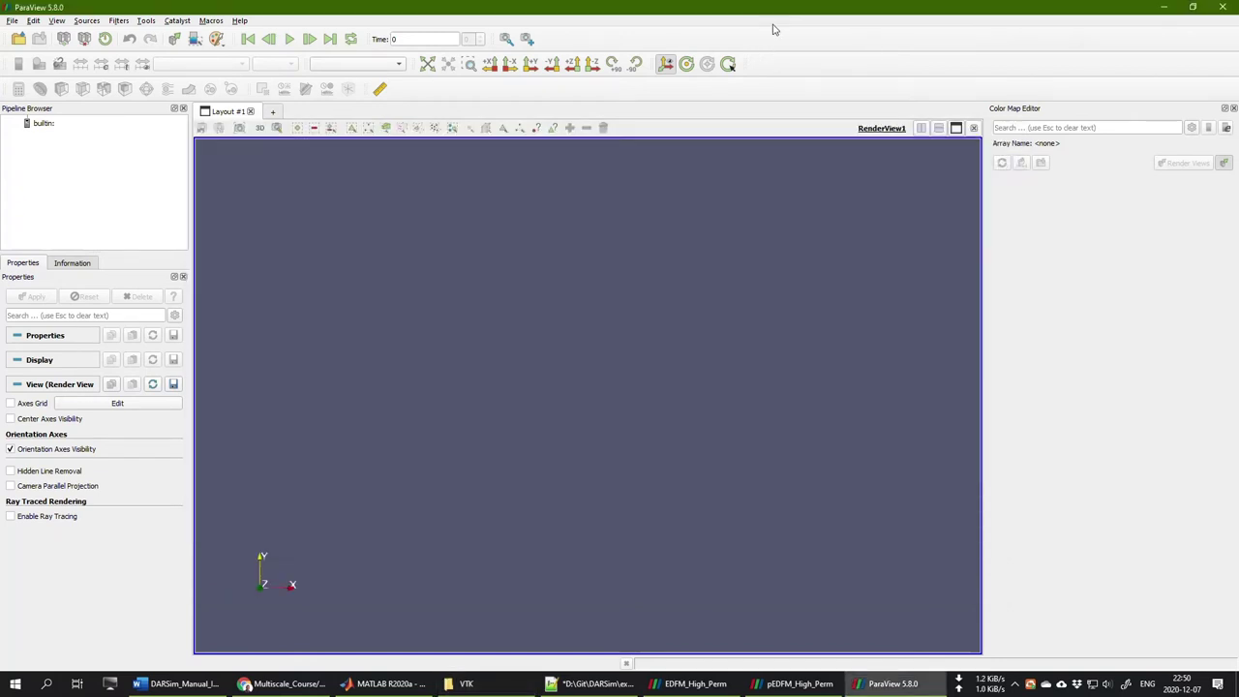
Load the Immiscible_Reservoir, Immiscible_Fracture001 and Immiscible_Fracture002 VTK groups from the copied folder into the new ParaView session
{"action": "left_click", "coordinate": [19, 38]}
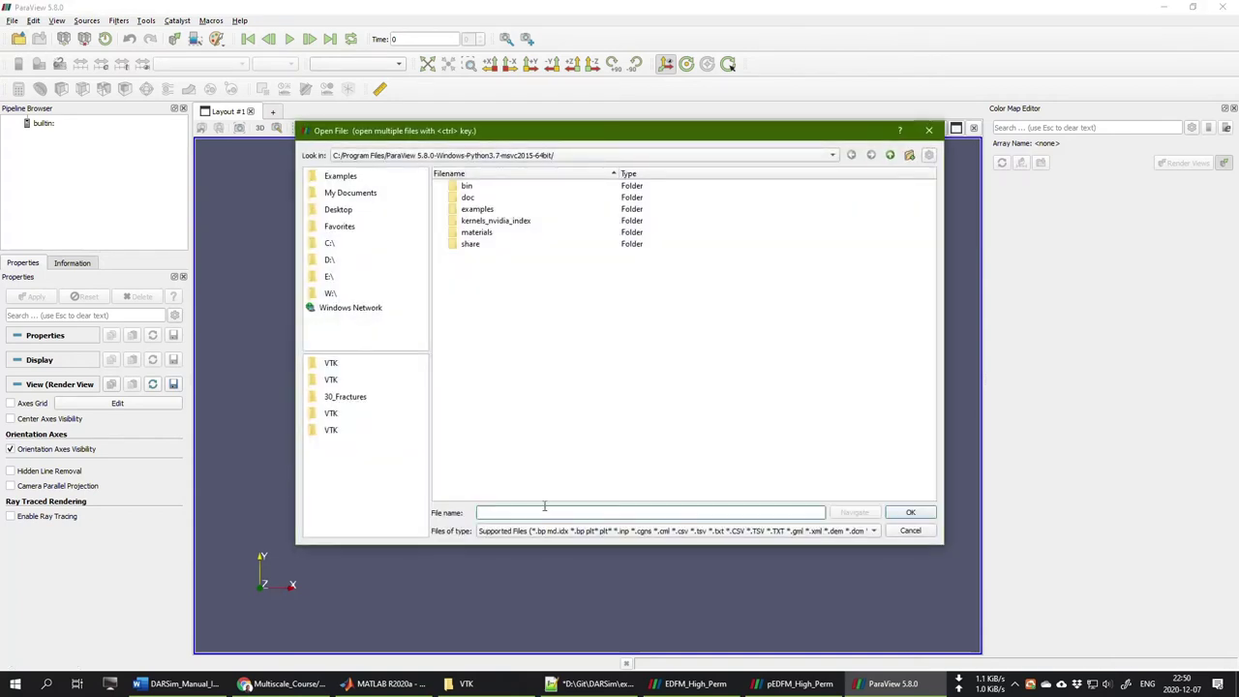
{"action": "right_click", "coordinate": [557, 510]}
{"action": "left_click", "coordinate": [578, 571]}
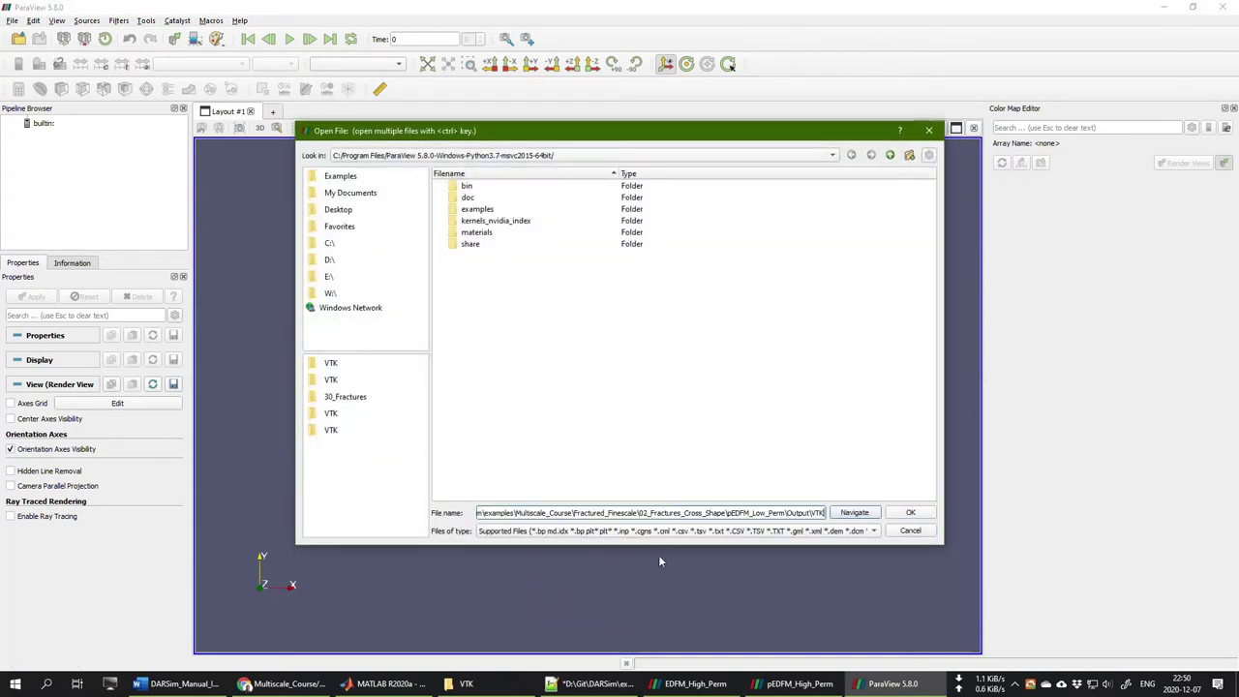
{"action": "left_click", "coordinate": [842, 512]}
{"action": "left_click", "coordinate": [502, 232]}
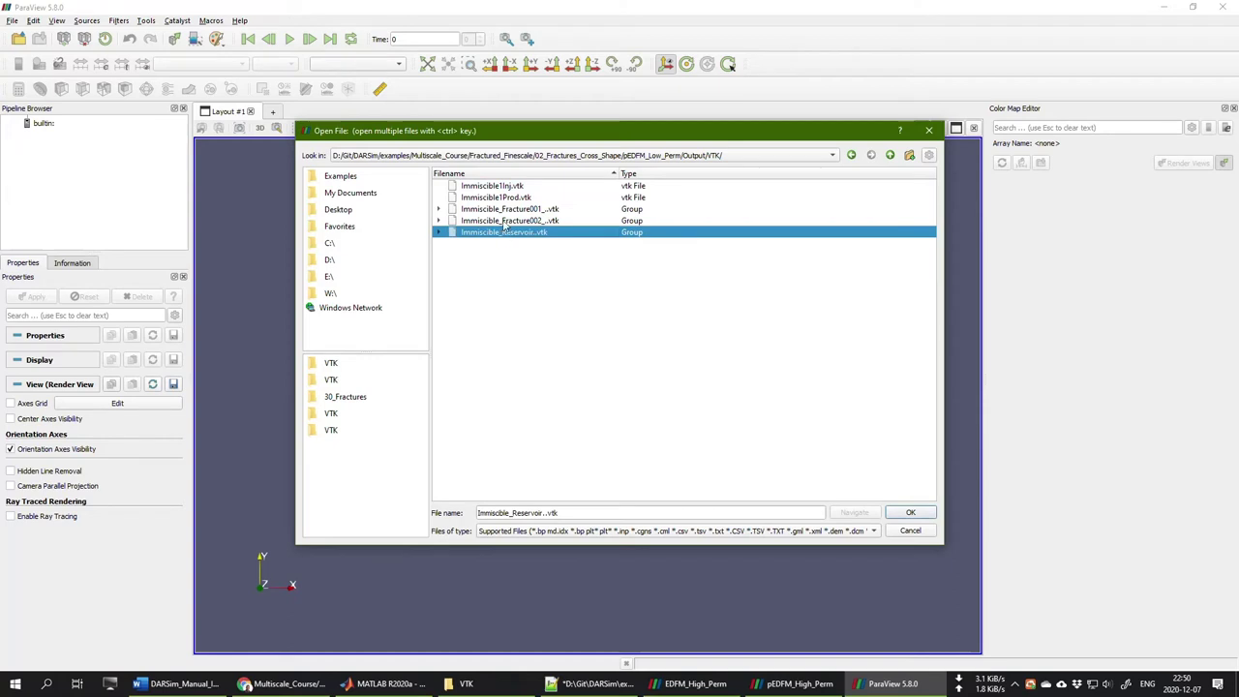
{"action": "left_click", "coordinate": [504, 209], "text": "ctrl"}
{"action": "left_click", "coordinate": [515, 220], "text": "ctrl"}
{"action": "left_click", "coordinate": [900, 514]}
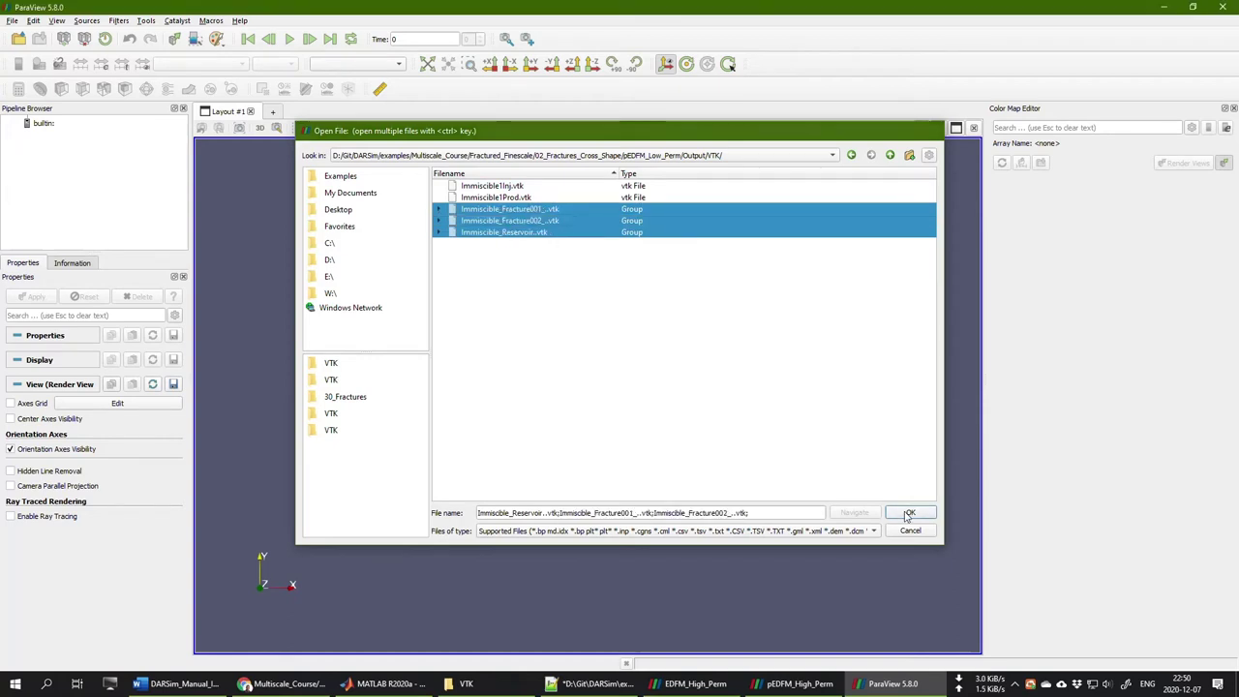
{"action": "left_click", "coordinate": [39, 296]}
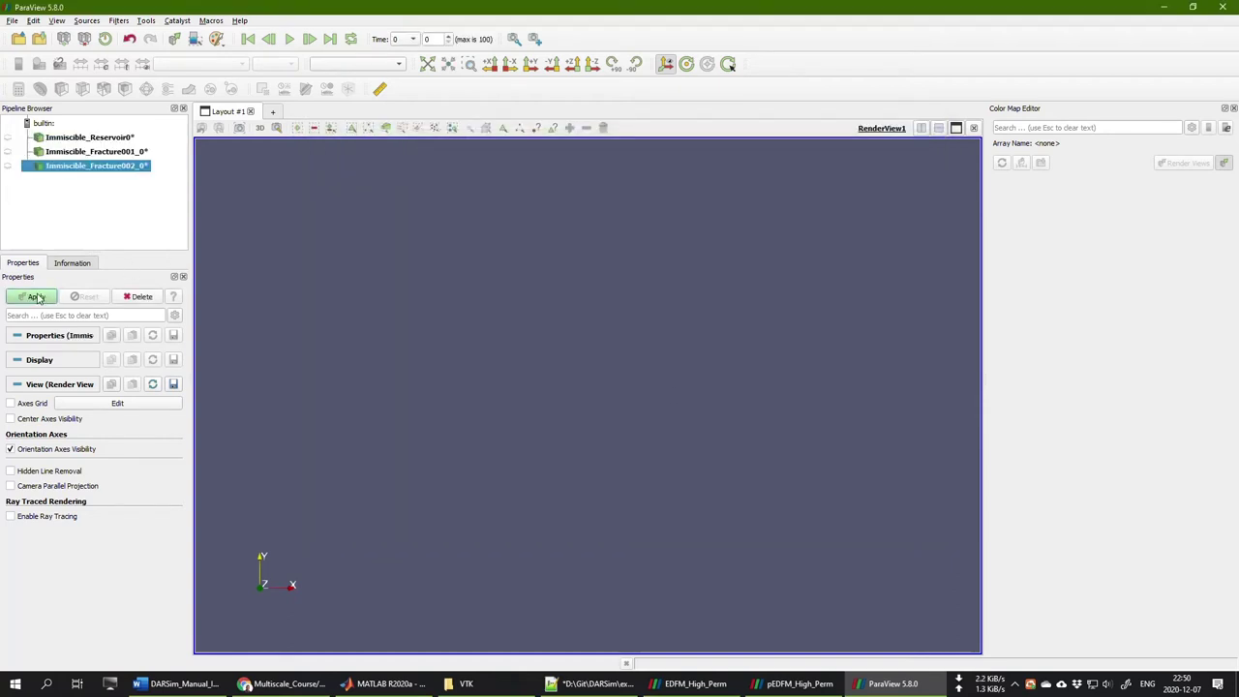
Display the reservoir as Surface, color it by P_1 and apply the jet color preset
{"action": "left_click", "coordinate": [94, 136]}
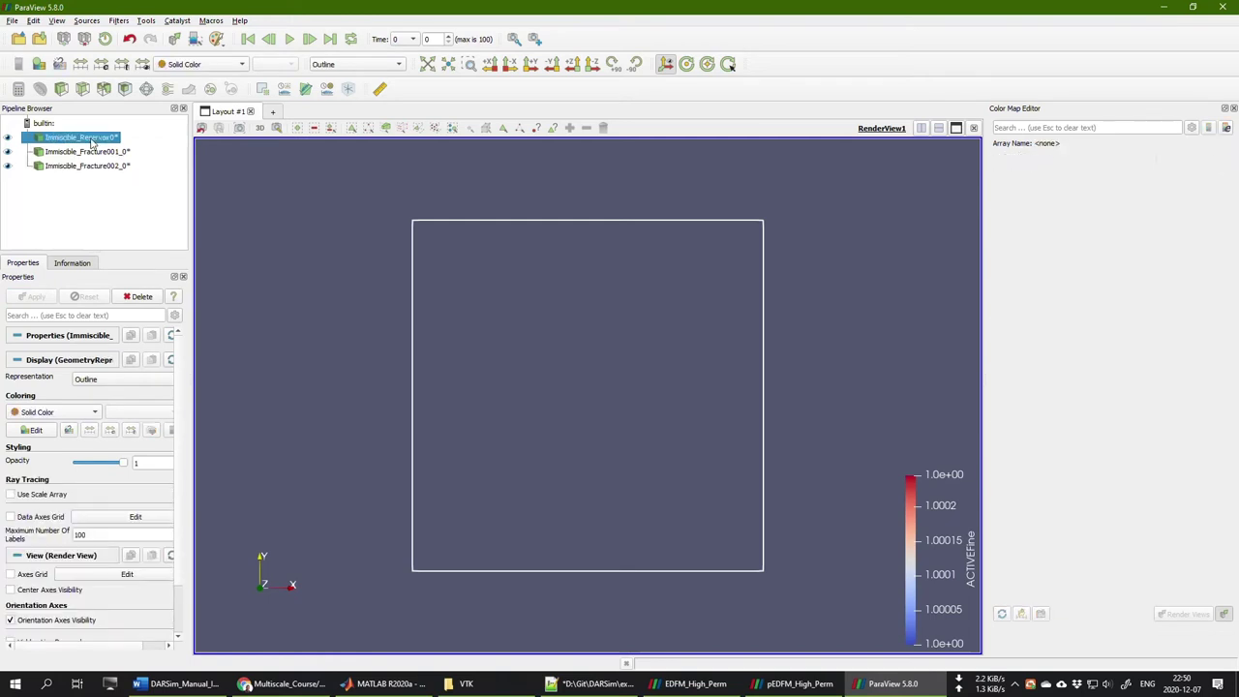
{"action": "left_click", "coordinate": [344, 63]}
{"action": "left_click", "coordinate": [346, 105]}
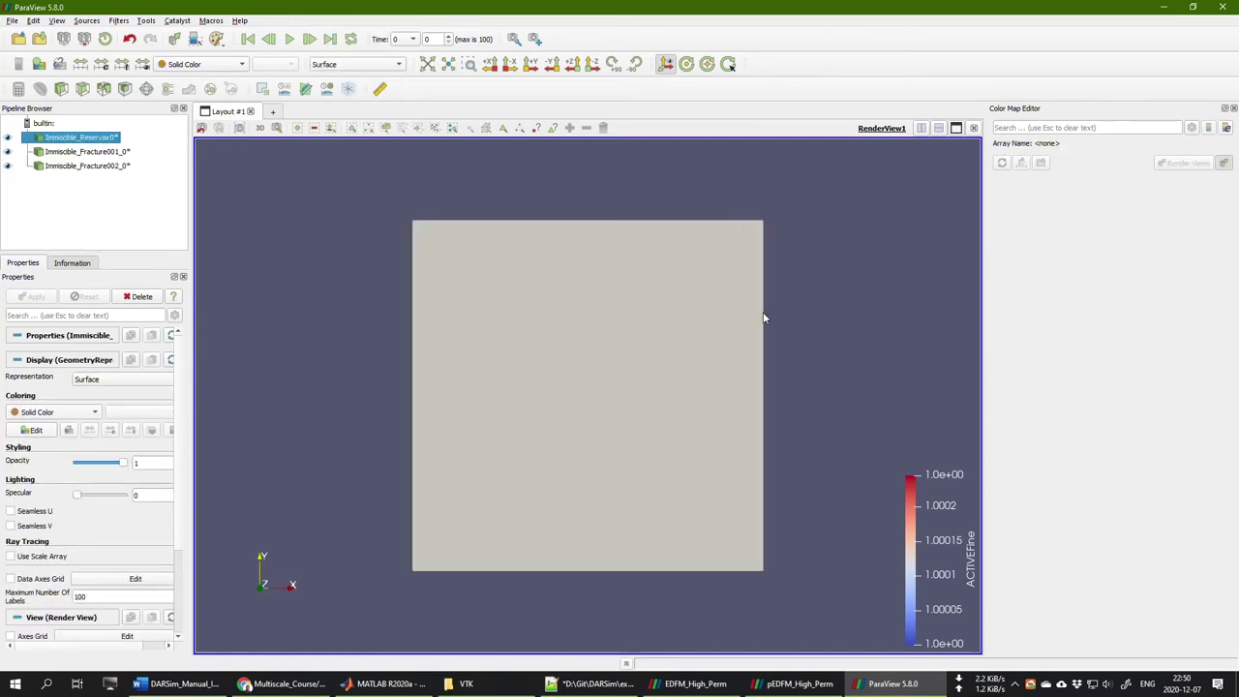
{"action": "left_click", "coordinate": [199, 64]}
{"action": "key", "text": "Escape"}
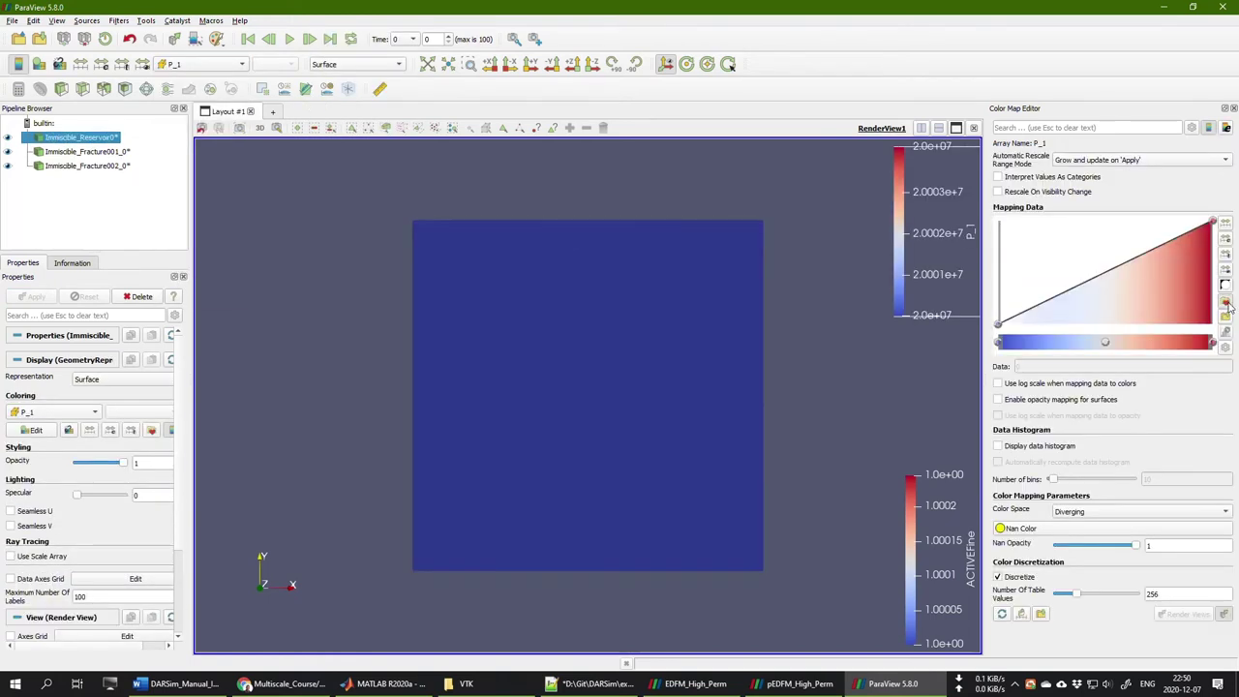
{"action": "left_click", "coordinate": [1224, 301]}
{"action": "left_click", "coordinate": [740, 426]}
{"action": "left_click", "coordinate": [869, 446]}
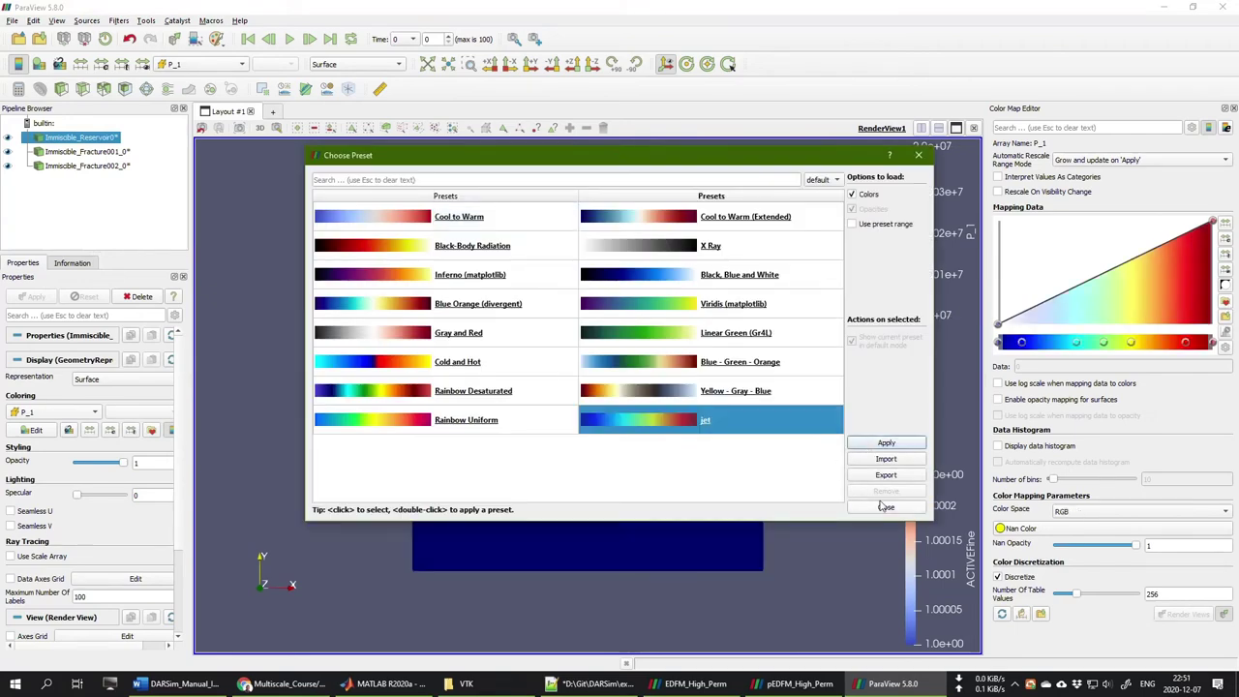
{"action": "left_click", "coordinate": [883, 507]}
Display Immiscible_Fracture001 as Wireframe with line width 5 and color it by P_1
{"action": "left_click", "coordinate": [77, 152]}
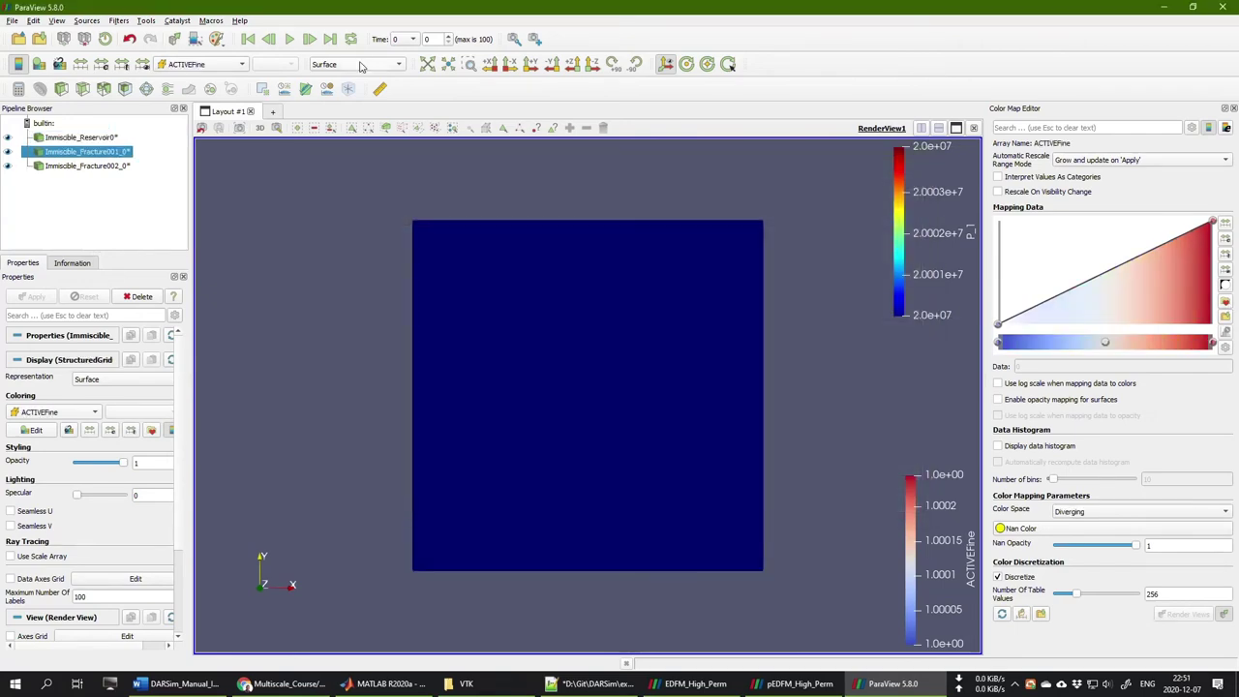
{"action": "left_click", "coordinate": [357, 64]}
{"action": "left_click", "coordinate": [334, 113]}
{"action": "left_click", "coordinate": [75, 479]}
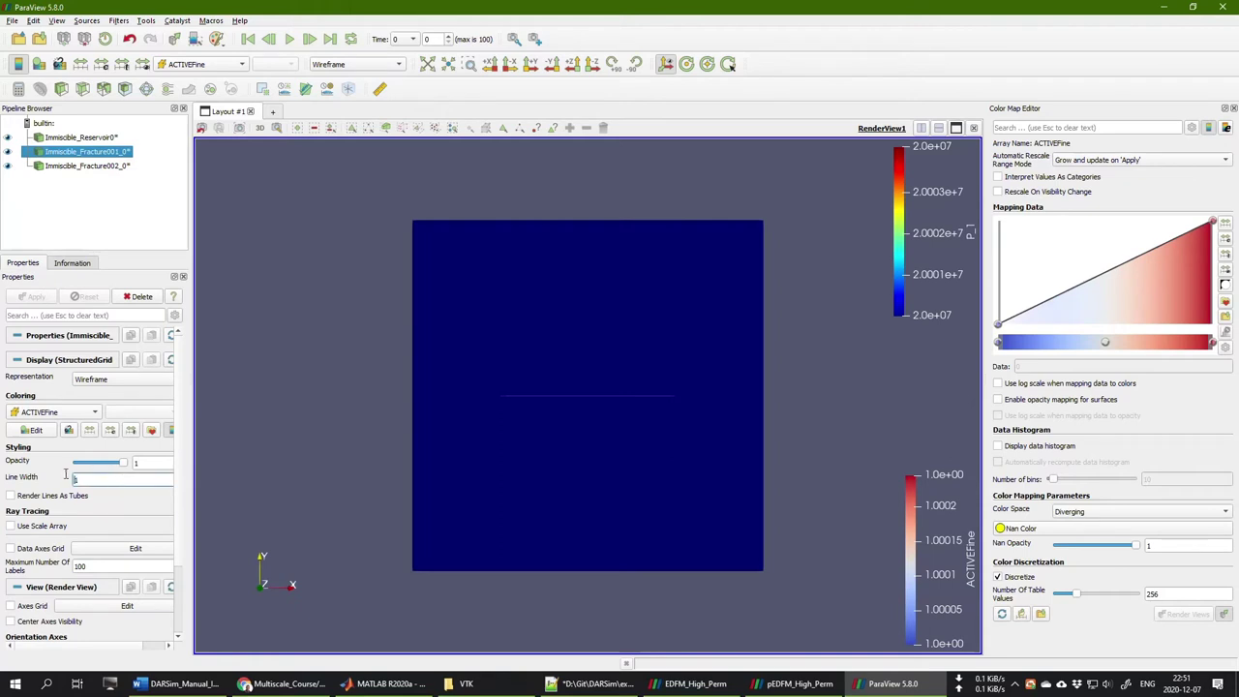
{"action": "type", "text": "5"}
{"action": "key", "text": "Return"}
{"action": "left_click", "coordinate": [199, 64]}
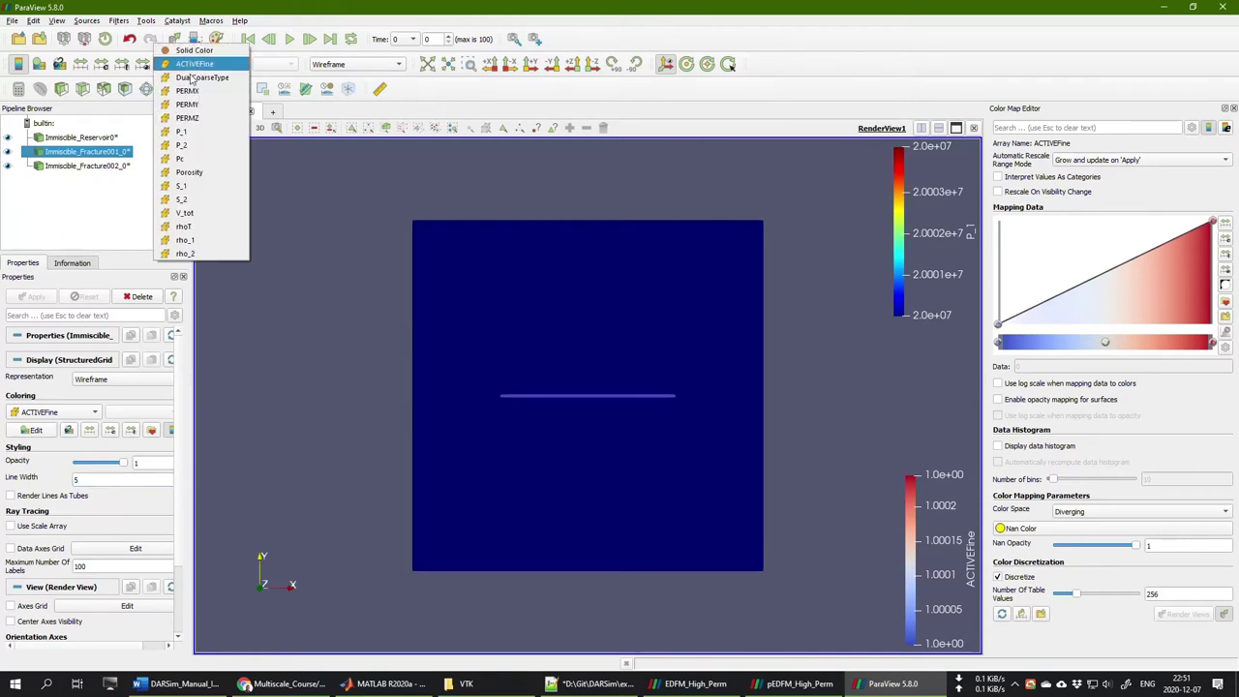
{"action": "left_click", "coordinate": [176, 151]}
Display Immiscible_Fracture002 as Wireframe with line width 5 and color it by P_1
{"action": "left_click", "coordinate": [106, 166]}
{"action": "left_click", "coordinate": [340, 68]}
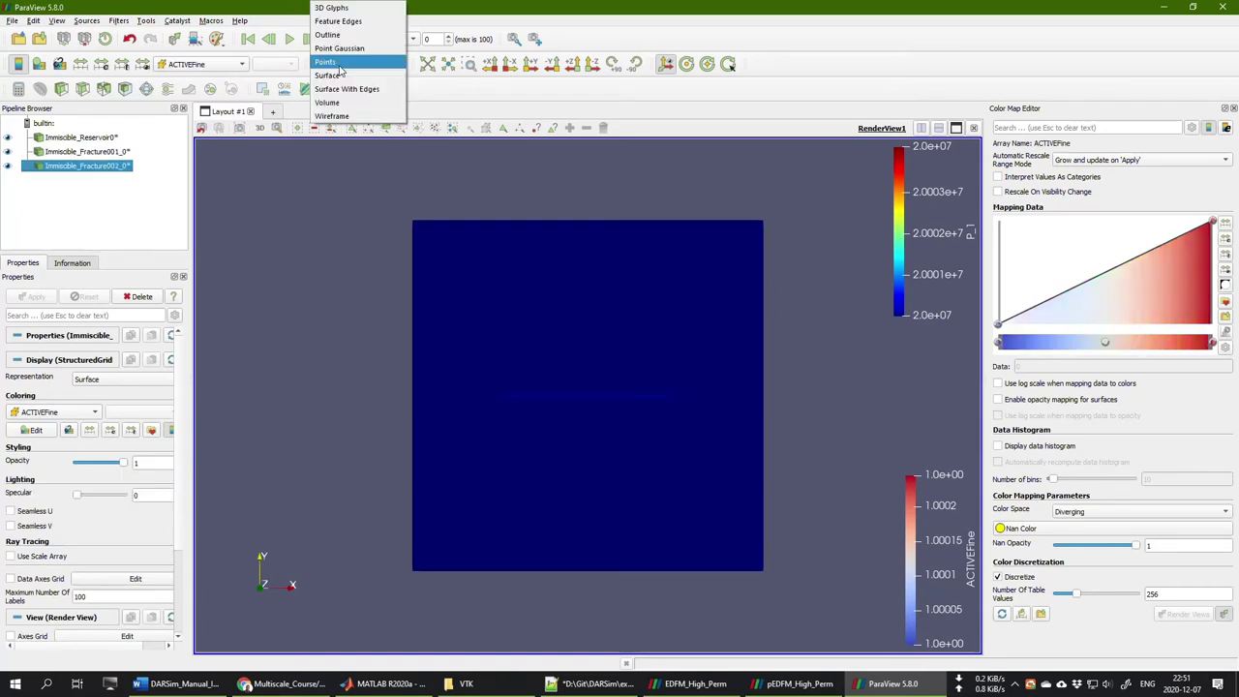
{"action": "left_click", "coordinate": [332, 117]}
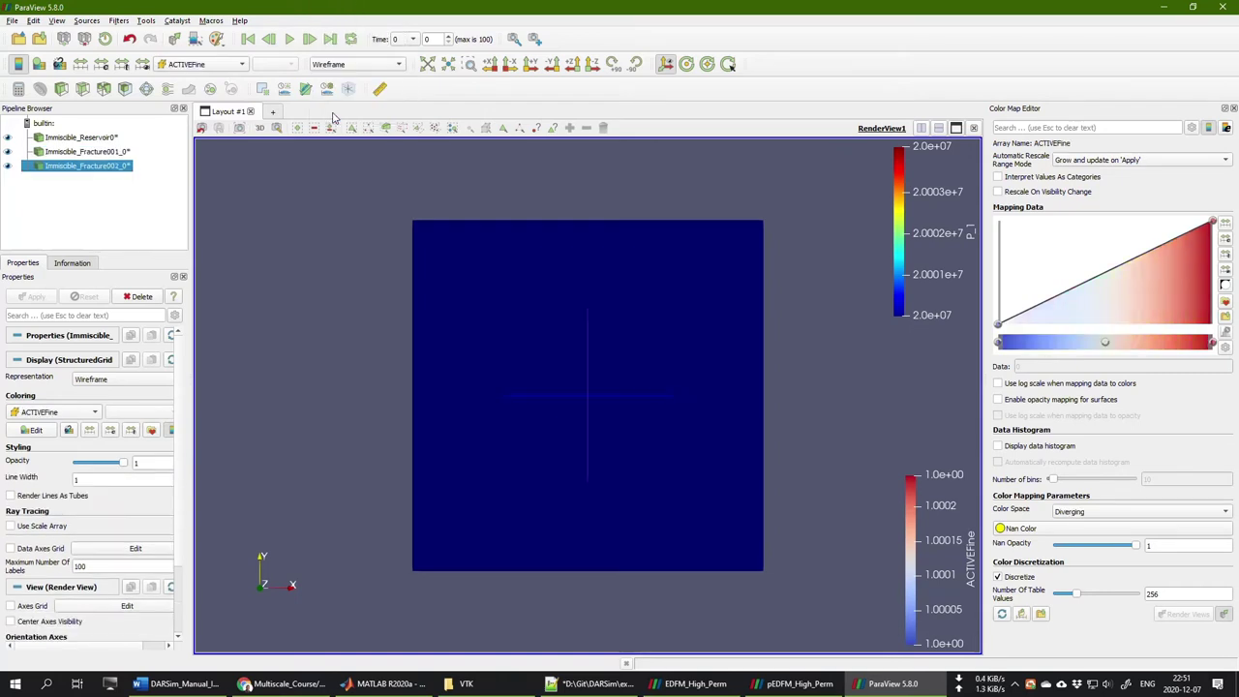
{"action": "left_click", "coordinate": [97, 479]}
{"action": "type", "text": "5"}
{"action": "key", "text": "Return"}
{"action": "left_click", "coordinate": [218, 65]}
{"action": "left_click", "coordinate": [218, 66]}
{"action": "left_click", "coordinate": [218, 68]}
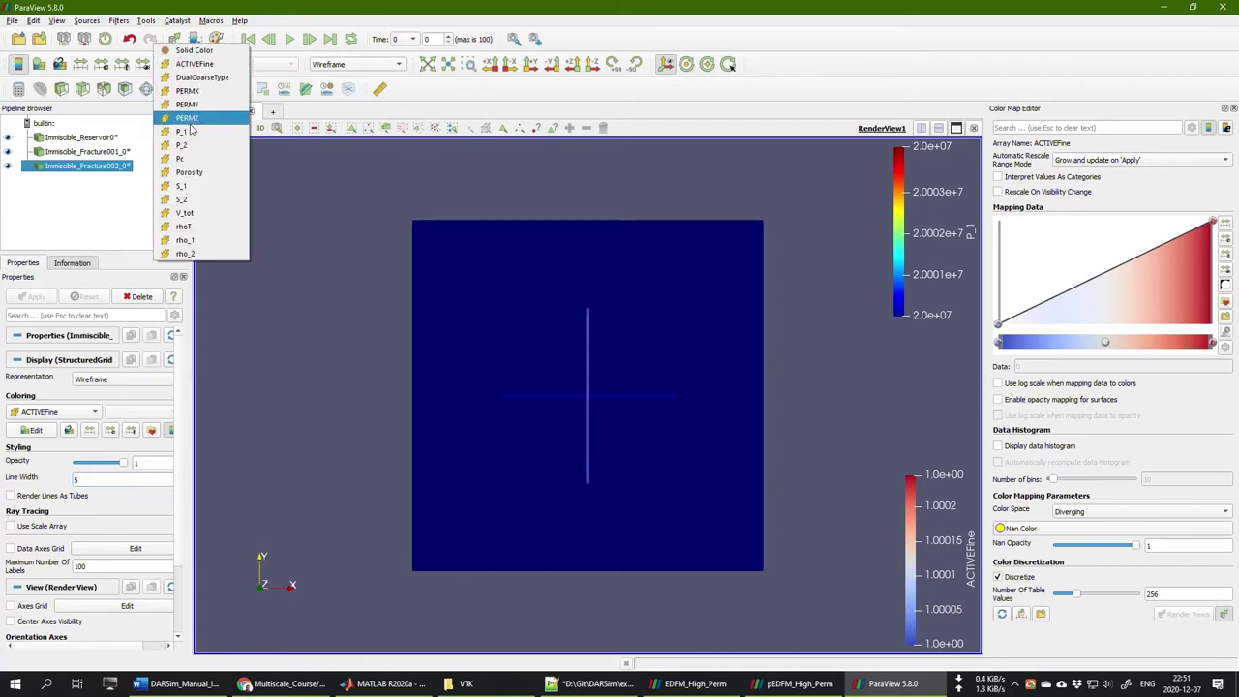
{"action": "left_click", "coordinate": [187, 131]}
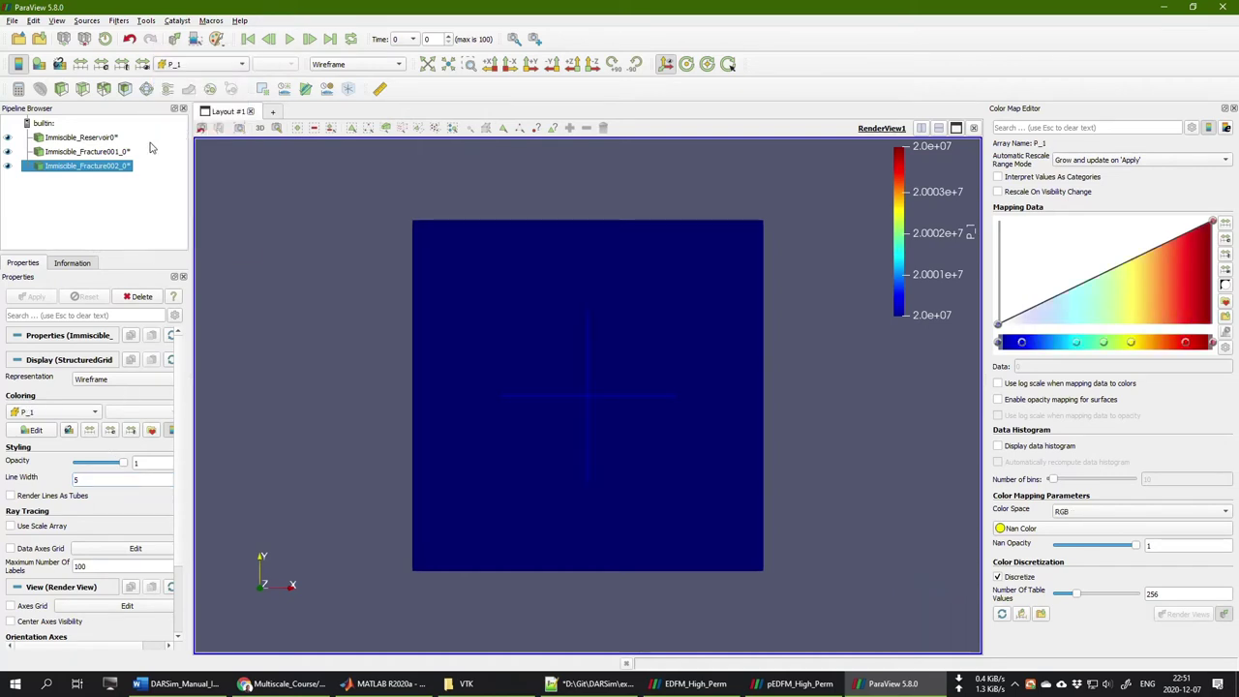
Rescale the reservoir's P_1 color range over all timesteps and disable automatic rescaling
{"action": "left_click", "coordinate": [77, 140]}
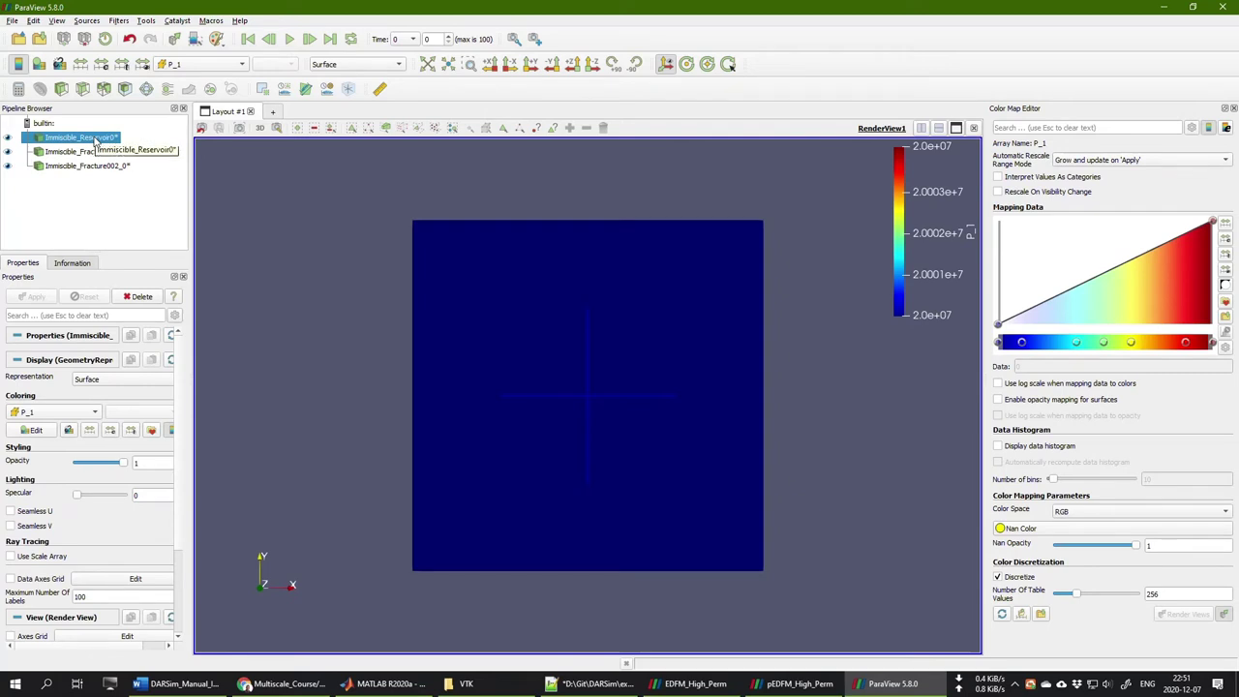
{"action": "left_click", "coordinate": [122, 64]}
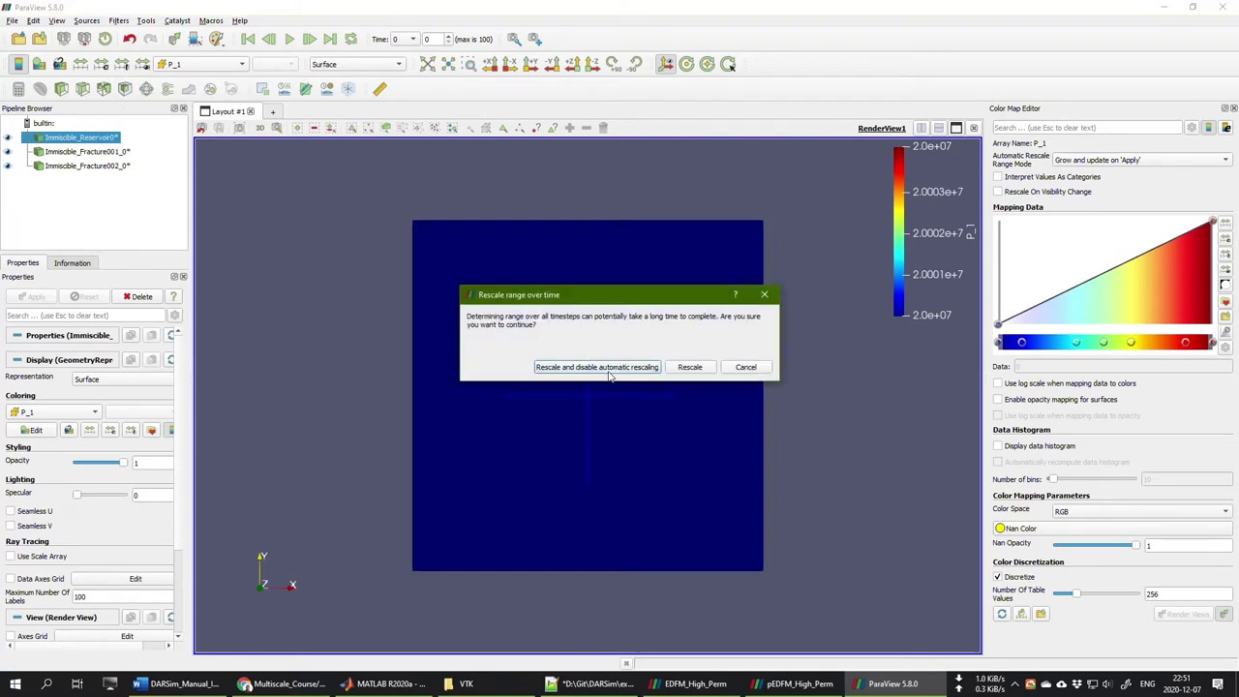
{"action": "left_click", "coordinate": [611, 374]}
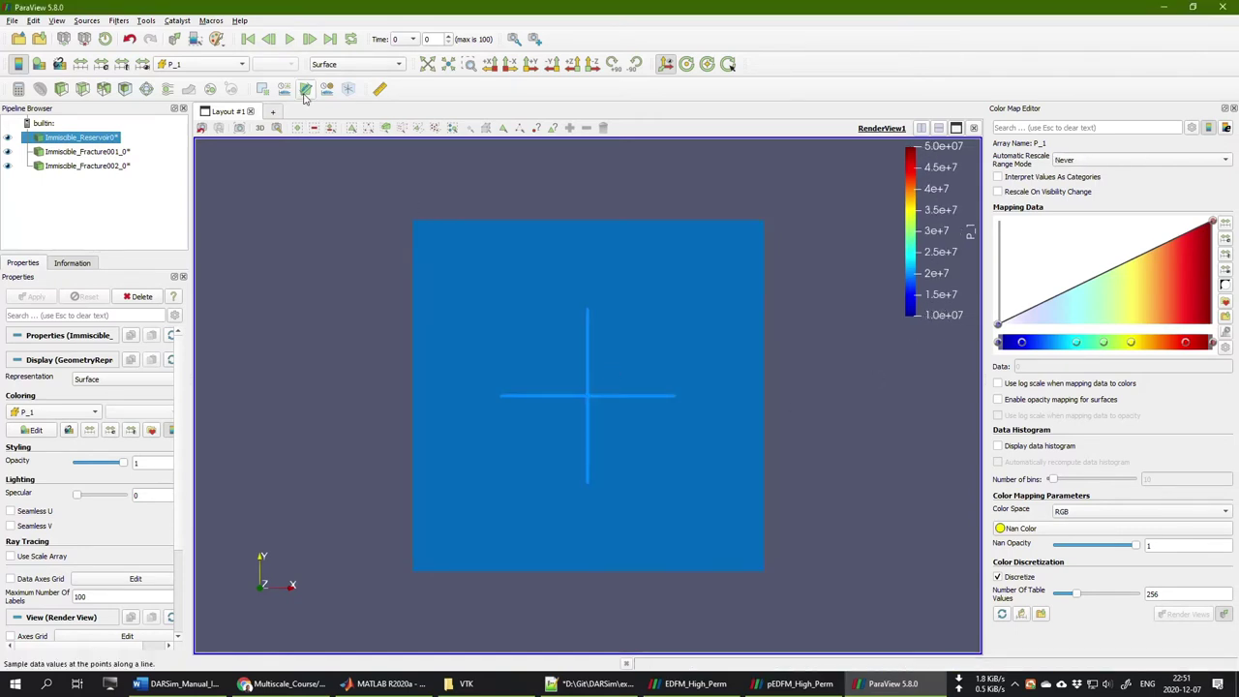
Step through the first timesteps of the P_1 pressure results and play the animation to examine the pressure around the fractures
{"action": "left_click", "coordinate": [310, 39]}
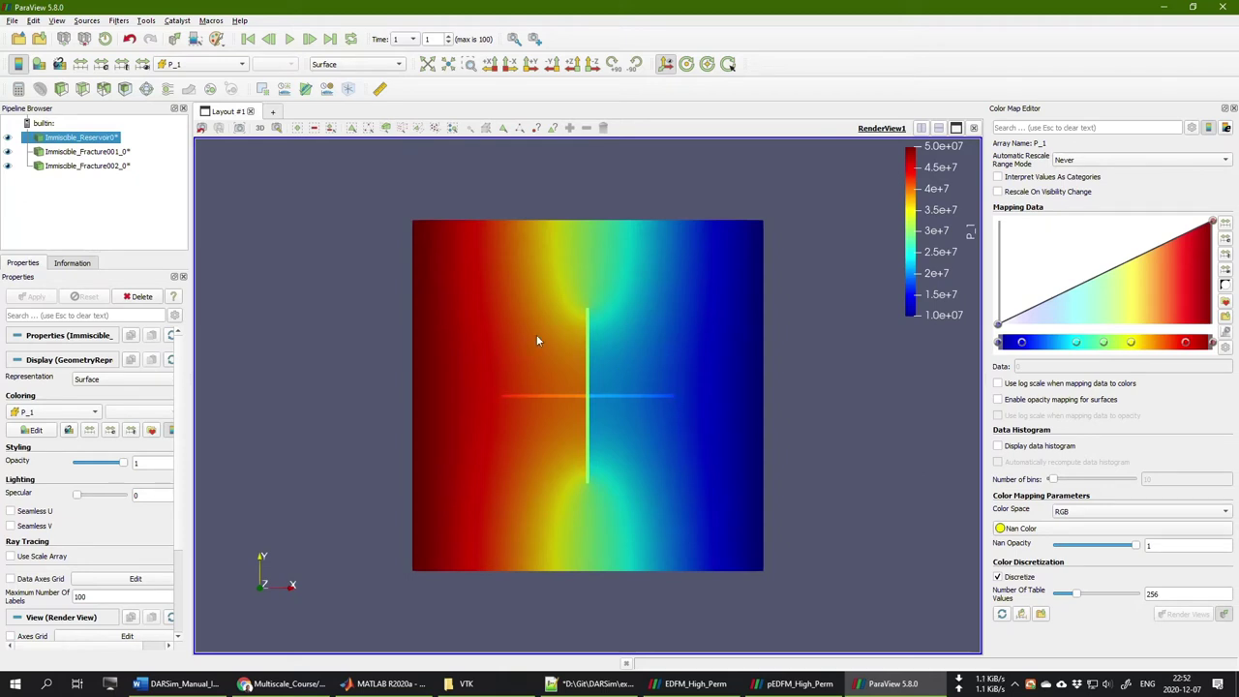
{"action": "left_click", "coordinate": [309, 38]}
{"action": "left_click", "coordinate": [309, 39]}
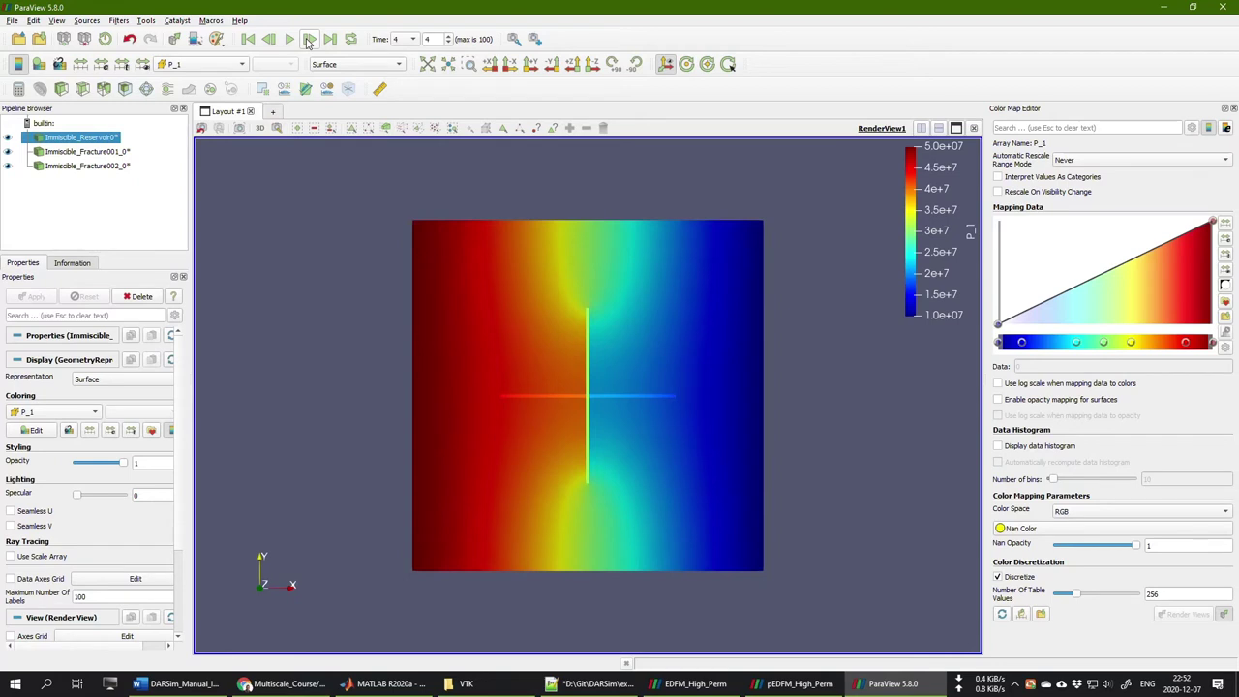
{"action": "left_click", "coordinate": [288, 44]}
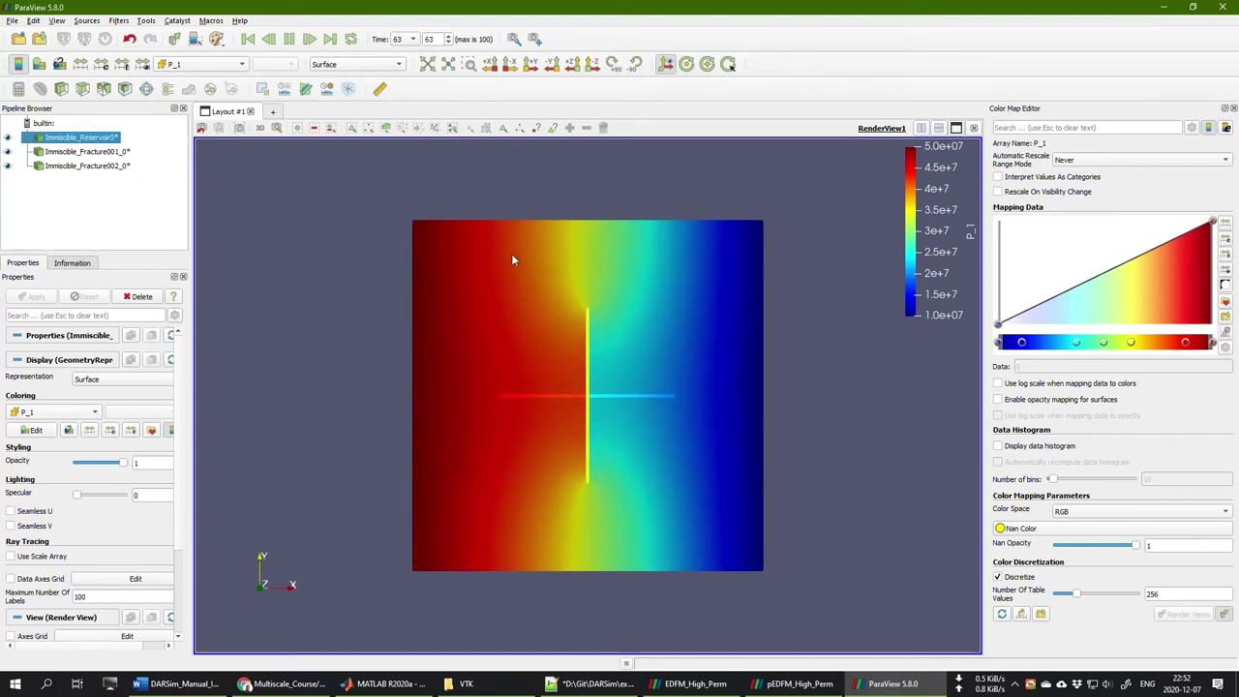
{"action": "left_click", "coordinate": [289, 40]}
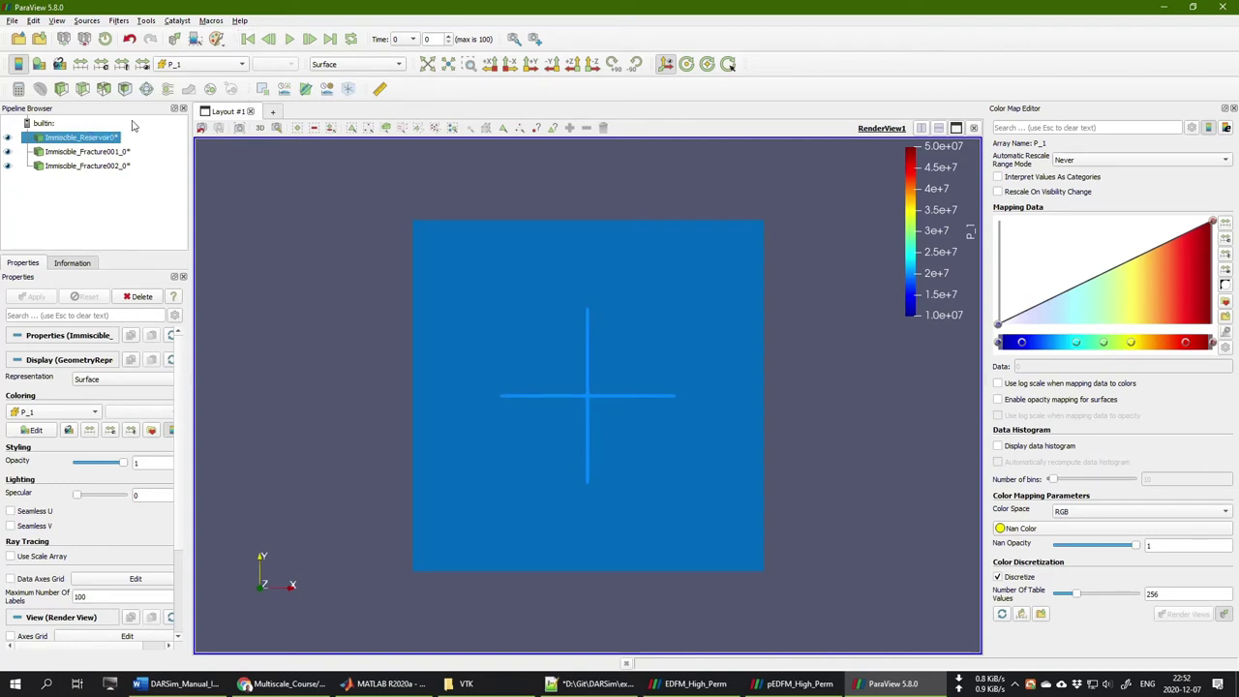
Color Immiscible_Reservoir by S_1 and apply the jet color preset
{"action": "left_click", "coordinate": [203, 64]}
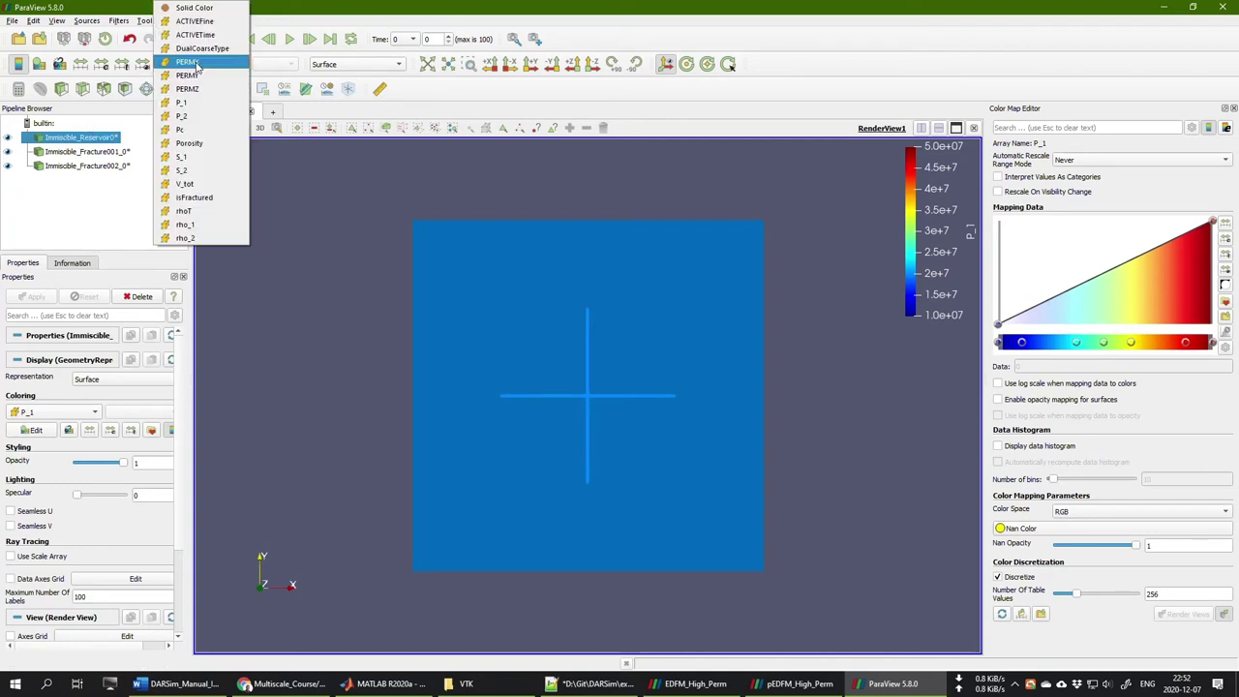
{"action": "left_click", "coordinate": [193, 158]}
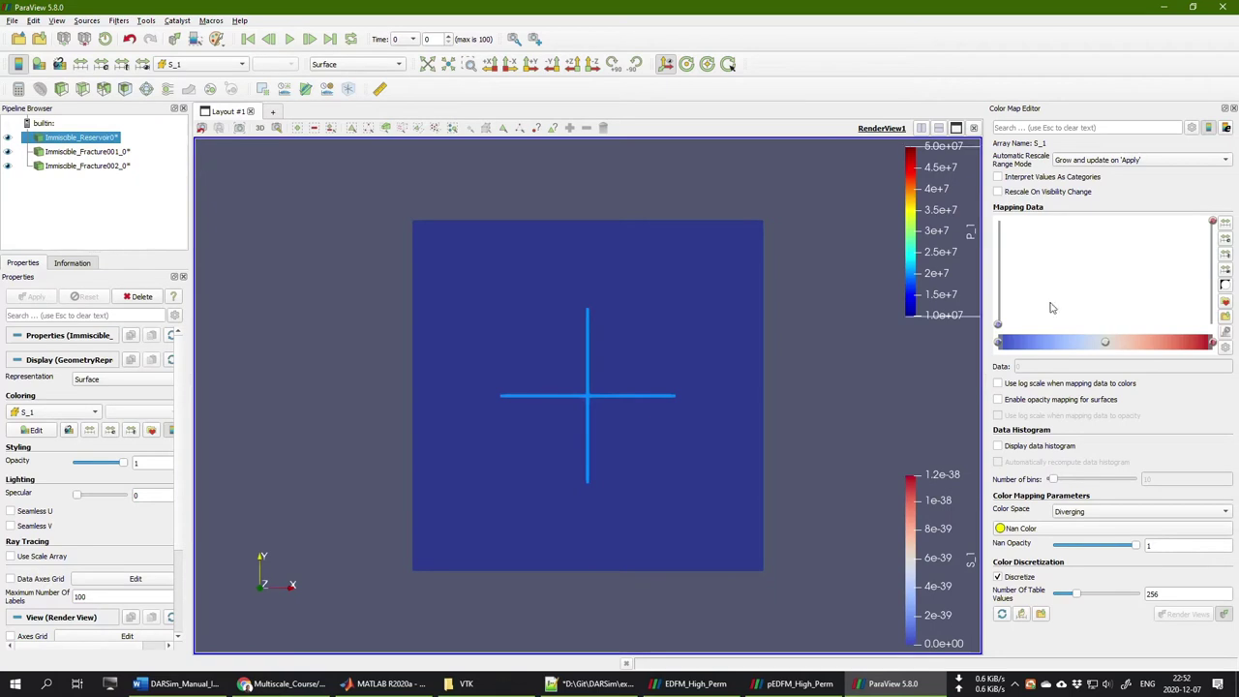
{"action": "left_click", "coordinate": [1225, 301]}
{"action": "left_click", "coordinate": [734, 423]}
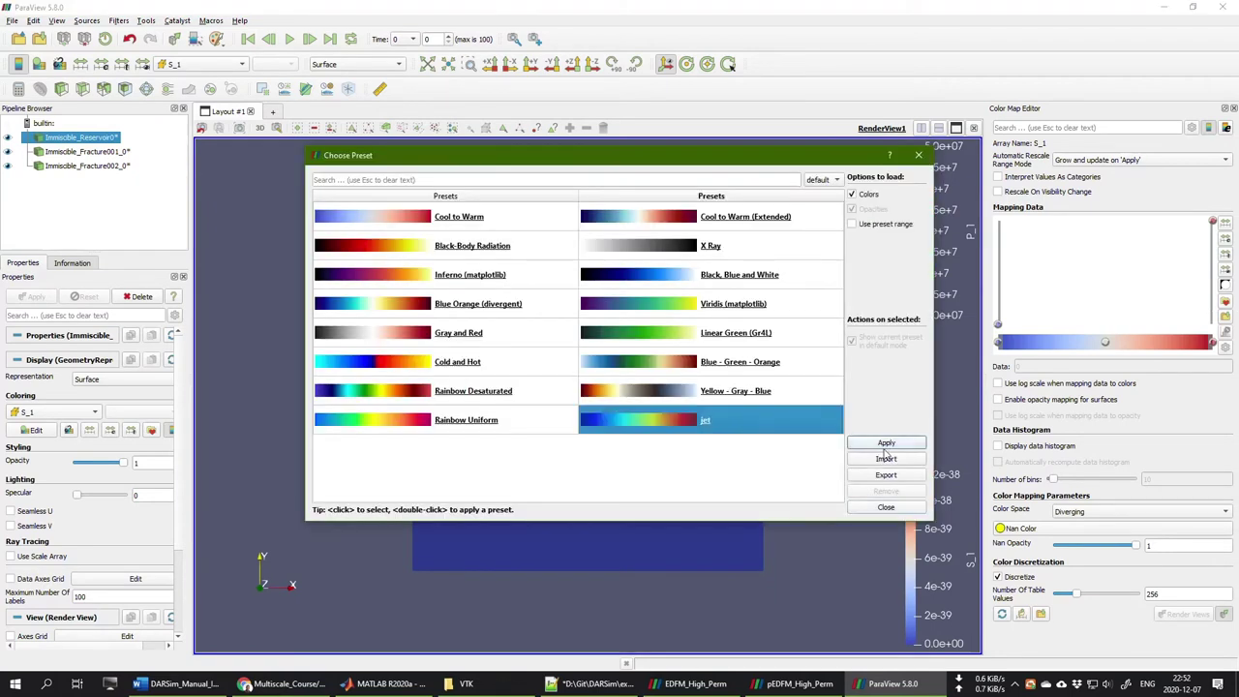
{"action": "left_click", "coordinate": [886, 444]}
{"action": "left_click", "coordinate": [886, 507]}
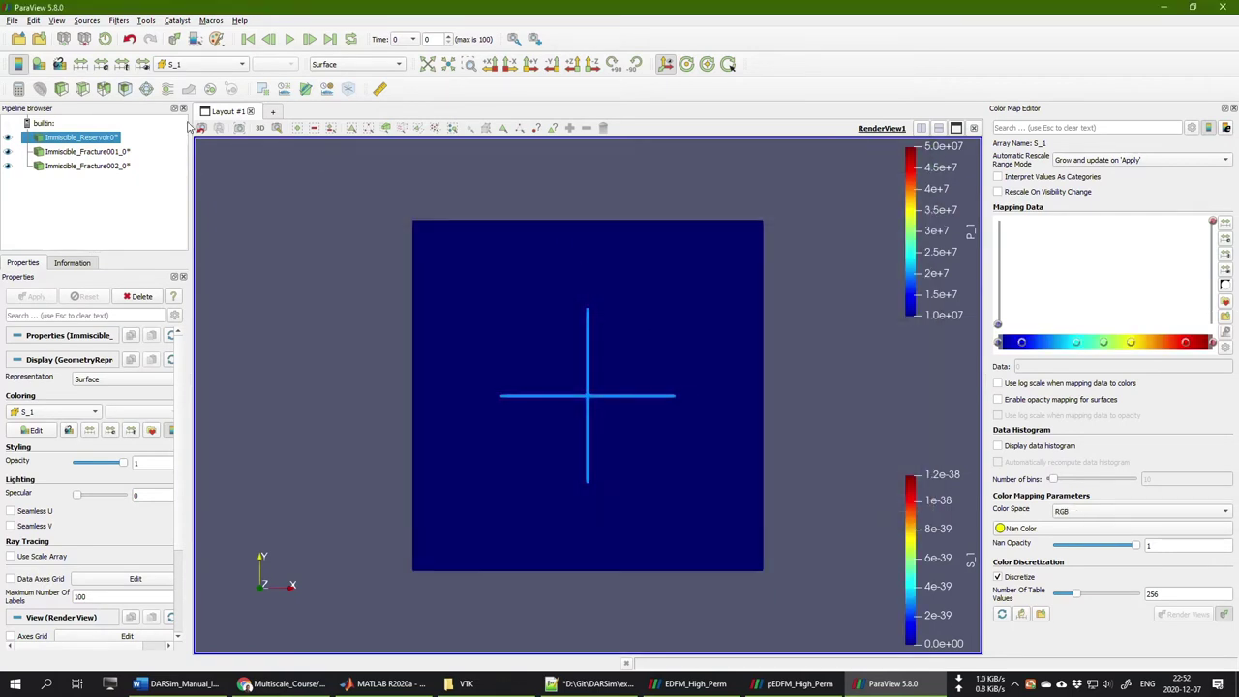
Color both Immiscible_Fracture001 and Immiscible_Fracture002 by S_1
{"action": "left_click", "coordinate": [68, 153]}
{"action": "left_click", "coordinate": [194, 65]}
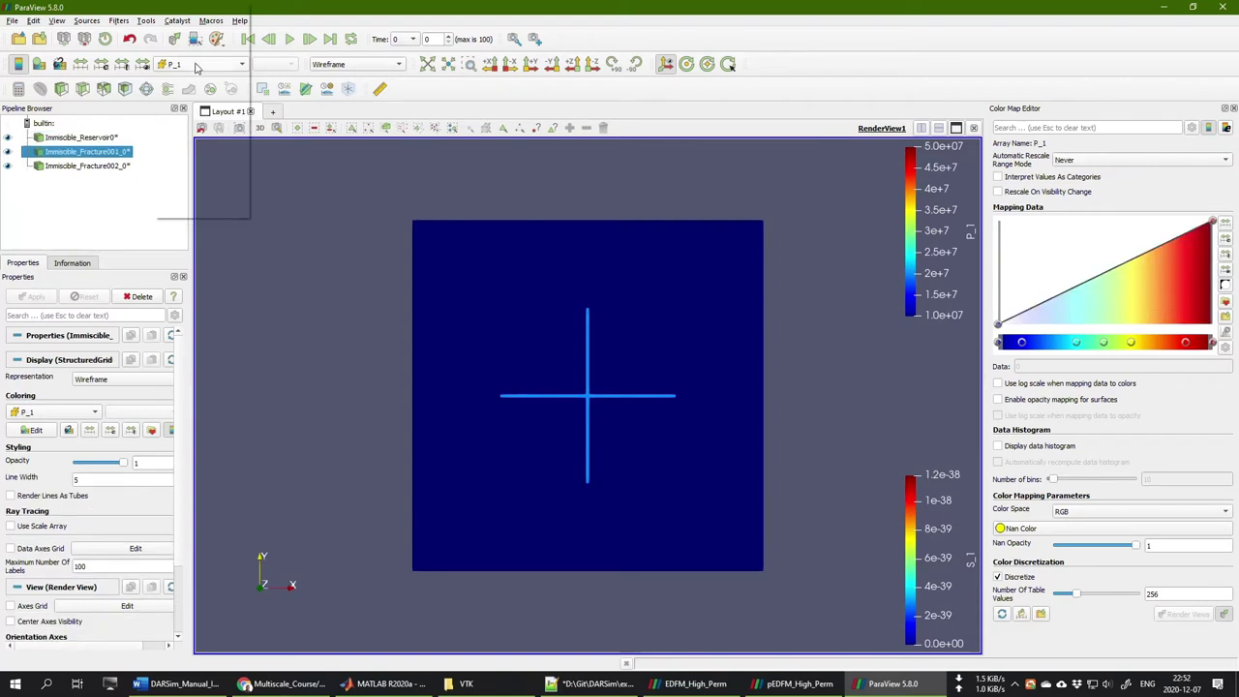
{"action": "left_click", "coordinate": [186, 143]}
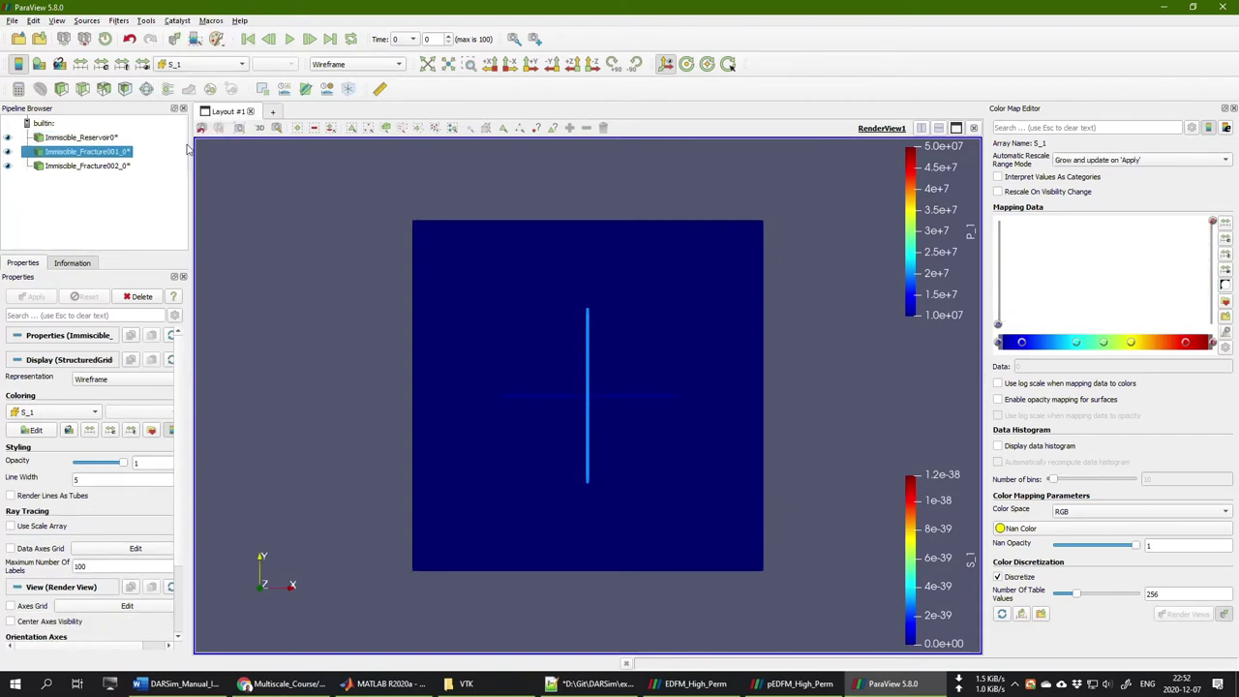
{"action": "left_click", "coordinate": [102, 168]}
{"action": "left_click", "coordinate": [193, 65]}
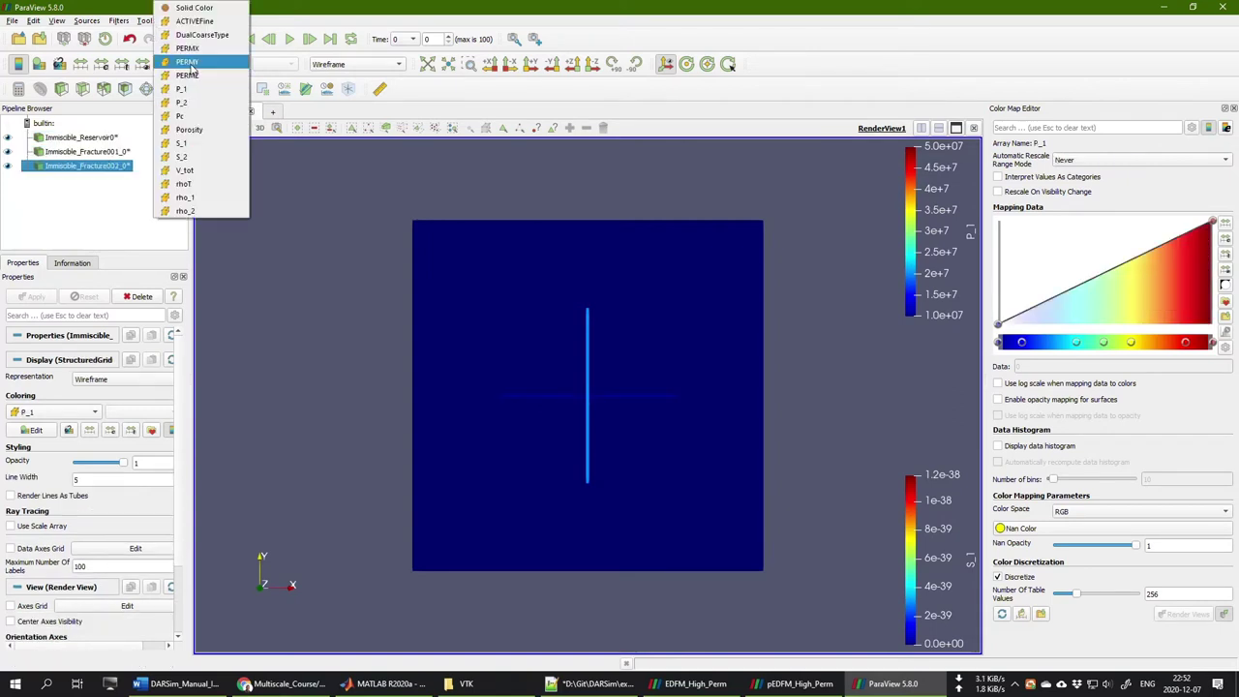
{"action": "left_click", "coordinate": [188, 143]}
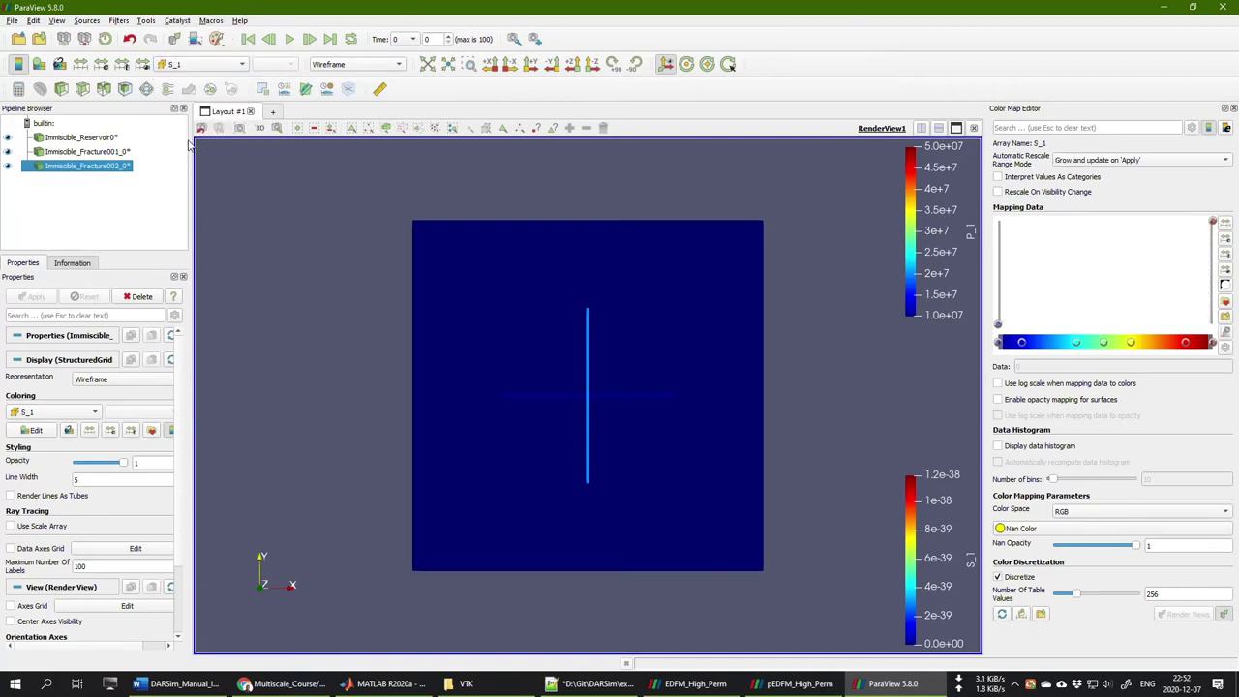
Rescale the reservoir's S_1 color range over all timesteps and disable automatic rescaling
{"action": "left_click", "coordinate": [77, 139]}
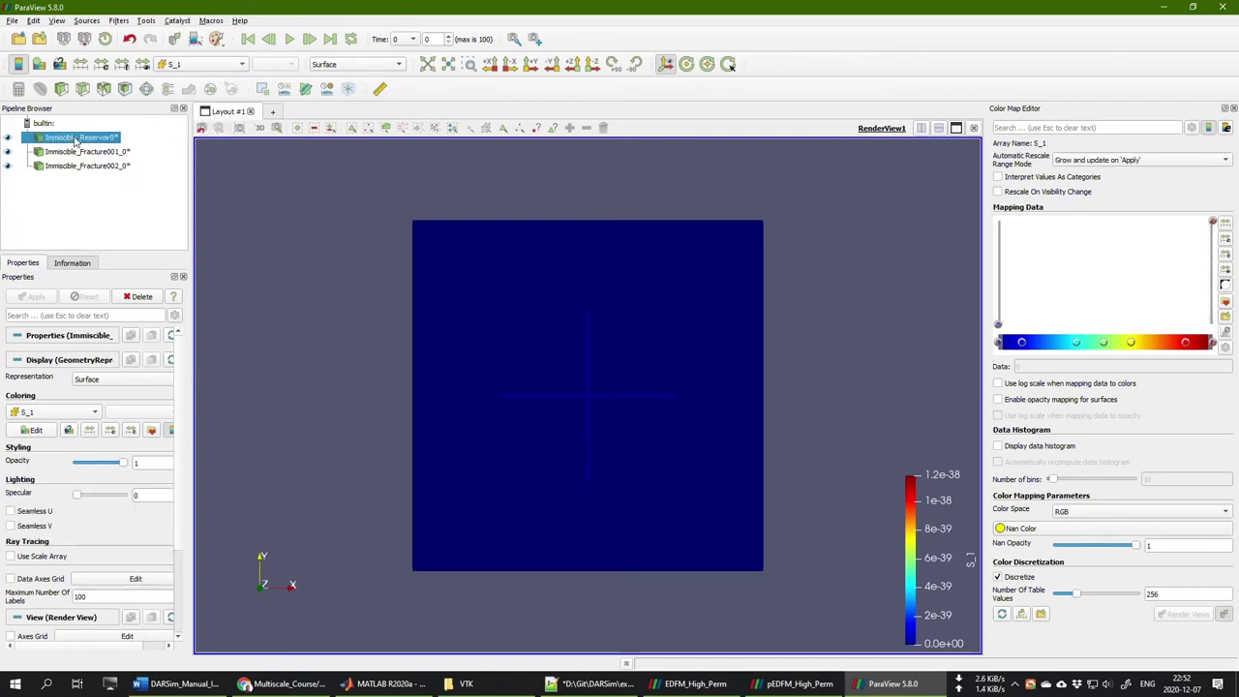
{"action": "left_click", "coordinate": [122, 66]}
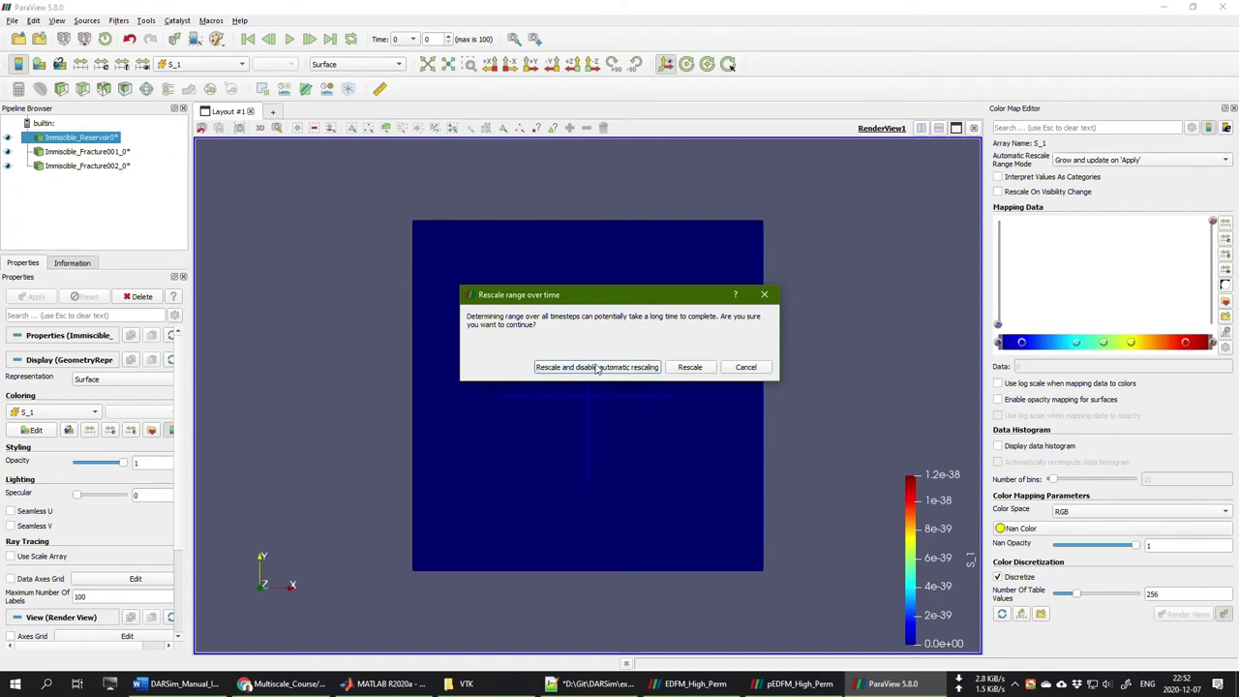
{"action": "left_click", "coordinate": [625, 369]}
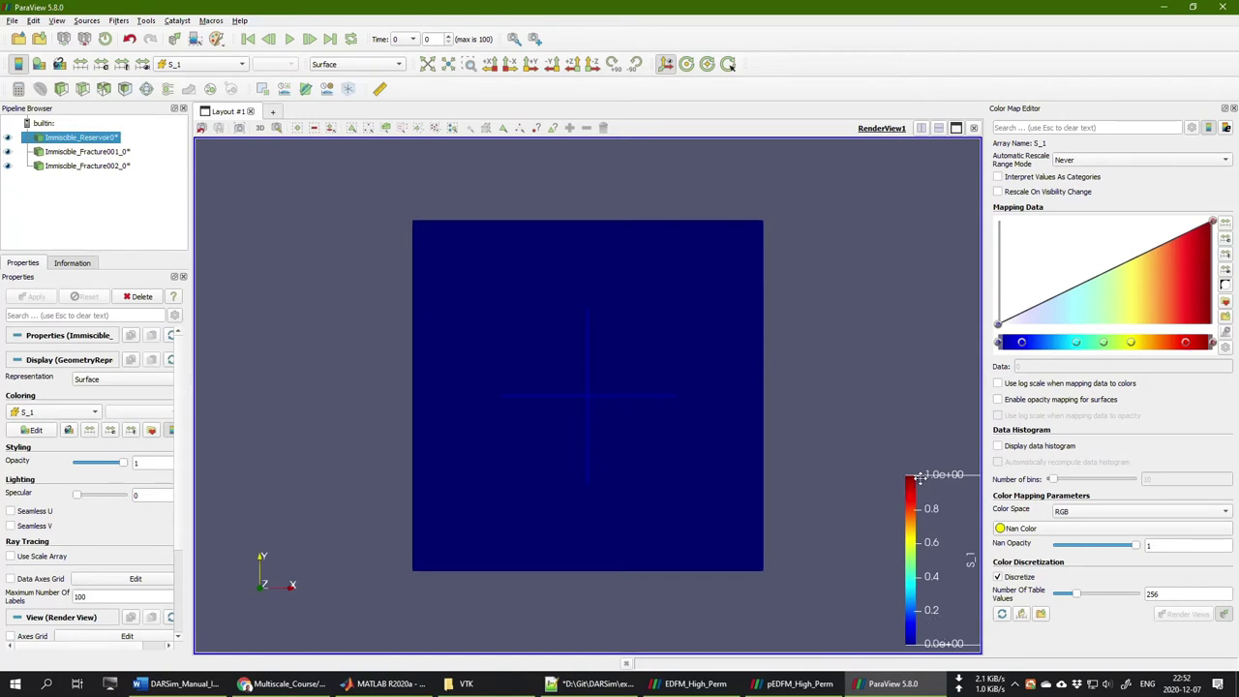
Step through the first timesteps of the S_1 saturation results and play the animation to the last timestep
{"action": "left_click", "coordinate": [310, 44]}
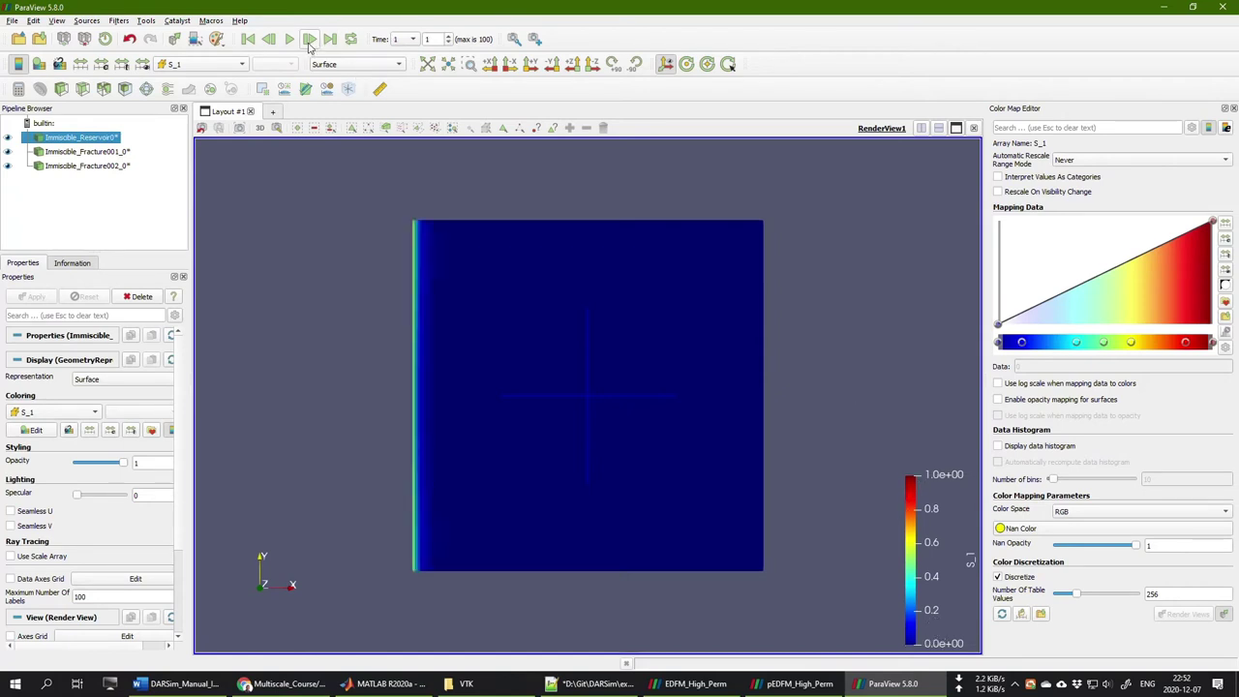
{"action": "left_click", "coordinate": [309, 43]}
{"action": "left_click", "coordinate": [310, 44]}
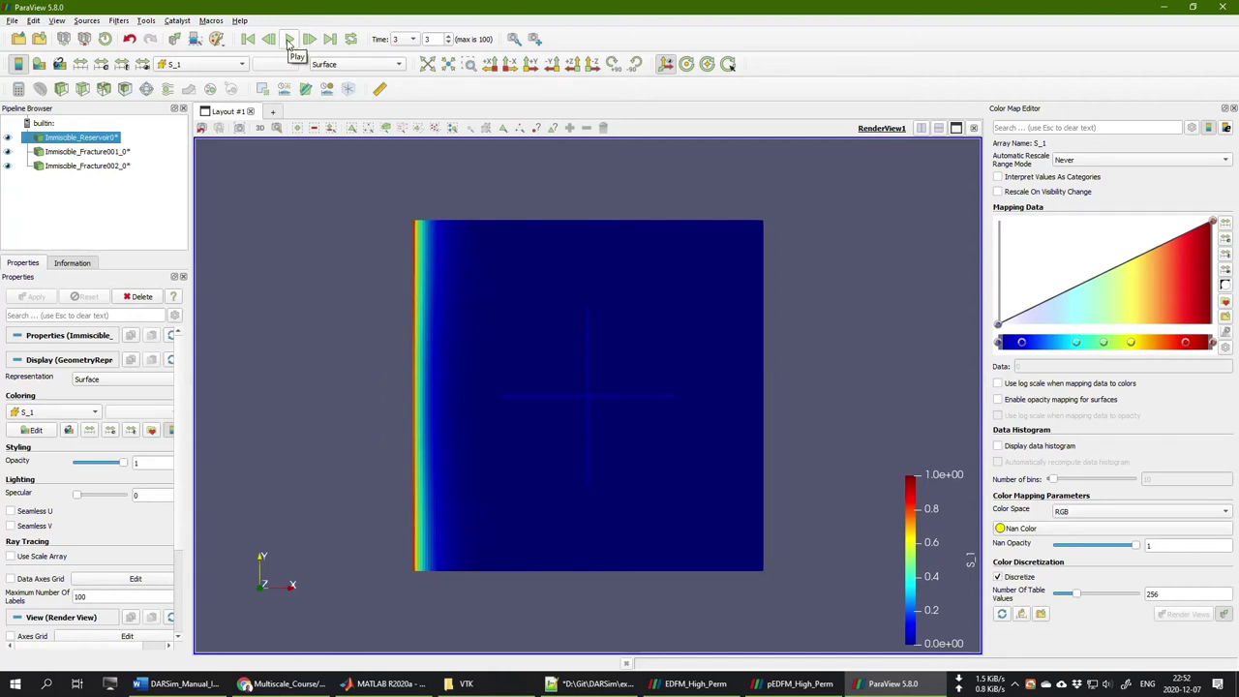
{"action": "left_click", "coordinate": [288, 41]}
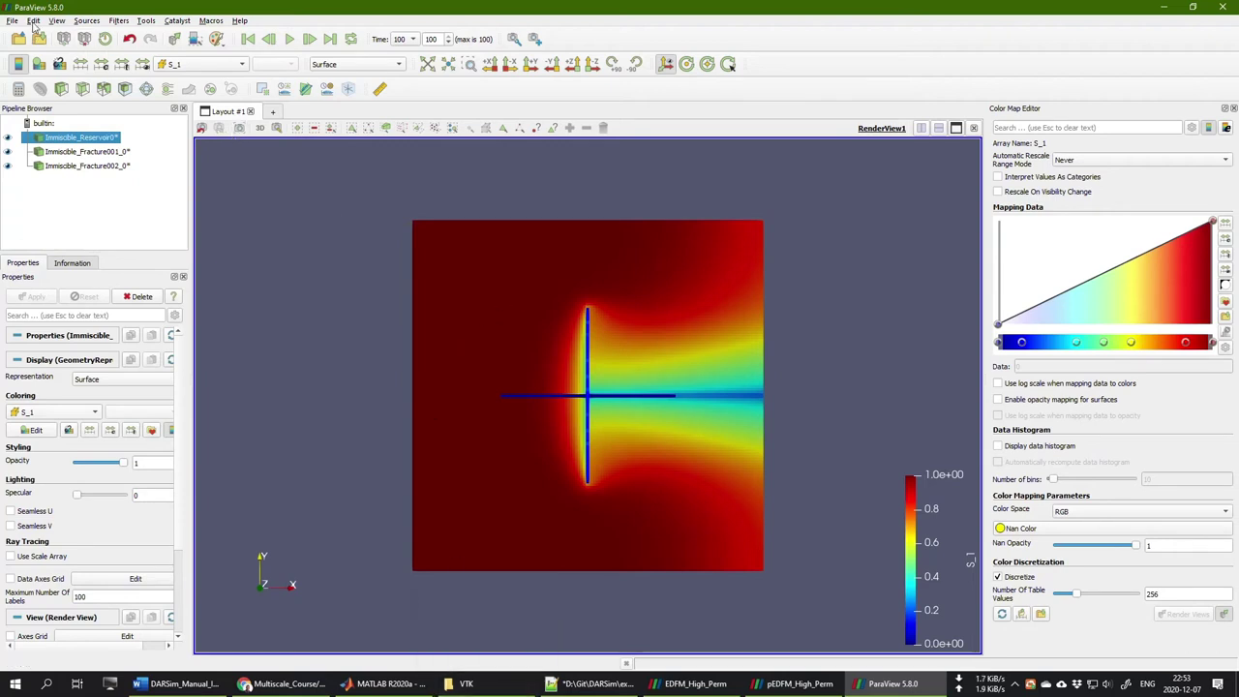
Rename the ParaView window as pEDFM_Low_Perm
{"action": "left_click", "coordinate": [34, 20]}
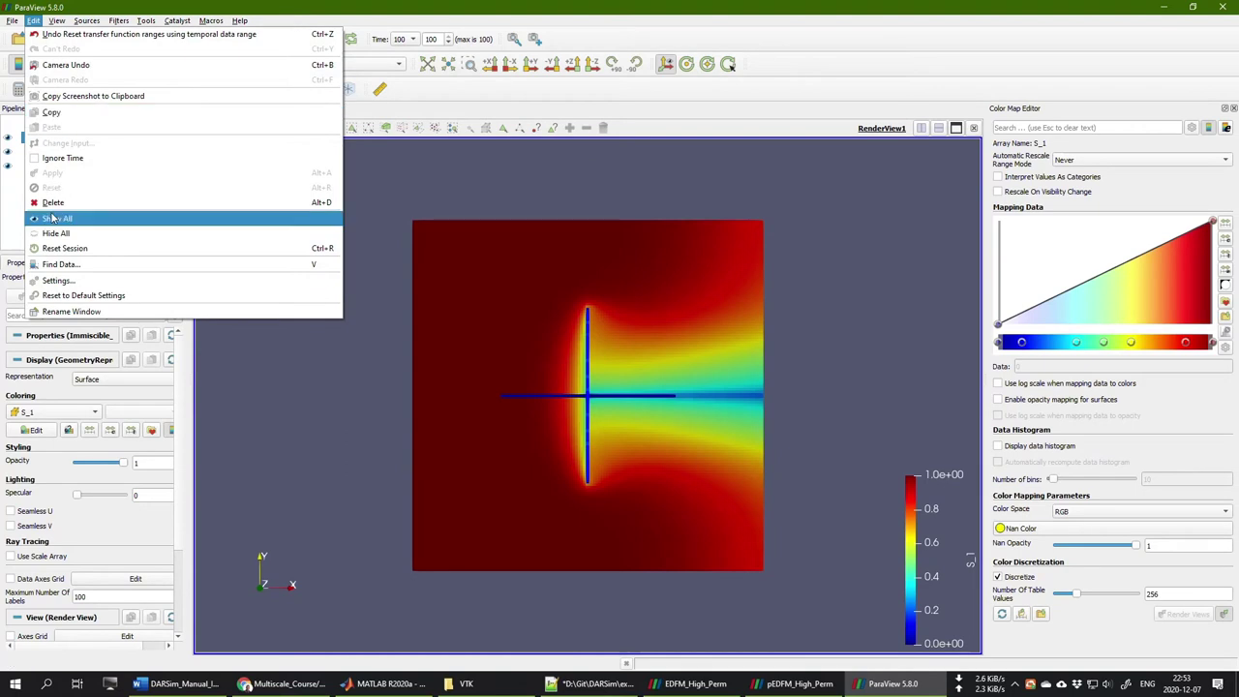
{"action": "left_click", "coordinate": [68, 312]}
{"action": "type", "text": "p"}
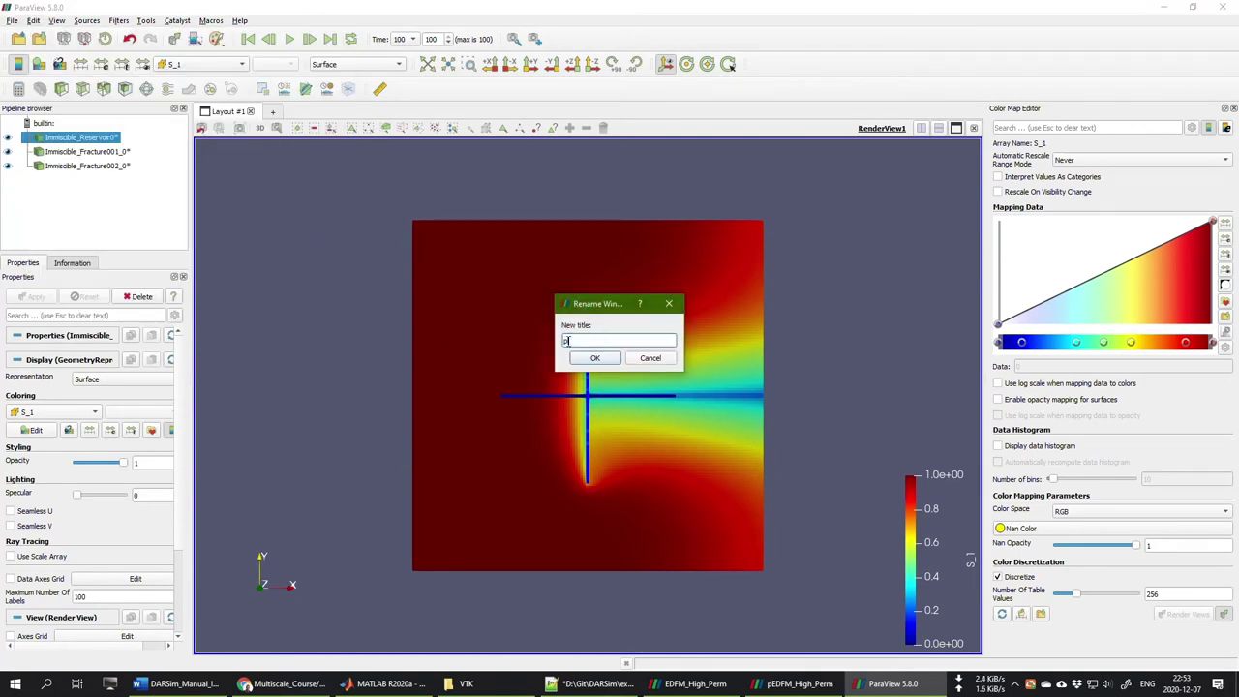
{"action": "type", "text": "EDF"}
{"action": "type", "text": "M_H"}
{"action": "type", "text": "m"}
{"action": "left_click", "coordinate": [595, 358]}
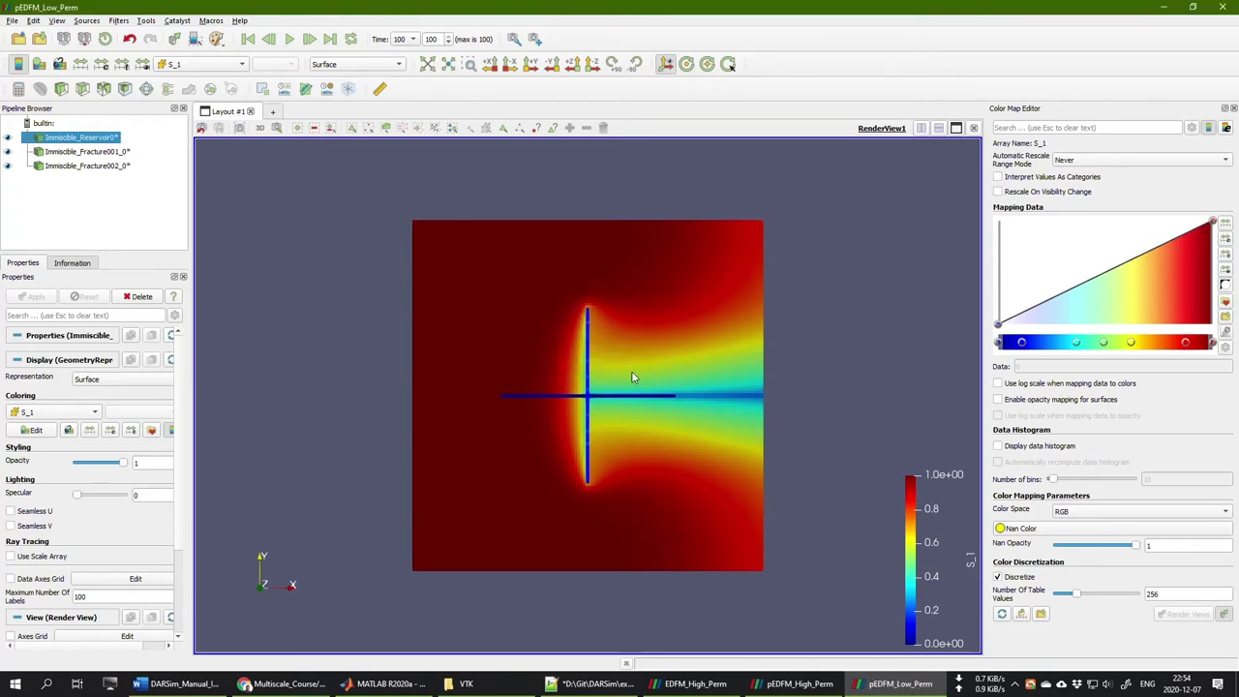
Compare the saturation results in the pEDFM_High_Perm, EDFM_High_Perm and pEDFM_Low_Perm ParaView windows
{"action": "left_click", "coordinate": [799, 684]}
{"action": "left_click", "coordinate": [694, 684]}
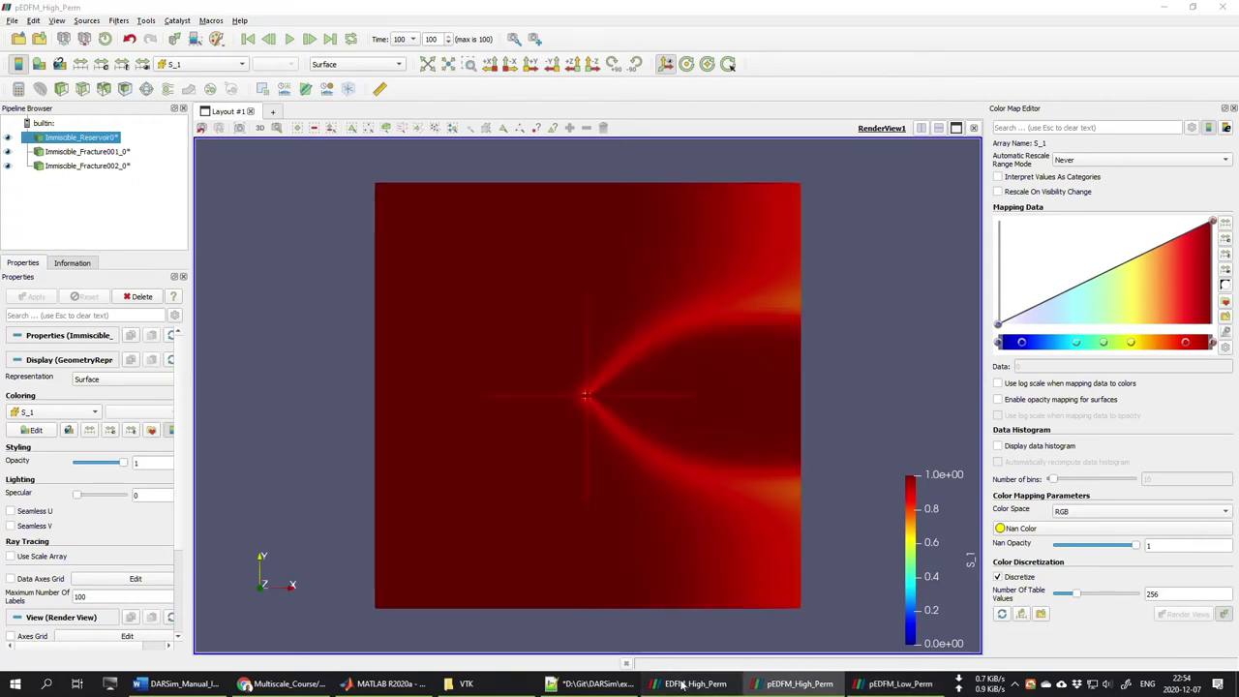
{"action": "left_click", "coordinate": [800, 684]}
{"action": "left_click", "coordinate": [888, 685]}
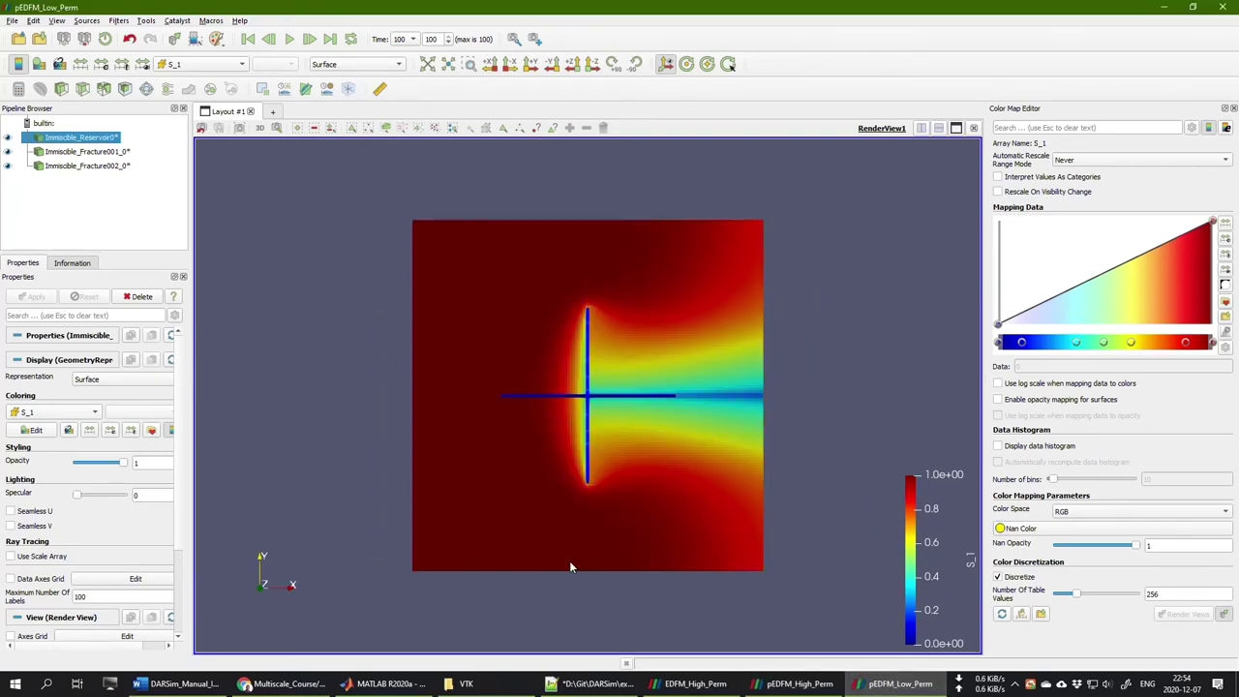
In File Explorer, go up from the VTK folder to Fractured_Finescale and select the 30_Fractures_pEDFM folder
{"action": "left_click", "coordinate": [465, 684]}
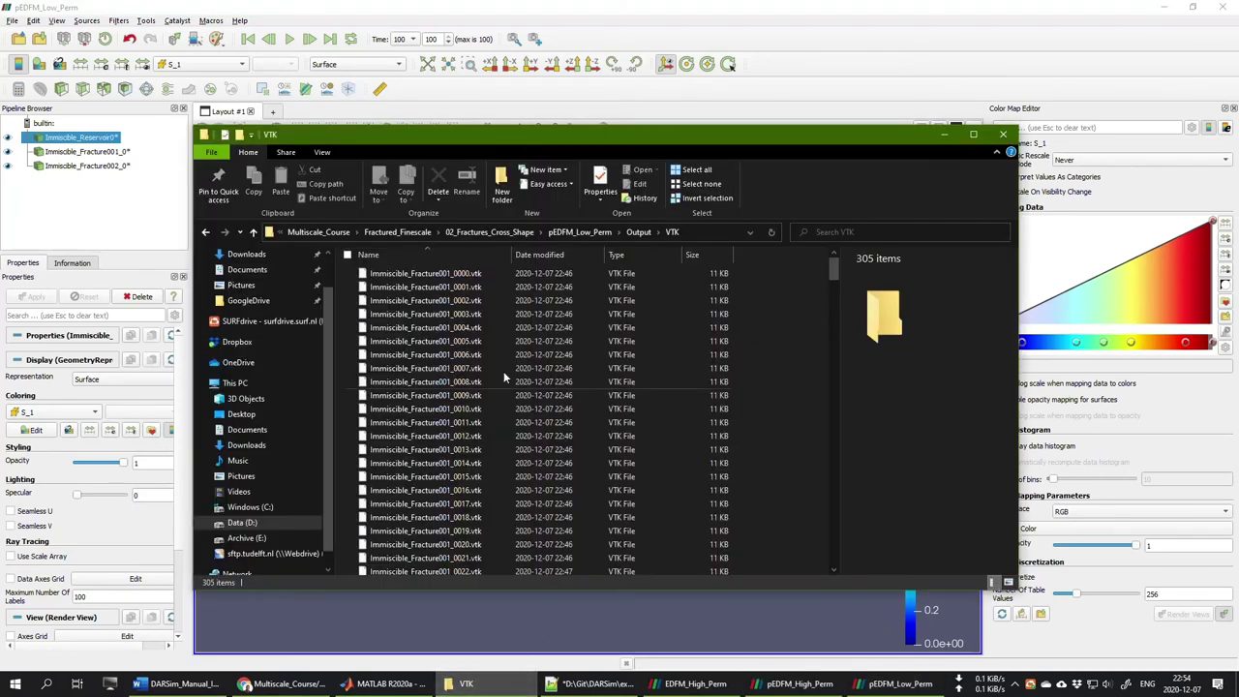
{"action": "left_click", "coordinate": [508, 233]}
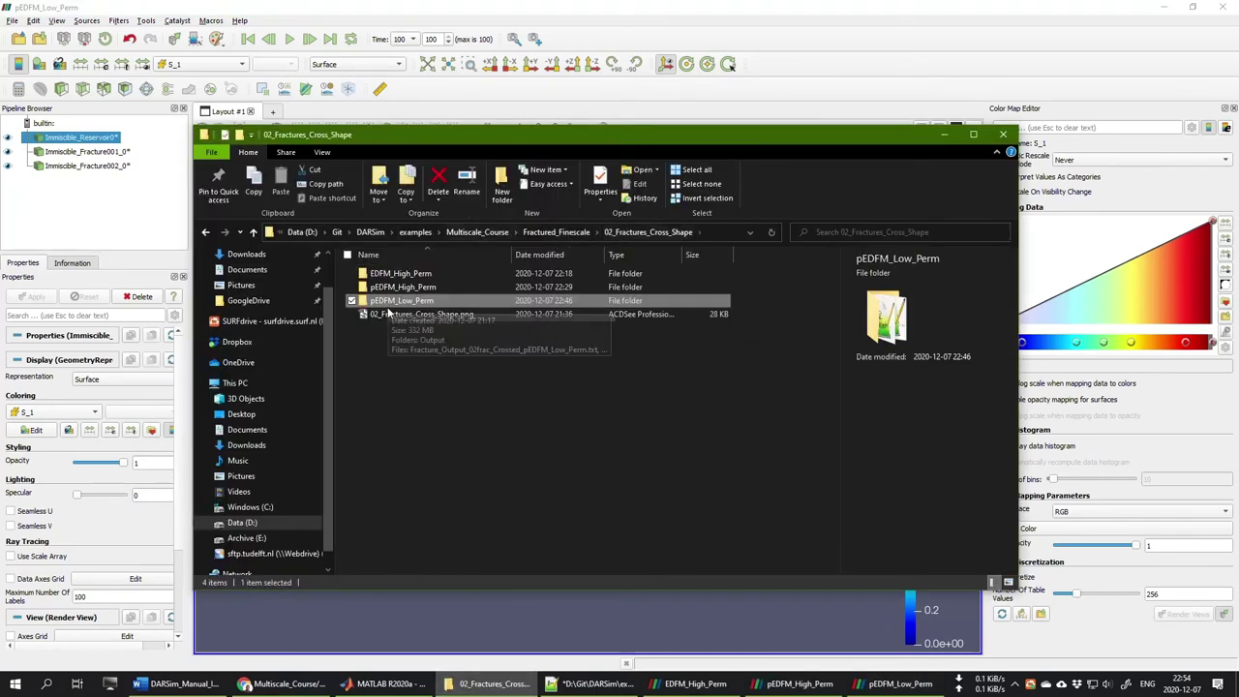
{"action": "left_click", "coordinate": [555, 232]}
{"action": "left_click", "coordinate": [403, 289]}
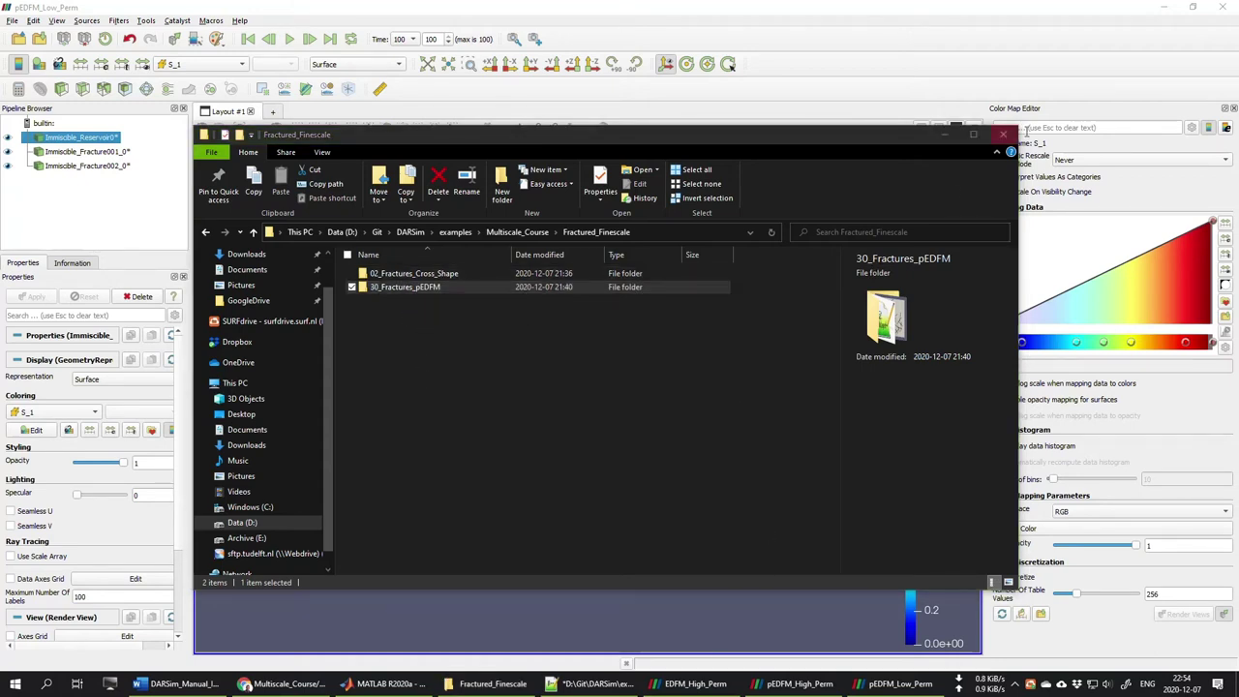
Close the pEDFM_Low_Perm, pEDFM_High_Perm and EDFM_High_Perm ParaView windows
{"action": "left_click", "coordinate": [1219, 8]}
{"action": "left_click", "coordinate": [1219, 8]}
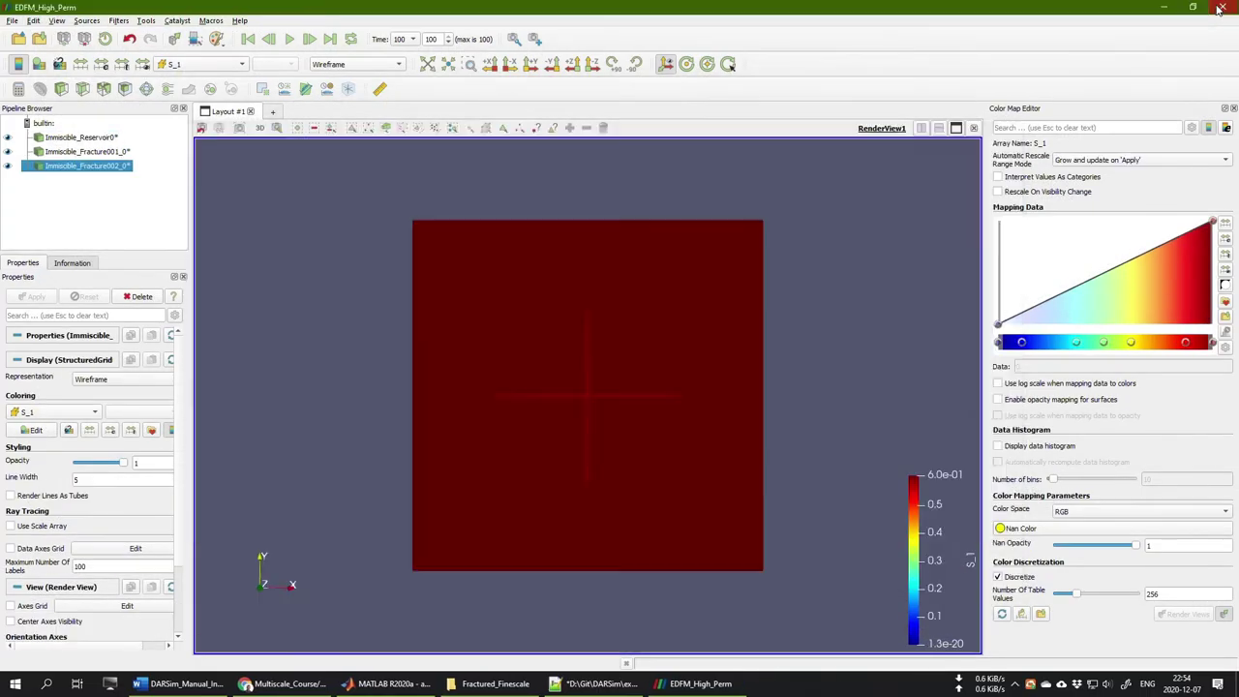
{"action": "left_click", "coordinate": [1220, 7]}
Open the 30_Fractures_pEDFM folder and view the fracture layout in 30_Fractures_pEDFM.png, closing the image when done
{"action": "left_click", "coordinate": [418, 383]}
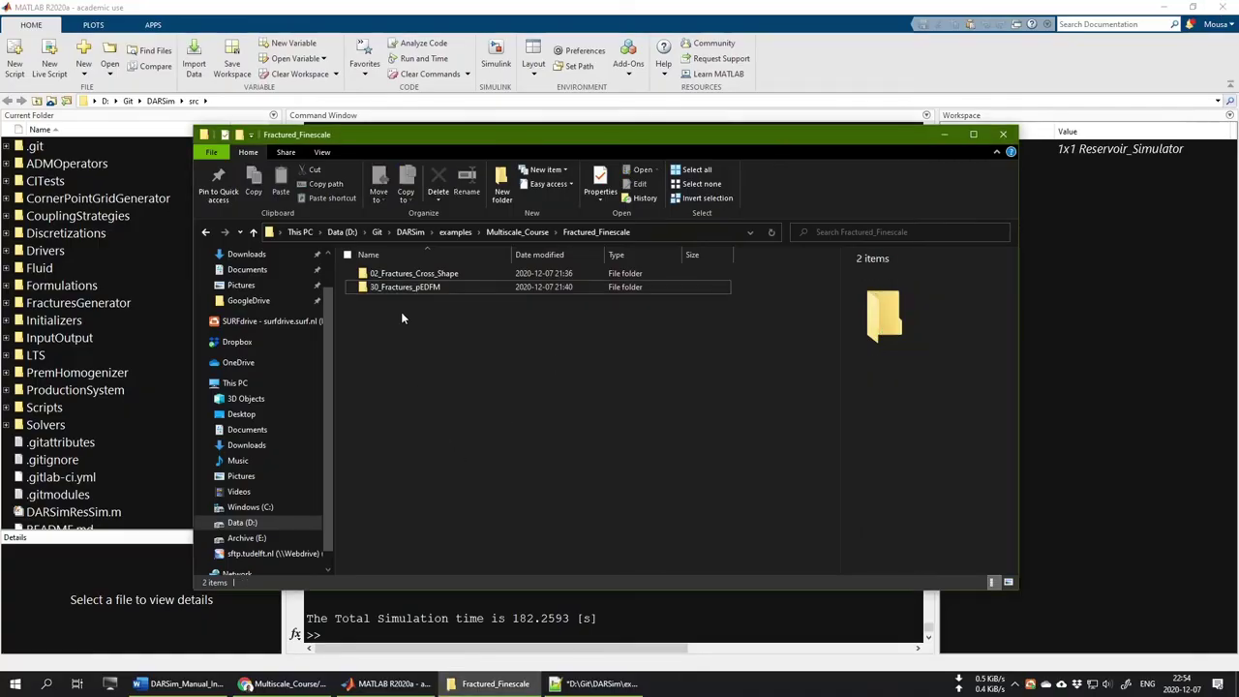
{"action": "double_click", "coordinate": [393, 289]}
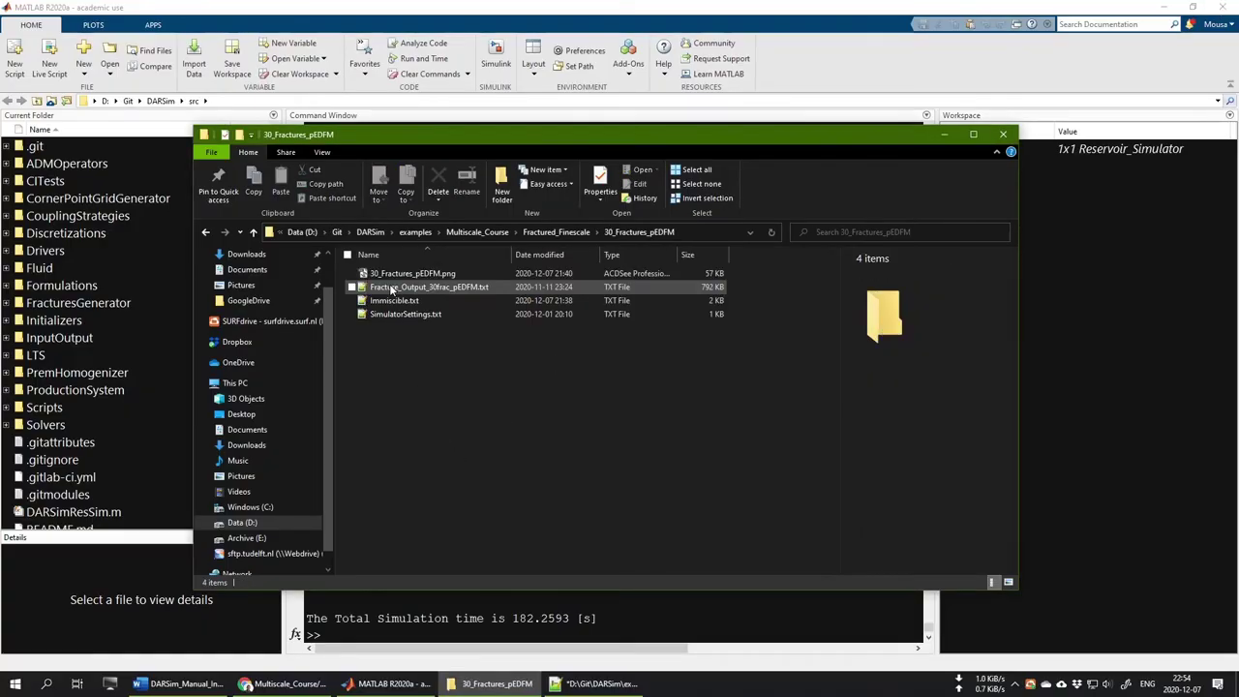
{"action": "left_click", "coordinate": [395, 275]}
{"action": "double_click", "coordinate": [397, 275]}
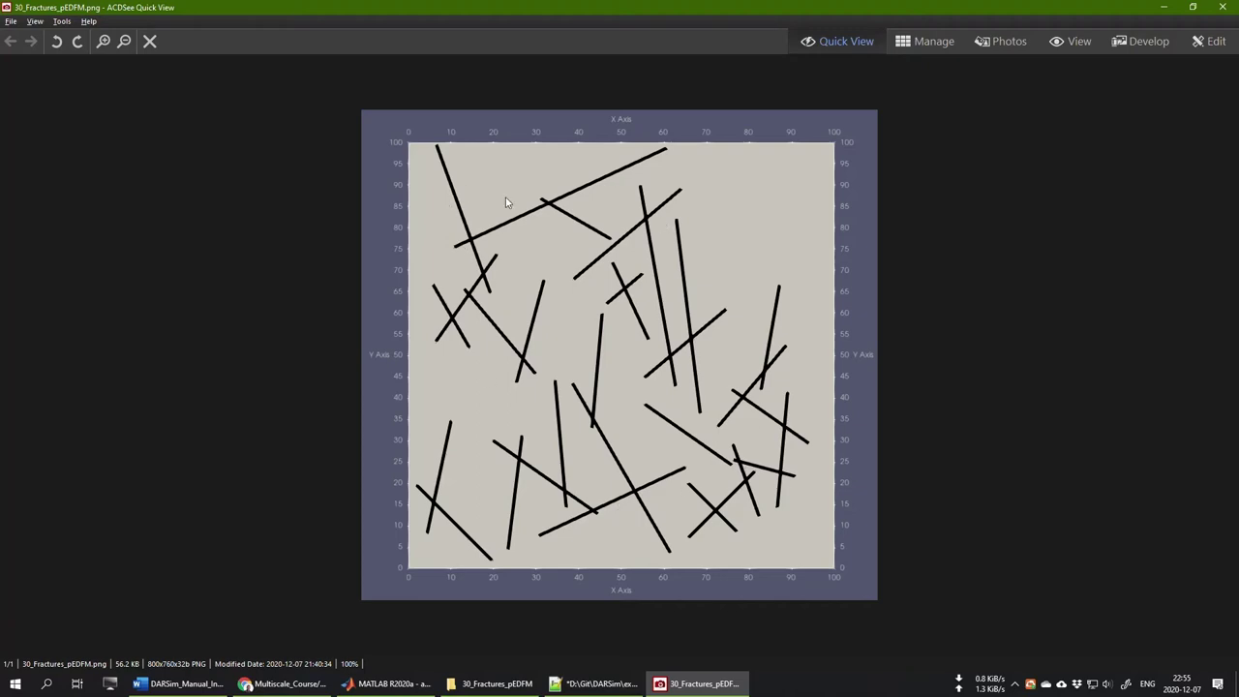
{"action": "left_click", "coordinate": [1221, 7]}
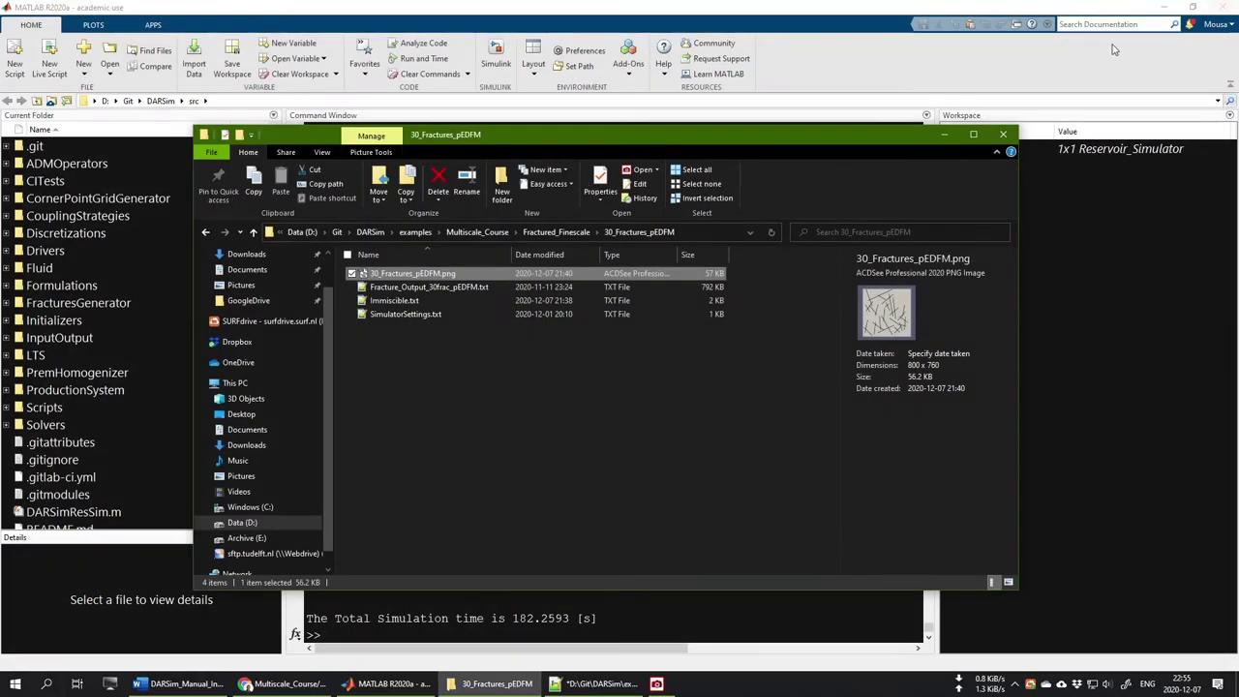
{"action": "left_click", "coordinate": [424, 397]}
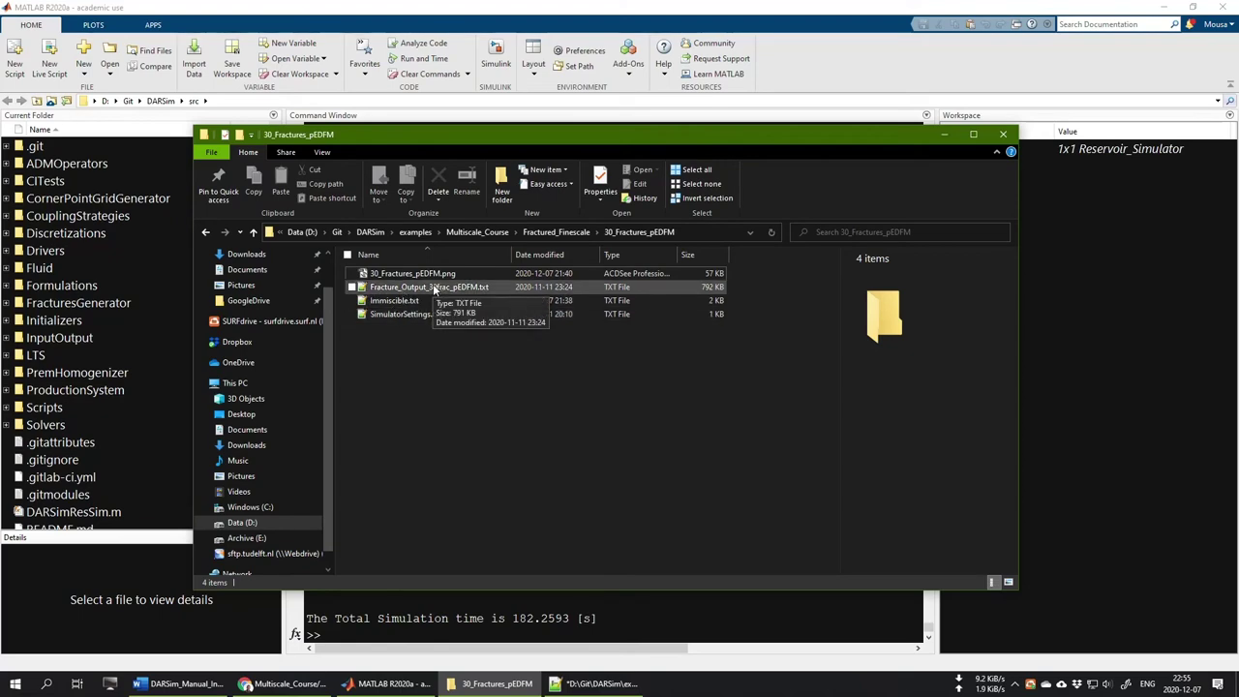
Open Fracture_Output_30frac_pEDFM.txt and examine its model type, reservoir dimensions, grid resolution, fracture count, total fracture grids and first fracture's permeability
{"action": "double_click", "coordinate": [431, 288]}
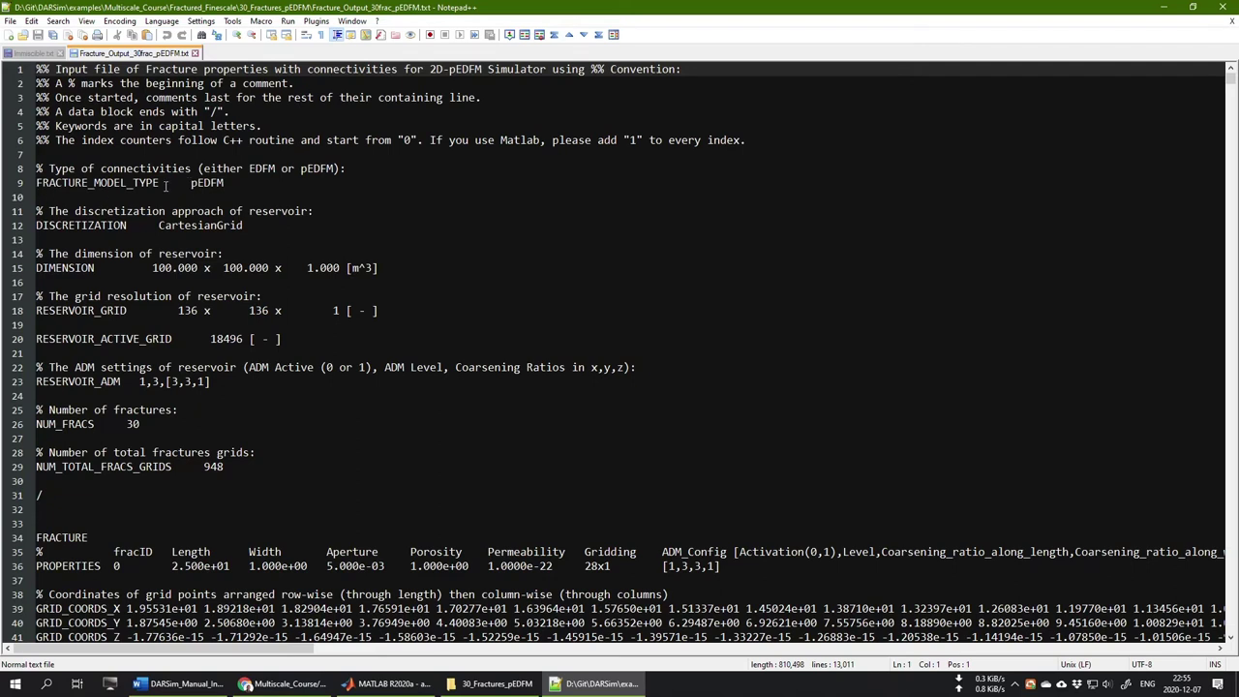
{"action": "left_click_drag", "start_coordinate": [198, 182], "coordinate": [231, 182]}
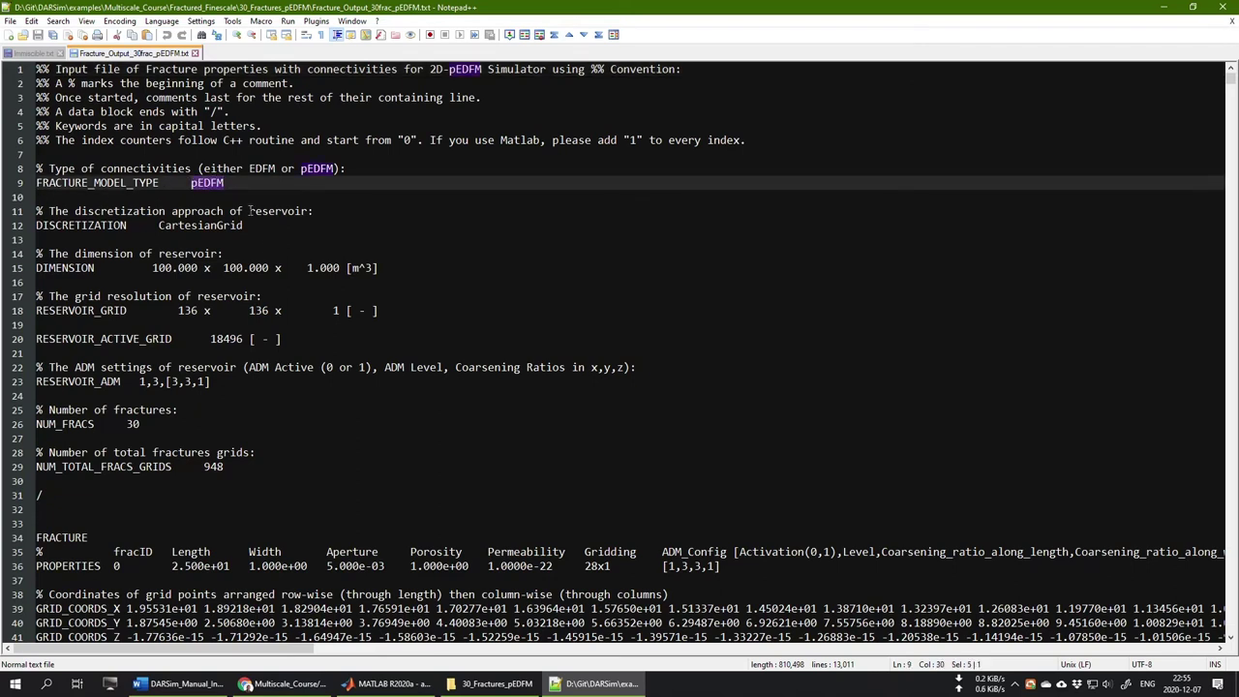
{"action": "left_click_drag", "start_coordinate": [152, 268], "coordinate": [350, 268]}
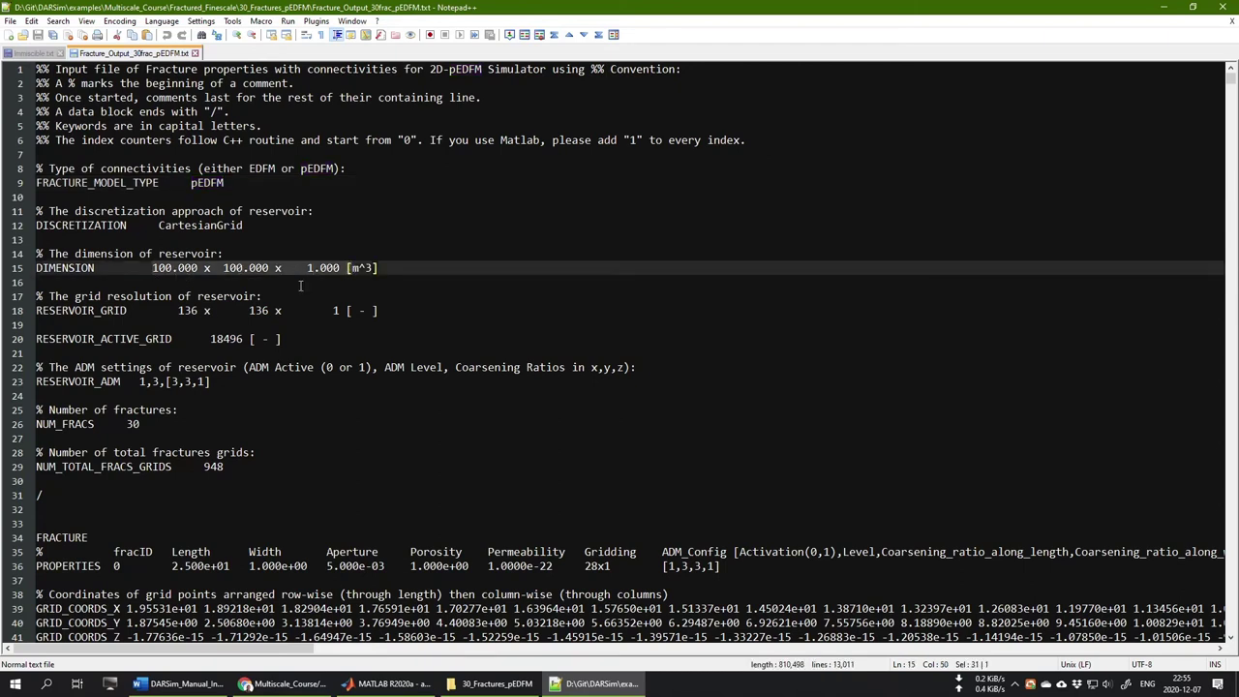
{"action": "left_click_drag", "start_coordinate": [179, 309], "coordinate": [361, 310]}
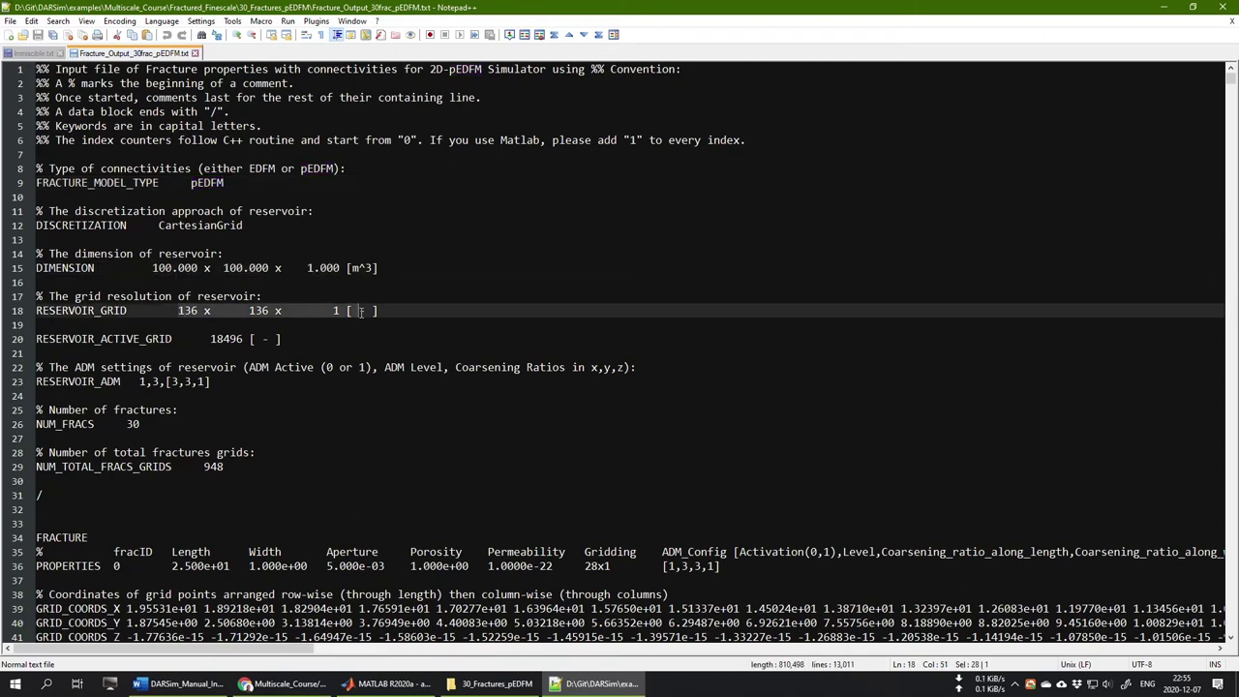
{"action": "left_click_drag", "start_coordinate": [123, 423], "coordinate": [143, 422]}
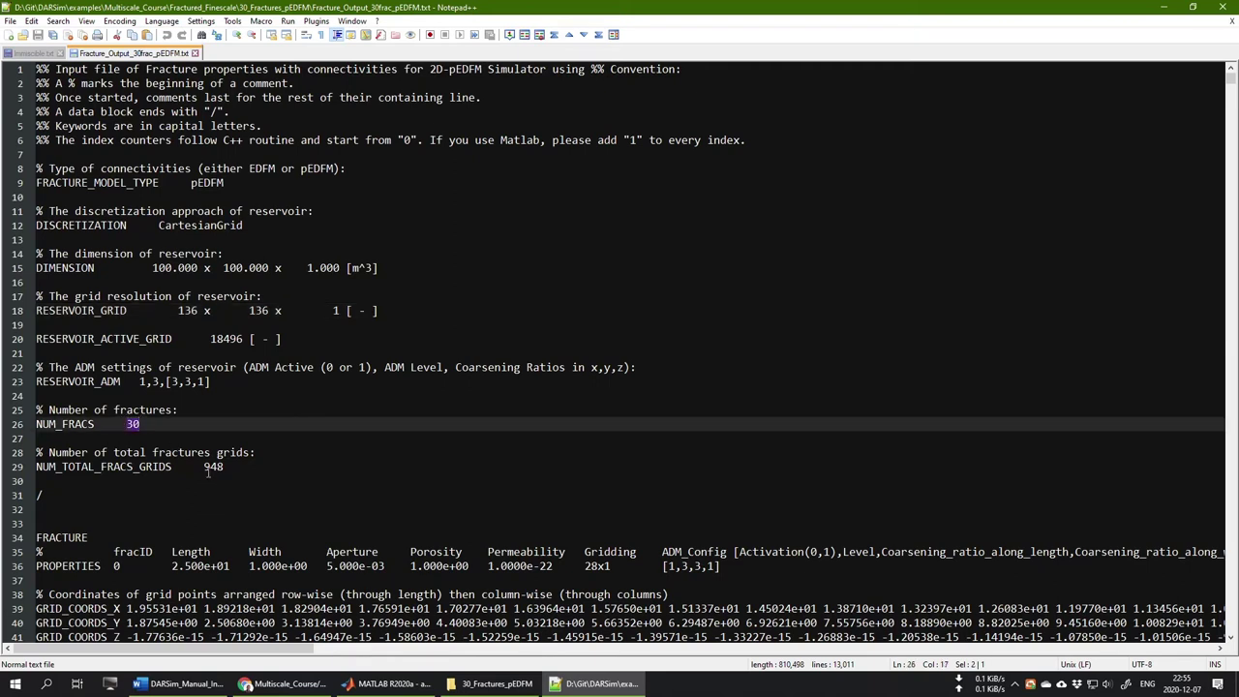
{"action": "left_click_drag", "start_coordinate": [201, 466], "coordinate": [224, 466]}
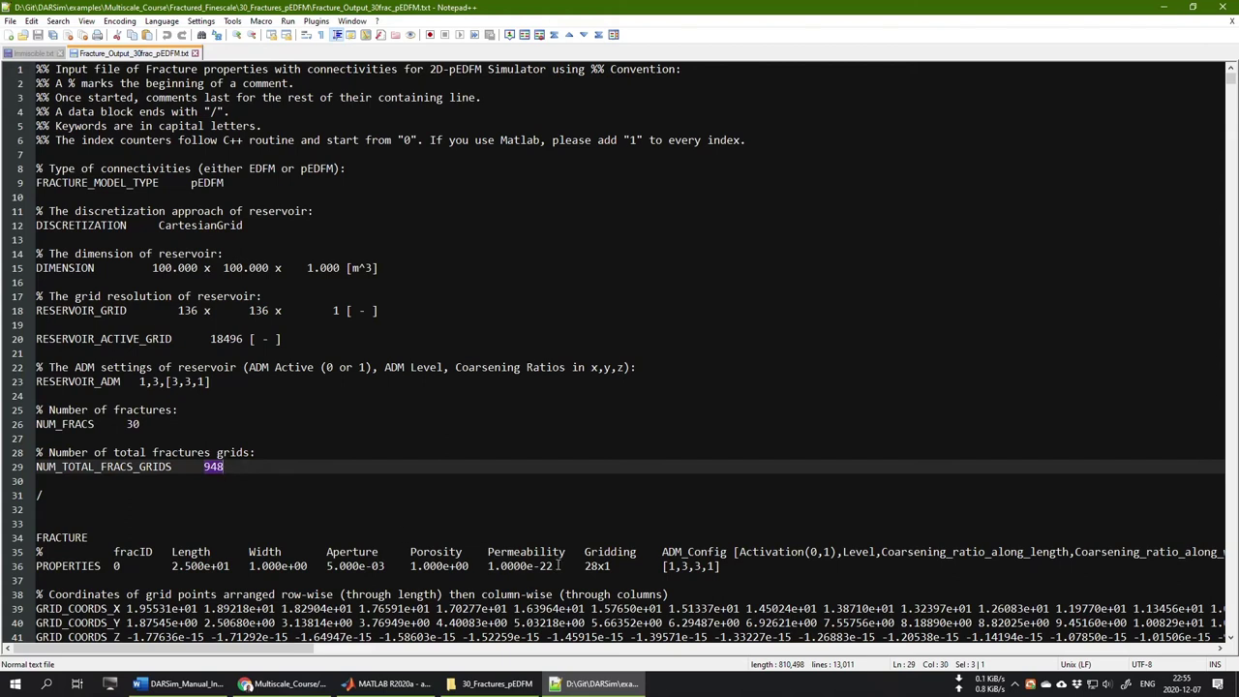
{"action": "left_click_drag", "start_coordinate": [555, 566], "coordinate": [486, 566]}
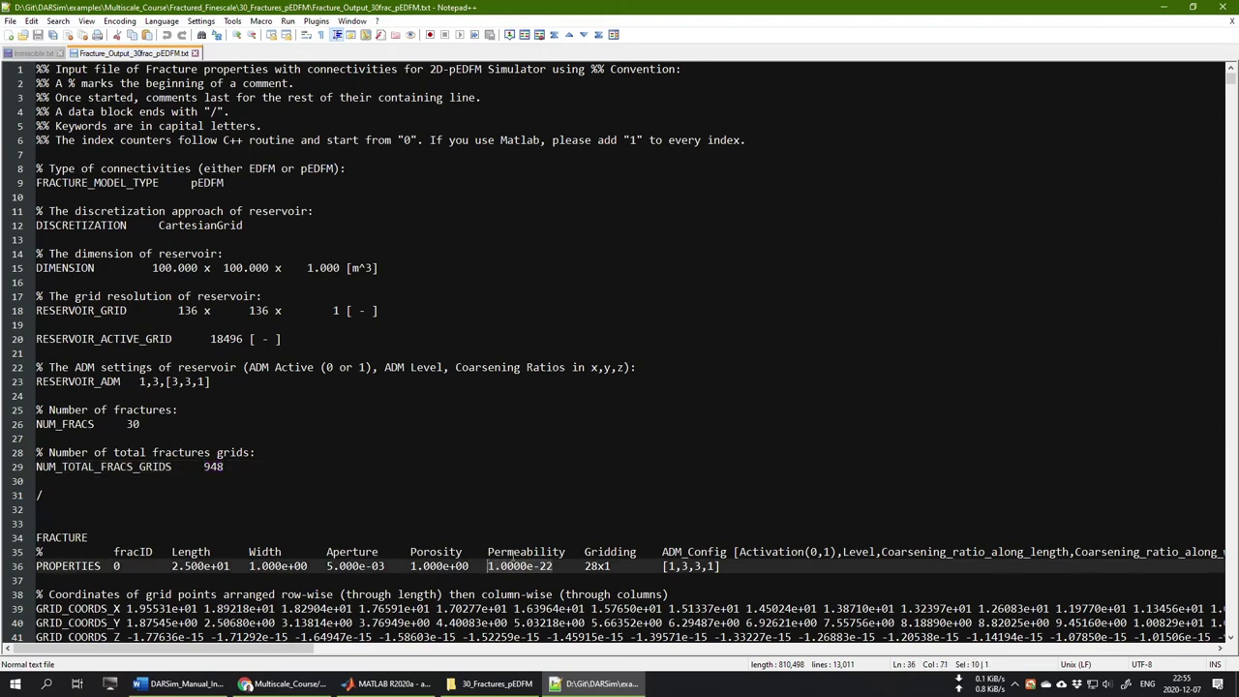
Copy the word Permeability from the fracture header line and search the file for it with case matching
{"action": "double_click", "coordinate": [509, 553]}
{"action": "right_click", "coordinate": [513, 559]}
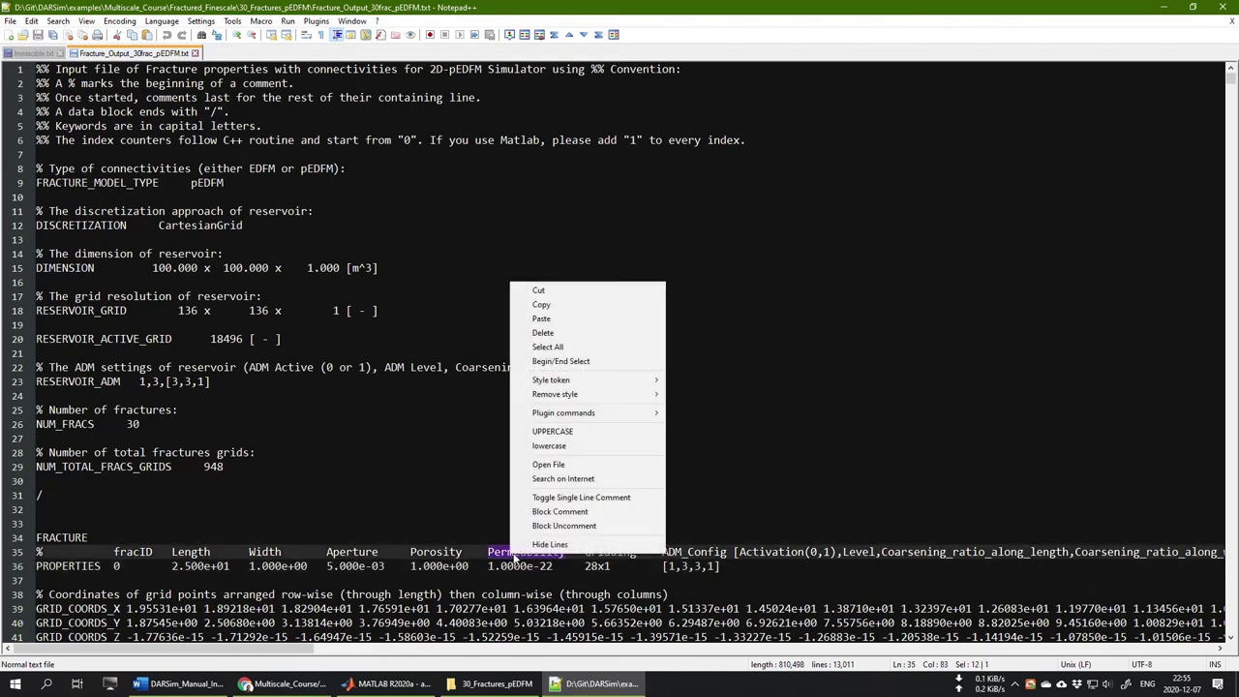
{"action": "left_click", "coordinate": [540, 304]}
{"action": "left_click", "coordinate": [523, 422]}
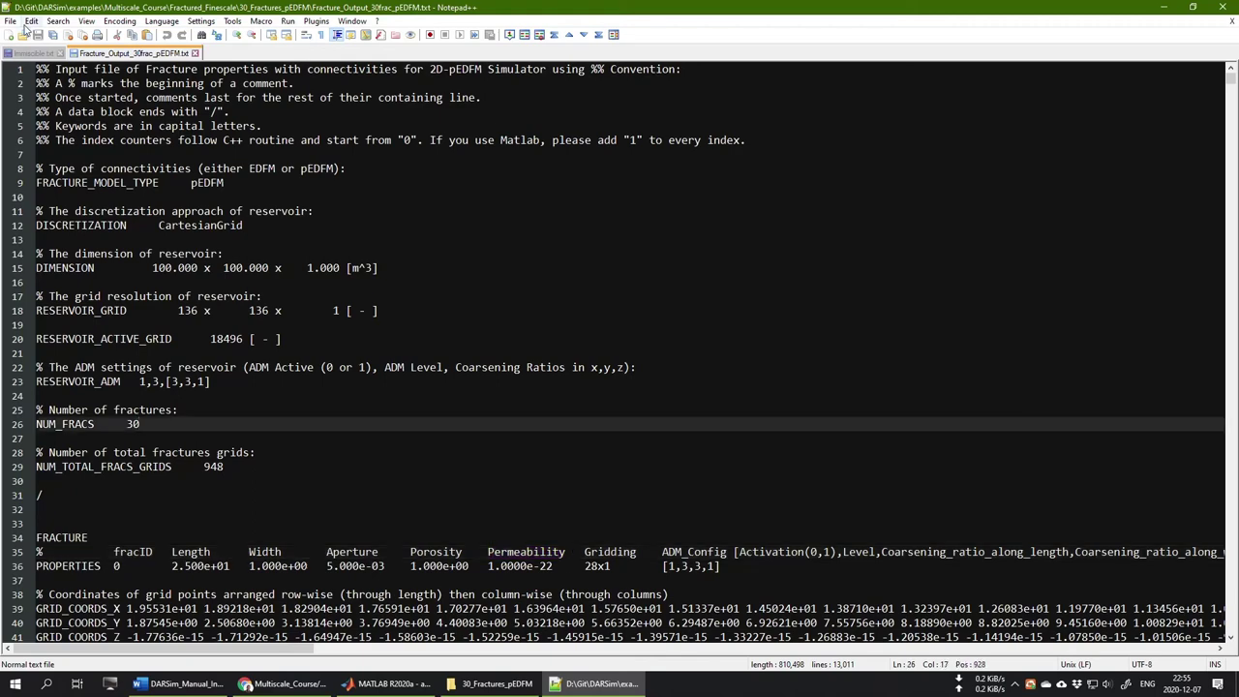
{"action": "left_click", "coordinate": [29, 22]}
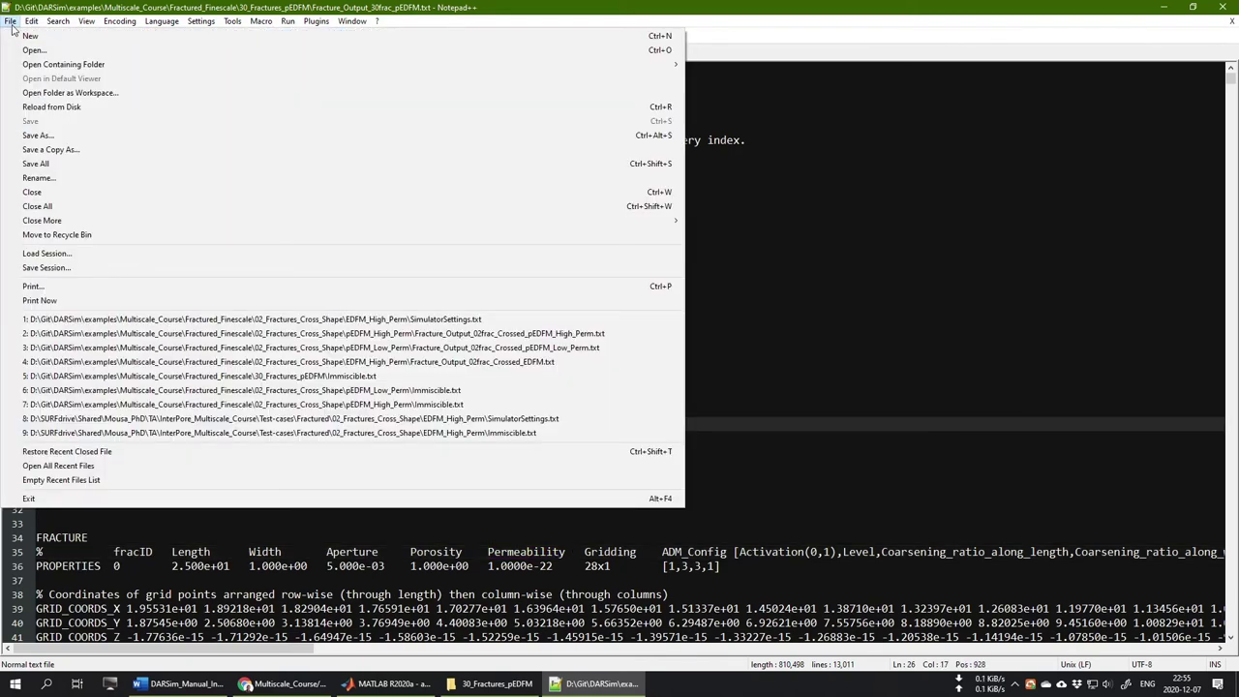
{"action": "left_click", "coordinate": [808, 358]}
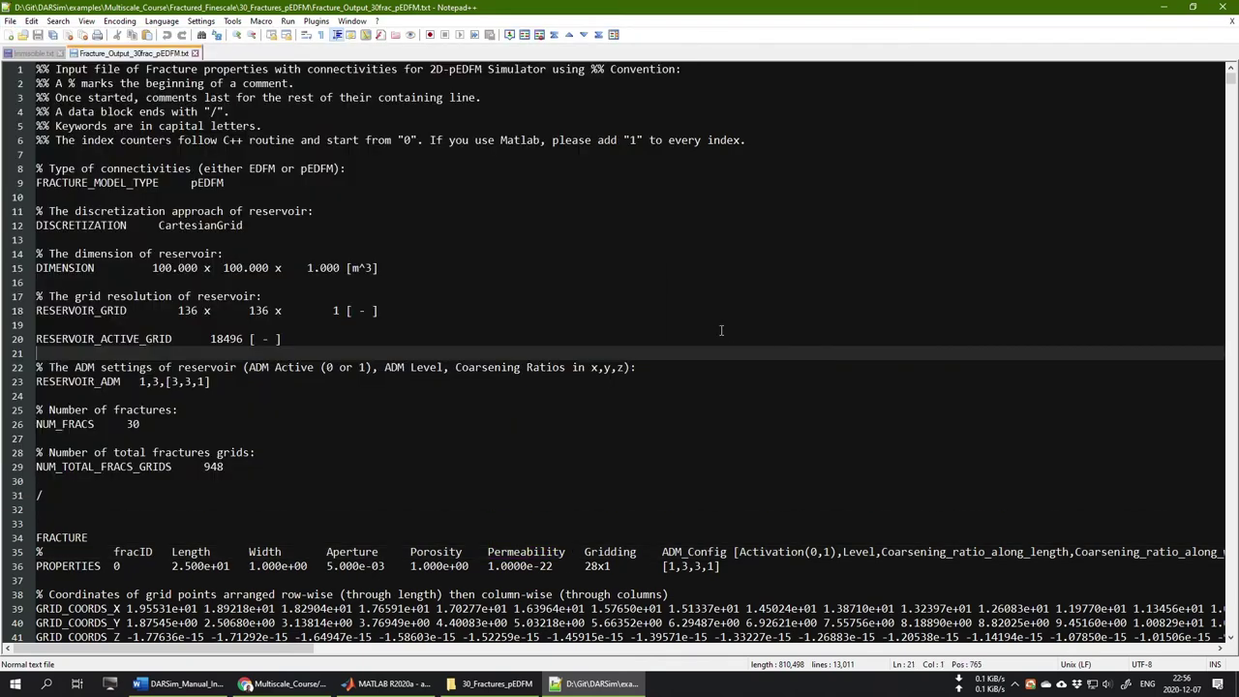
{"action": "key", "text": "ctrl+f"}
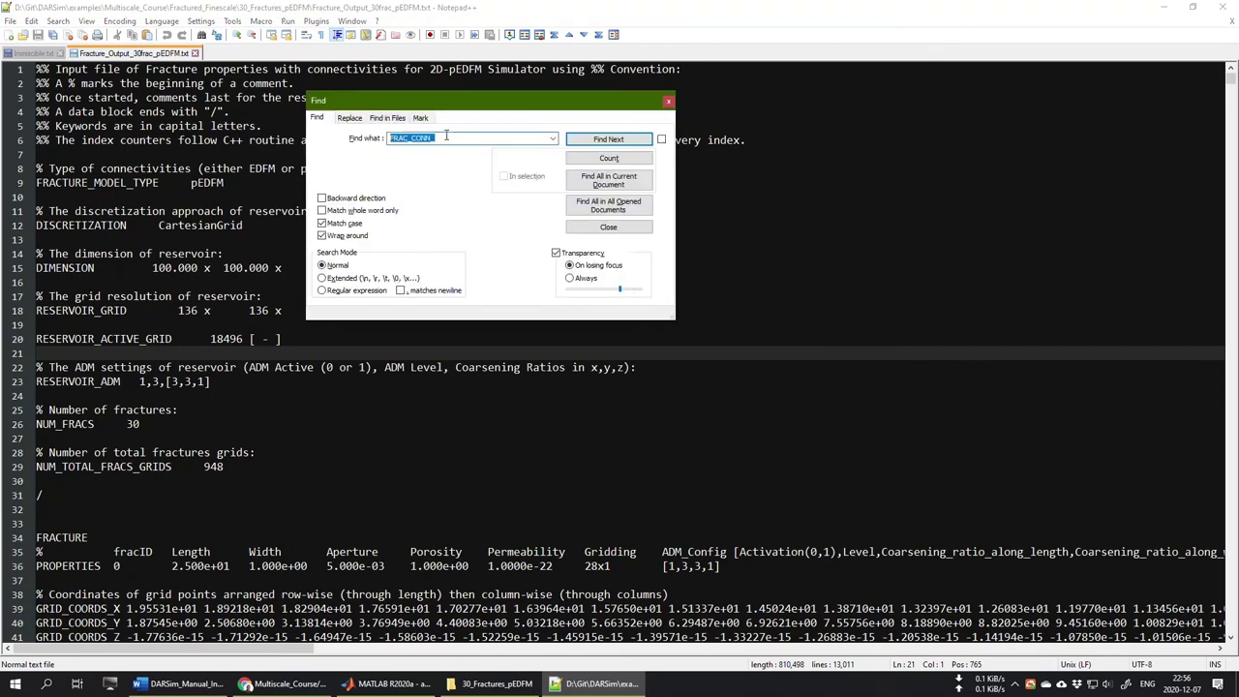
{"action": "type", "text": "Permeability"}
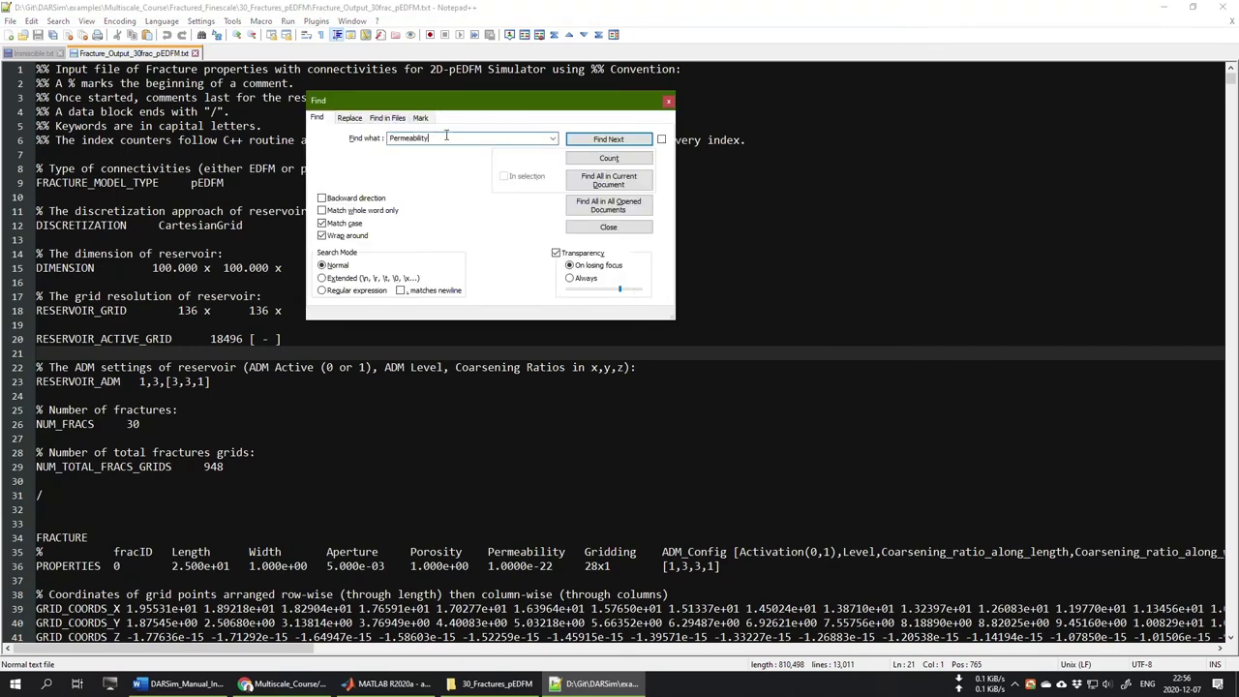
{"action": "left_click", "coordinate": [587, 140]}
Step through the Permeability matches to compare the values of successive fractures up to fracture ID 10, and close the search
{"action": "left_click", "coordinate": [594, 142]}
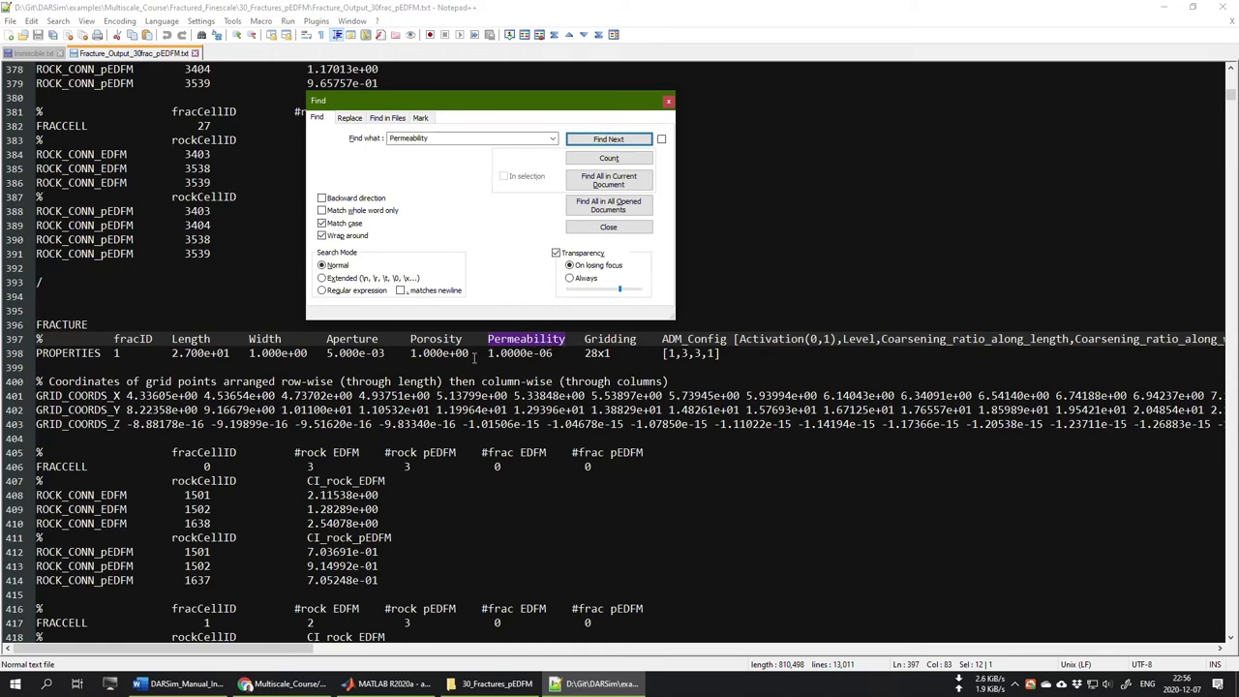
{"action": "left_click", "coordinate": [597, 142]}
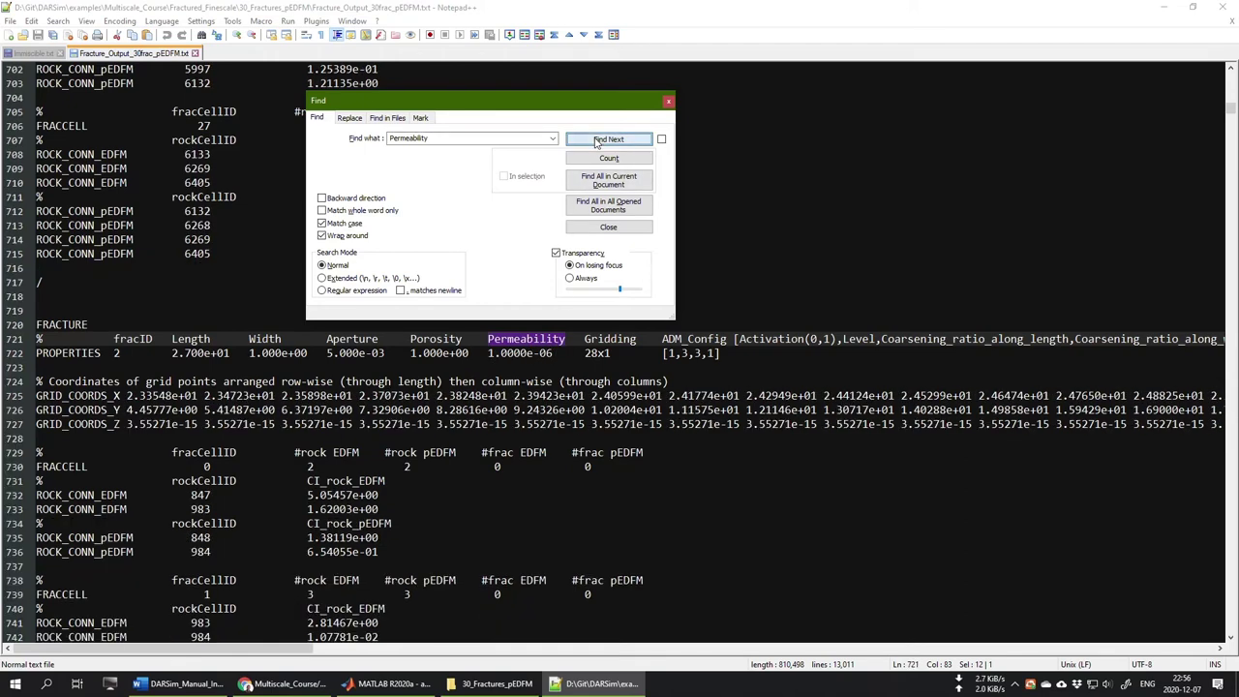
{"action": "left_click", "coordinate": [597, 141]}
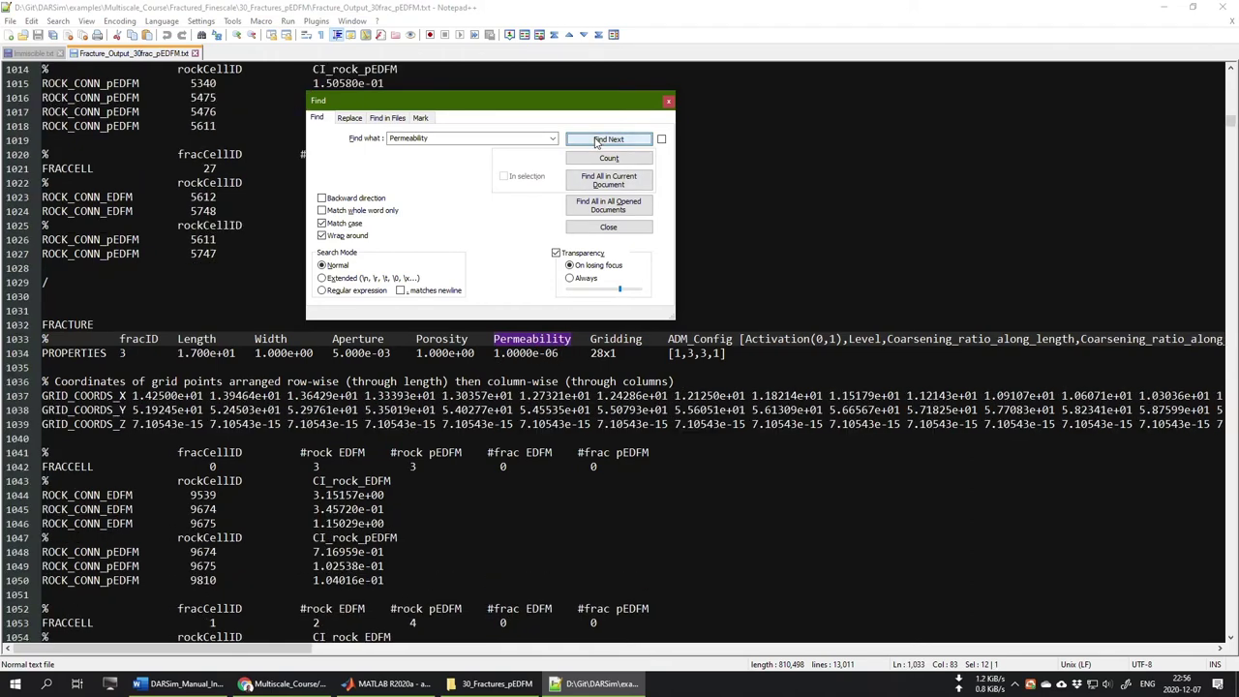
{"action": "left_click", "coordinate": [597, 141]}
{"action": "left_click", "coordinate": [597, 141]}
{"action": "left_click", "coordinate": [597, 142]}
{"action": "left_click", "coordinate": [597, 142]}
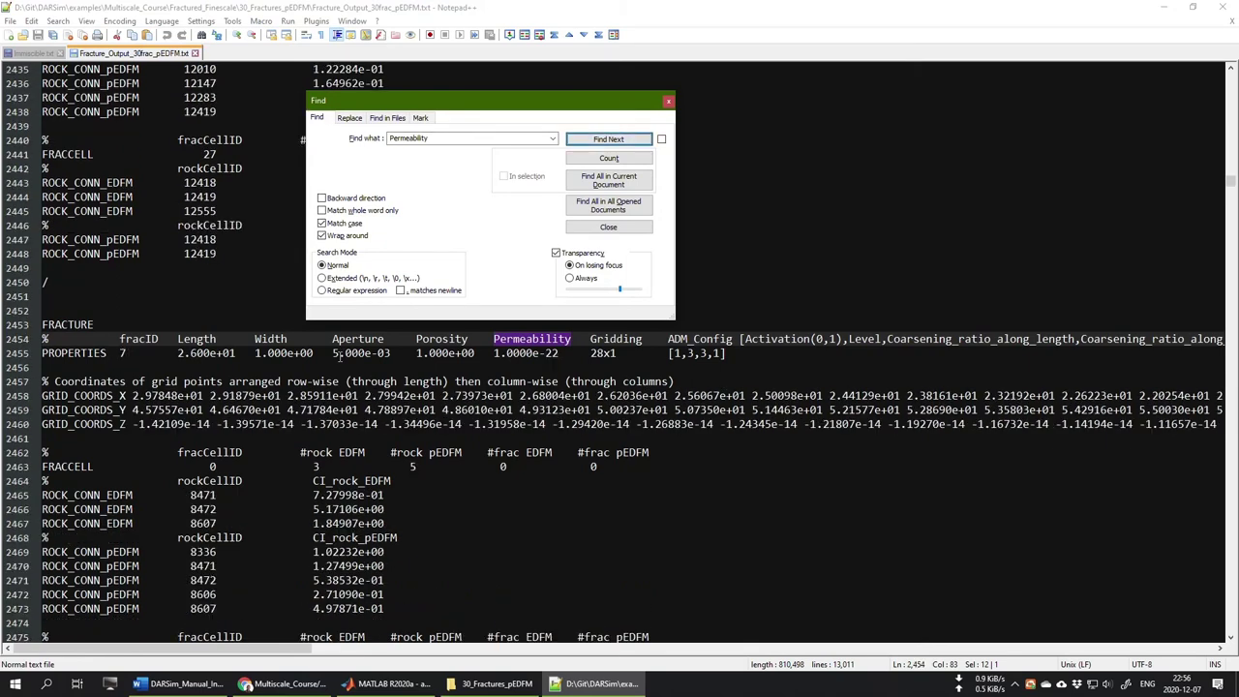
{"action": "left_click", "coordinate": [606, 142]}
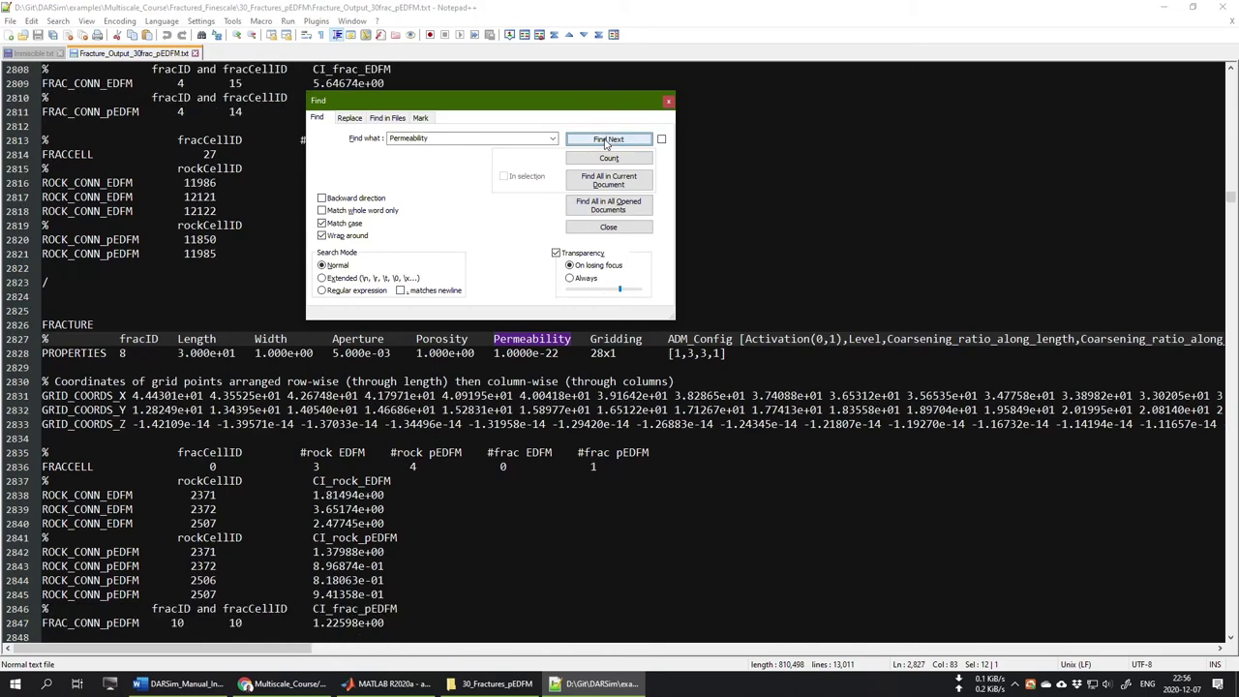
{"action": "left_click", "coordinate": [606, 141]}
{"action": "left_click", "coordinate": [607, 140]}
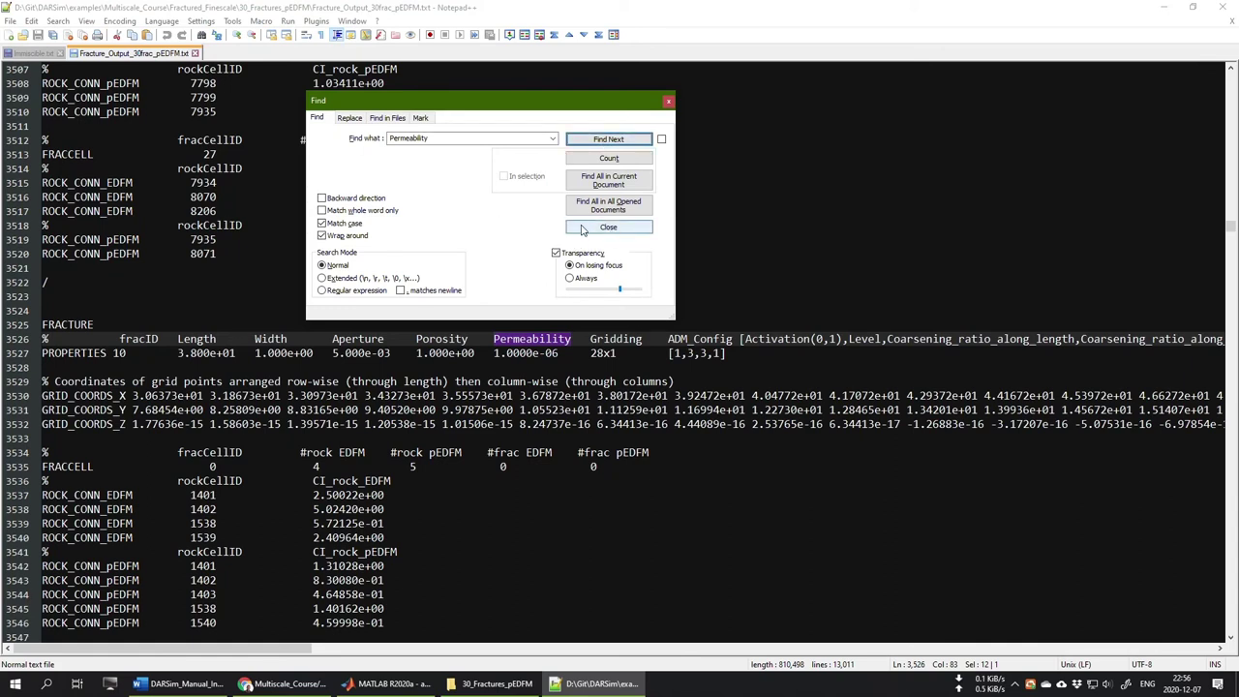
{"action": "left_click", "coordinate": [607, 228]}
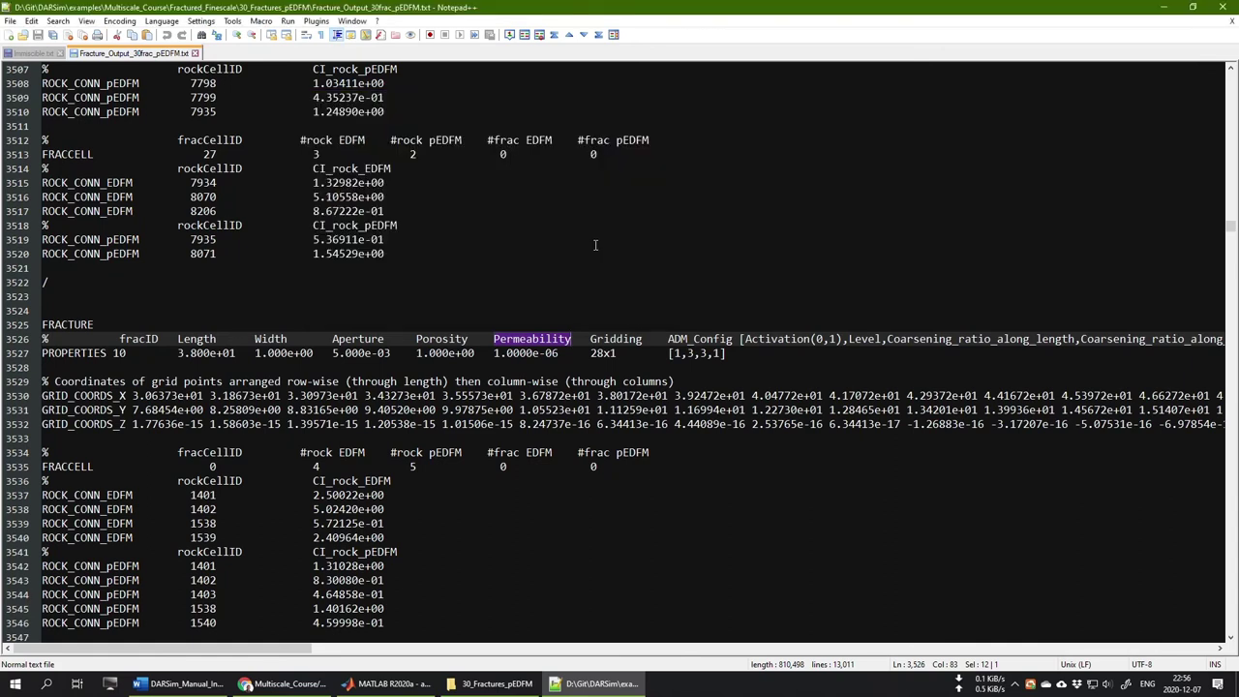
In File Explorer, copy the full path of the 30_Fractures_pEDFM folder
{"action": "left_click", "coordinate": [416, 685]}
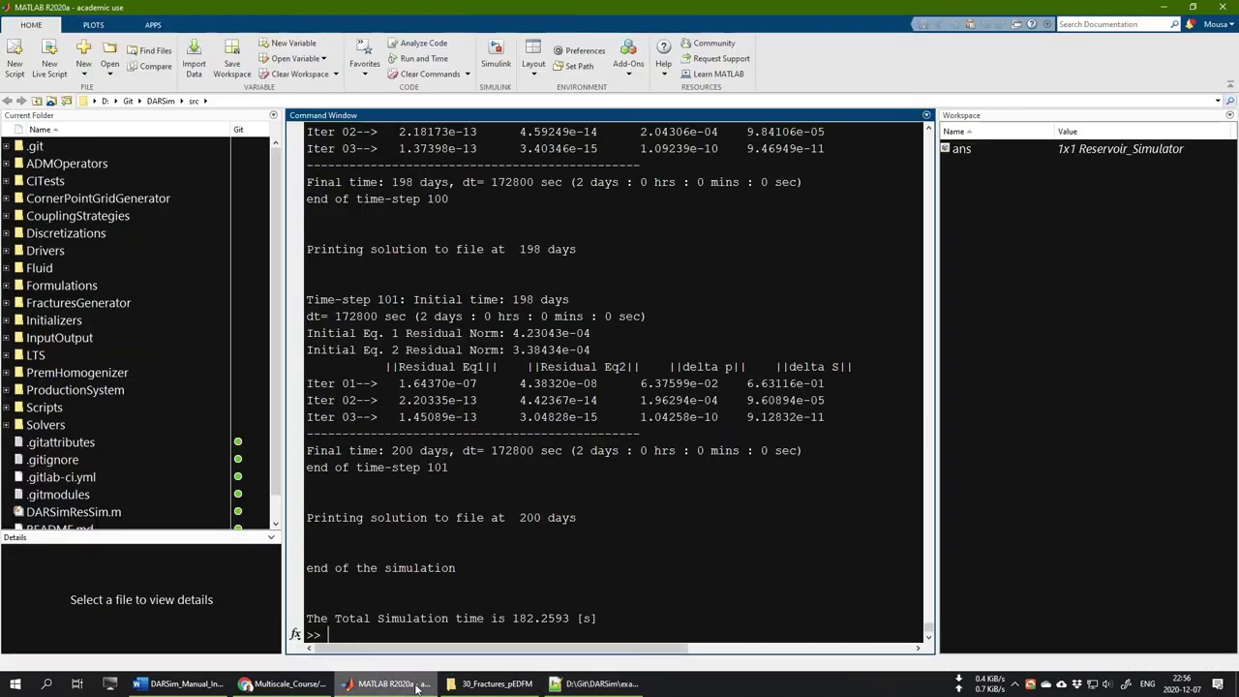
{"action": "left_click", "coordinate": [484, 684]}
{"action": "left_click", "coordinate": [707, 232]}
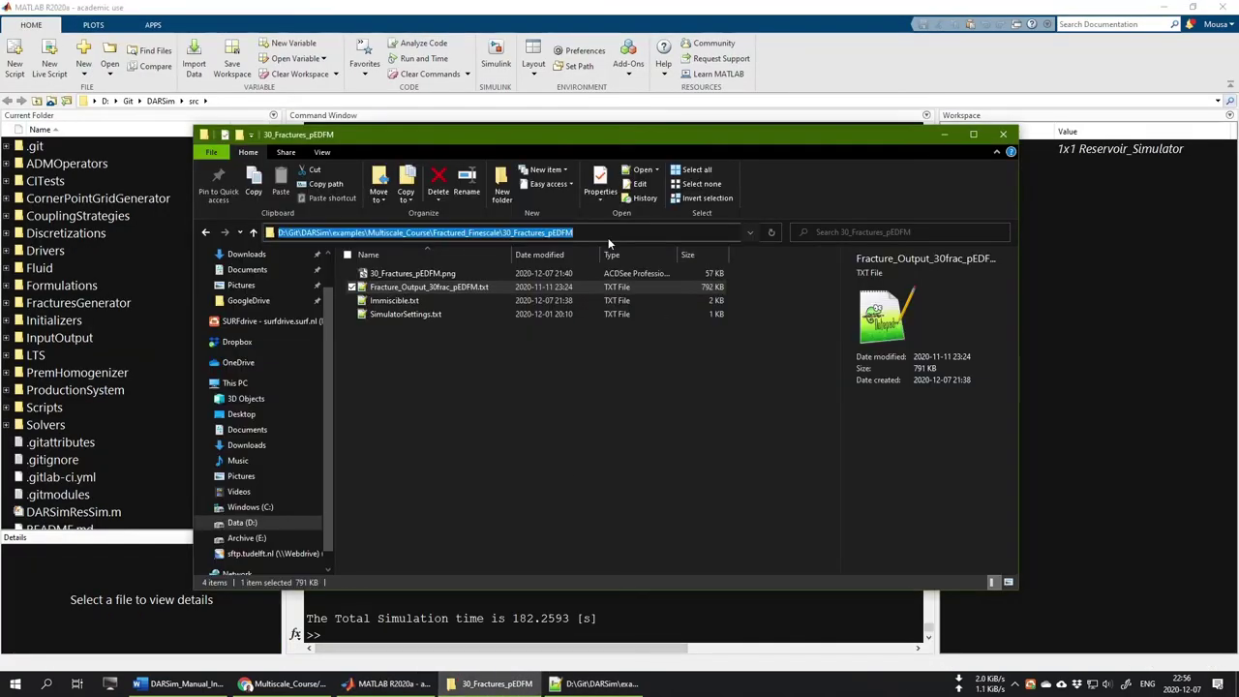
{"action": "right_click", "coordinate": [355, 235]}
{"action": "left_click", "coordinate": [386, 274]}
In the MATLAB Command Window, write DARSimResSim('',''); and paste the 30_Fractures_pEDFM folder path as its first argument
{"action": "left_click", "coordinate": [657, 632]}
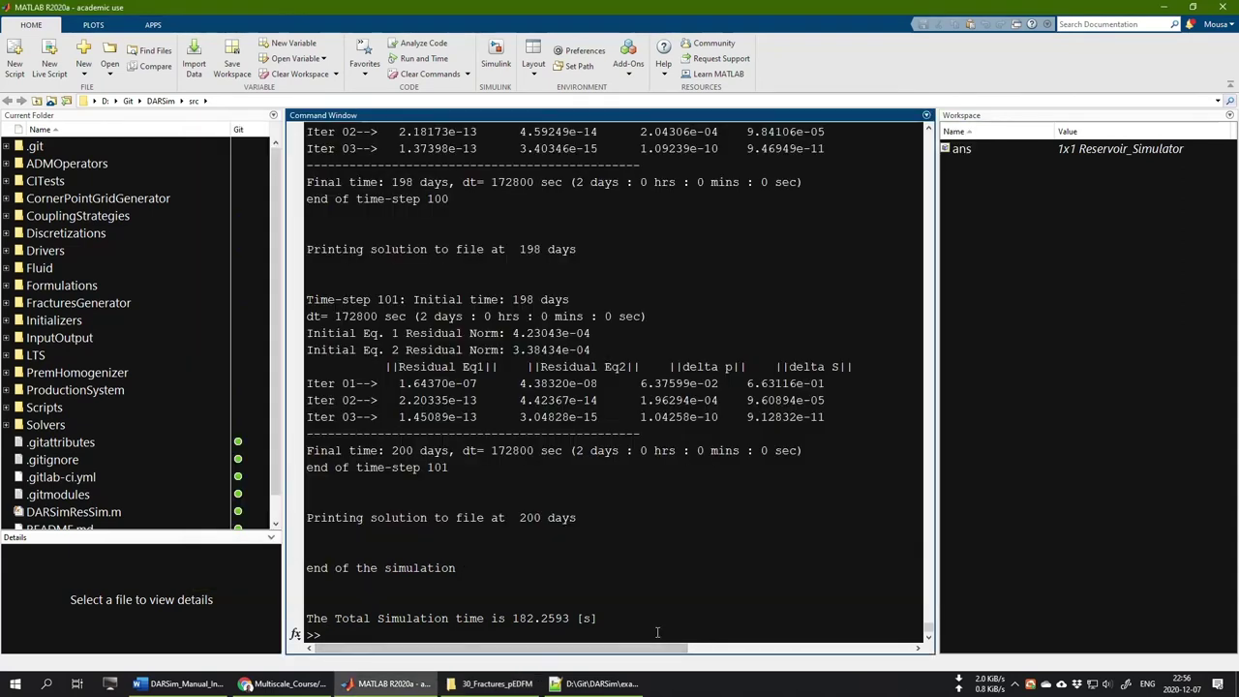
{"action": "type", "text": "DARSimResSim()"}
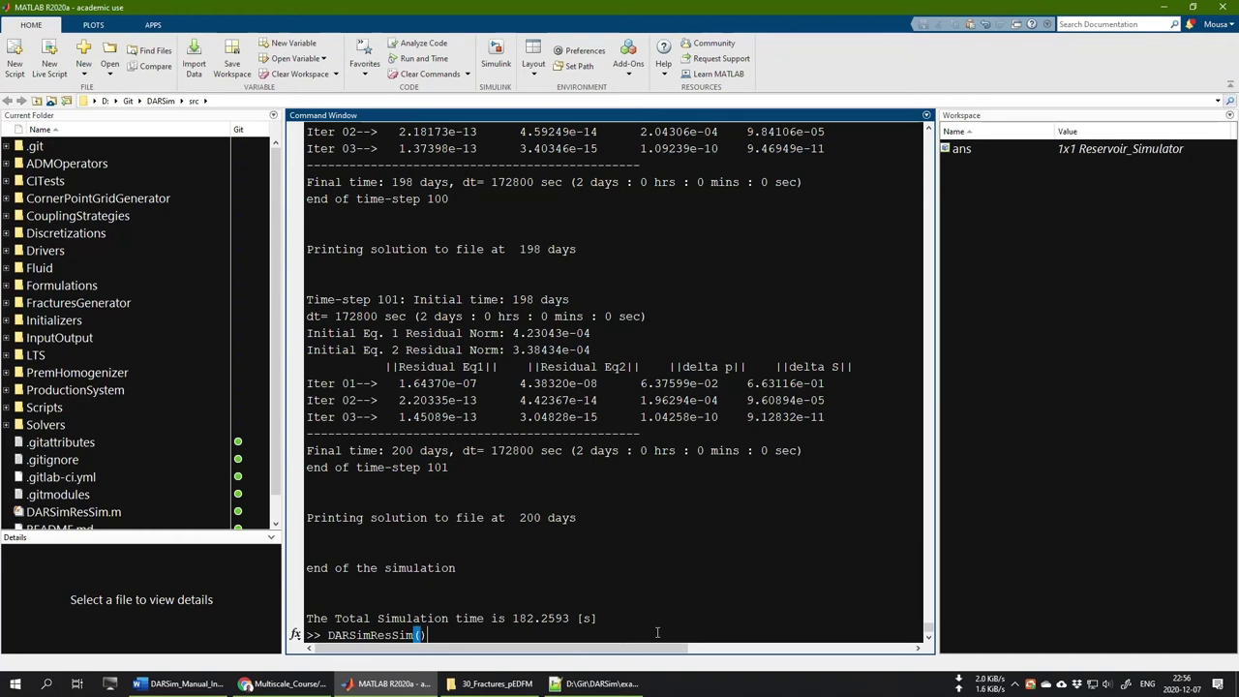
{"action": "key", "text": "Left"}
{"action": "type", "text": "'',''"}
{"action": "left_click", "coordinate": [429, 635]}
{"action": "right_click", "coordinate": [429, 635]}
{"action": "left_click", "coordinate": [478, 590]}
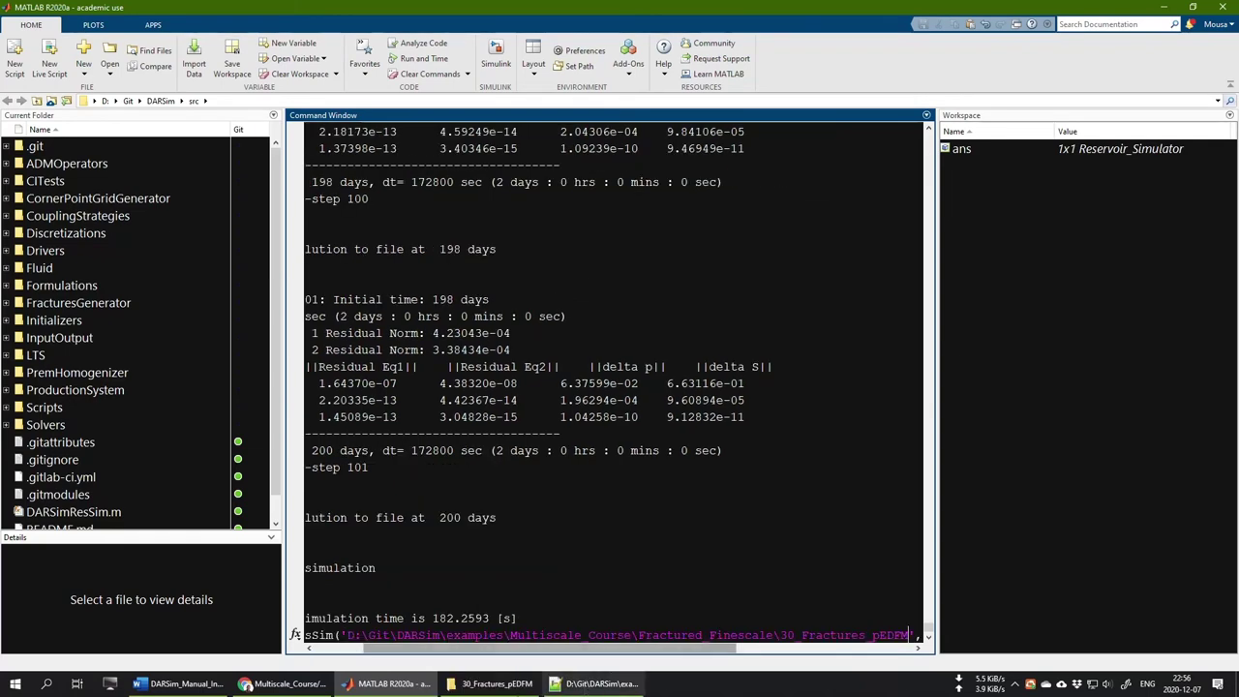
In File Explorer, copy the file name Immiscible.txt from the 30_Fractures_pEDFM folder
{"action": "left_click", "coordinate": [491, 683]}
{"action": "left_click", "coordinate": [394, 300]}
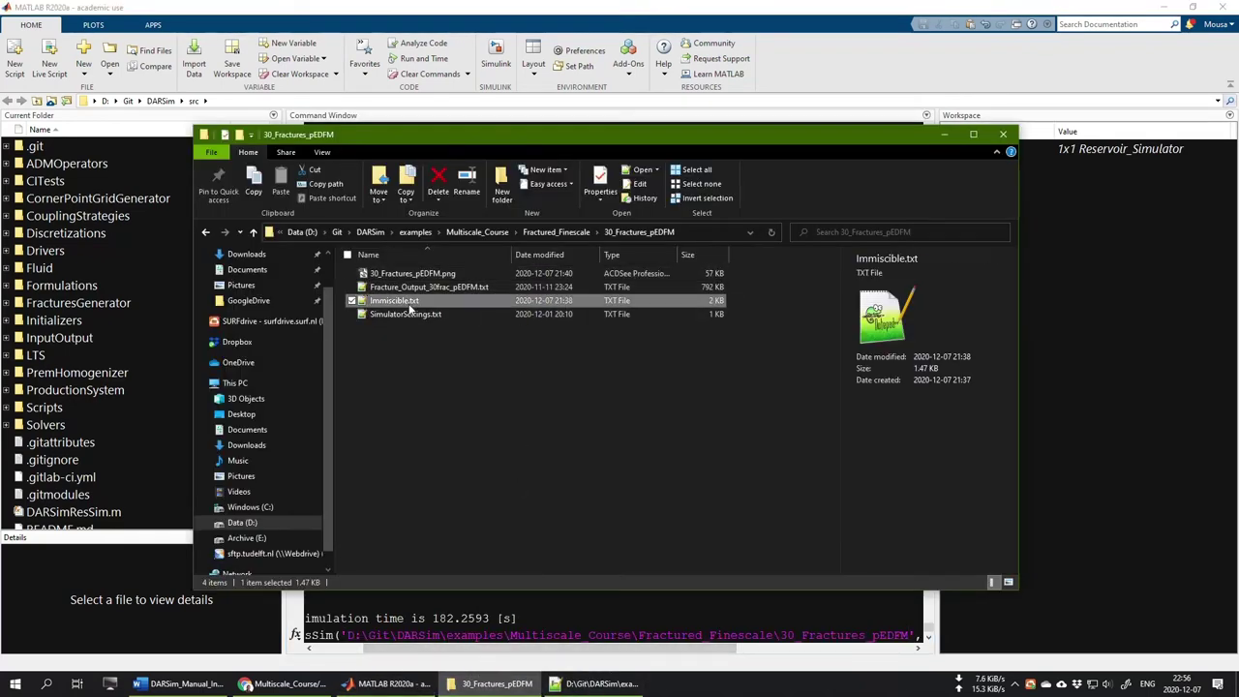
{"action": "left_click", "coordinate": [407, 301]}
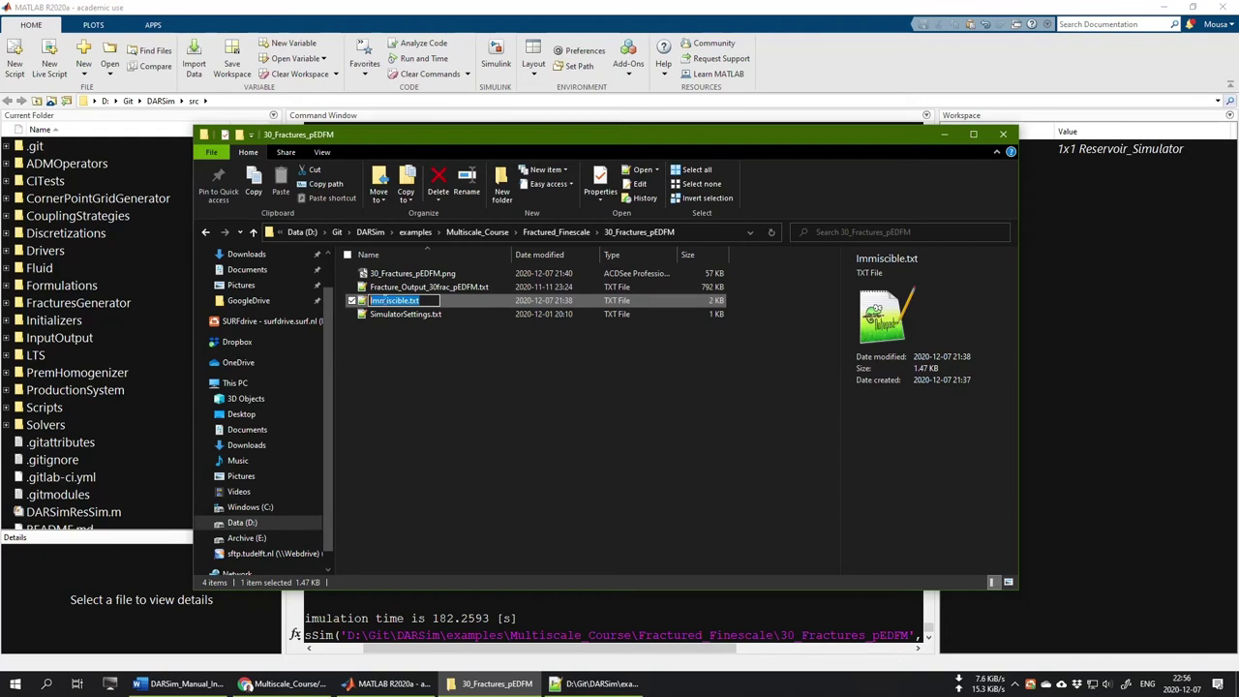
{"action": "right_click", "coordinate": [407, 301]}
{"action": "left_click", "coordinate": [361, 349]}
Back in MATLAB, paste Immiscible.txt as the second argument of the DARSimResSim call and run the simulation
{"action": "left_click", "coordinate": [387, 683]}
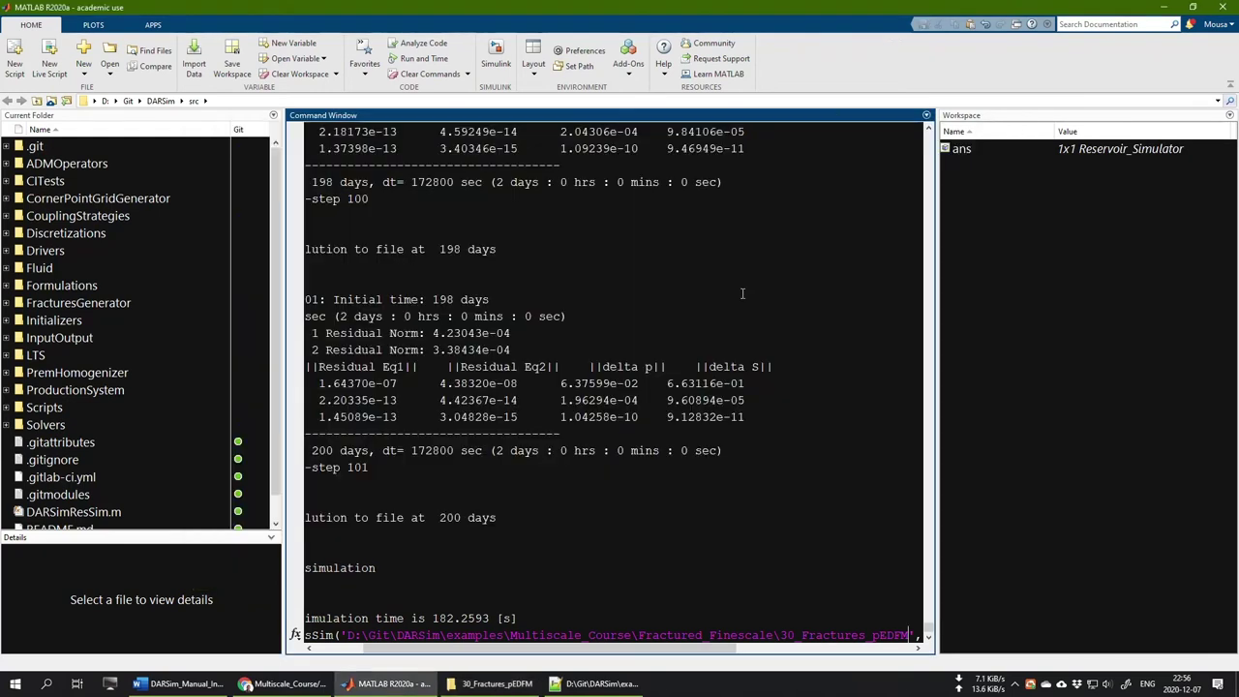
{"action": "left_click", "coordinate": [859, 647]}
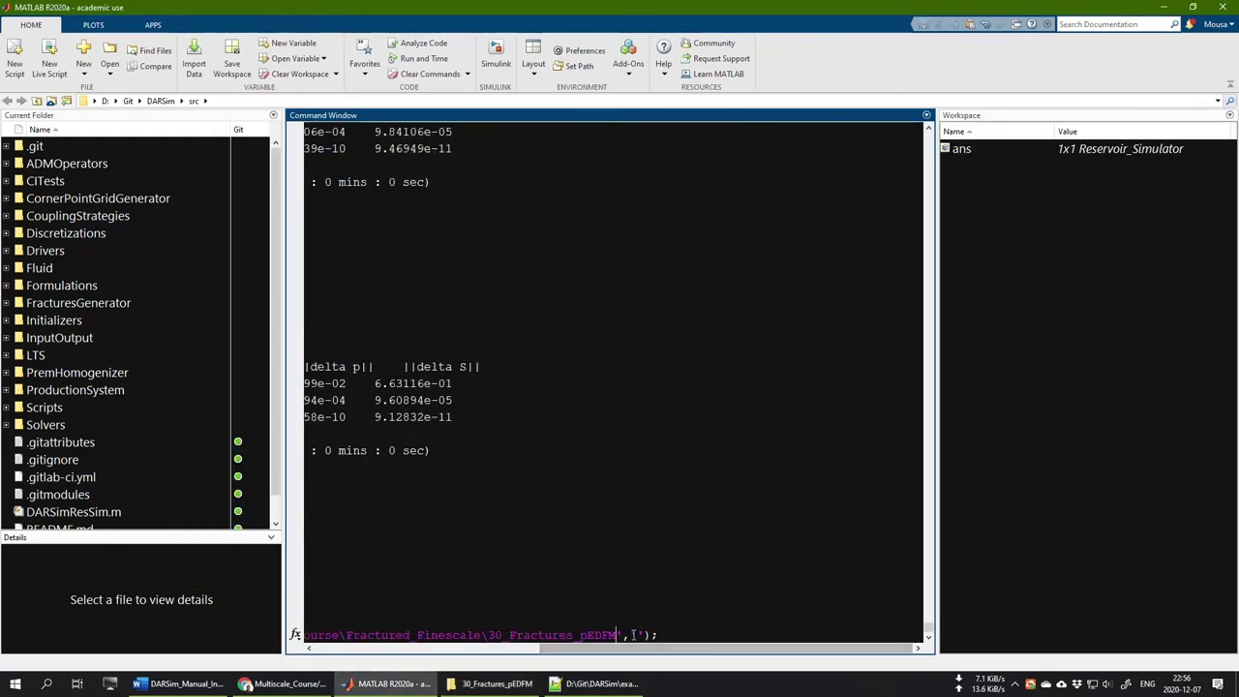
{"action": "right_click", "coordinate": [633, 634]}
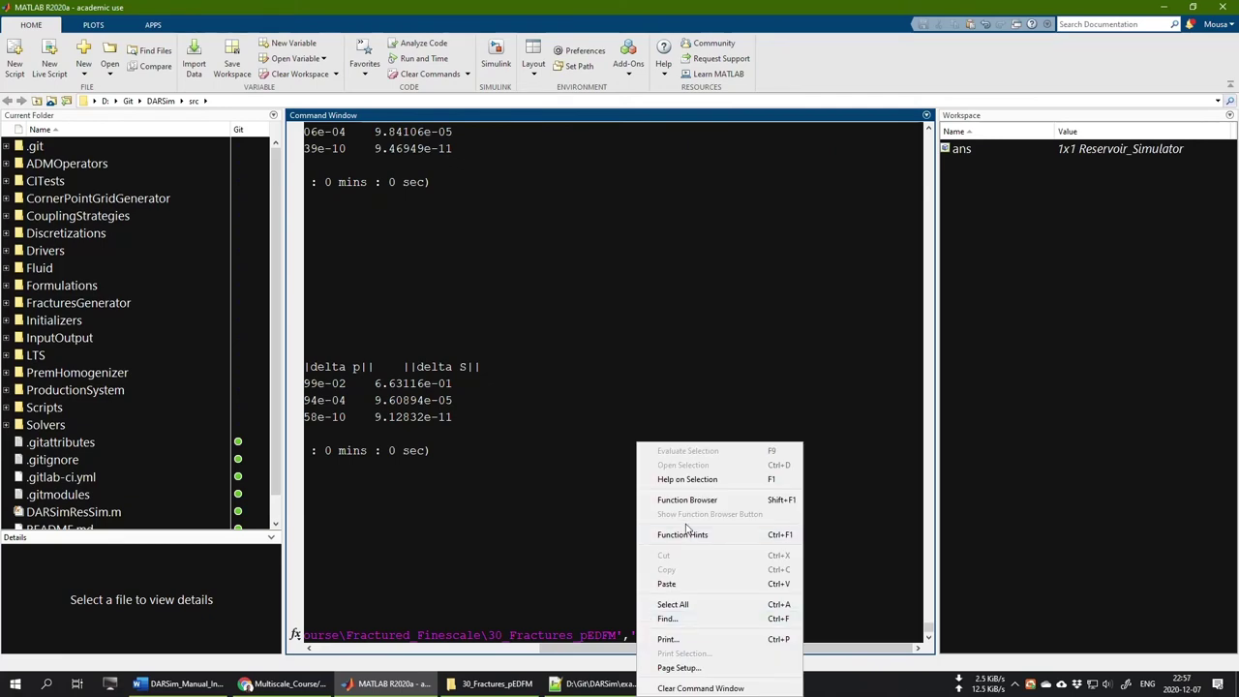
{"action": "left_click", "coordinate": [667, 583]}
{"action": "key", "text": "Return"}
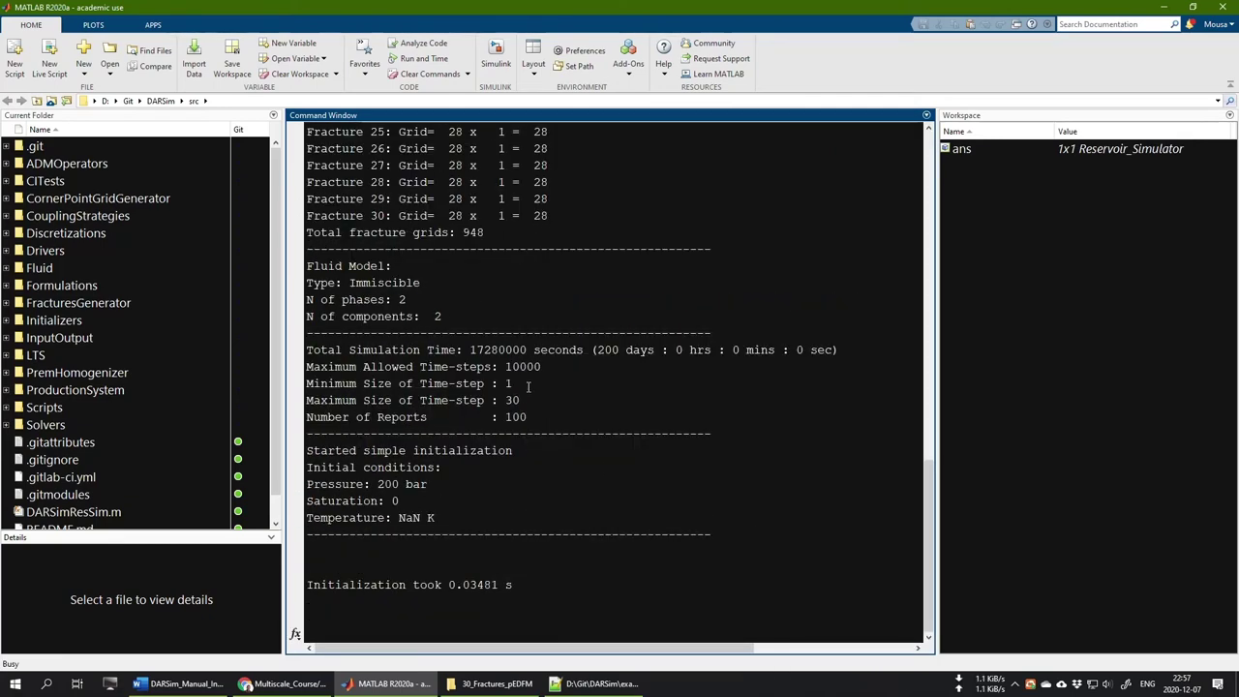
Examine the grid sizes listed for the 30 fractures in the simulation output
{"action": "left_click_drag", "start_coordinate": [928, 597], "coordinate": [947, 393]}
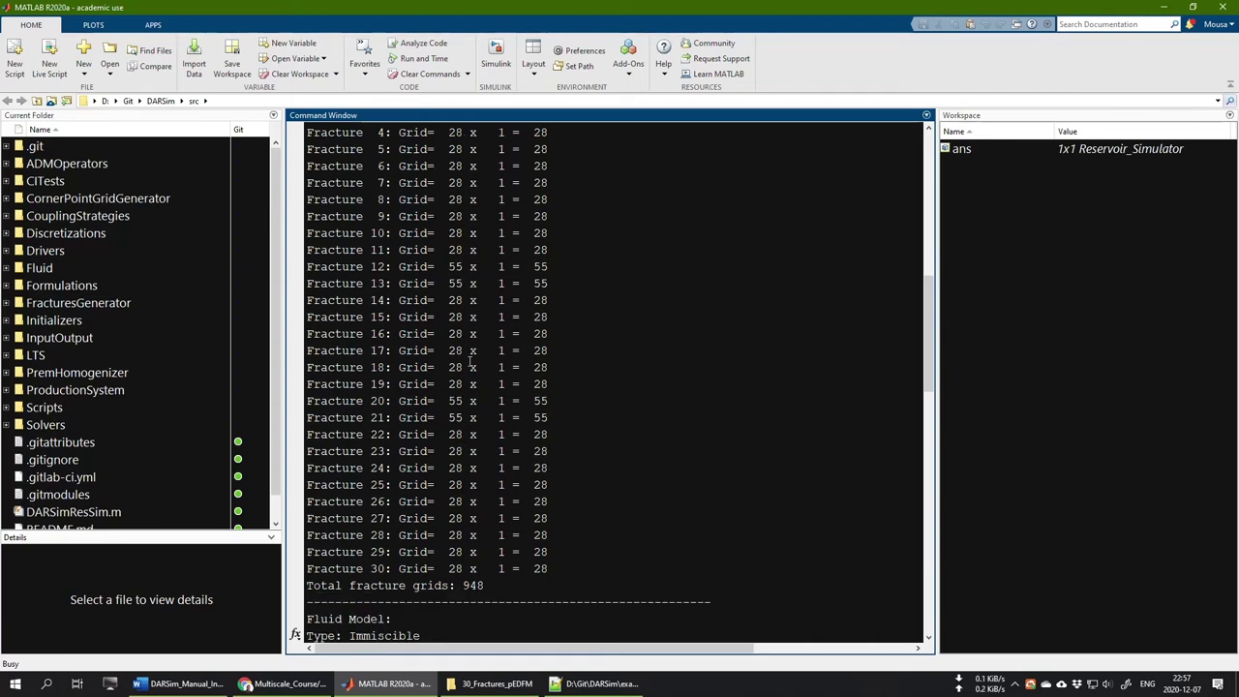
{"action": "scroll", "coordinate": [484, 290], "scroll_direction": "up", "scroll_amount": 3}
{"action": "scroll", "coordinate": [447, 203], "scroll_direction": "down", "scroll_amount": 1}
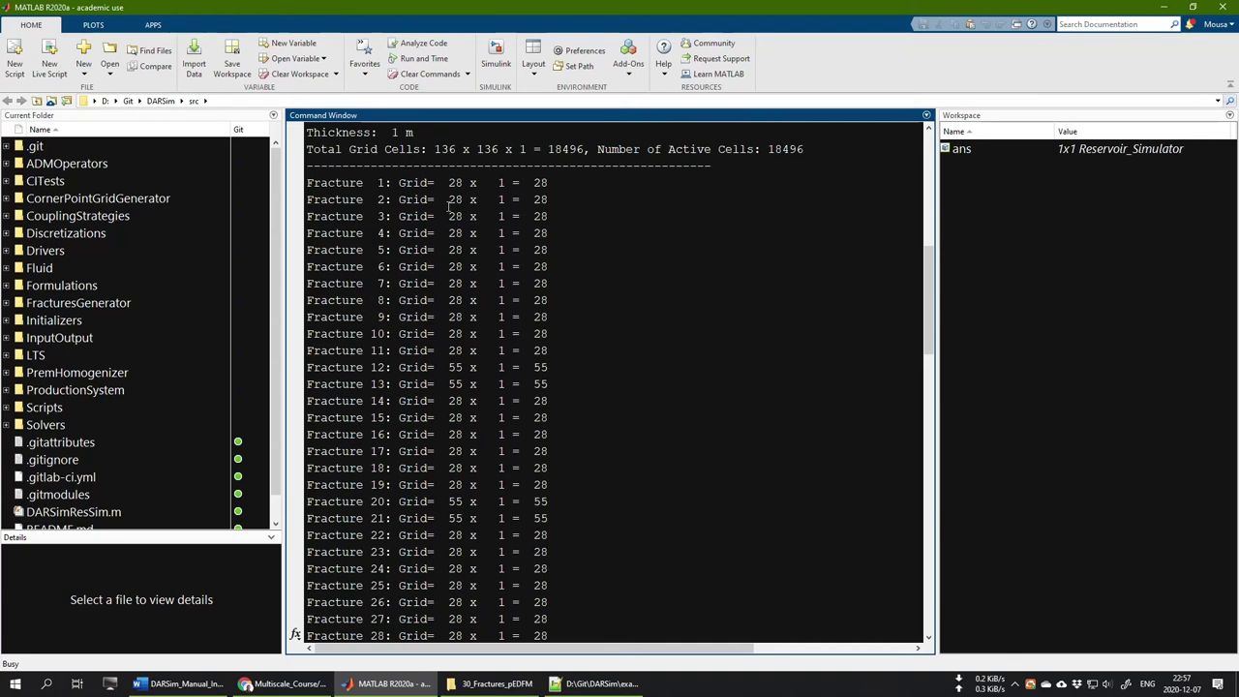
{"action": "left_click_drag", "start_coordinate": [448, 182], "coordinate": [464, 232]}
{"action": "left_click", "coordinate": [459, 271]}
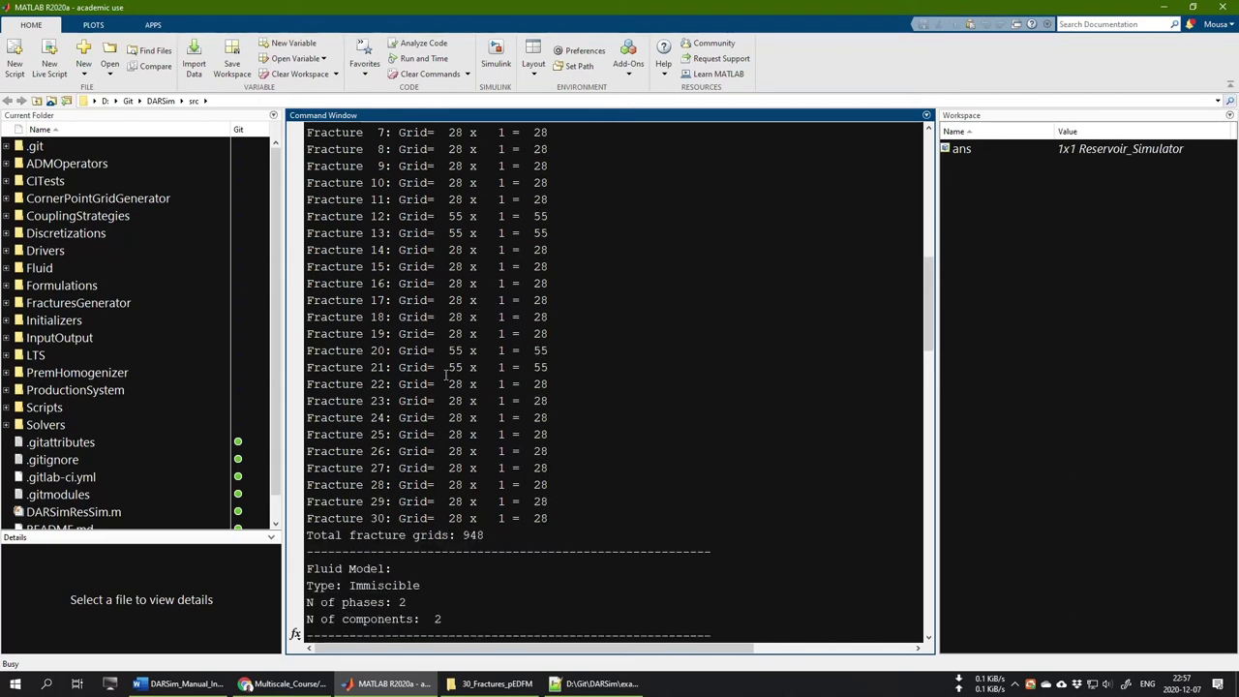
{"action": "double_click", "coordinate": [451, 283]}
{"action": "left_click", "coordinate": [455, 283]}
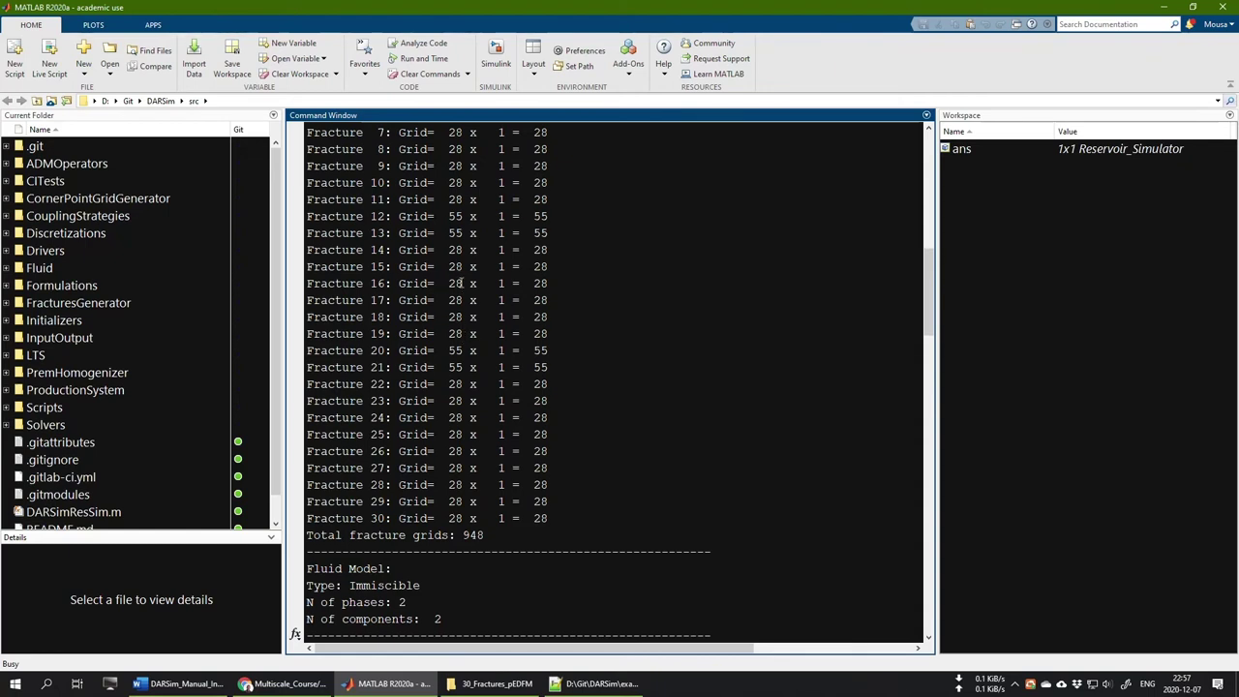
Examine the grid size listed for Fracture 21 in the simulation output
{"action": "double_click", "coordinate": [451, 367]}
{"action": "left_click", "coordinate": [451, 367]}
{"action": "double_click", "coordinate": [451, 367]}
{"action": "left_click", "coordinate": [456, 366]}
{"action": "key", "text": "ctrl+shift+End"}
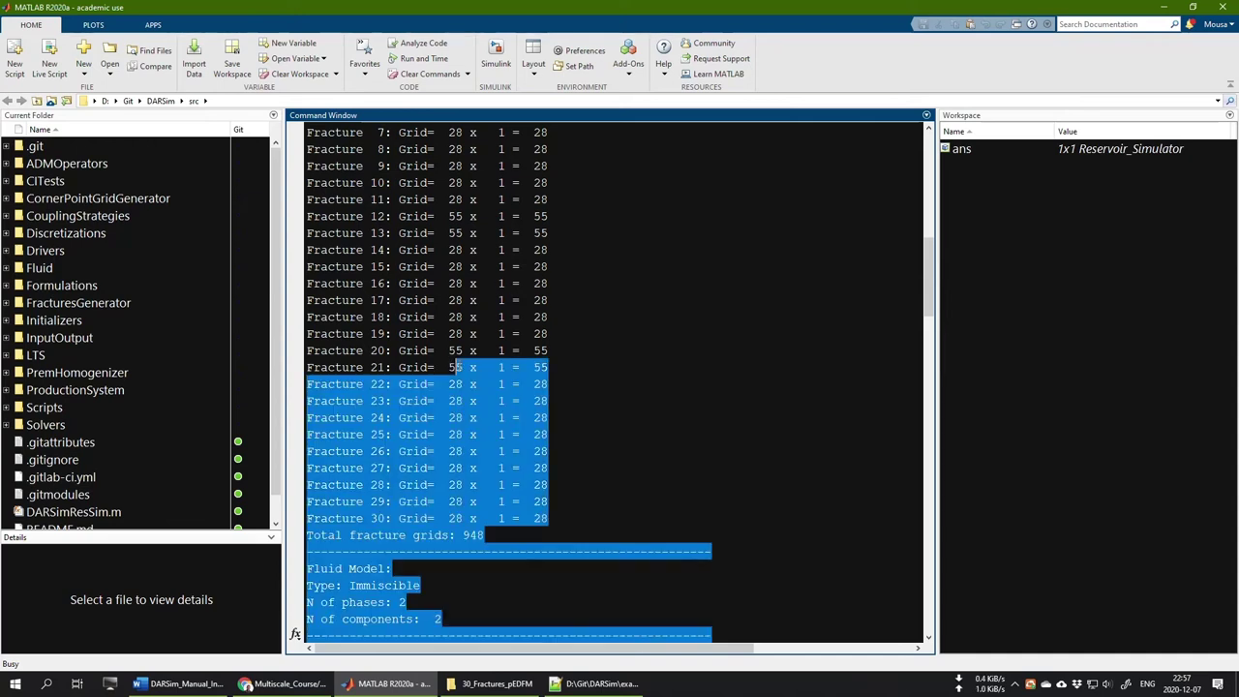
{"action": "left_click", "coordinate": [457, 368]}
{"action": "double_click", "coordinate": [455, 368]}
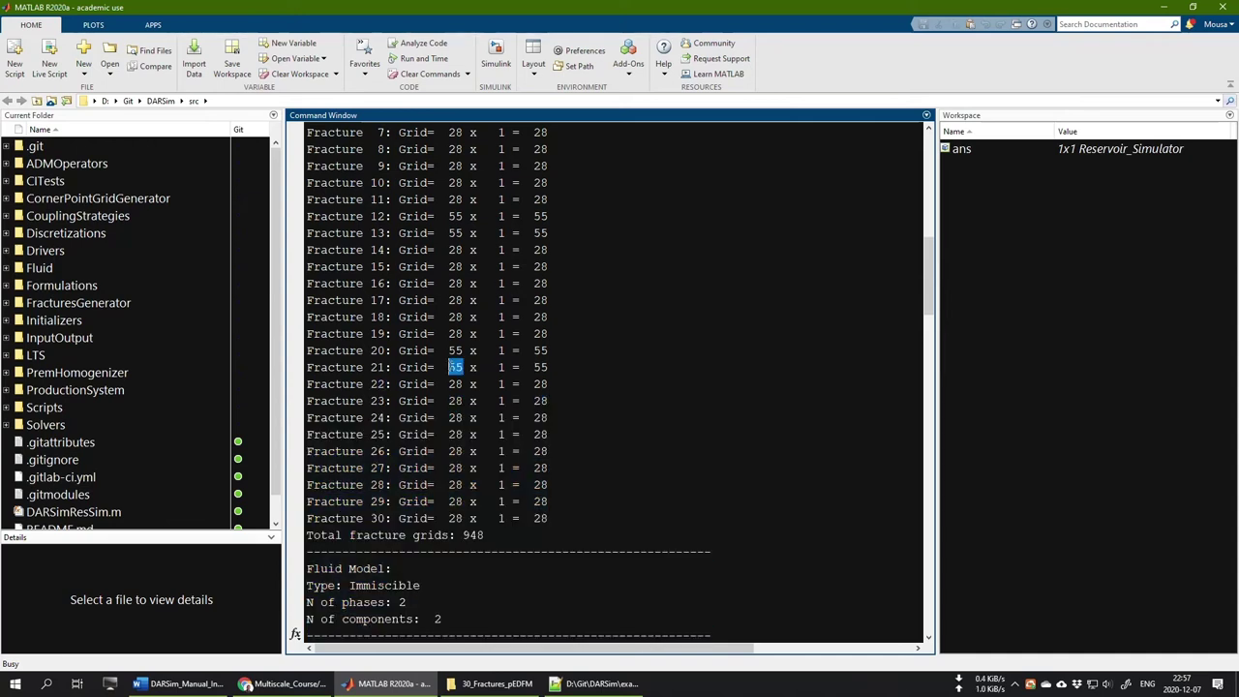
{"action": "left_click", "coordinate": [452, 367]}
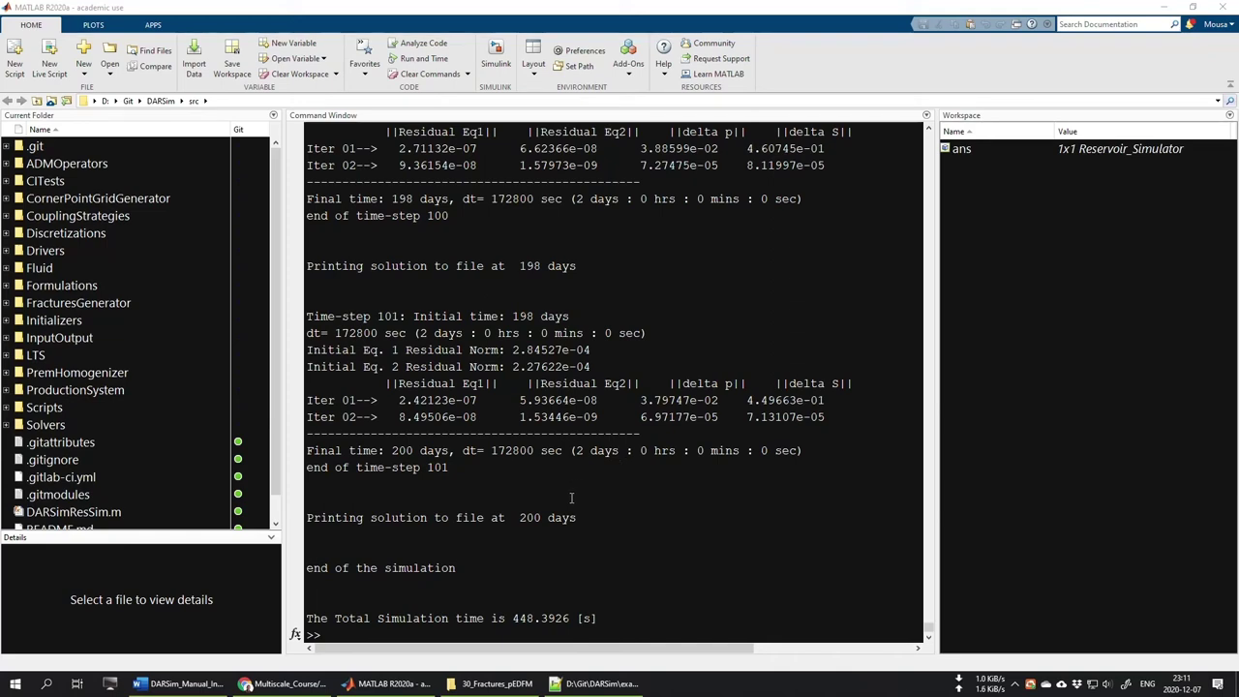
Switch to File Explorer and open the VTK folder inside the Output folder of 30_Fractures_pEDFM
{"action": "left_click", "coordinate": [491, 683]}
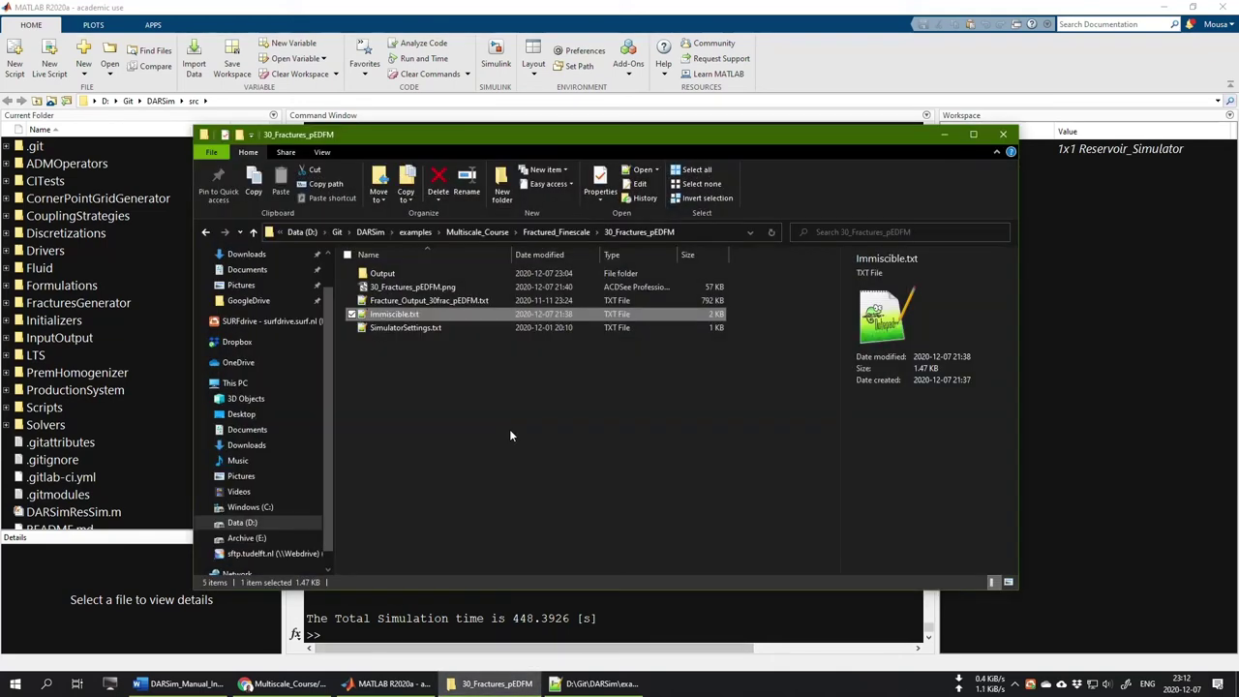
{"action": "double_click", "coordinate": [395, 274]}
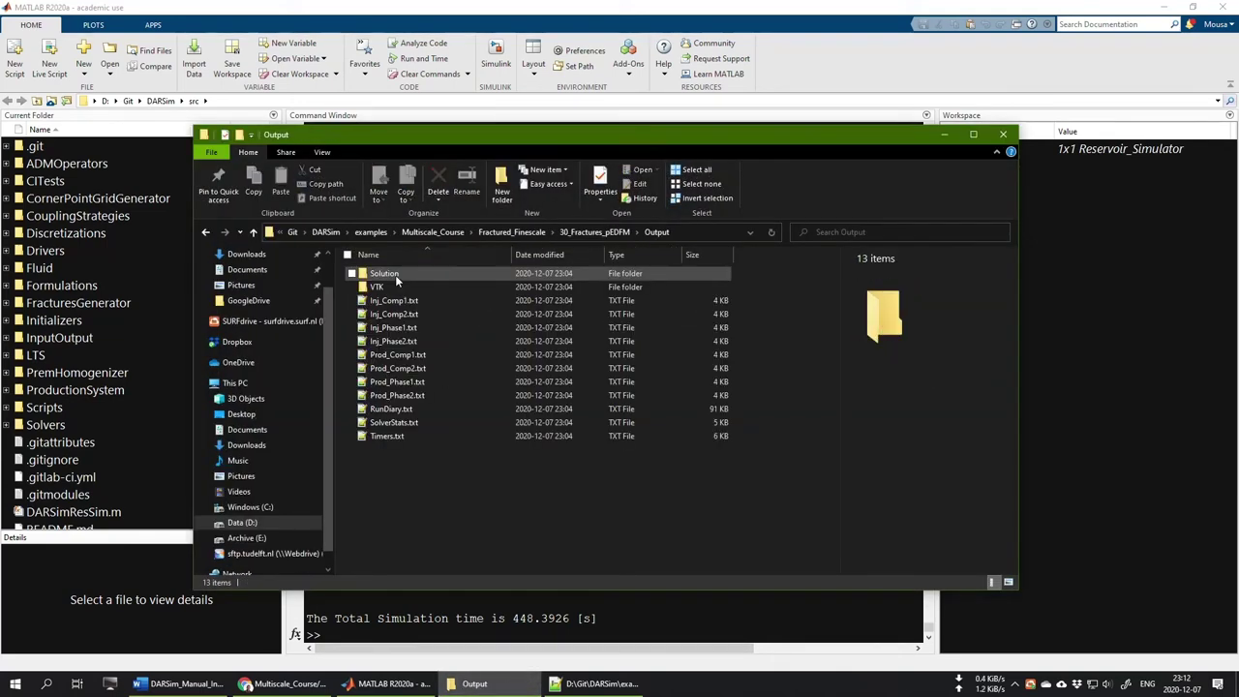
{"action": "double_click", "coordinate": [388, 283]}
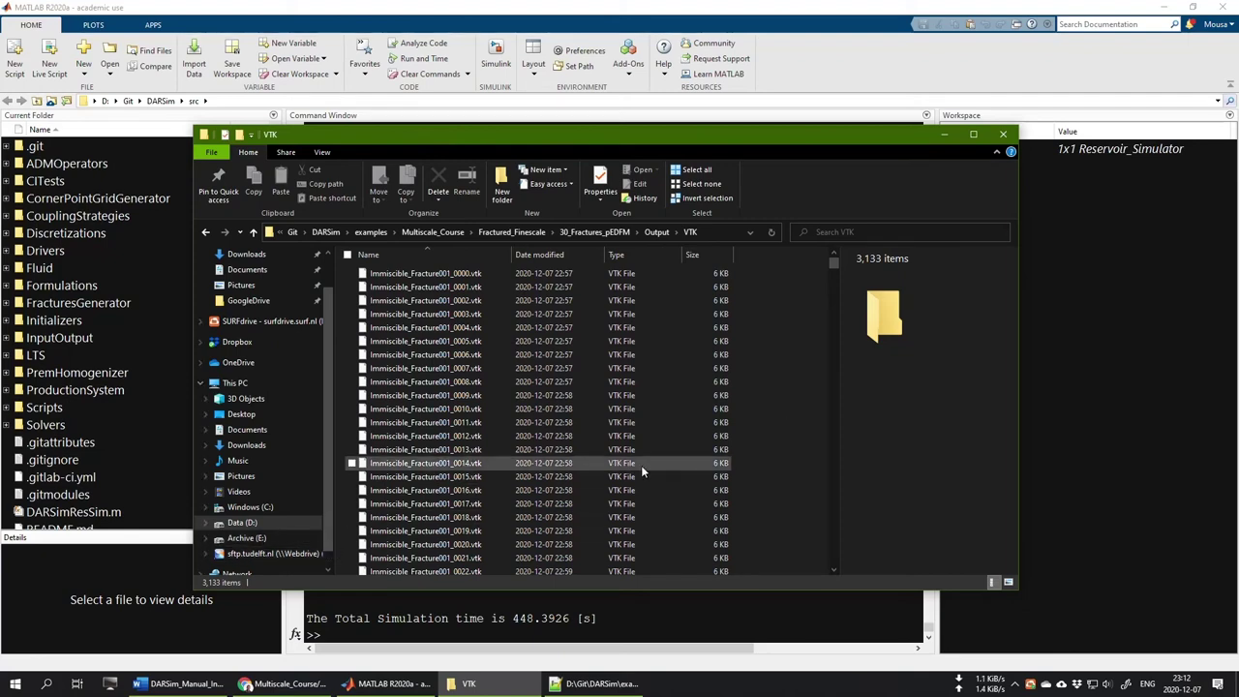
Launch ParaView and bring up its Open File dialog
{"action": "left_click", "coordinate": [15, 683]}
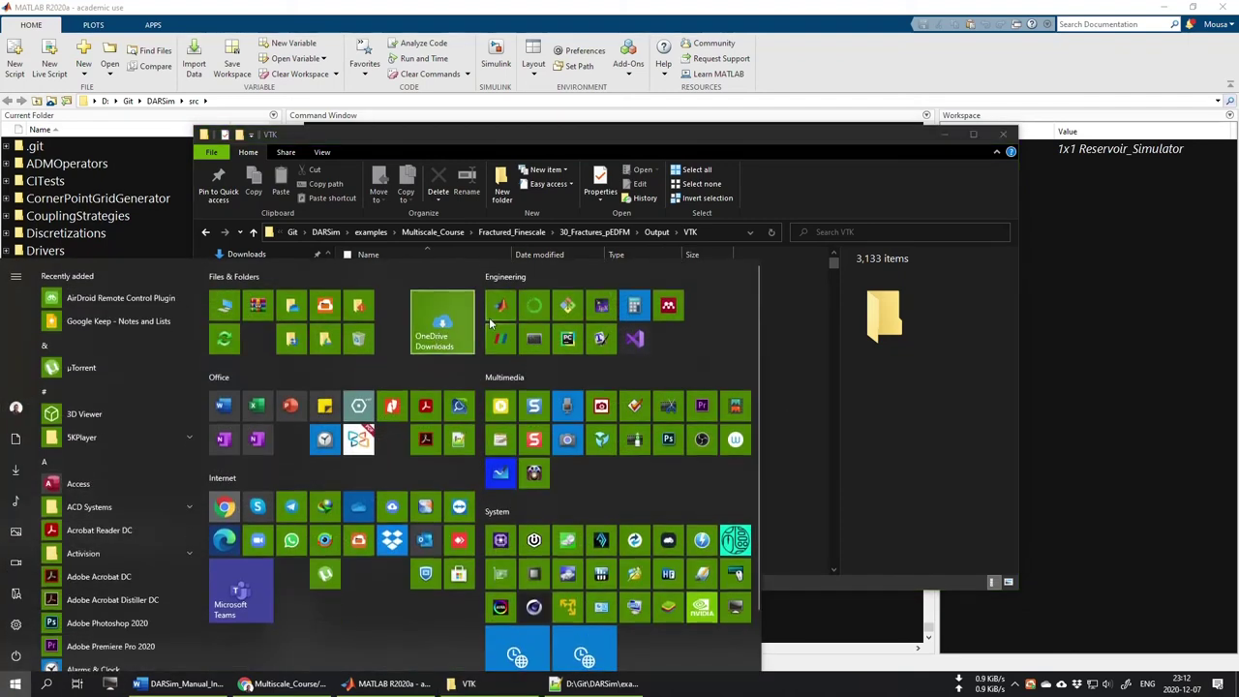
{"action": "key", "text": "Escape"}
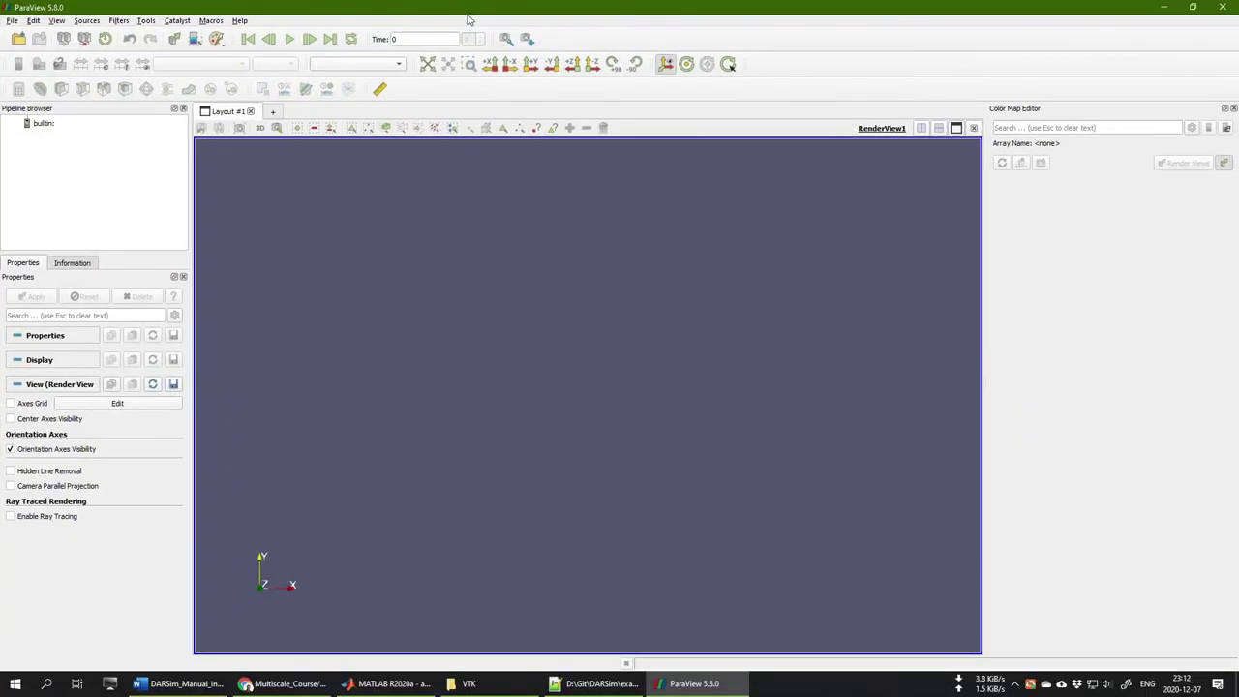
{"action": "left_click", "coordinate": [18, 38]}
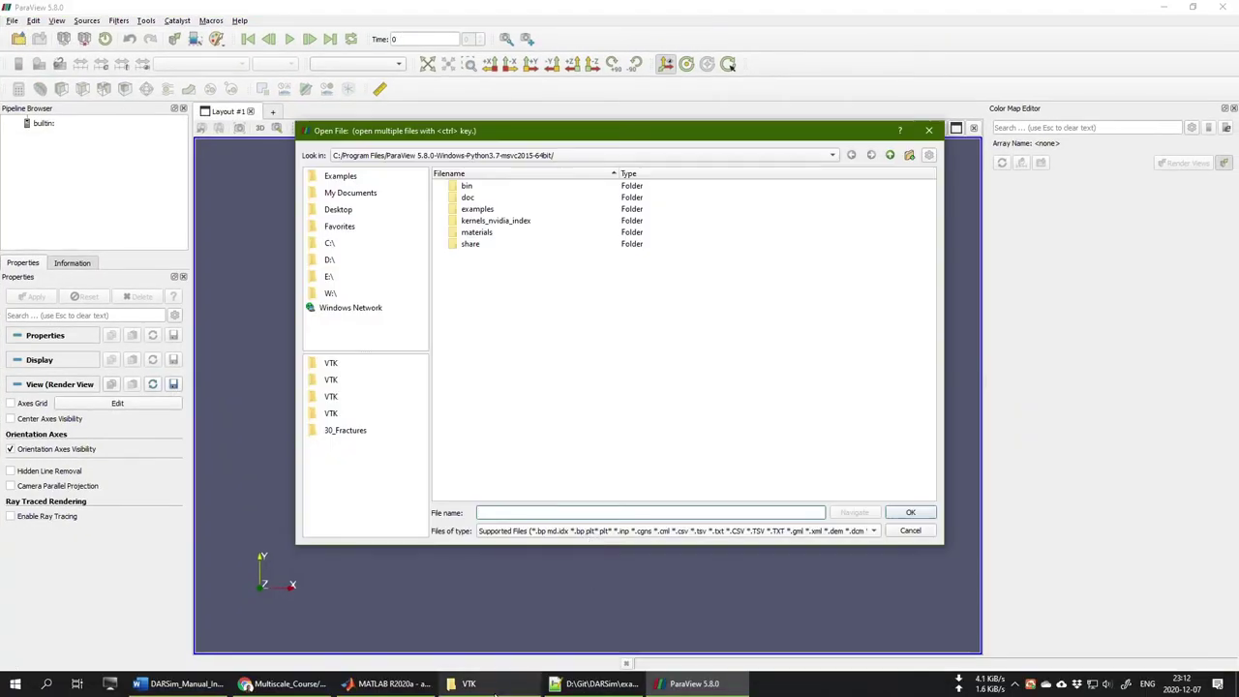
In File Explorer, copy the full path of the 30_Fractures_pEDFM output's VTK folder
{"action": "left_click", "coordinate": [464, 683]}
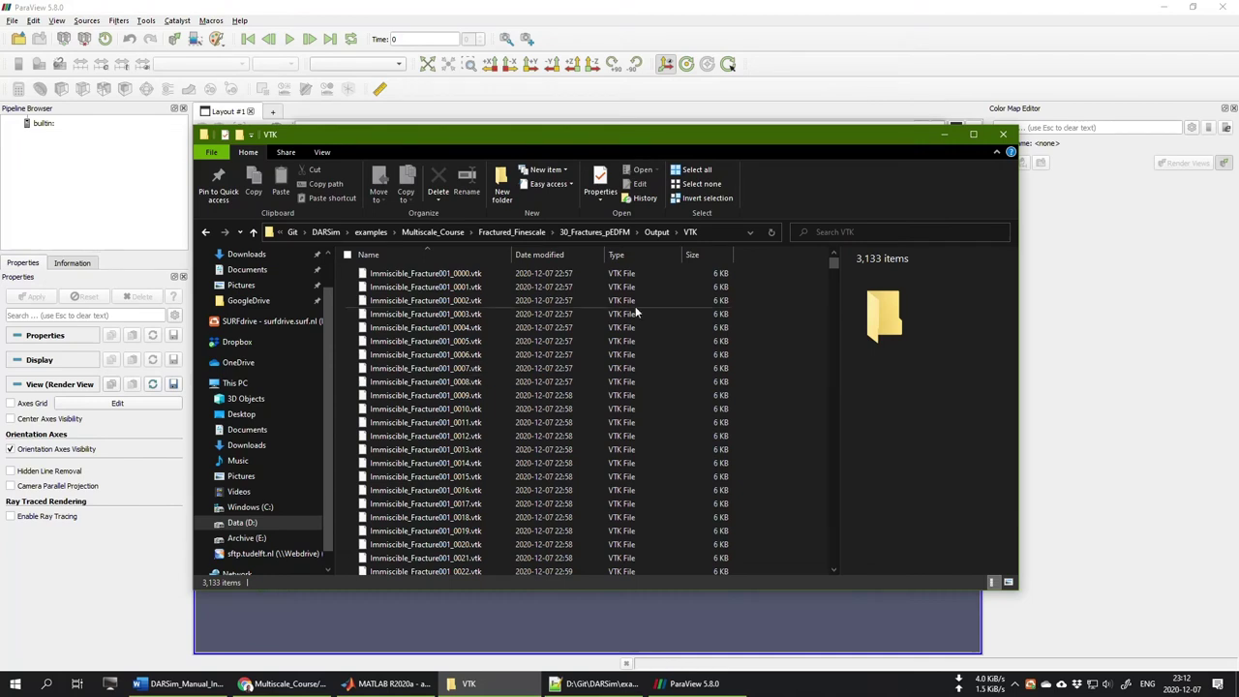
{"action": "left_click", "coordinate": [721, 236]}
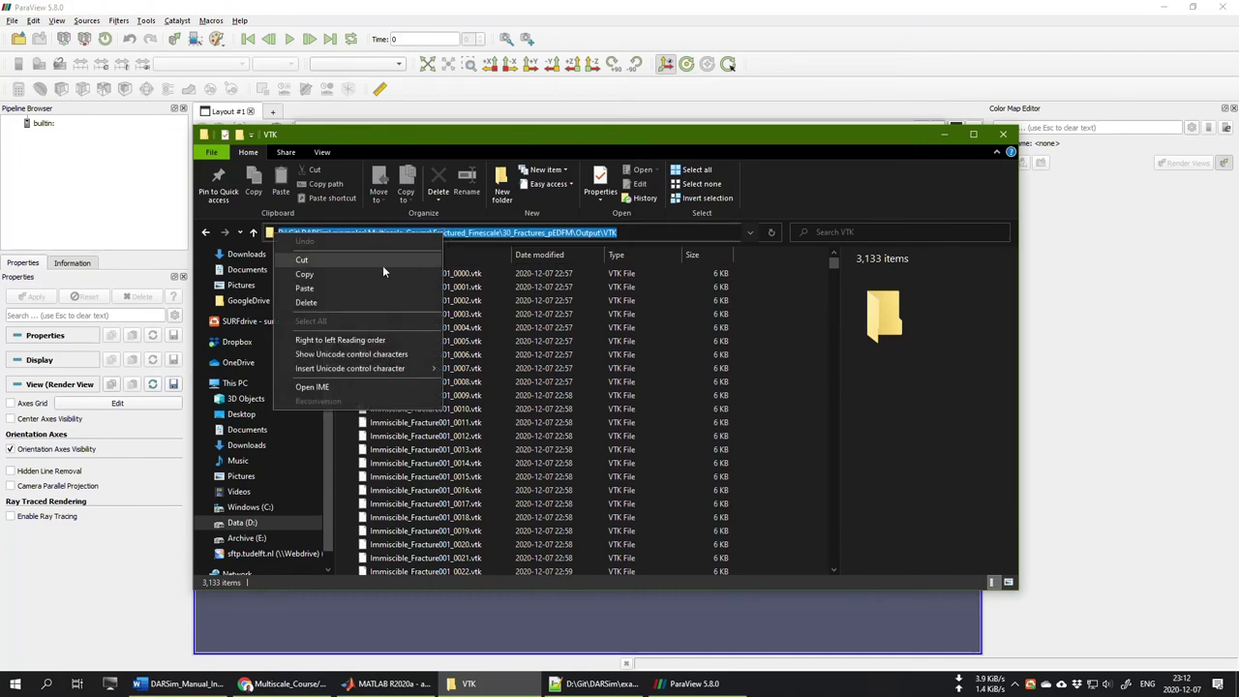
{"action": "left_click", "coordinate": [379, 273]}
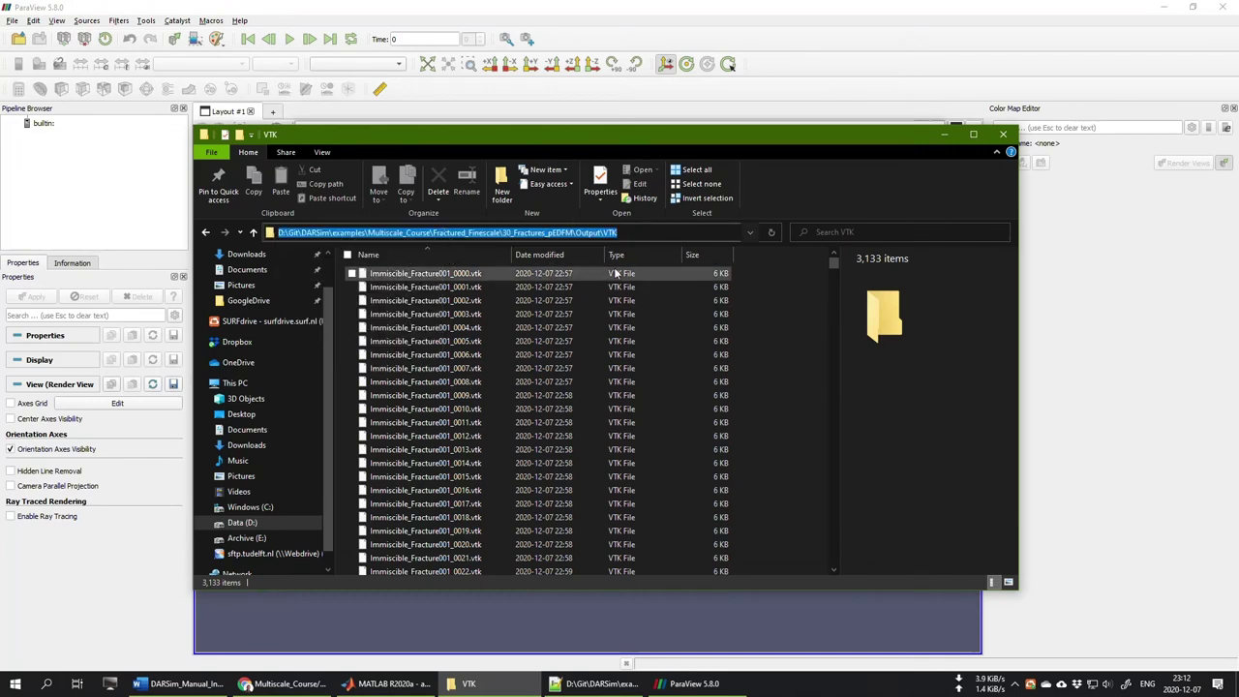
Back in ParaView, paste the copied VTK folder path into the Open File dialog and navigate to that folder
{"action": "left_click", "coordinate": [666, 23]}
{"action": "key", "text": "ctrl+o"}
{"action": "right_click", "coordinate": [529, 510]}
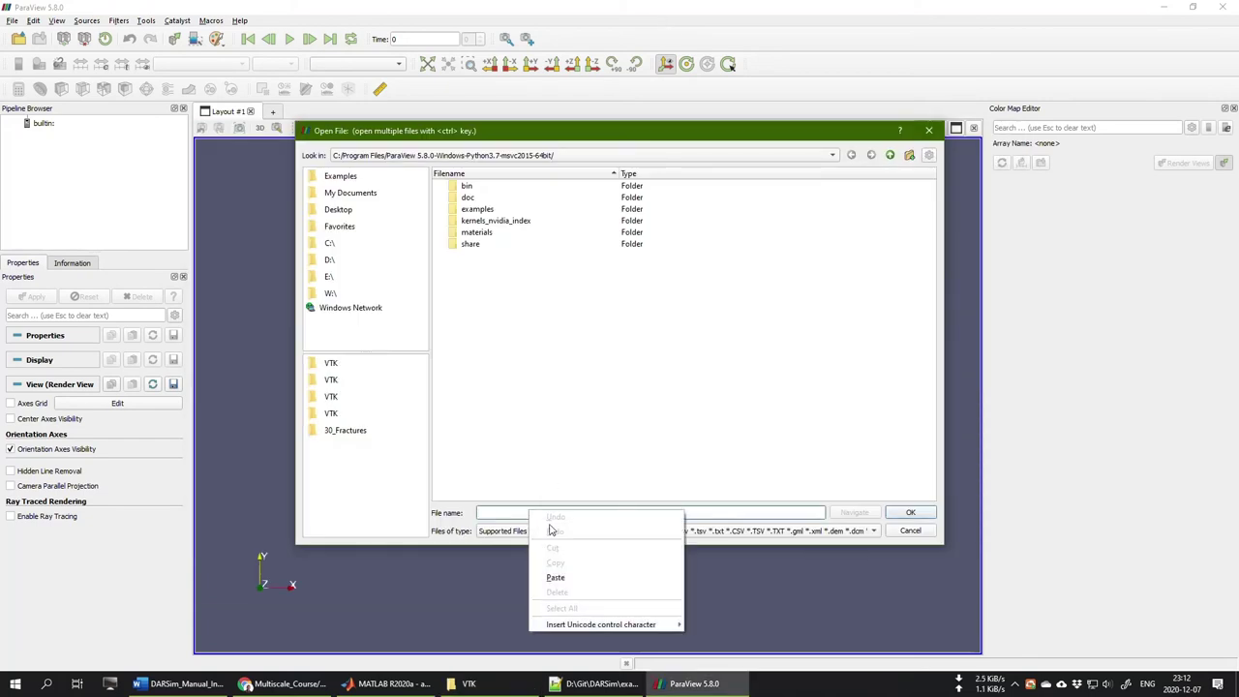
{"action": "left_click", "coordinate": [561, 579]}
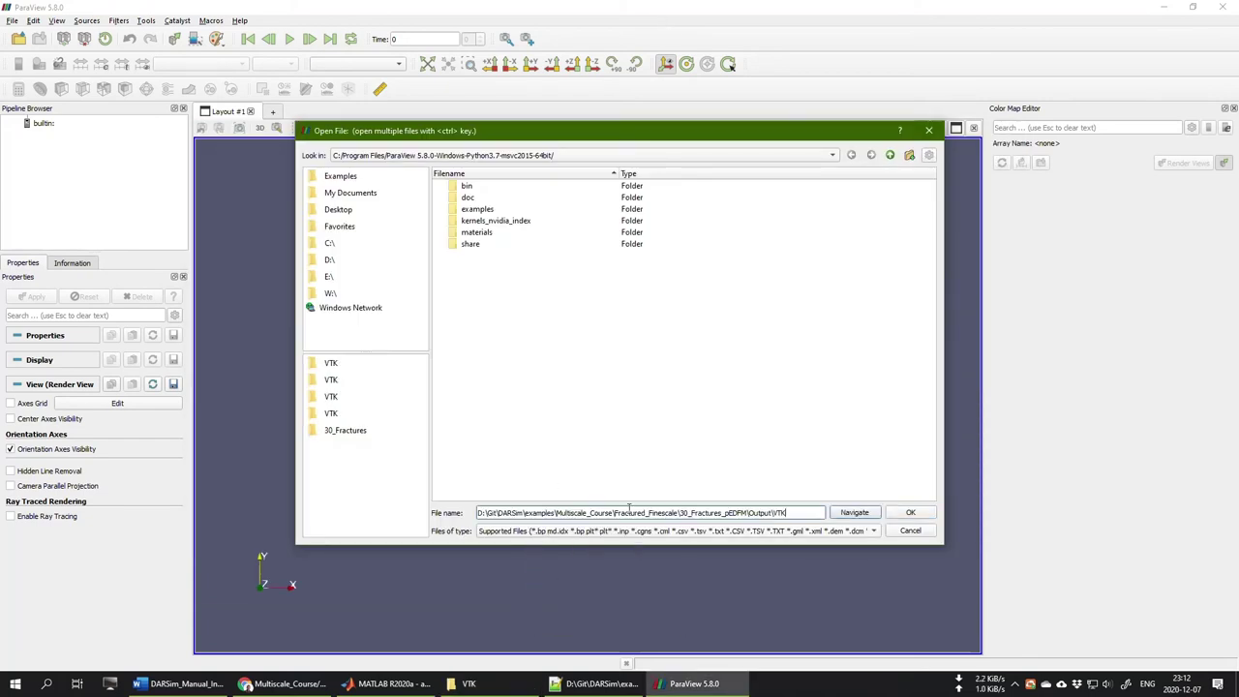
{"action": "left_click", "coordinate": [855, 513]}
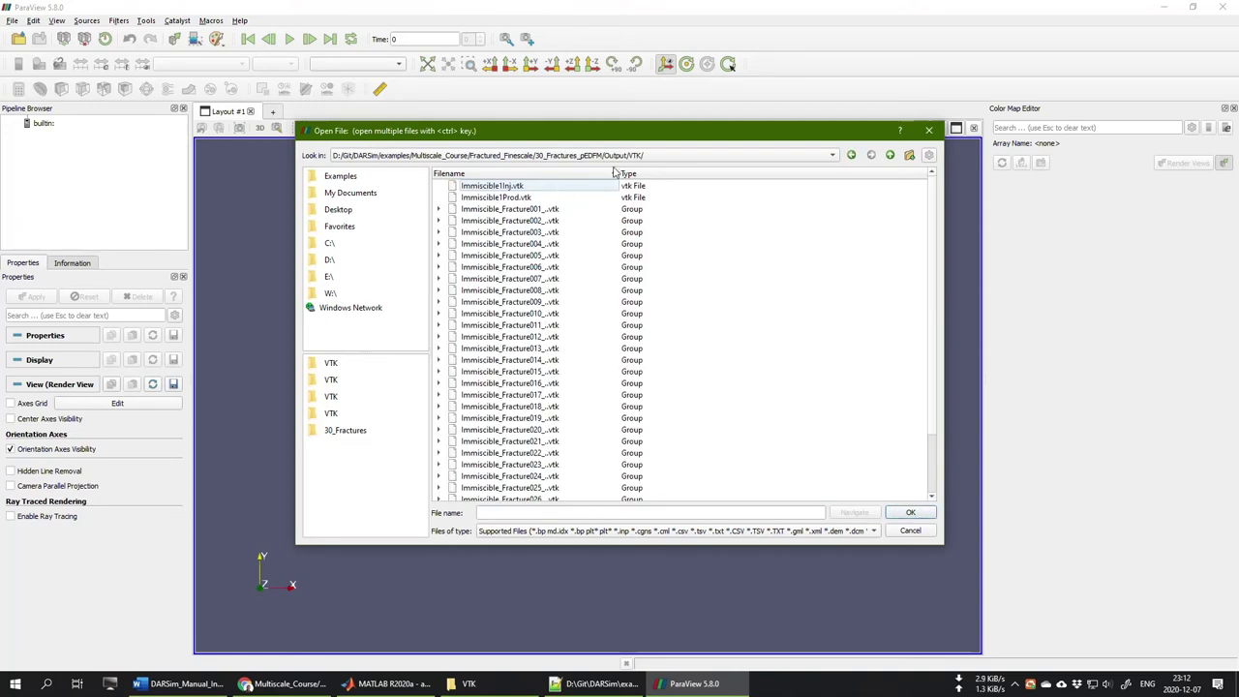
{"action": "left_click", "coordinate": [534, 209]}
{"action": "scroll", "coordinate": [527, 290], "scroll_direction": "down", "scroll_amount": 2}
{"action": "left_click", "coordinate": [529, 480], "text": "shift"}
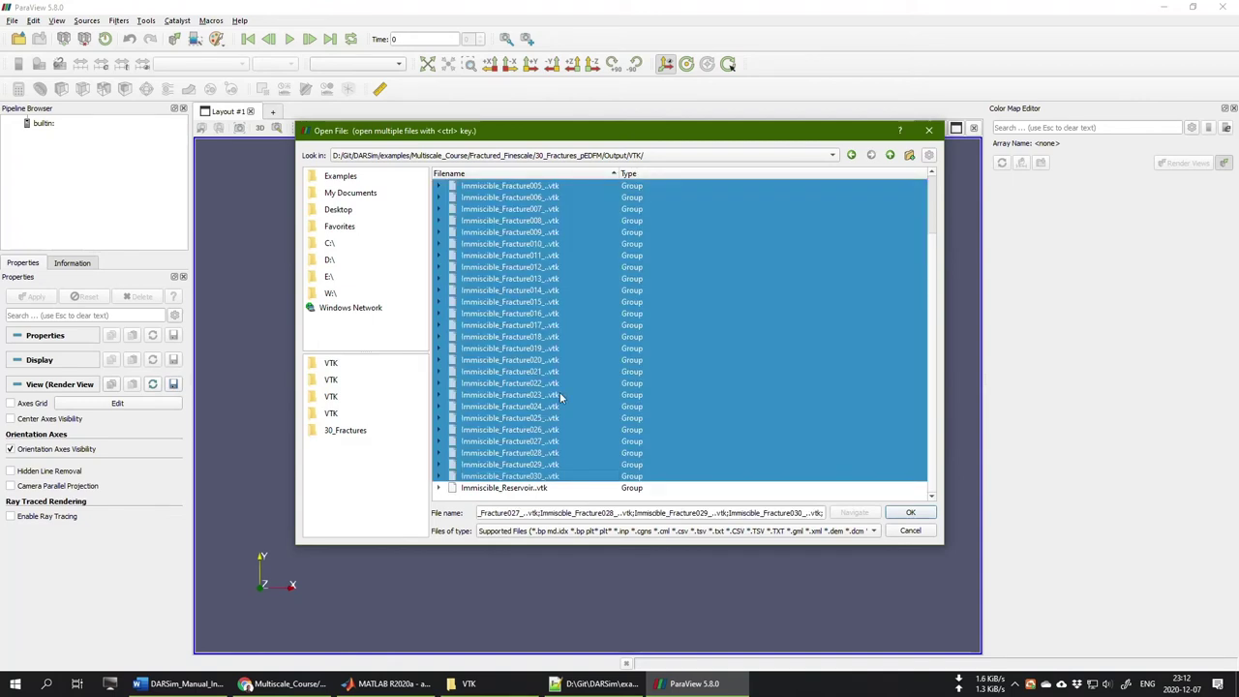
{"action": "scroll", "coordinate": [559, 273], "scroll_direction": "up", "scroll_amount": 2}
{"action": "scroll", "coordinate": [556, 266], "scroll_direction": "down", "scroll_amount": 2}
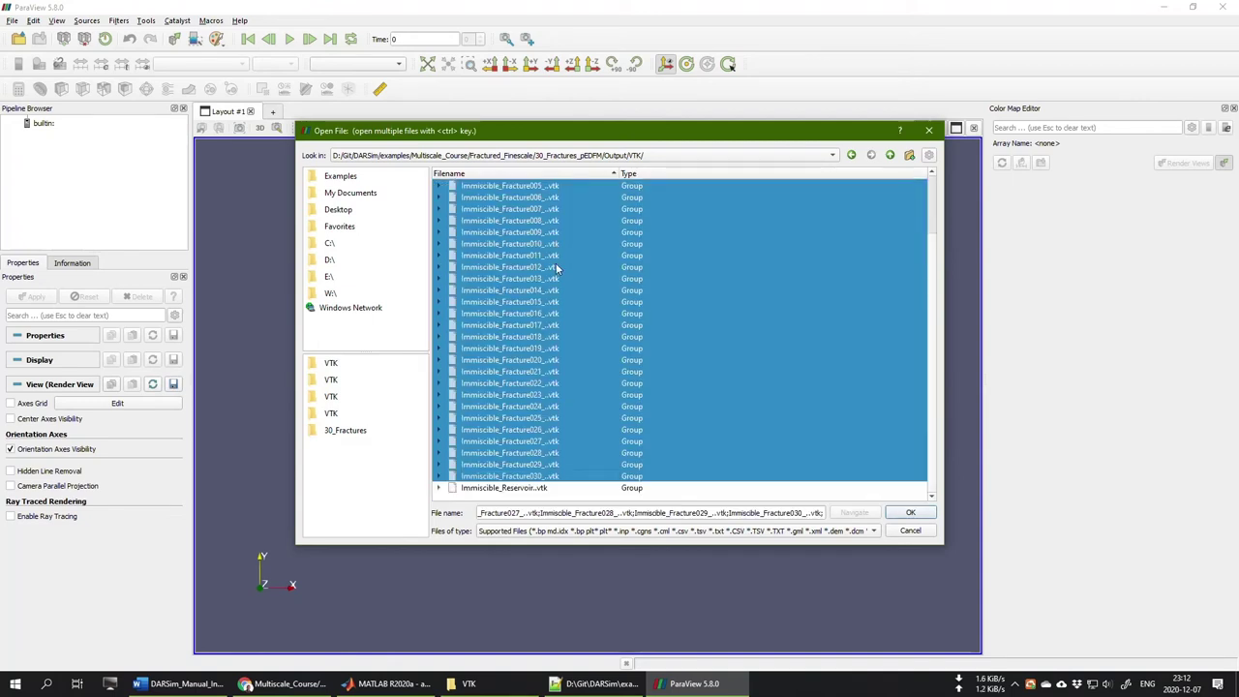
{"action": "left_click", "coordinate": [510, 489]}
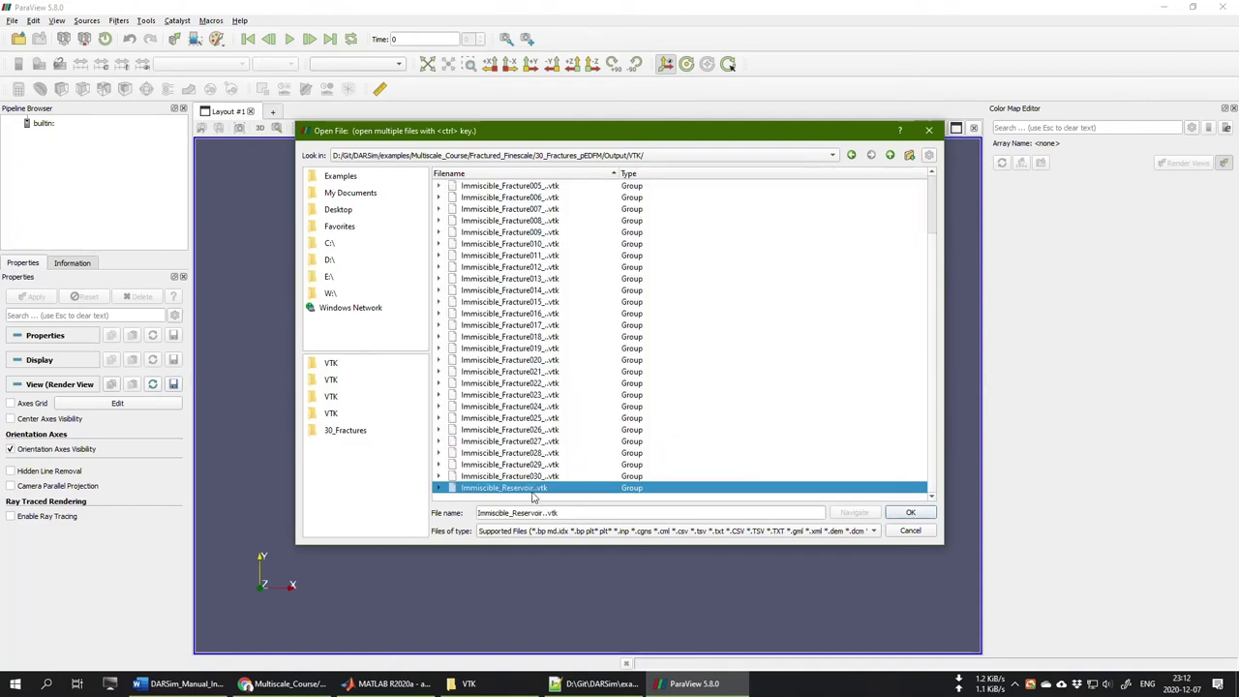
Open the file groups Immiscible_Fracture001 through Immiscible_Fracture030 together with Immiscible_Reservoir and apply them to load the data
{"action": "scroll", "coordinate": [540, 213], "scroll_direction": "up", "scroll_amount": 3}
{"action": "left_click", "coordinate": [537, 208]}
{"action": "scroll", "coordinate": [537, 208], "scroll_direction": "down", "scroll_amount": 5}
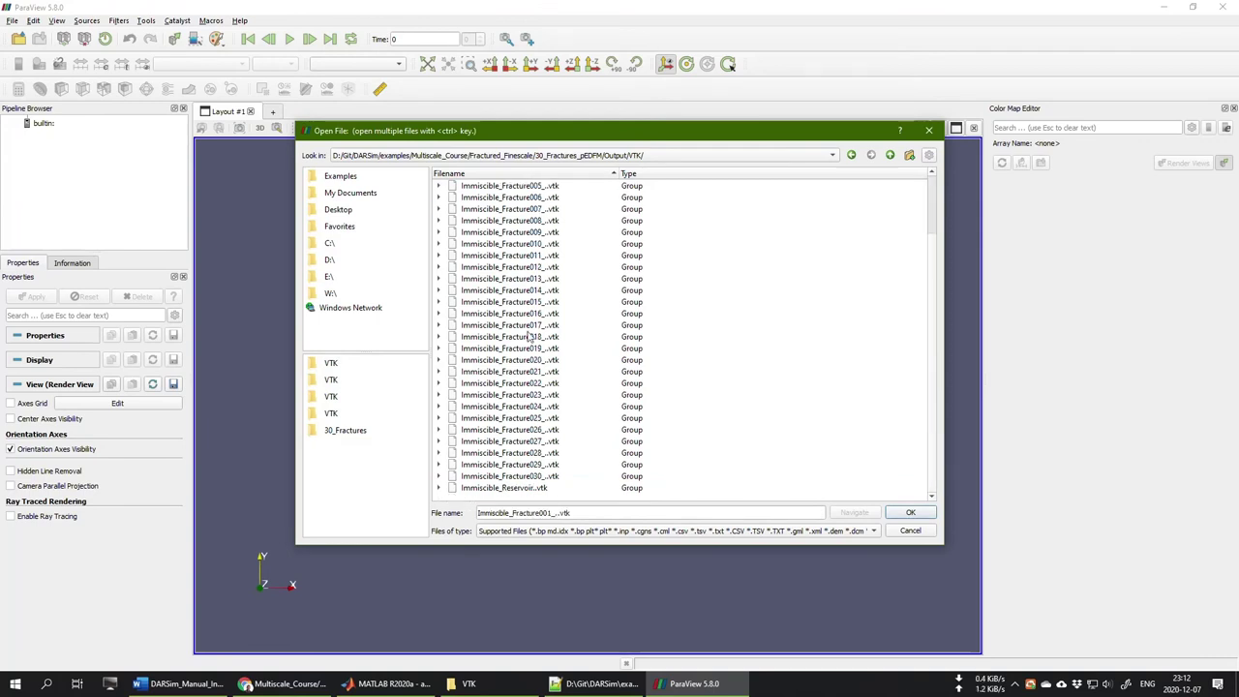
{"action": "scroll", "coordinate": [555, 306], "scroll_direction": "up", "scroll_amount": 2}
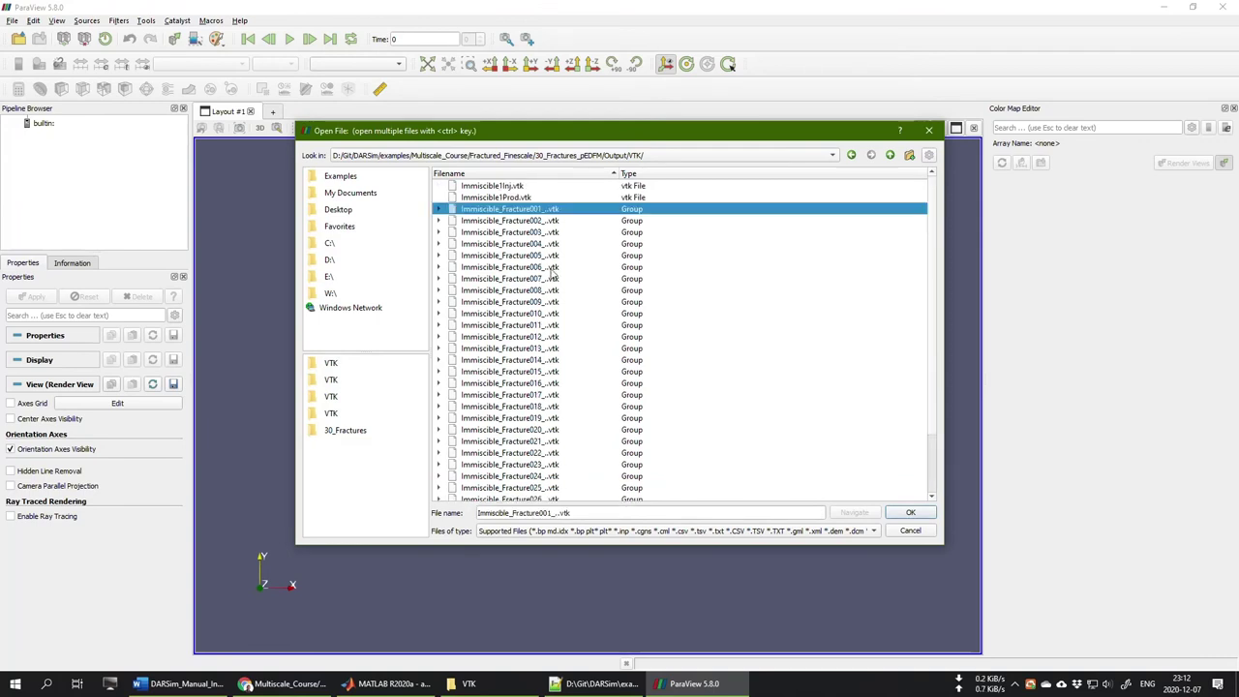
{"action": "scroll", "coordinate": [528, 215], "scroll_direction": "down", "scroll_amount": 2}
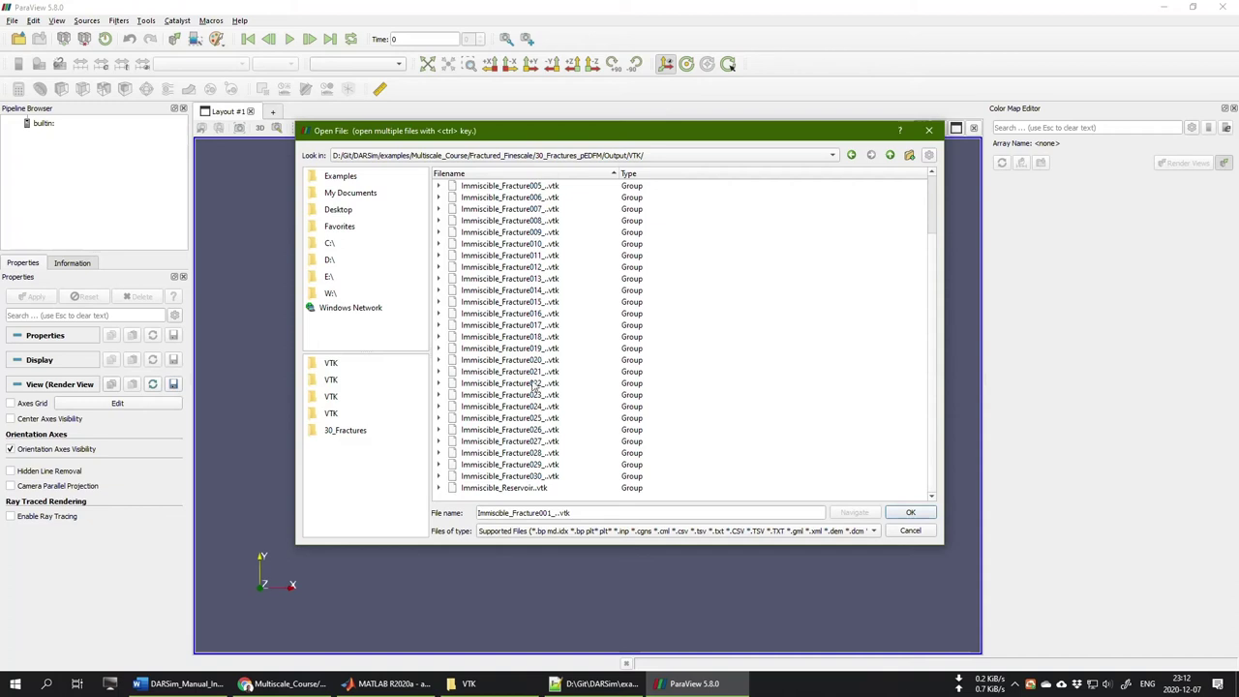
{"action": "left_click", "coordinate": [520, 489], "text": "shift"}
{"action": "scroll", "coordinate": [555, 417], "scroll_direction": "up", "scroll_amount": 2}
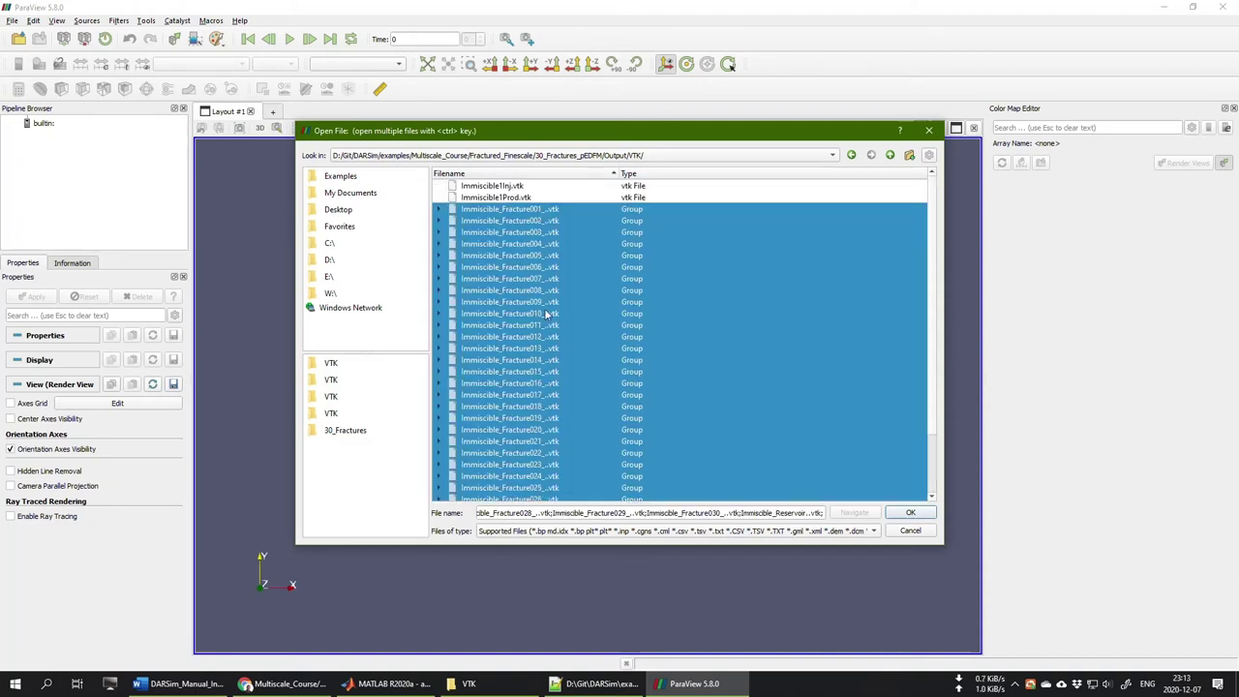
{"action": "scroll", "coordinate": [532, 218], "scroll_direction": "down", "scroll_amount": 2}
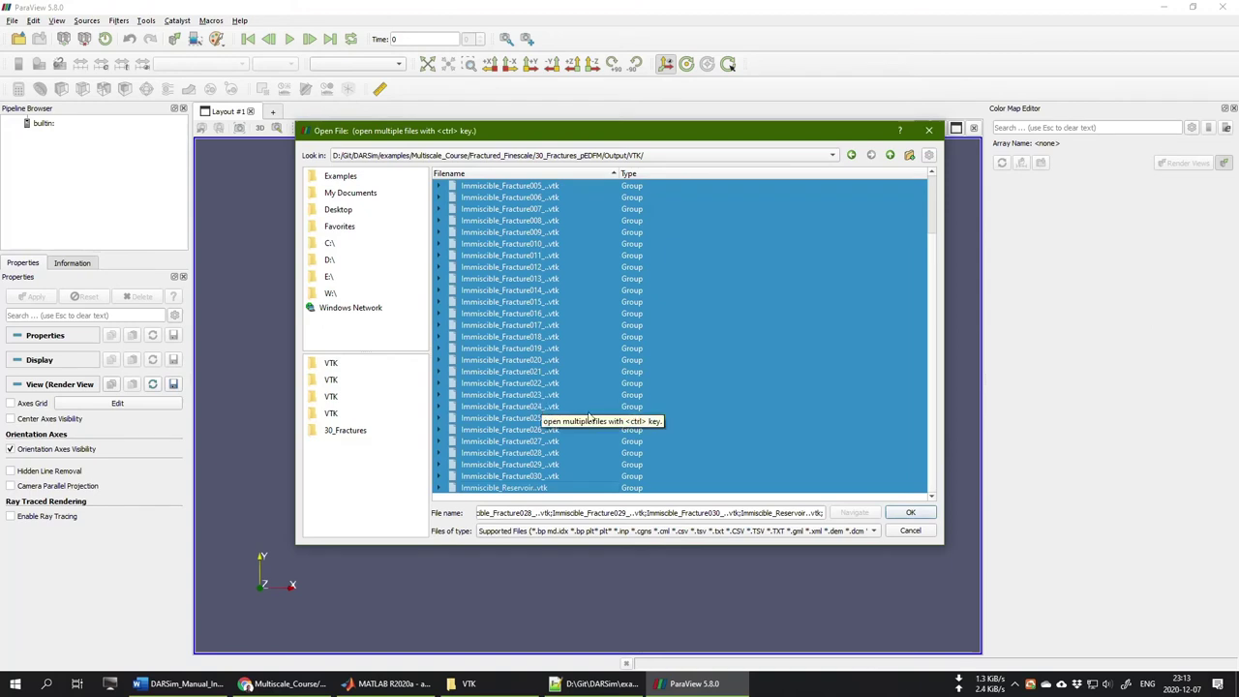
{"action": "left_click", "coordinate": [910, 512]}
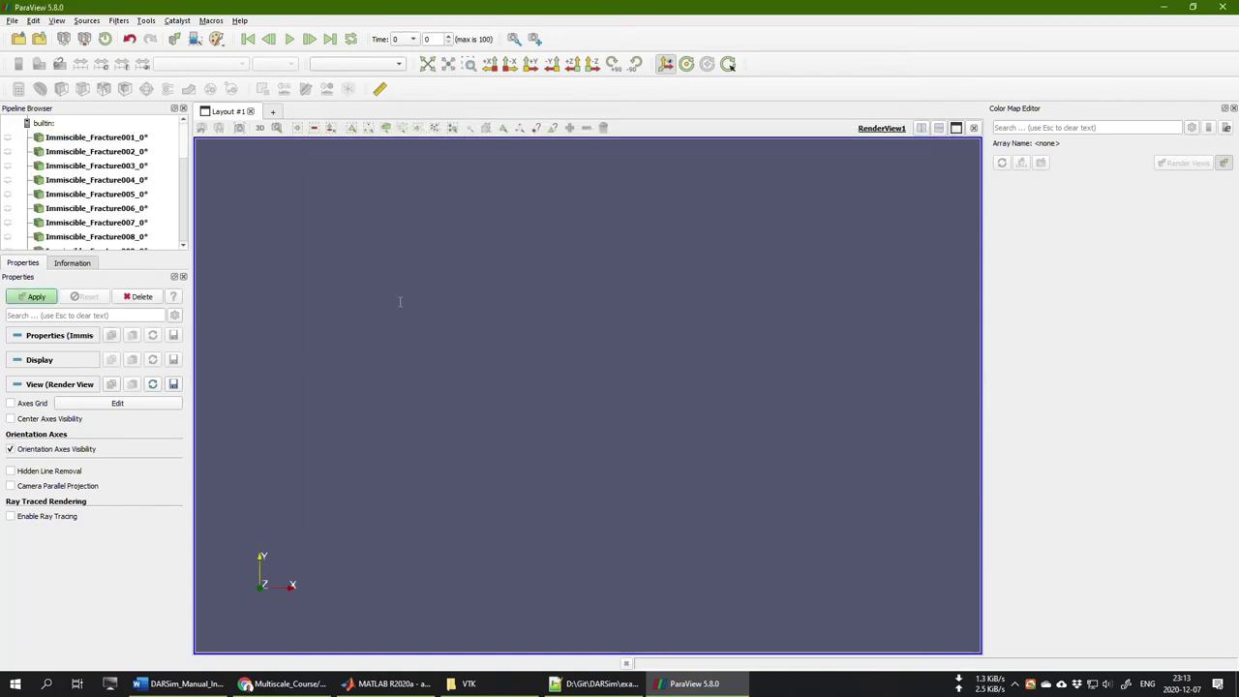
{"action": "left_click", "coordinate": [41, 300]}
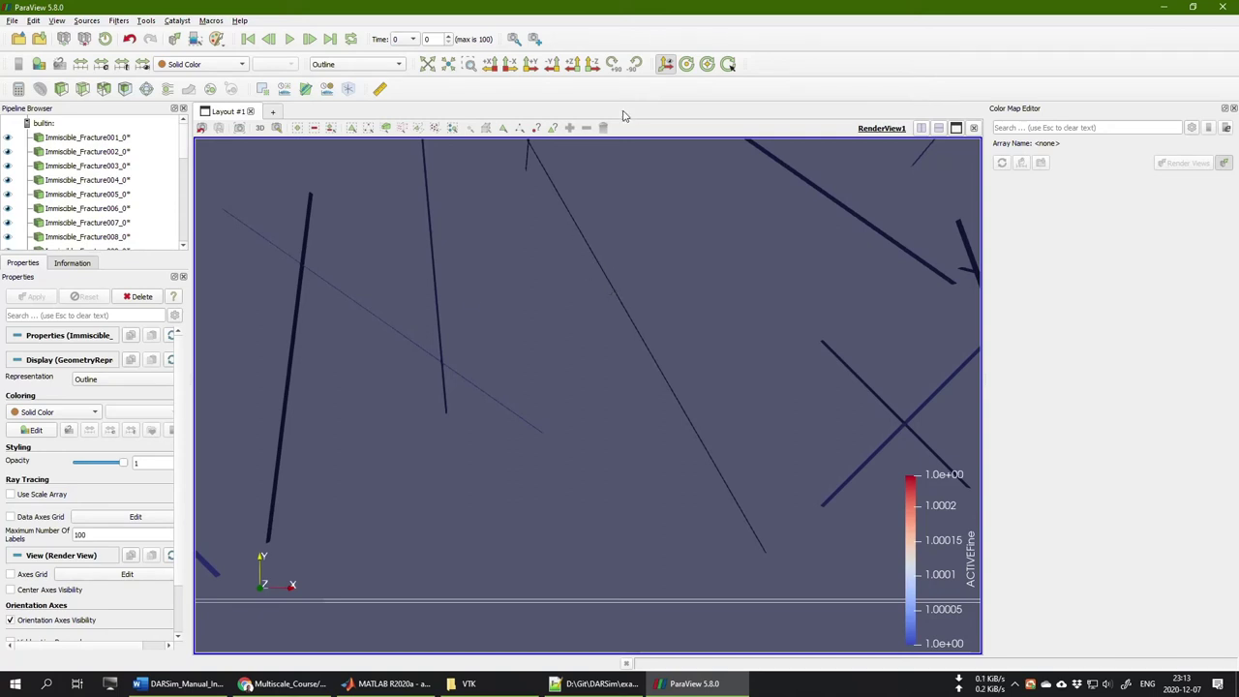
Set the representation of the Immiscible_Reservoir dataset to Surface and color it by P_1
{"action": "left_click", "coordinate": [592, 64]}
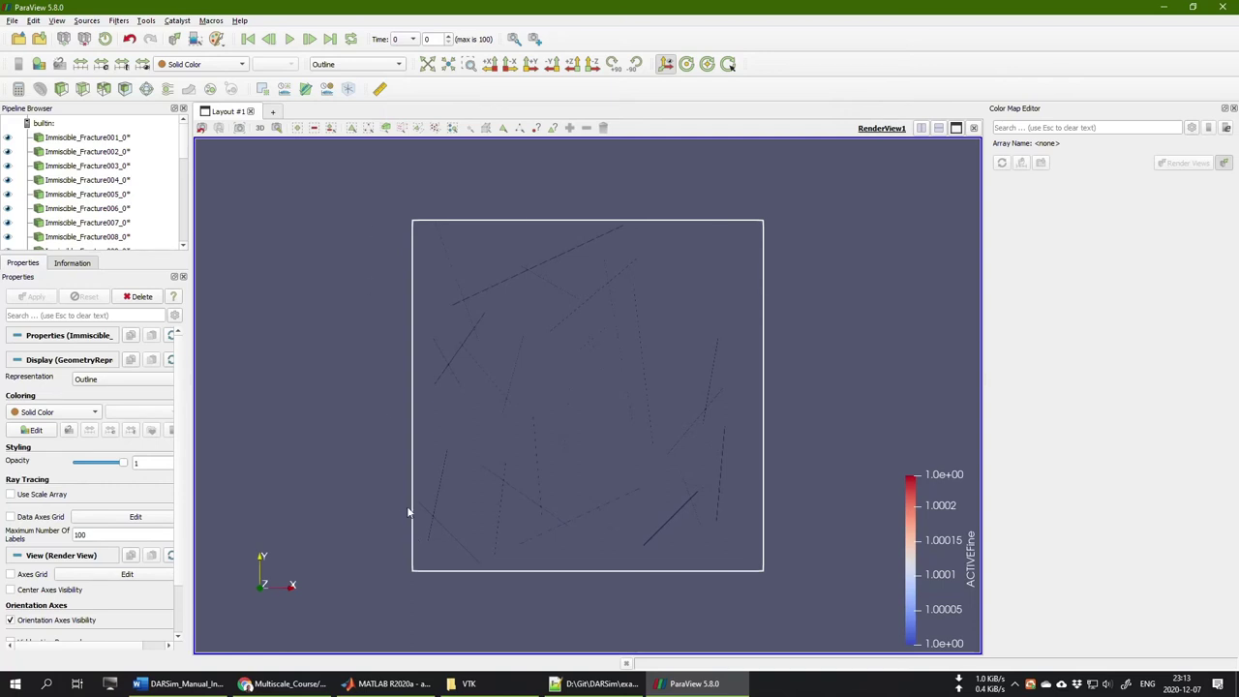
{"action": "scroll", "coordinate": [178, 195], "scroll_direction": "down", "scroll_amount": 4}
{"action": "scroll", "coordinate": [178, 195], "scroll_direction": "down", "scroll_amount": 3}
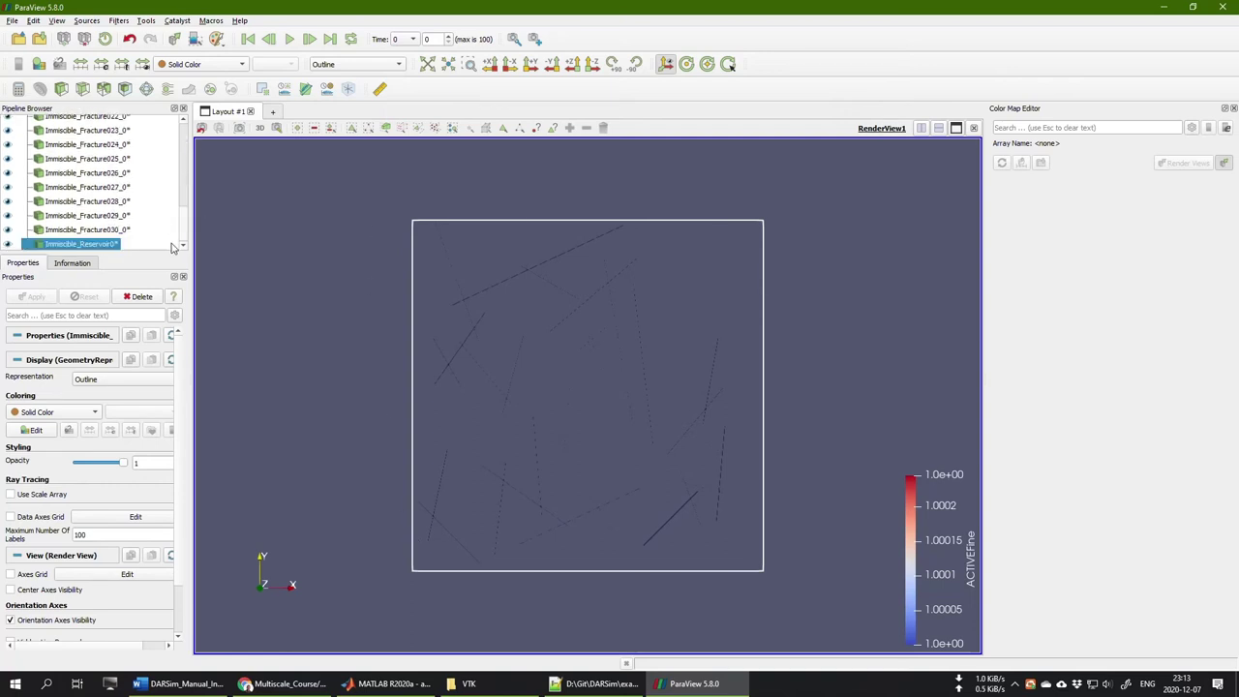
{"action": "left_click", "coordinate": [341, 66]}
{"action": "left_click", "coordinate": [343, 108]}
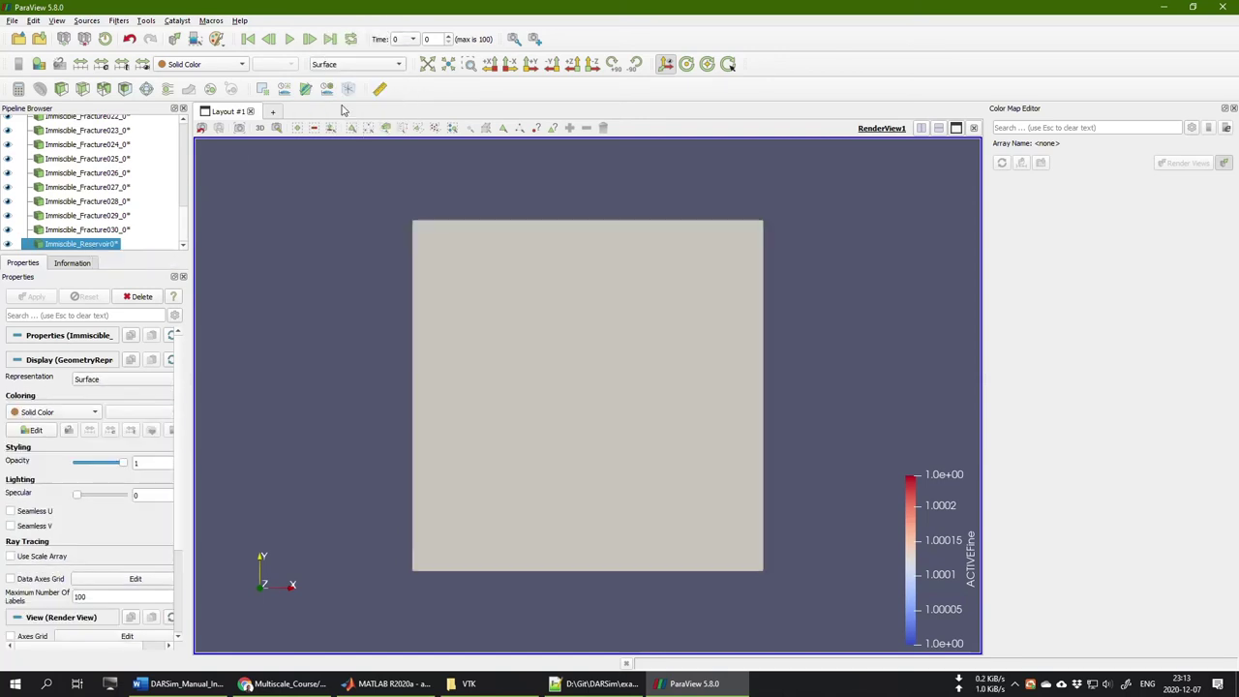
{"action": "left_click", "coordinate": [218, 66]}
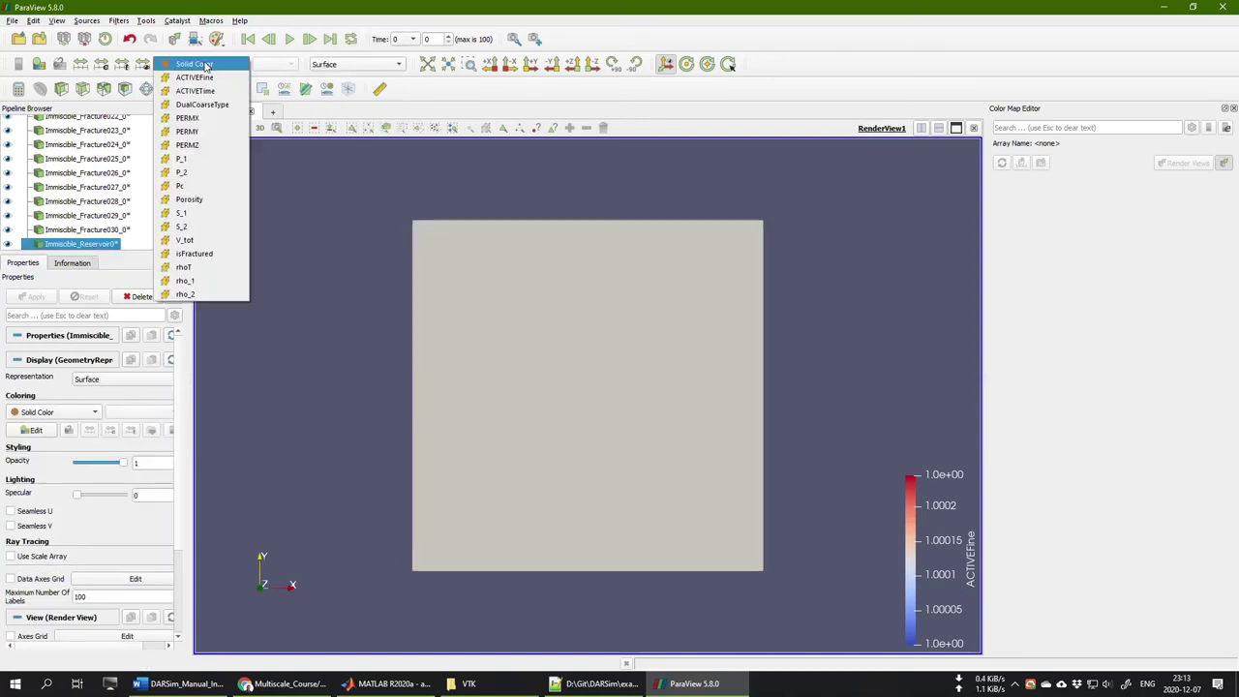
{"action": "left_click", "coordinate": [187, 157]}
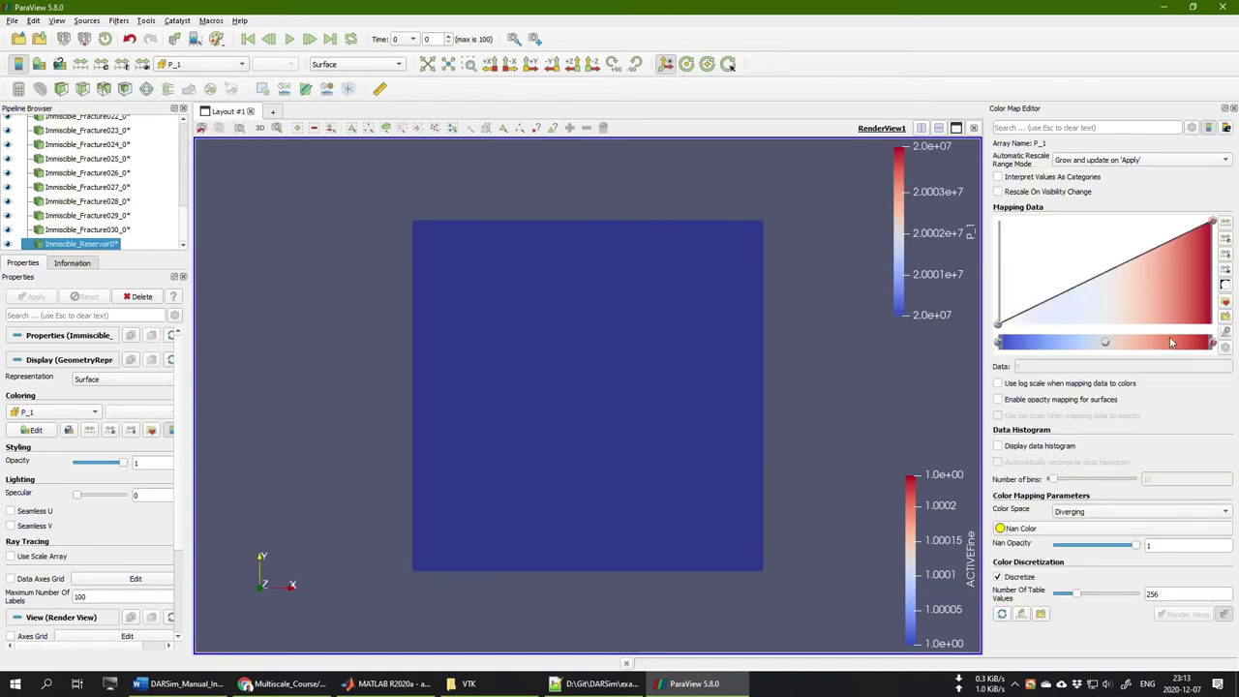
Apply the jet color preset to the P_1 color map
{"action": "left_click", "coordinate": [1226, 304]}
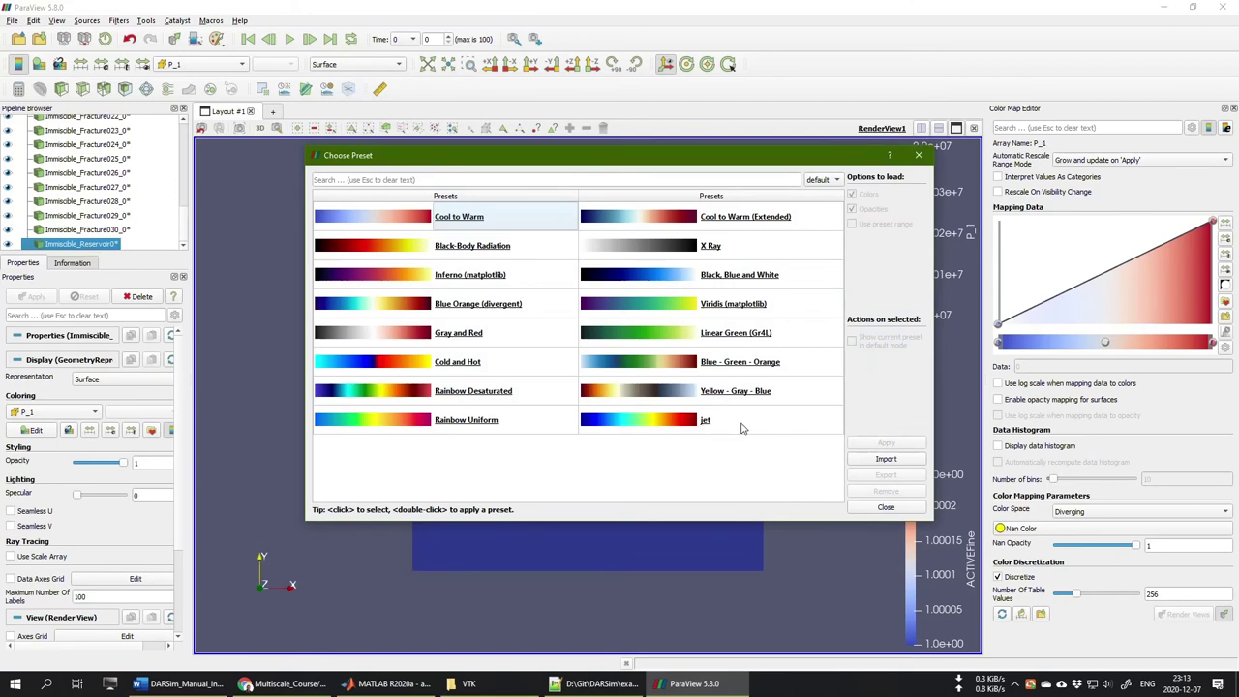
{"action": "left_click", "coordinate": [674, 427]}
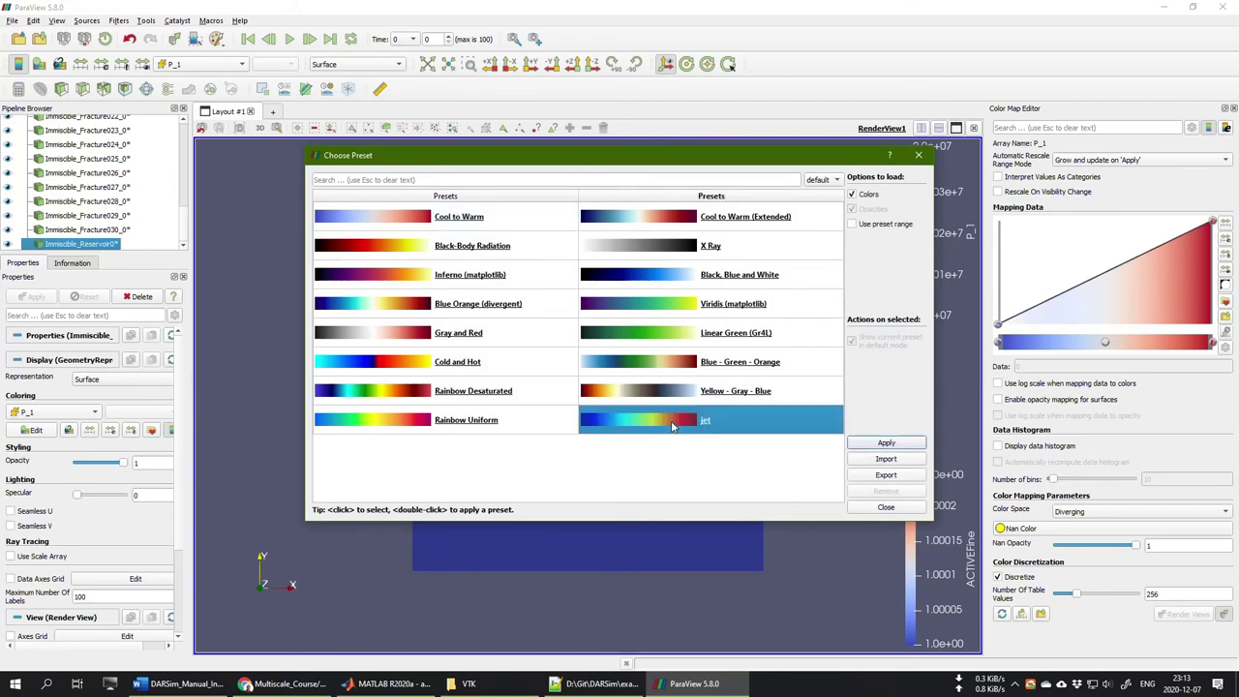
{"action": "left_click", "coordinate": [886, 443]}
{"action": "left_click", "coordinate": [886, 507]}
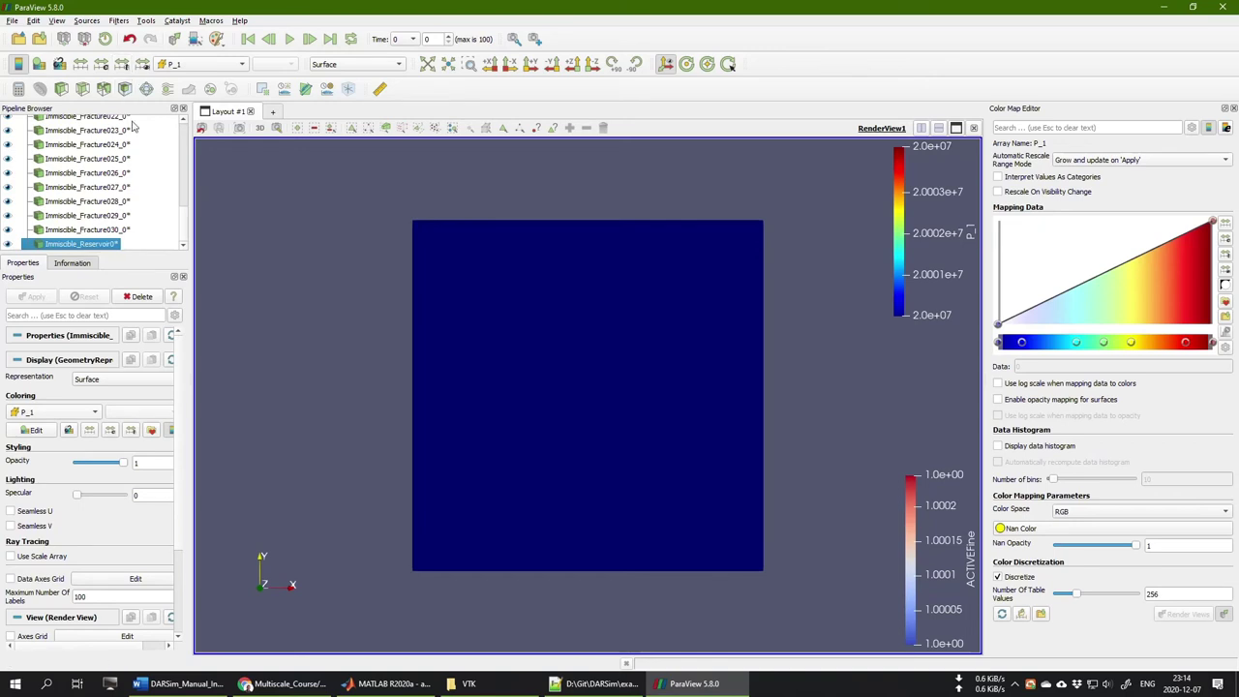
Select the Immiscible_Fracture001 dataset in the pipeline
{"action": "scroll", "coordinate": [133, 152], "scroll_direction": "up", "scroll_amount": 4}
{"action": "scroll", "coordinate": [133, 152], "scroll_direction": "up", "scroll_amount": 4}
{"action": "left_click", "coordinate": [89, 138]}
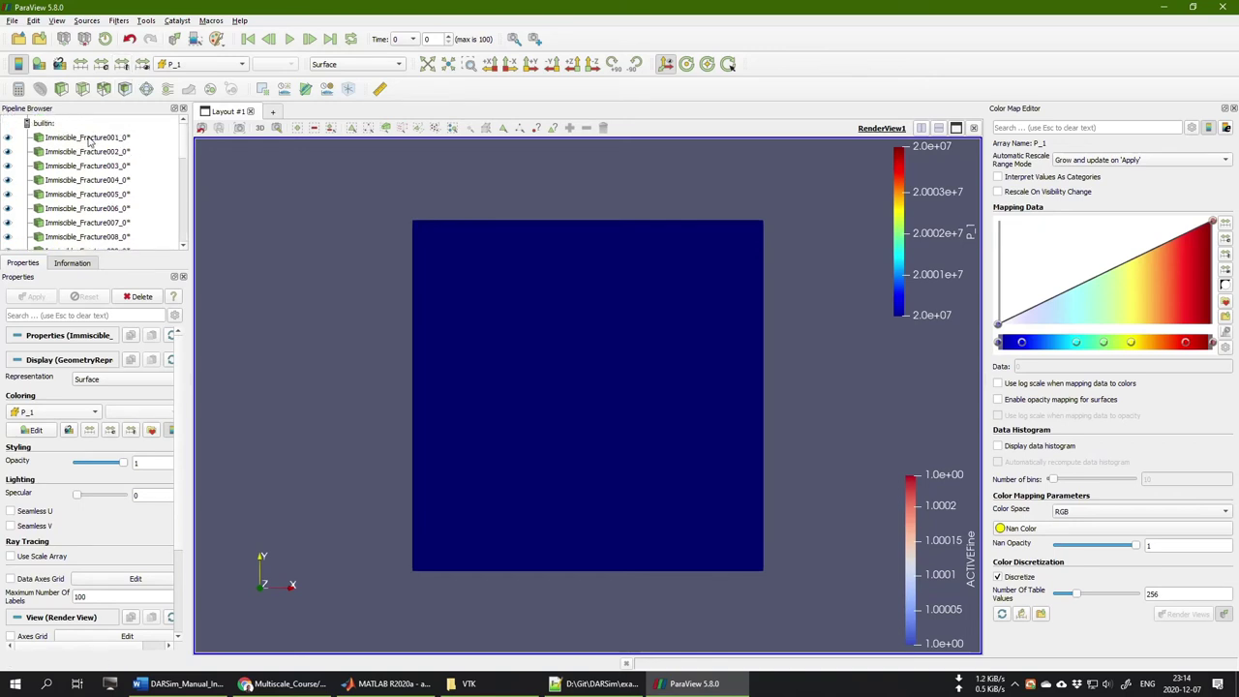